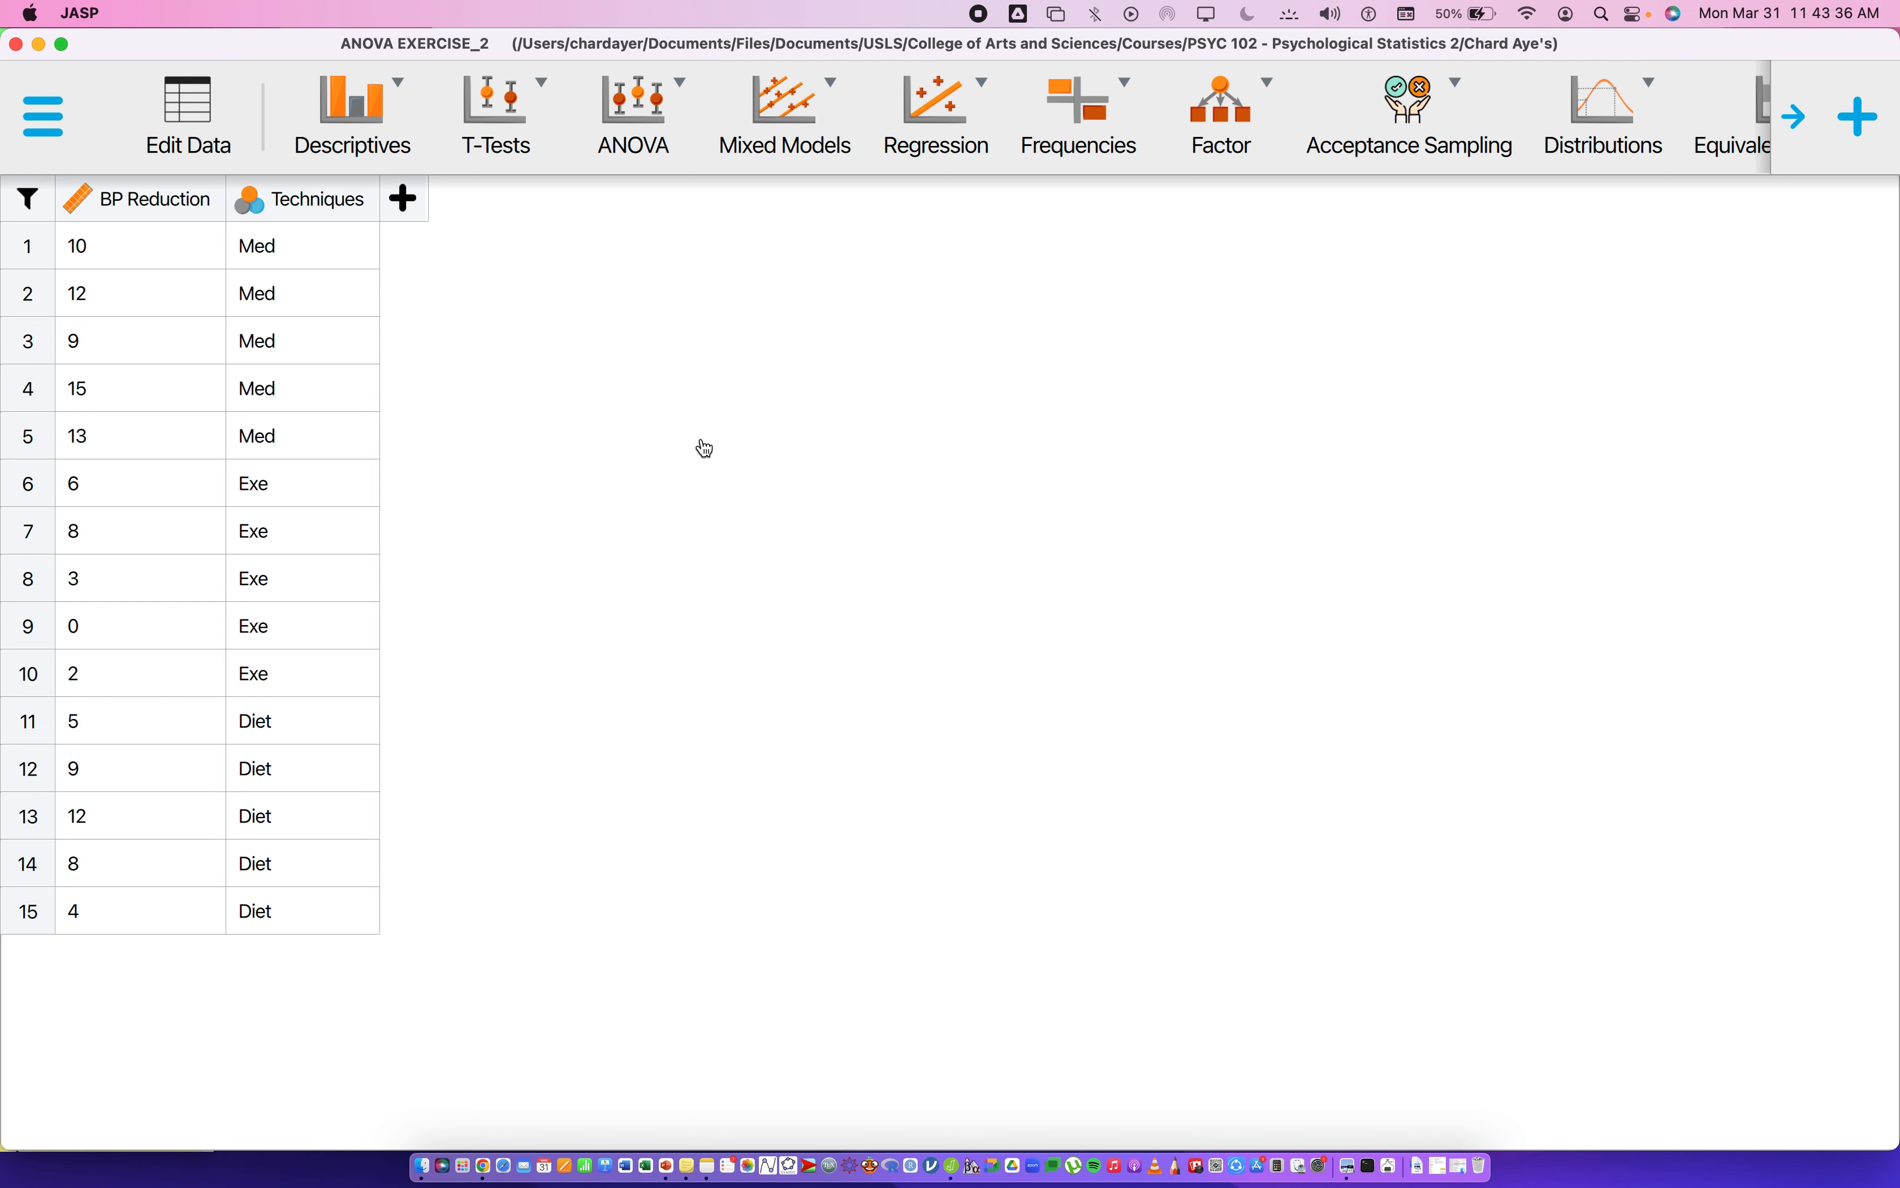
# - Start a classical ANOVA analysis on the blood pressure reduction data
pyautogui.click(673, 115)
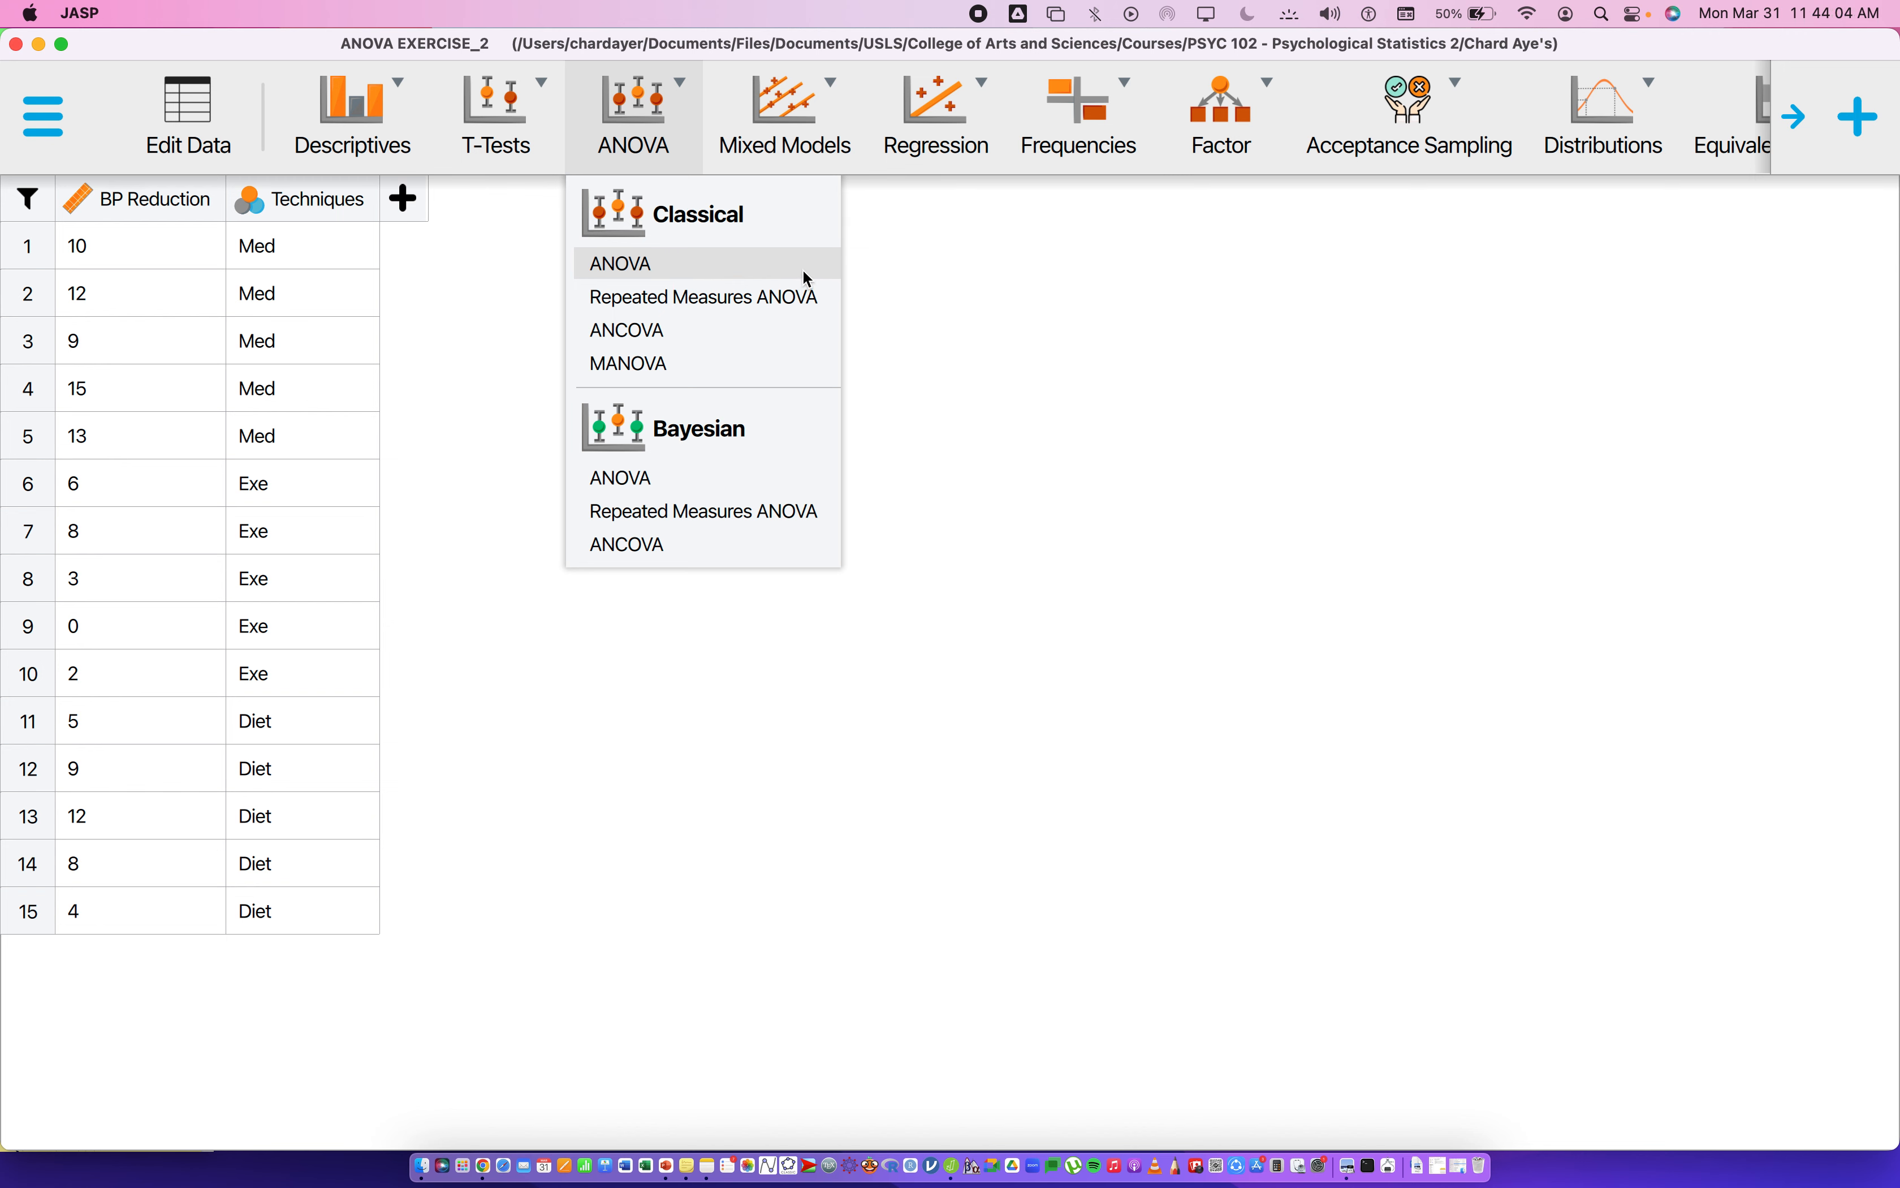
pyautogui.click(662, 265)
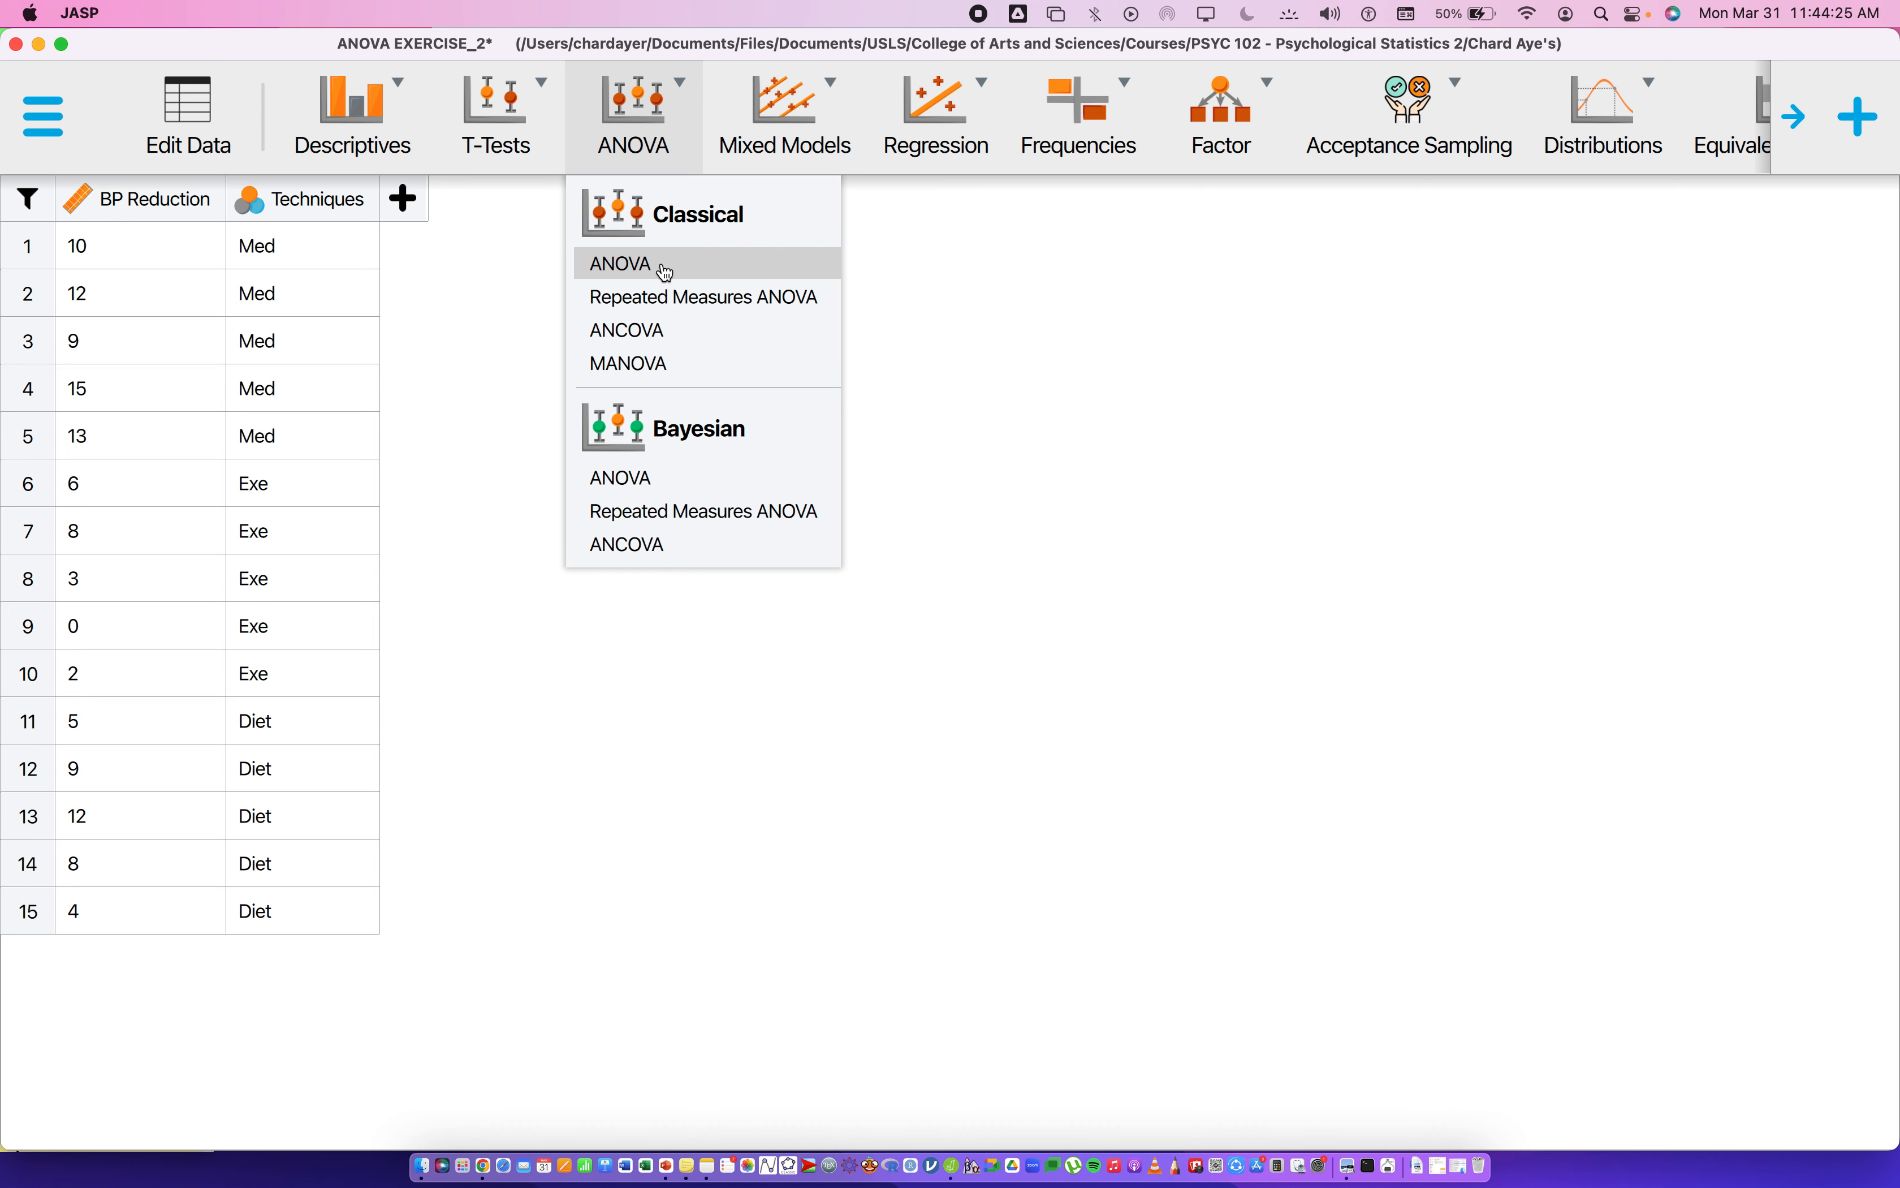
pyautogui.click(788, 259)
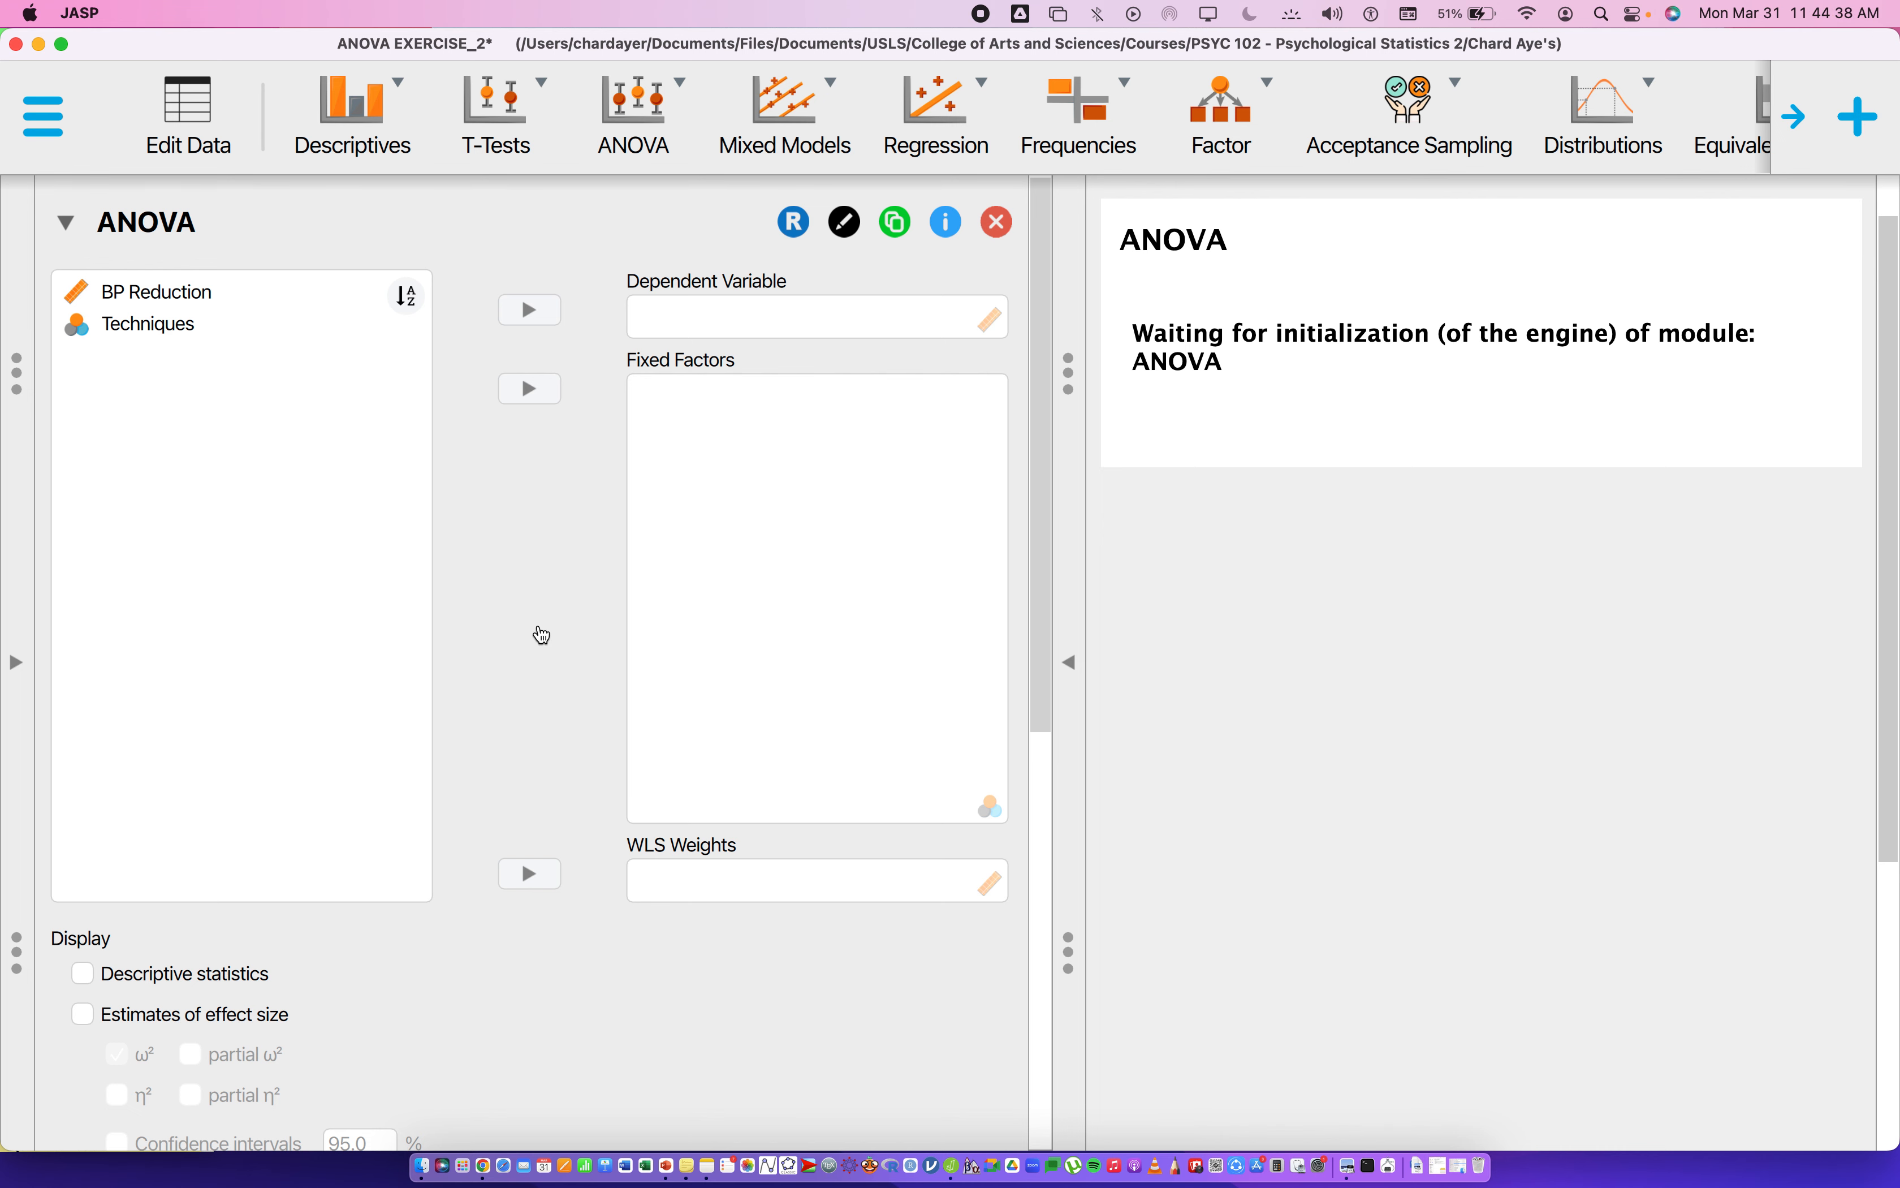
# - Assign BP Reduction as the dependent variable and Techniques as the fixed factor of the ANOVA
pyautogui.scroll(-5, 542, 634)
pyautogui.scroll(5, 542, 635)
pyautogui.click(234, 297)
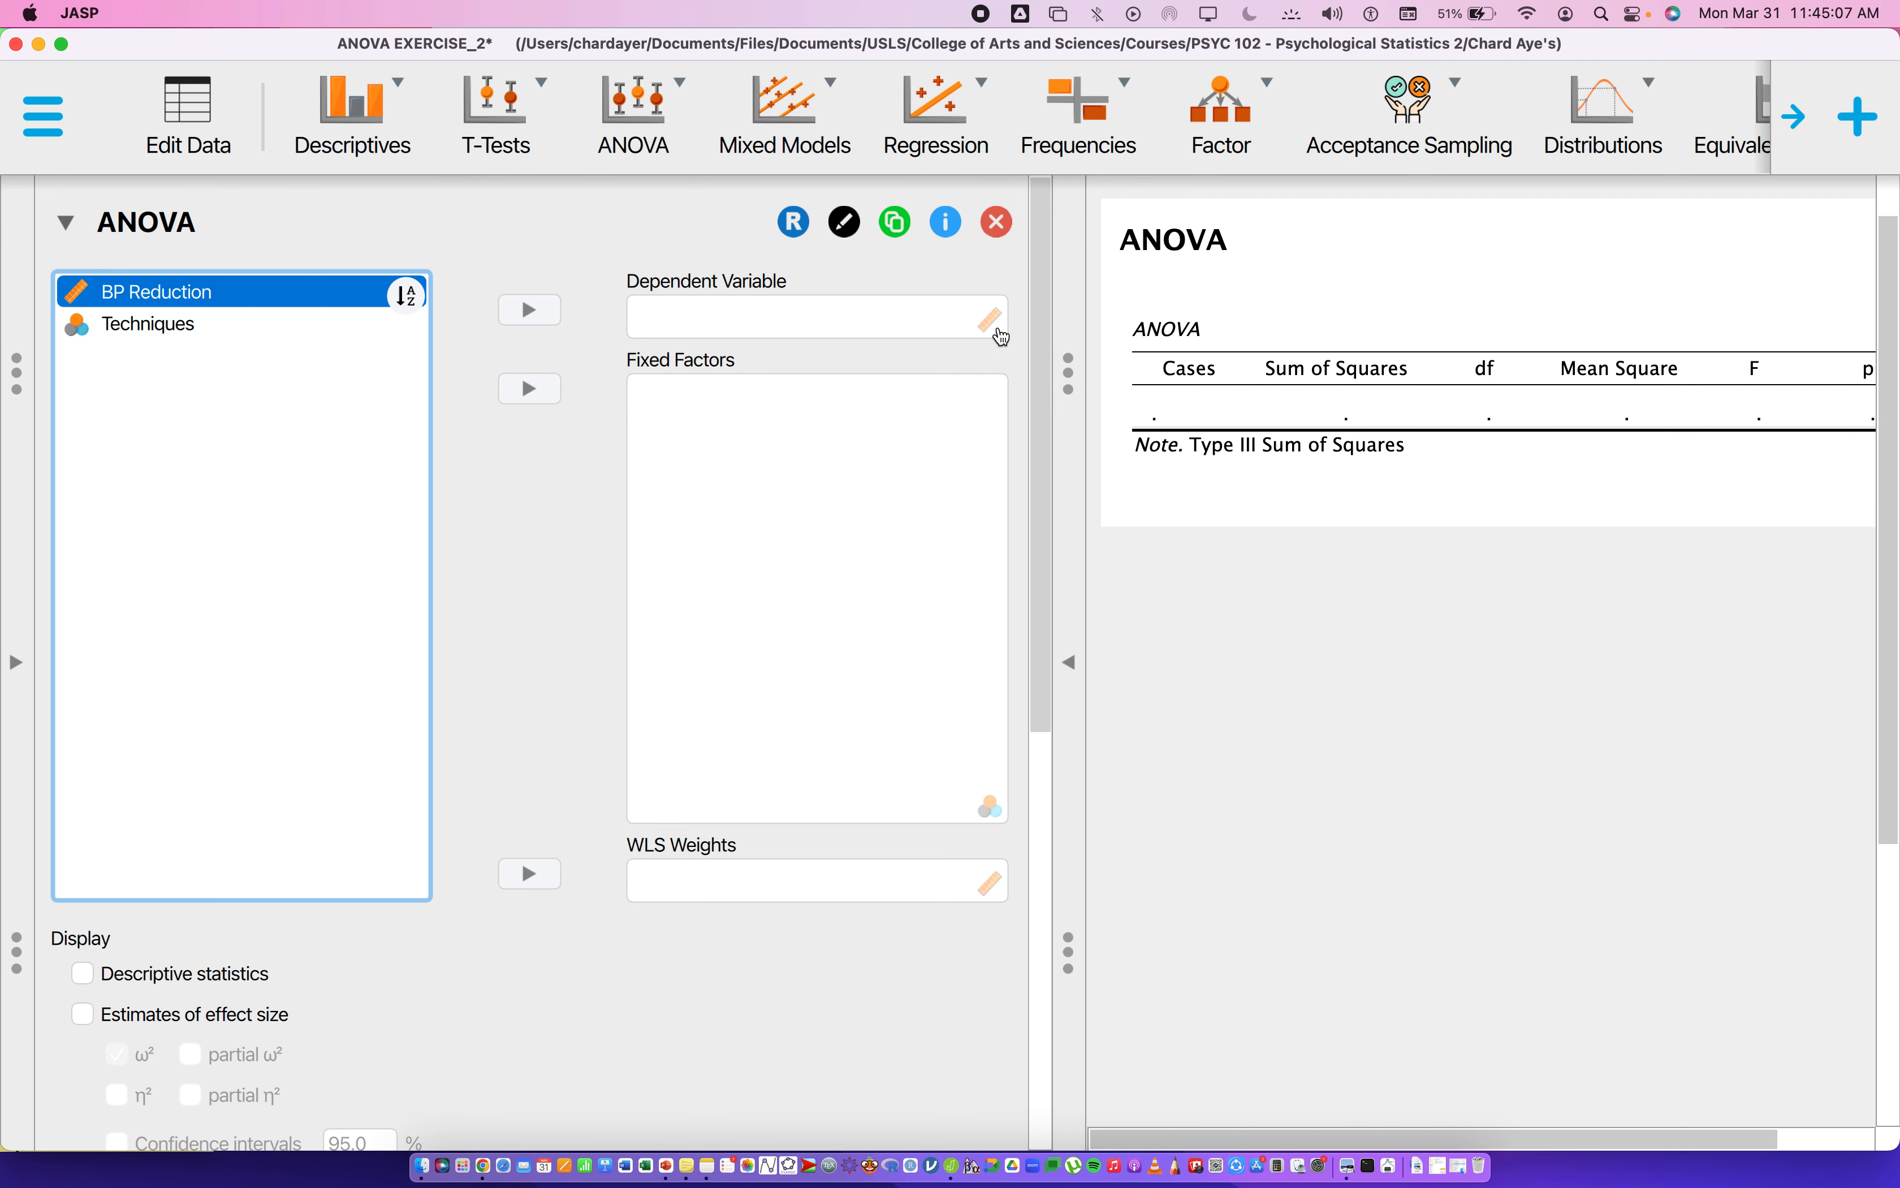
pyautogui.moveTo(248, 295)
pyautogui.mouseDown()
pyautogui.moveTo(772, 309)
pyautogui.moveTo(267, 308)
pyautogui.mouseUp()
pyautogui.click(254, 324)
pyautogui.click(259, 297)
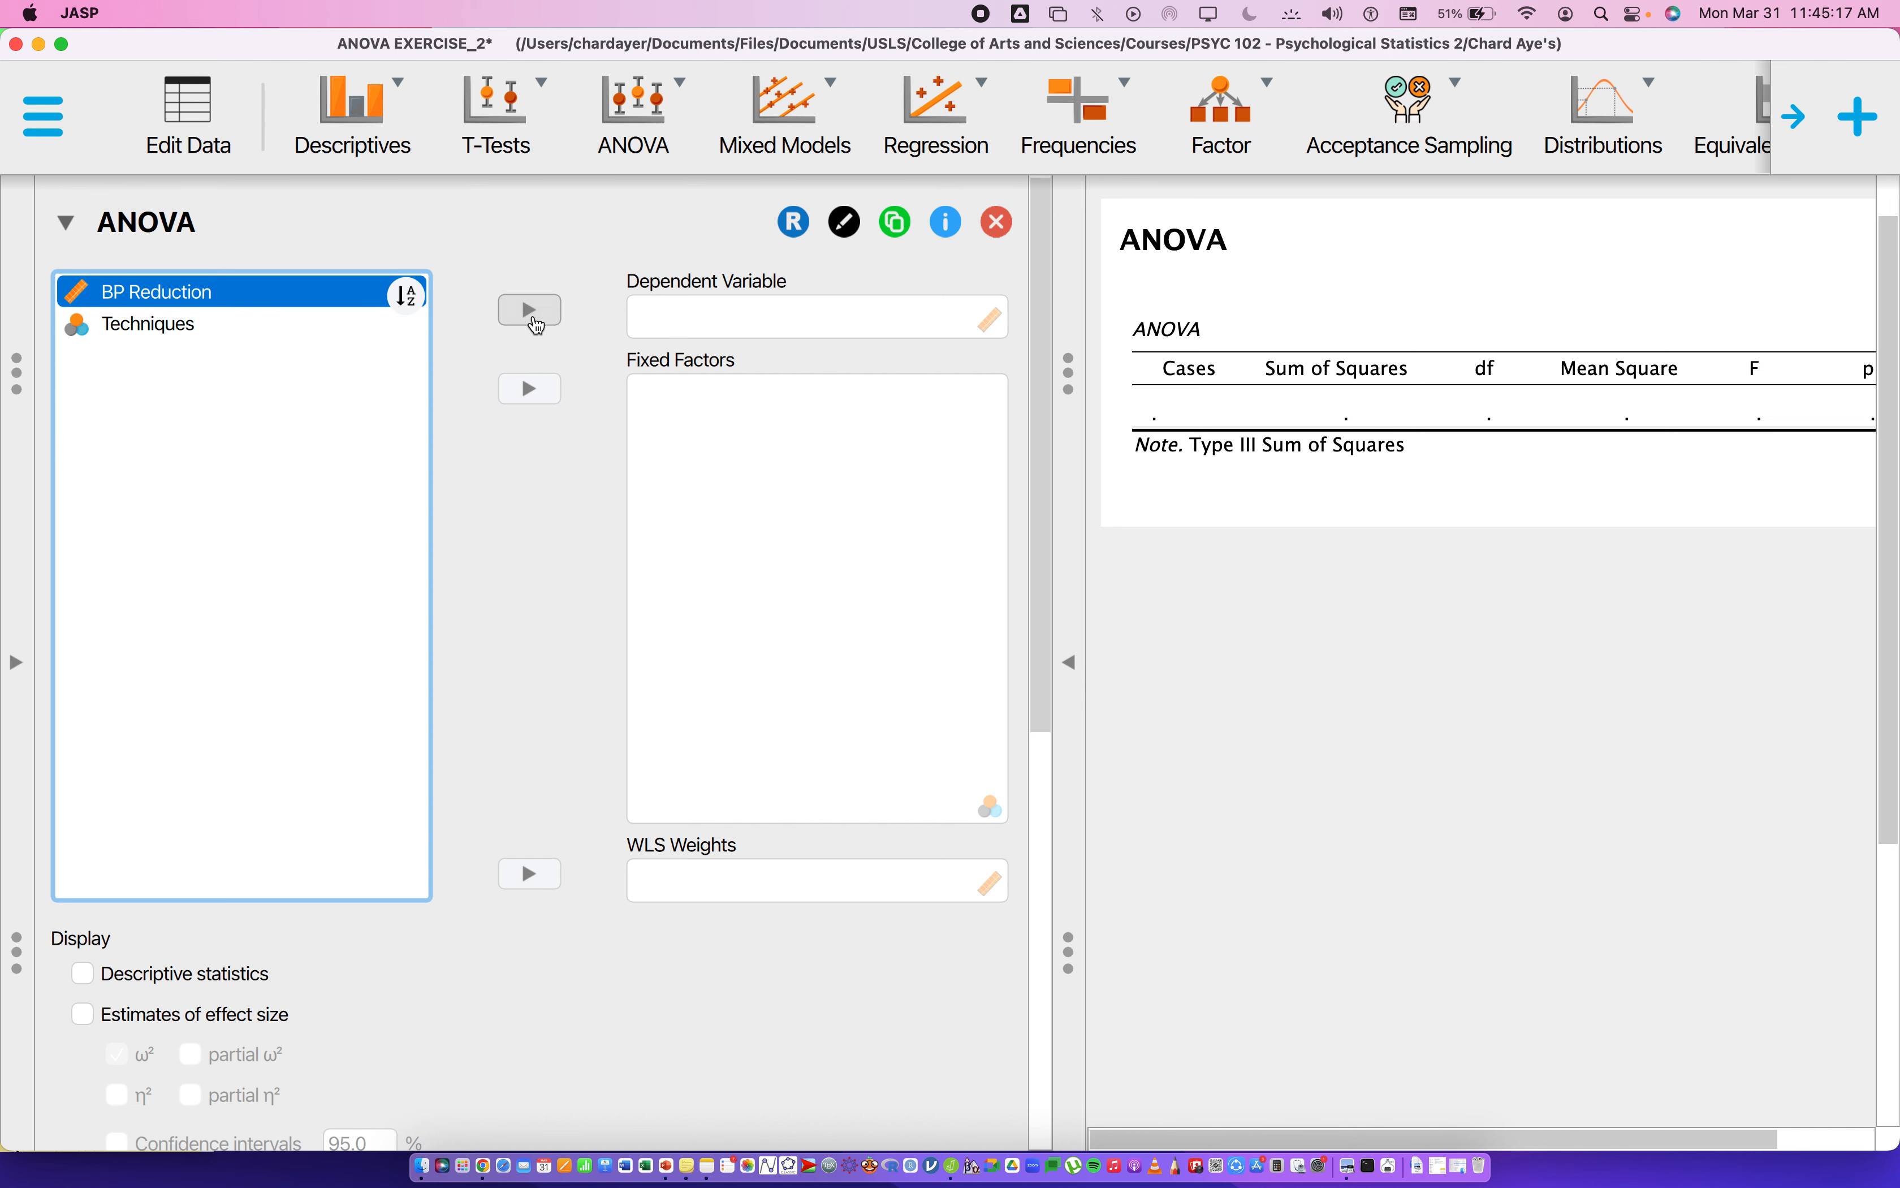
pyautogui.click(536, 317)
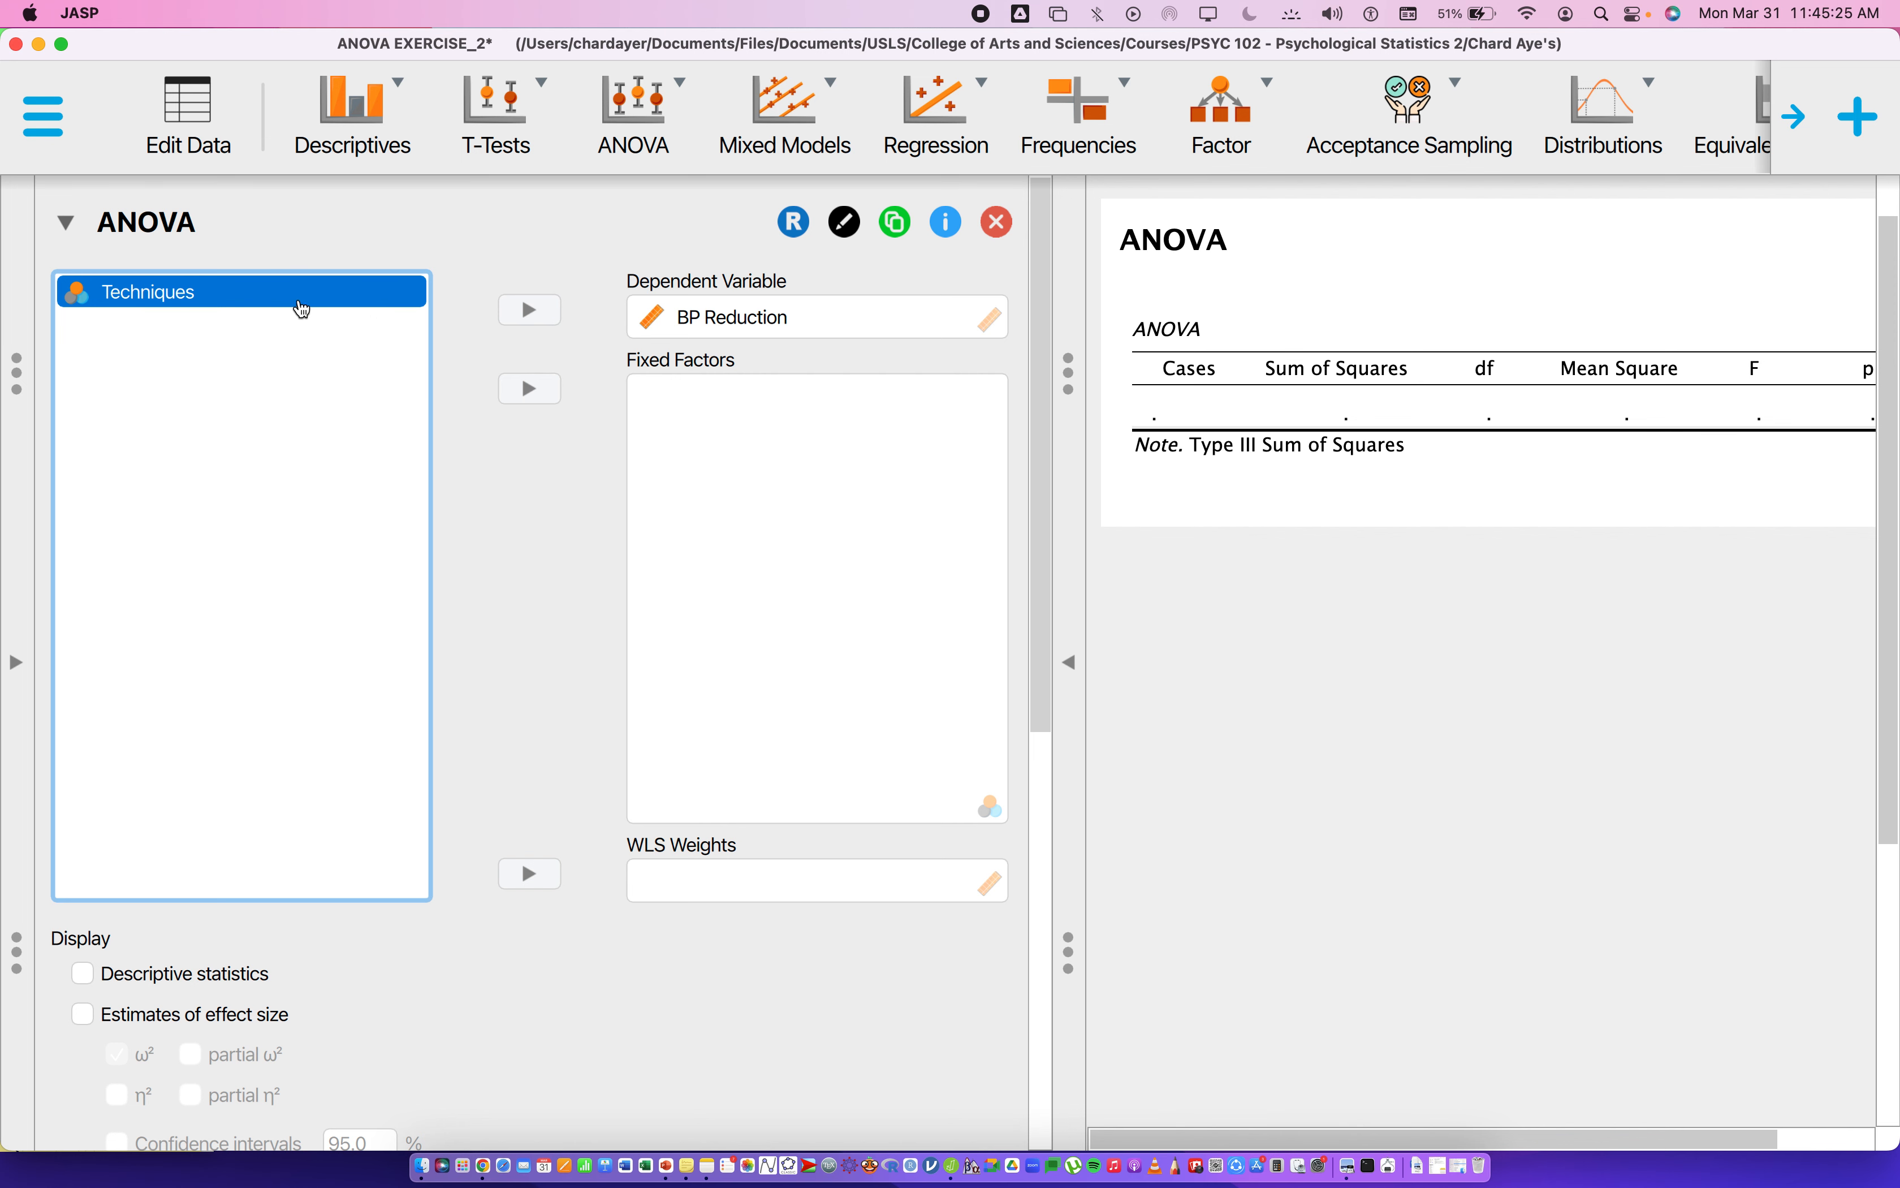
pyautogui.moveTo(262, 291); pyautogui.dragTo(874, 437)
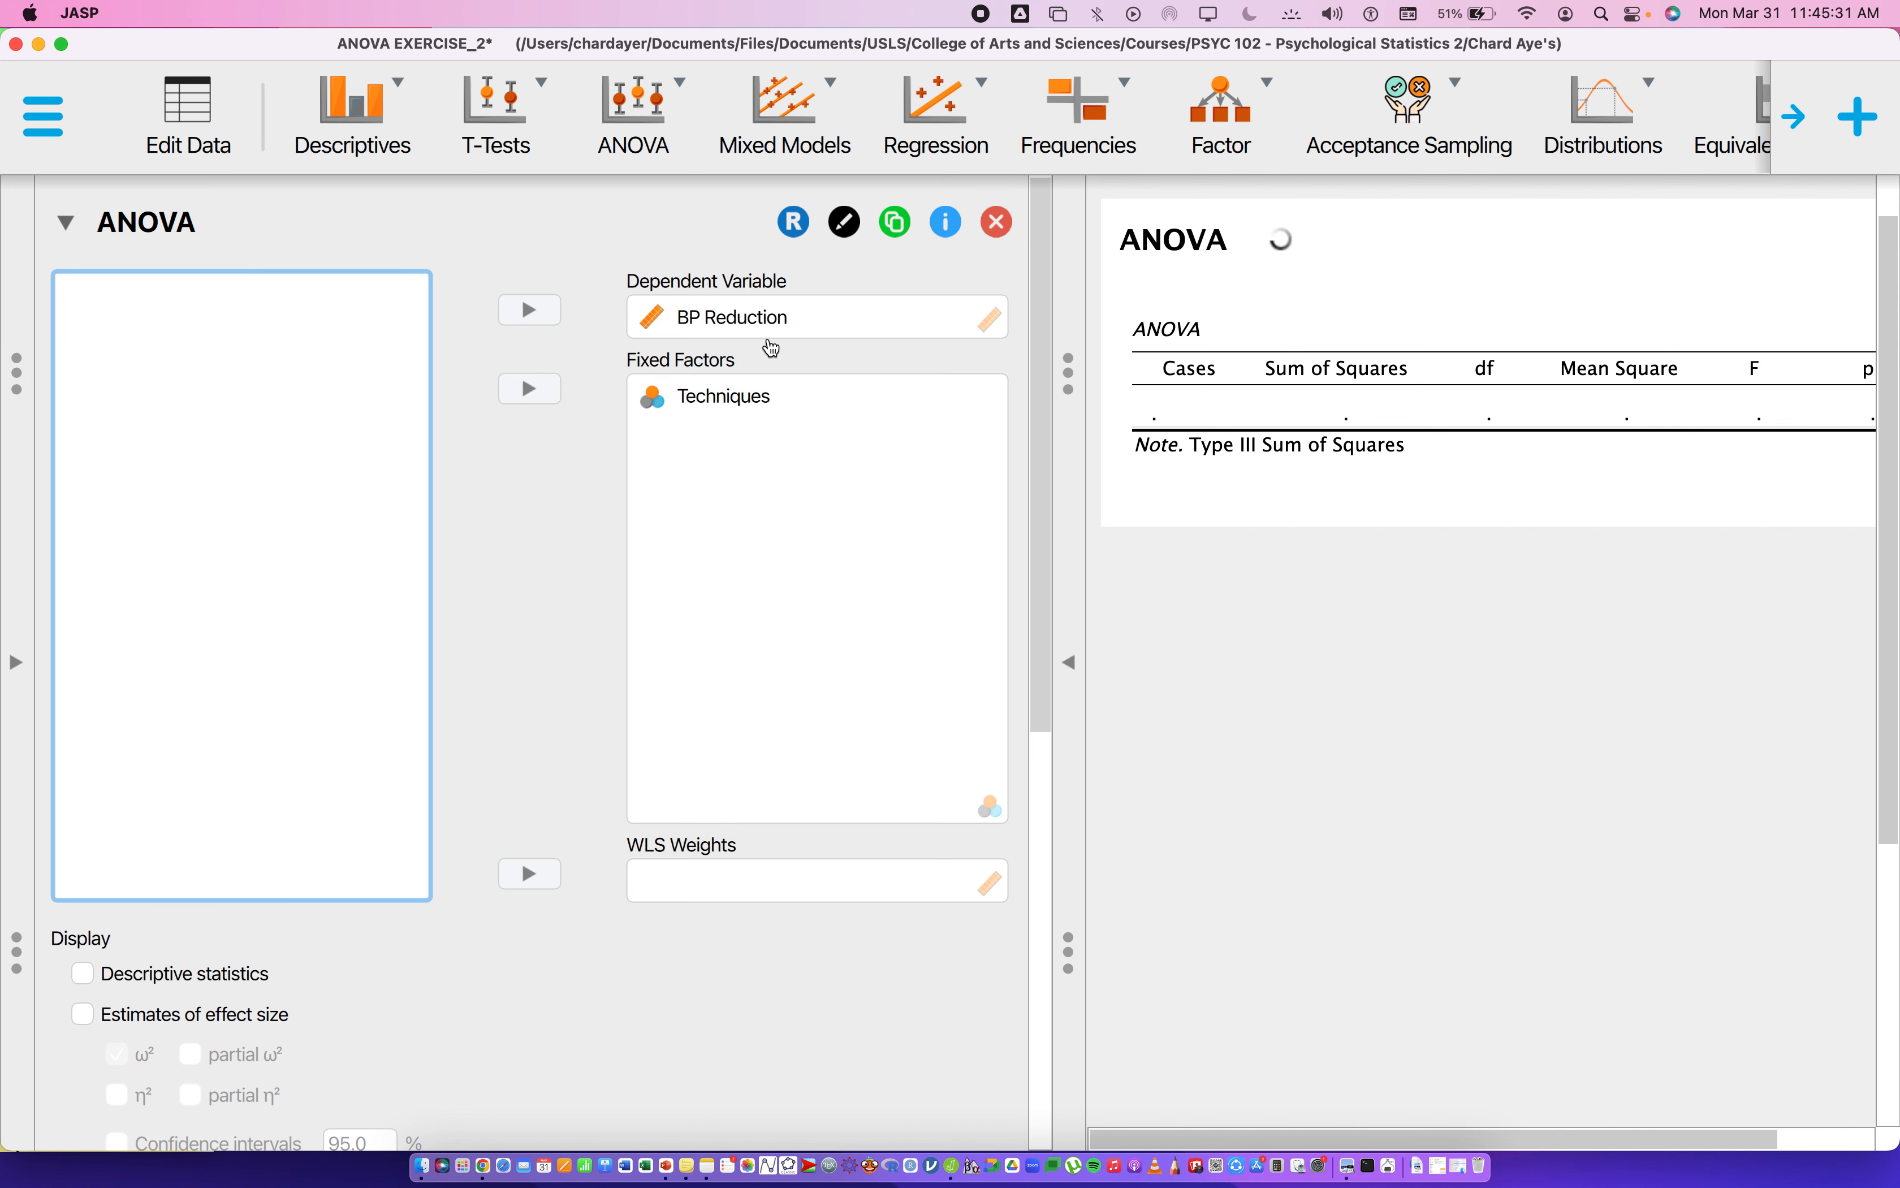
pyautogui.click(764, 314)
pyautogui.click(738, 414)
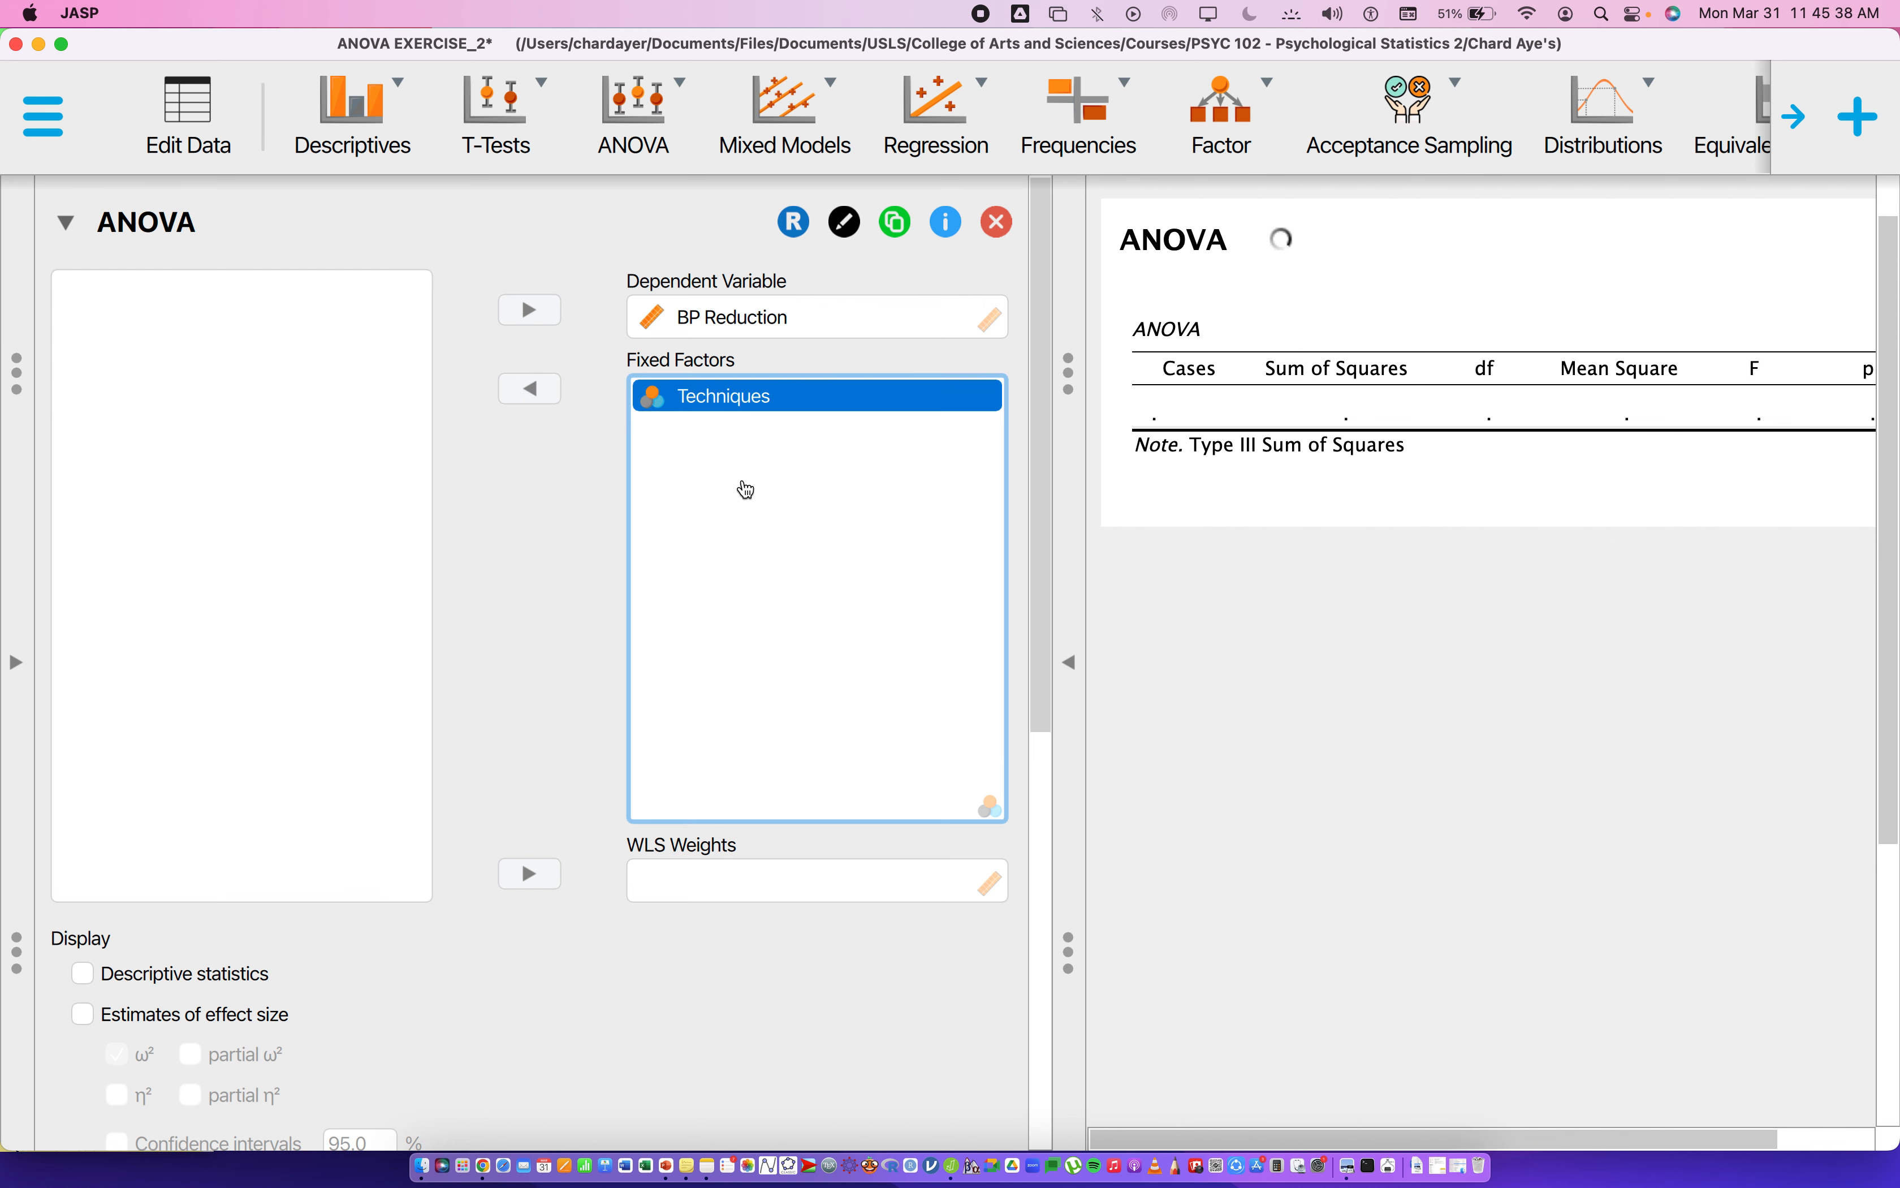
pyautogui.click(808, 364)
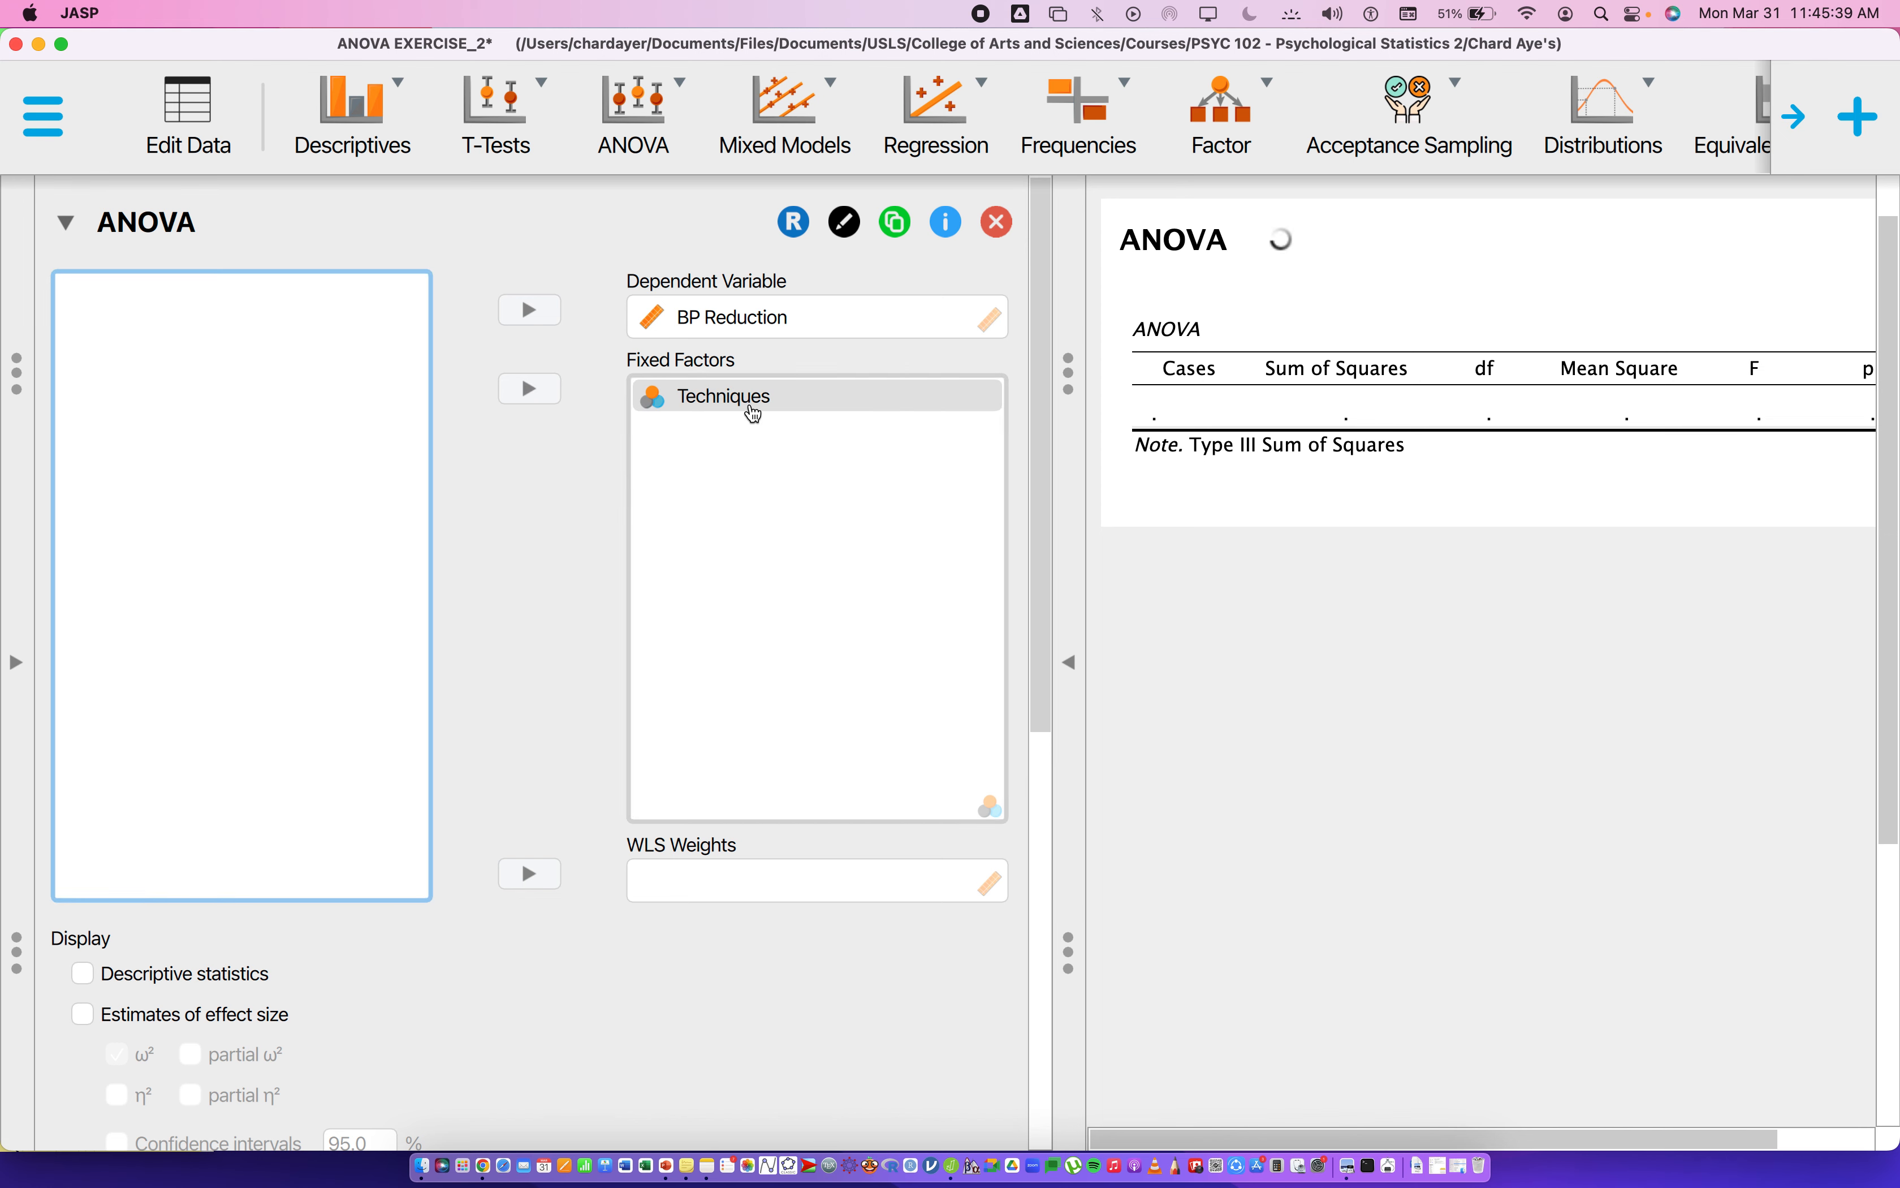
pyautogui.click(730, 395)
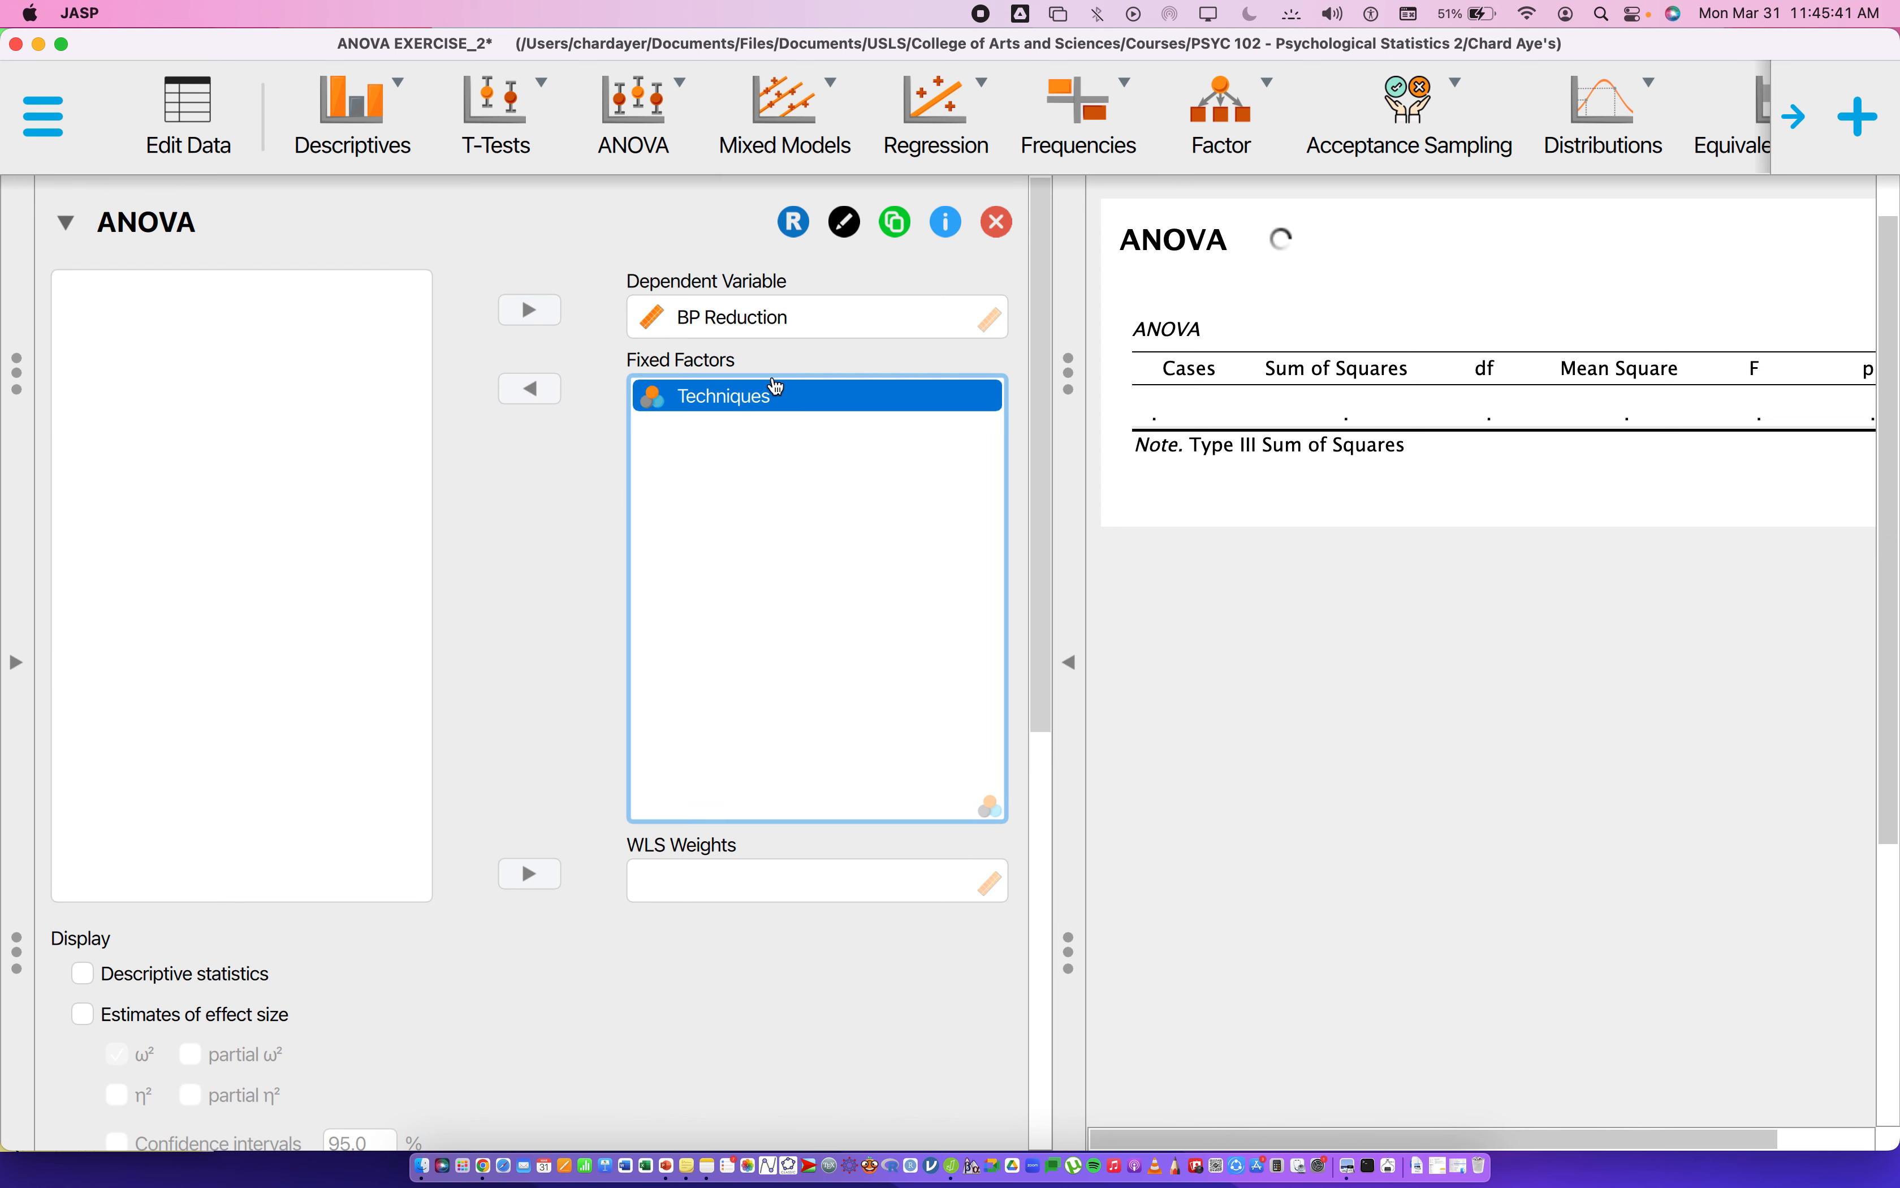
pyautogui.click(811, 359)
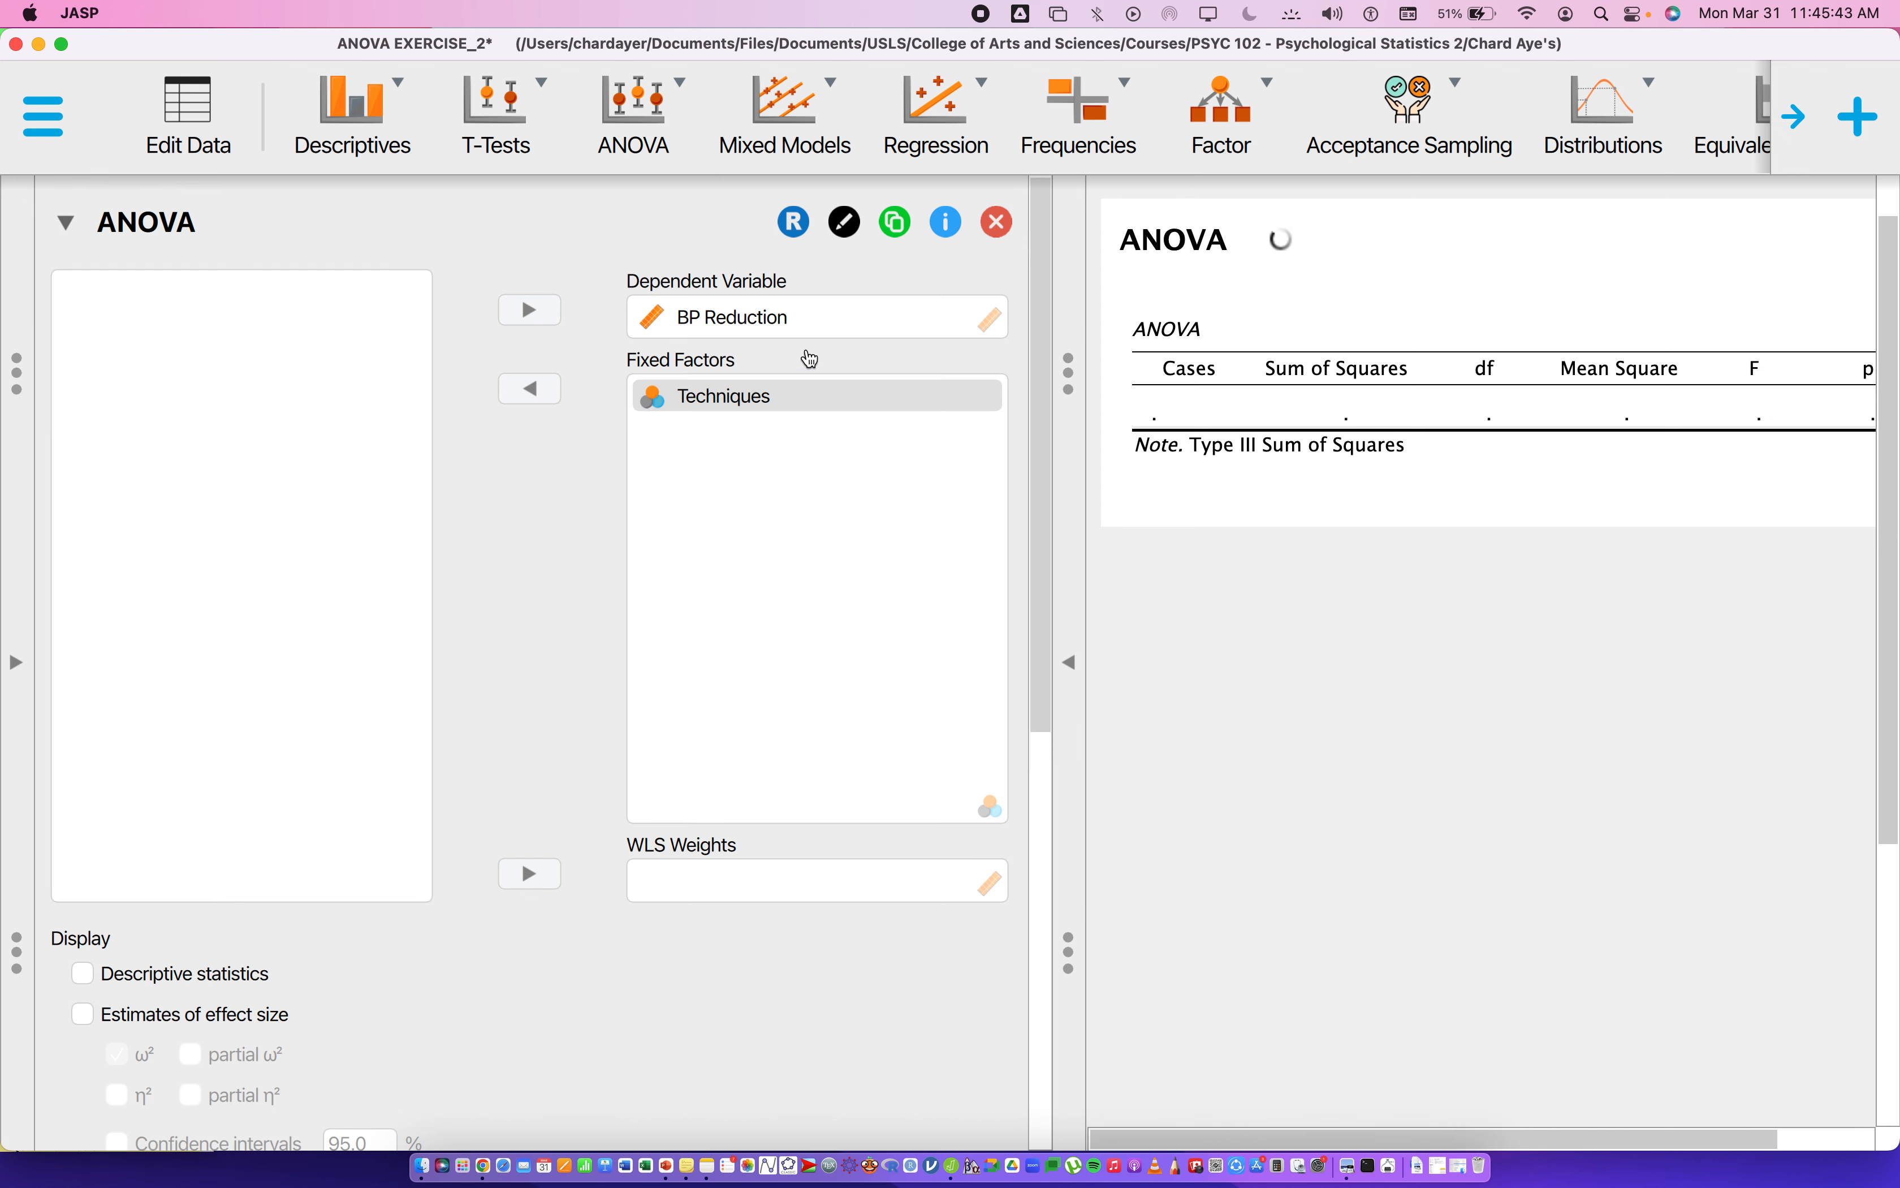
pyautogui.click(751, 459)
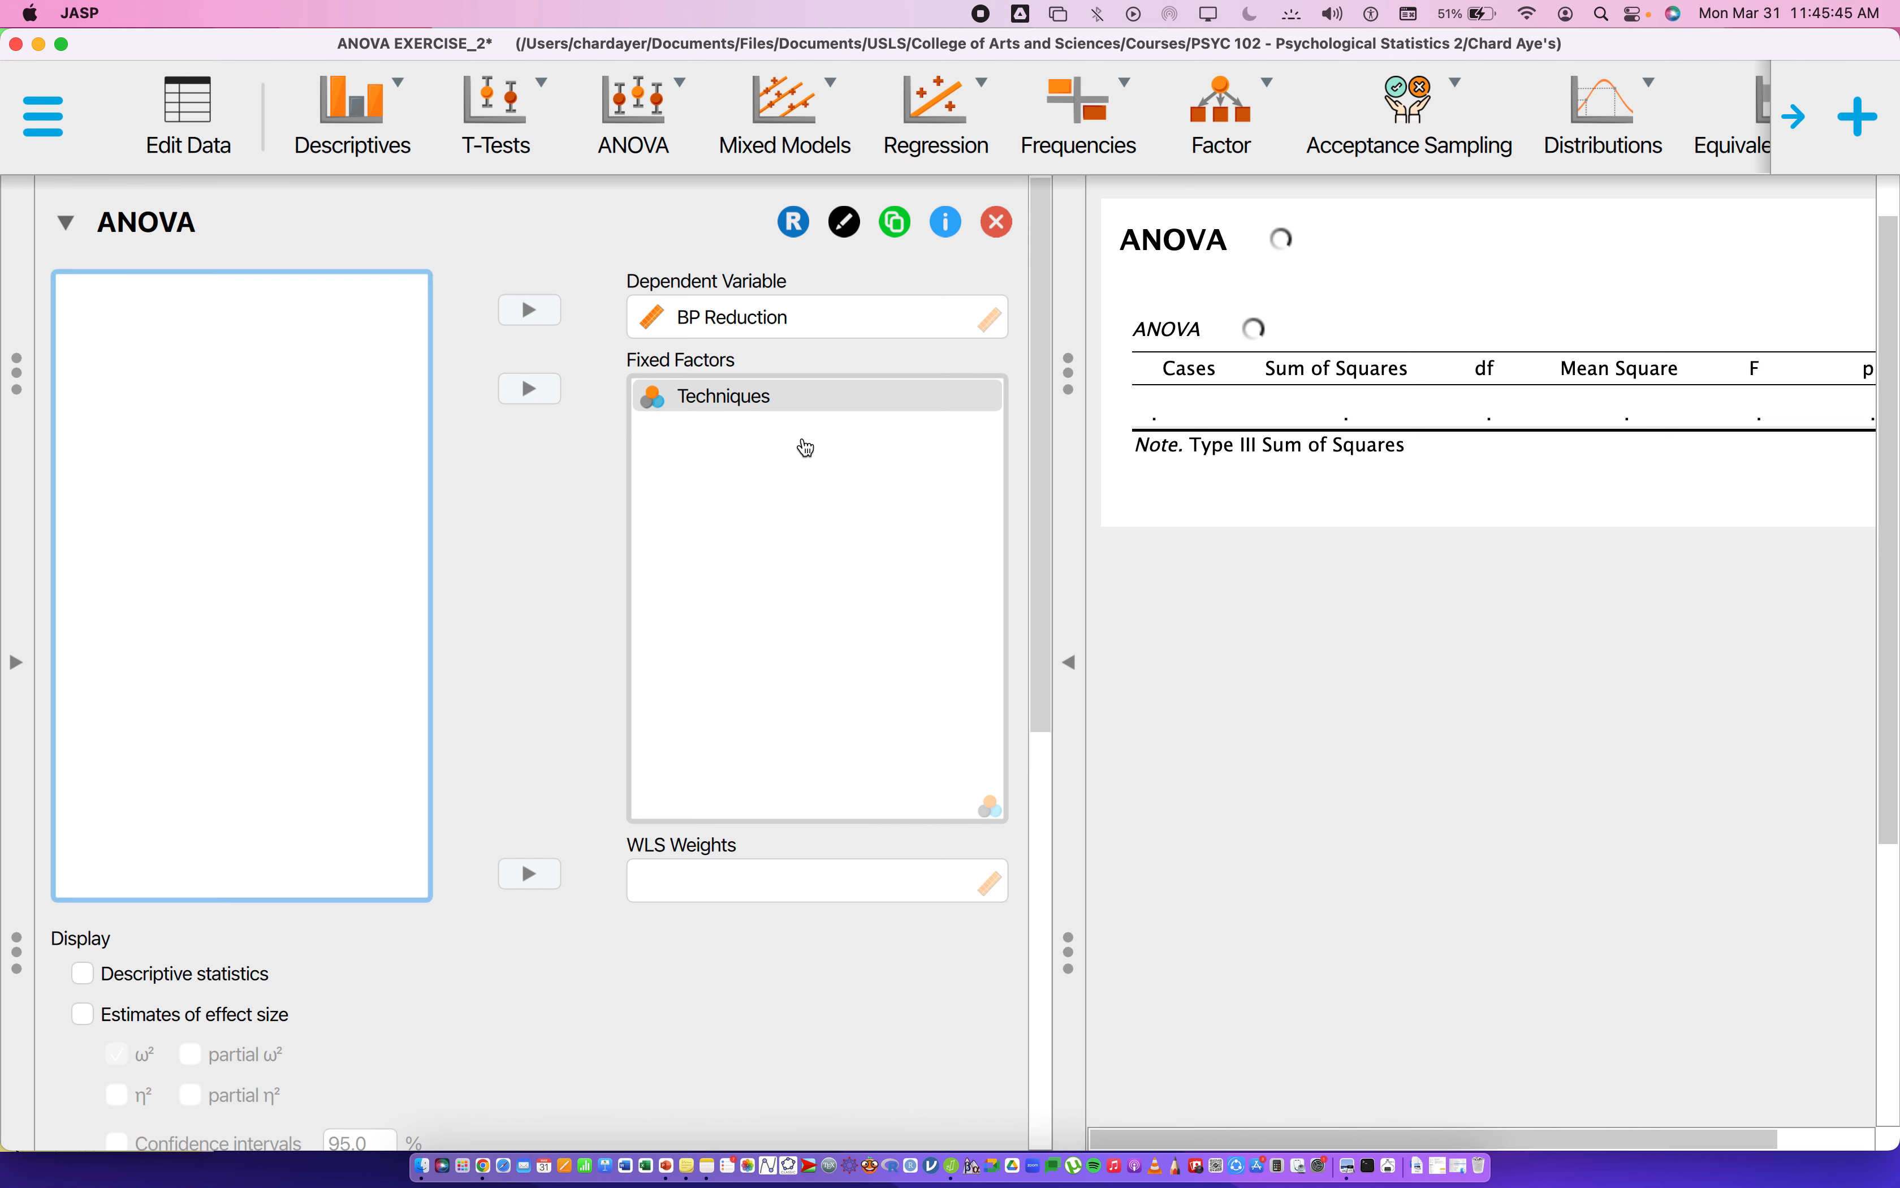
pyautogui.click(751, 459)
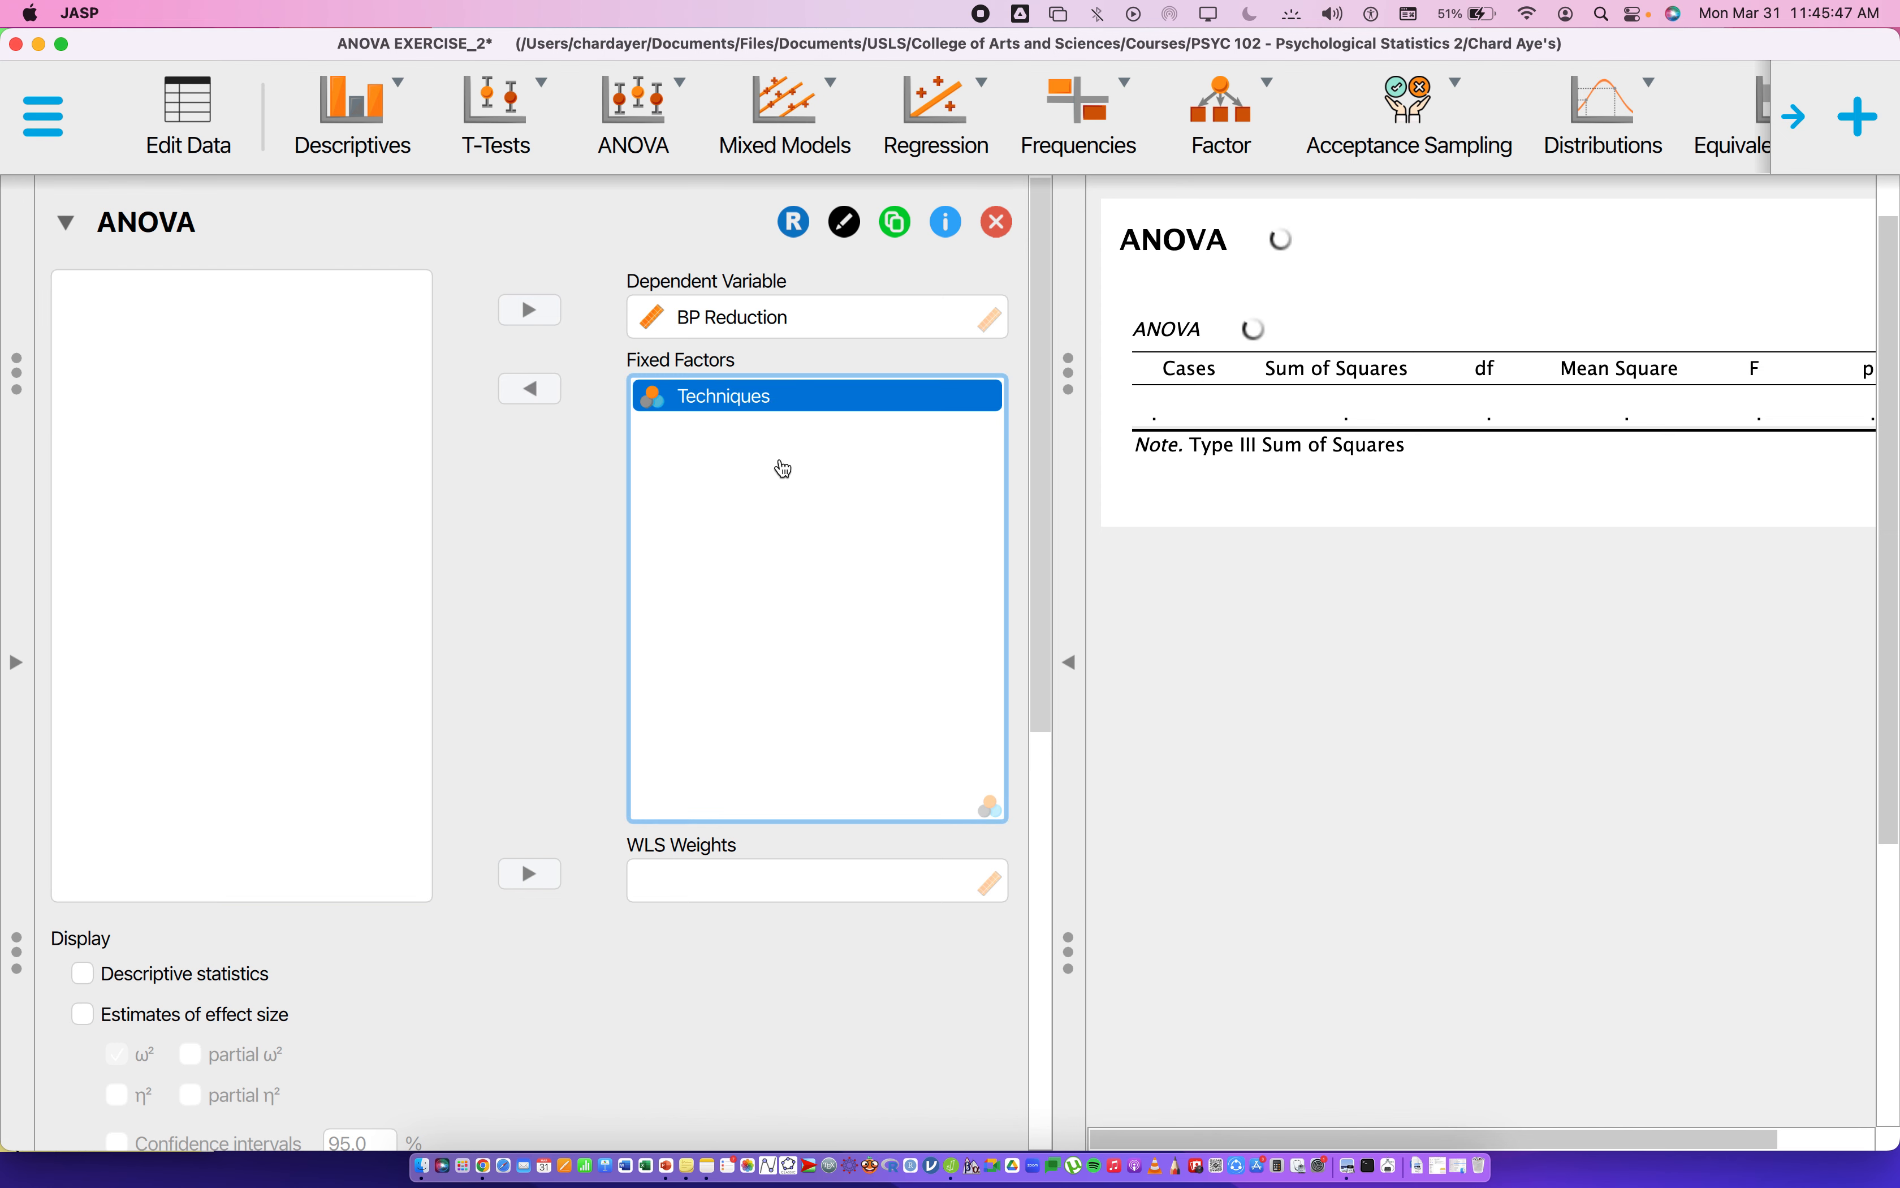
pyautogui.click(836, 371)
pyautogui.click(761, 412)
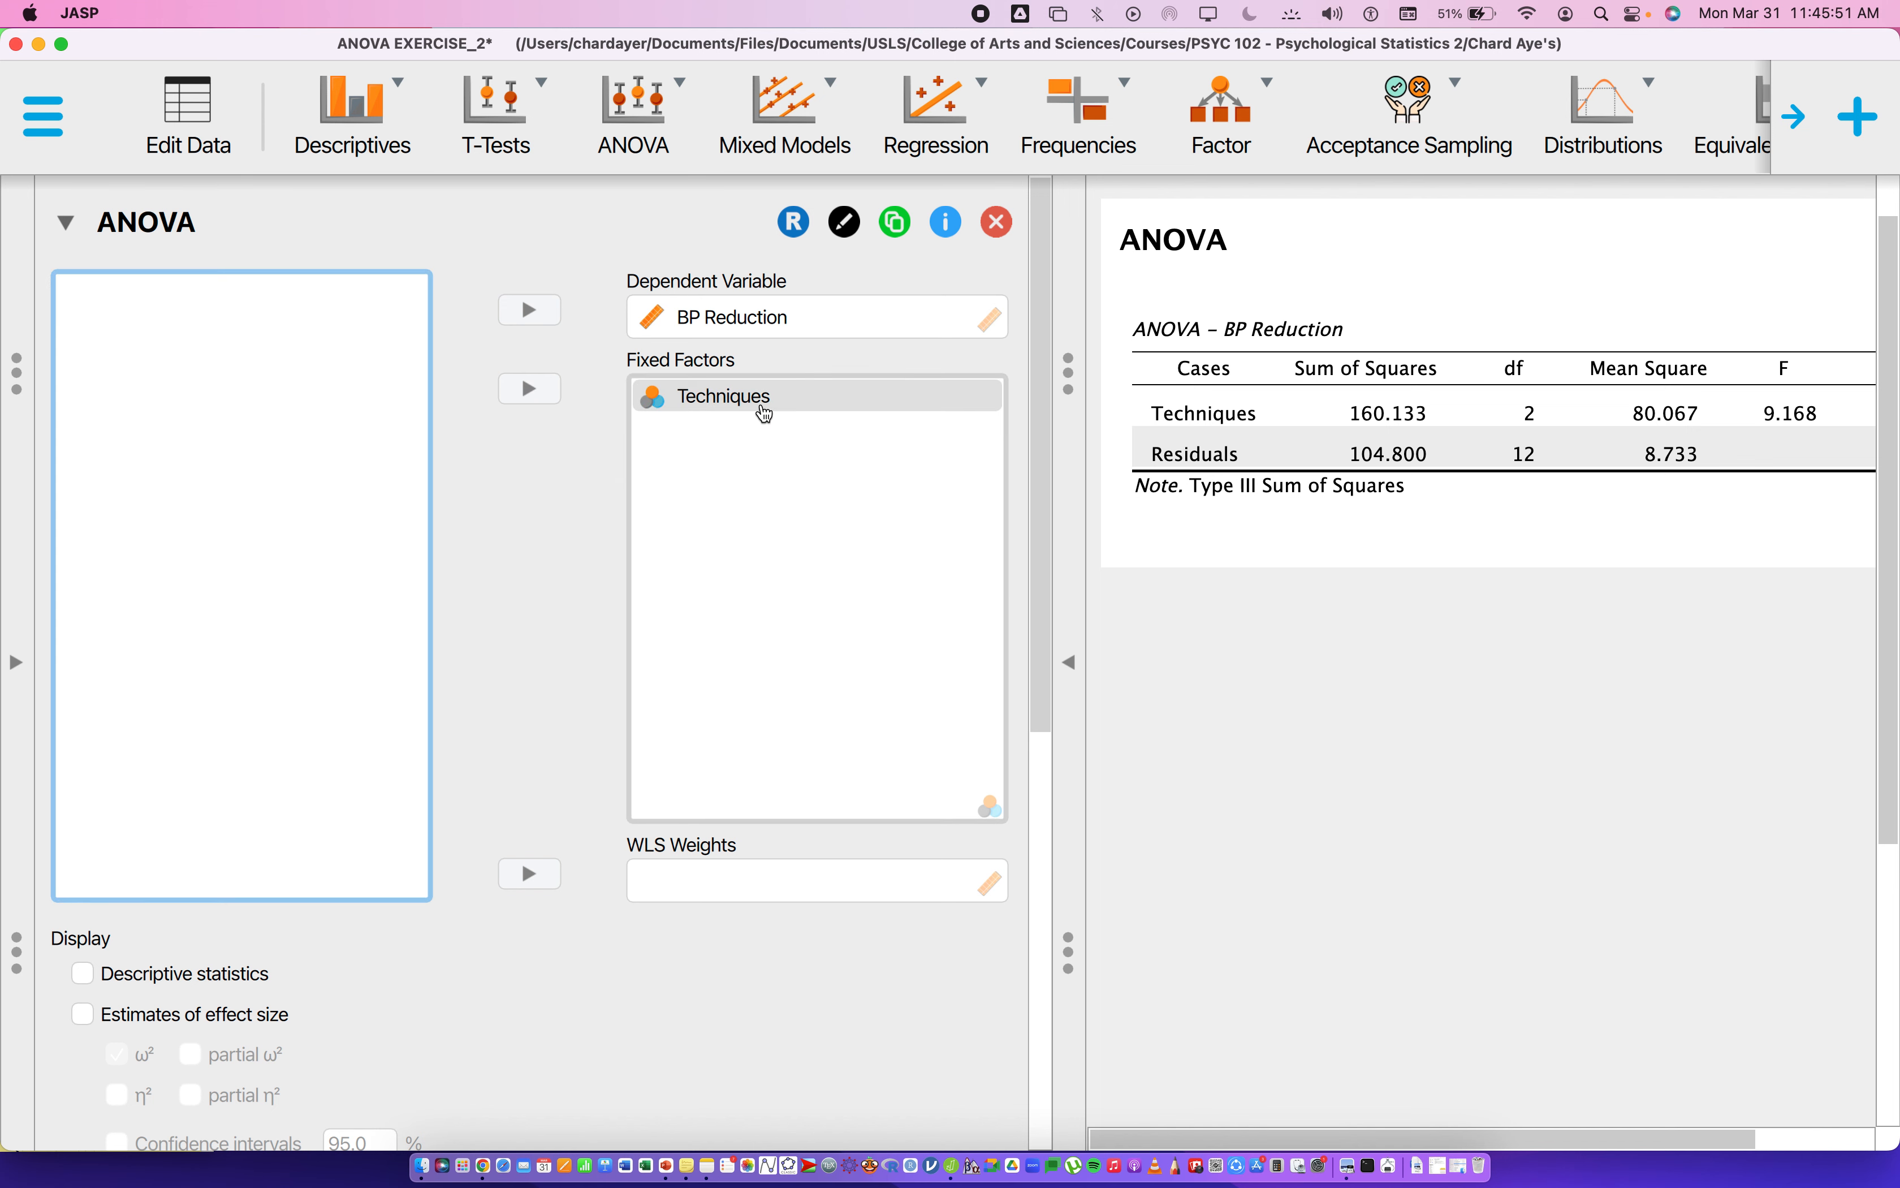
pyautogui.click(747, 410)
pyautogui.click(833, 366)
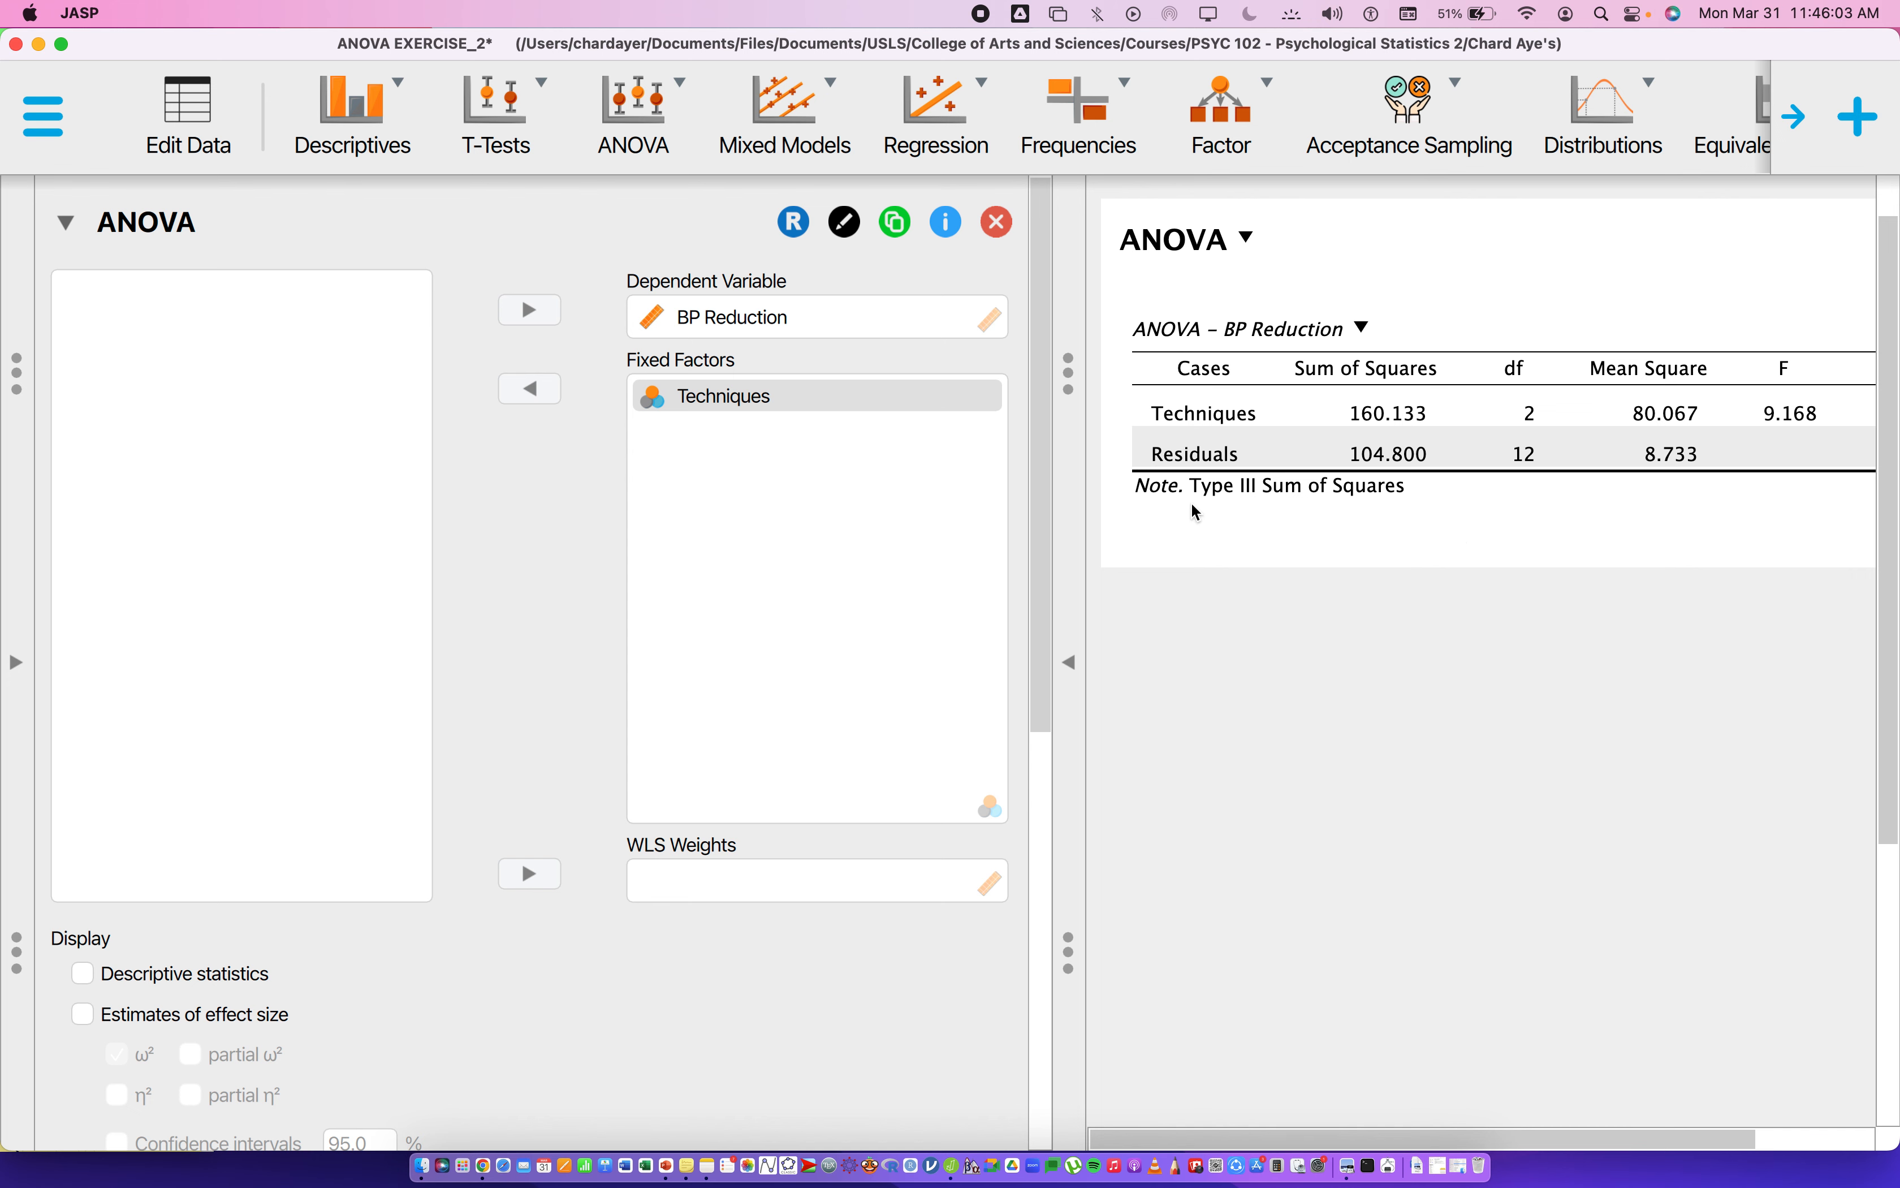
# - Examine the full-width ANOVA results table for BP Reduction through its F and p columns, and return to the analysis options
pyautogui.hscroll(3, 1481, 545)
pyautogui.hscroll(-5, 1486, 554)
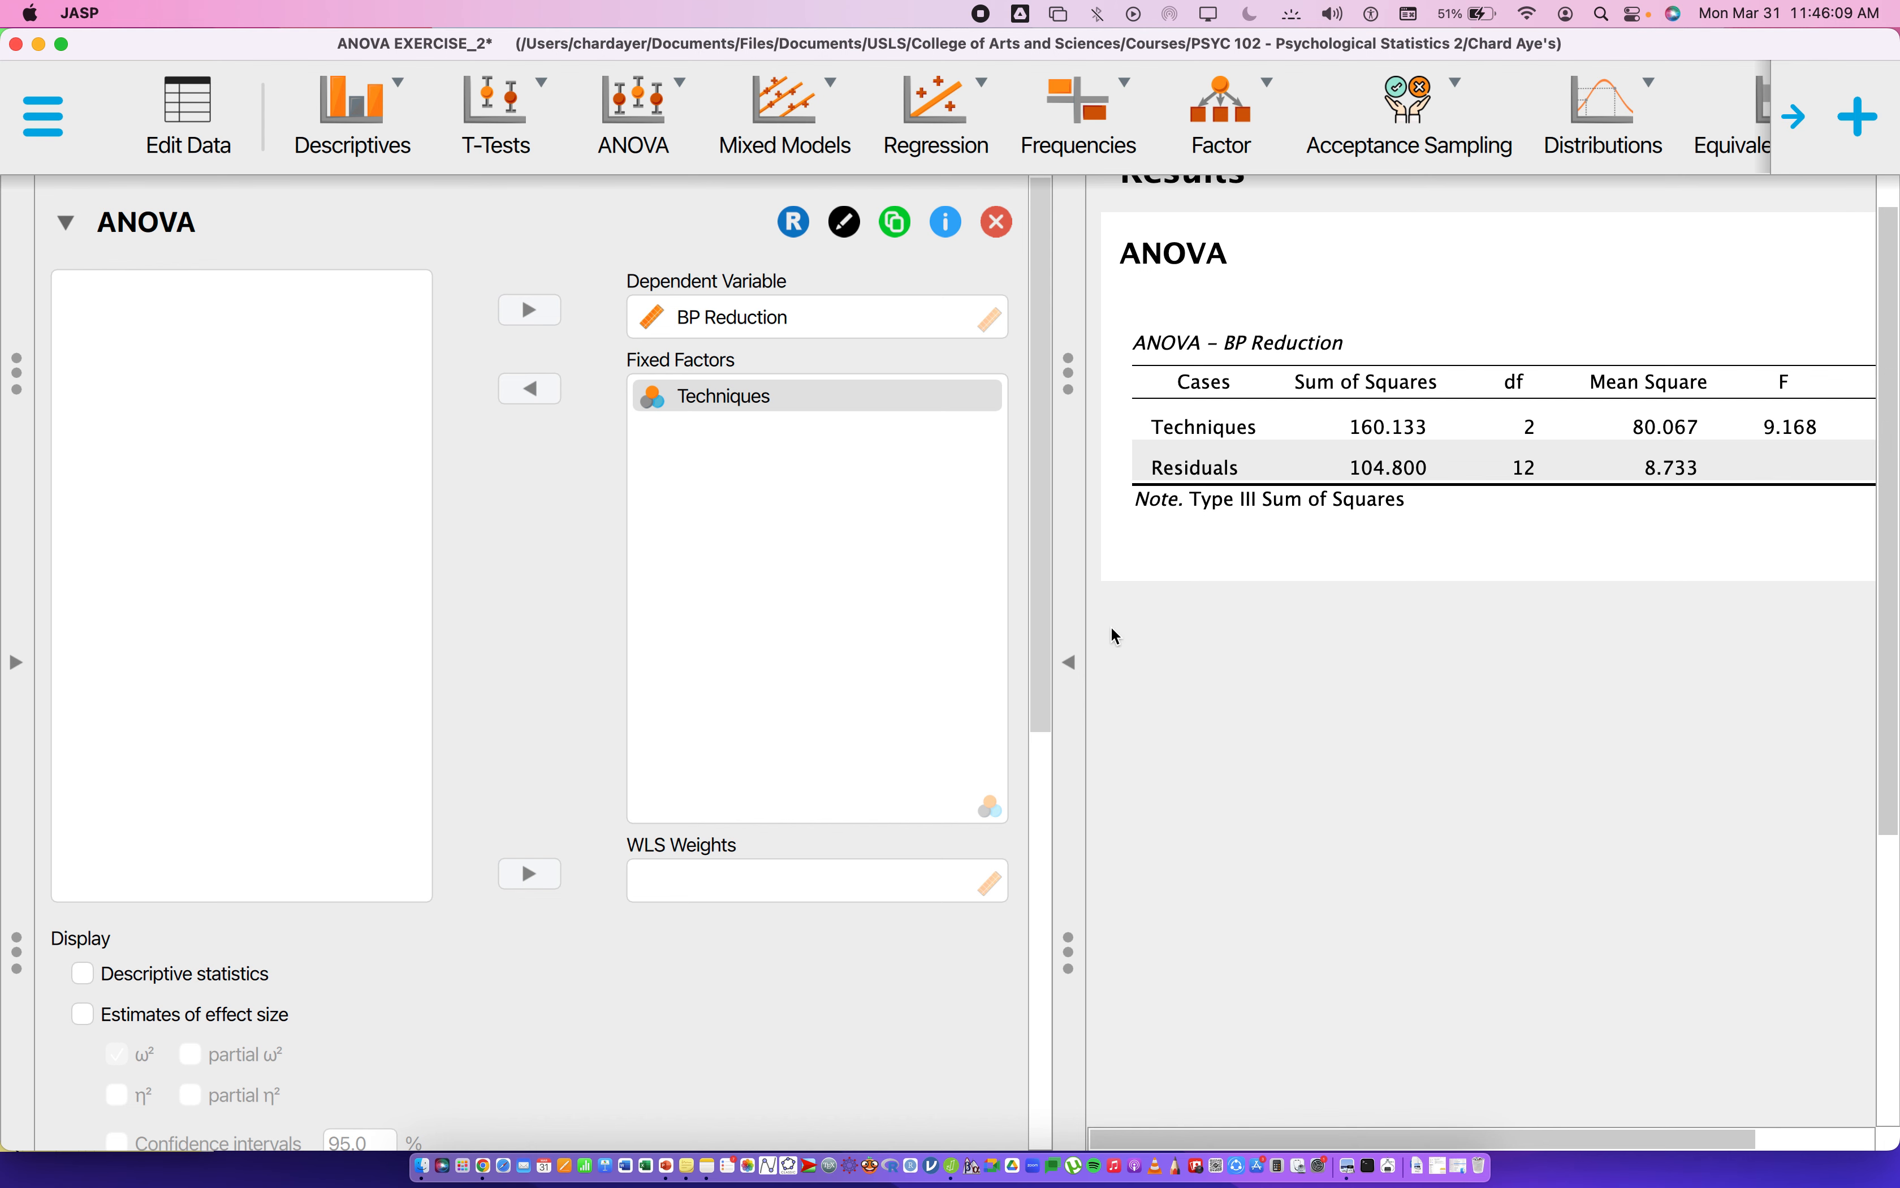
pyautogui.click(1070, 662)
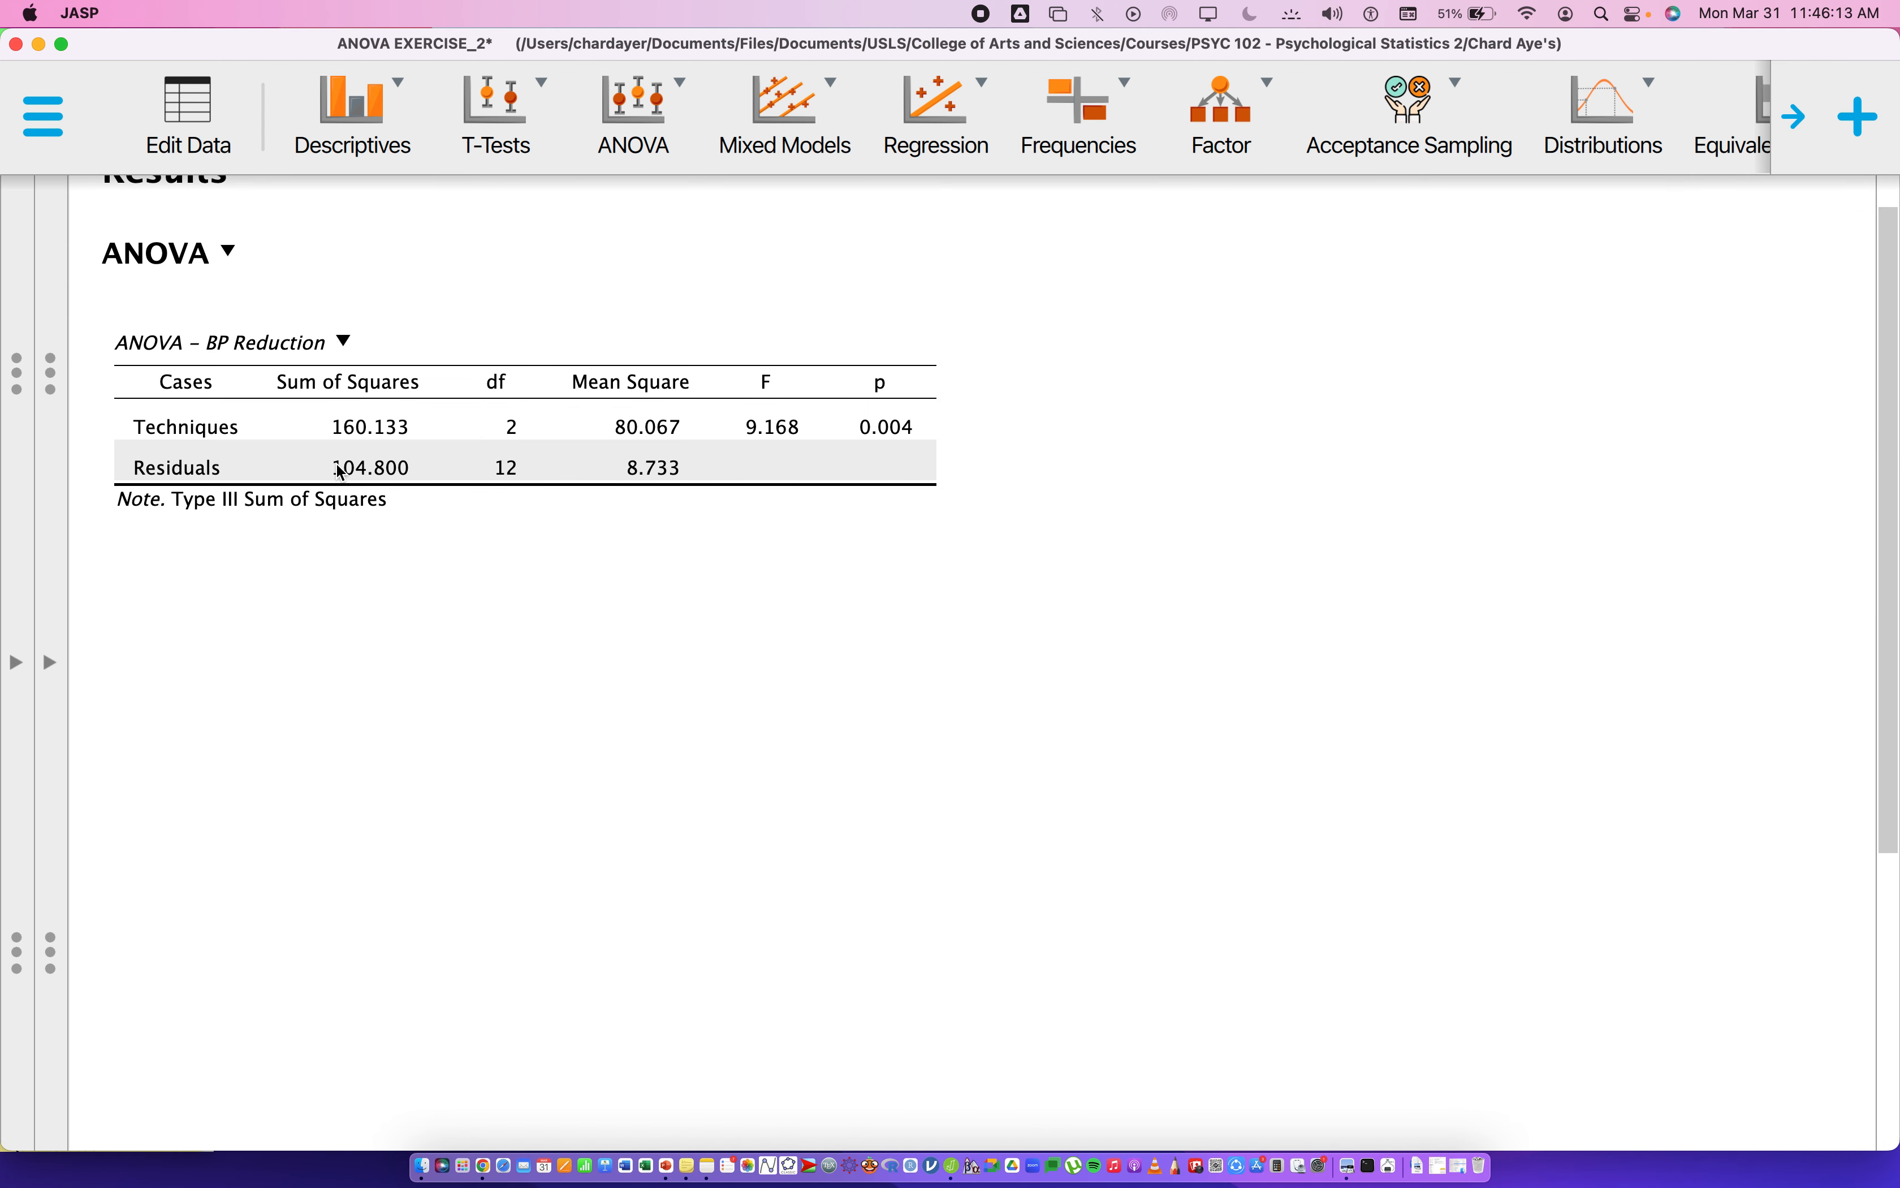
pyautogui.scroll(2, 340, 471)
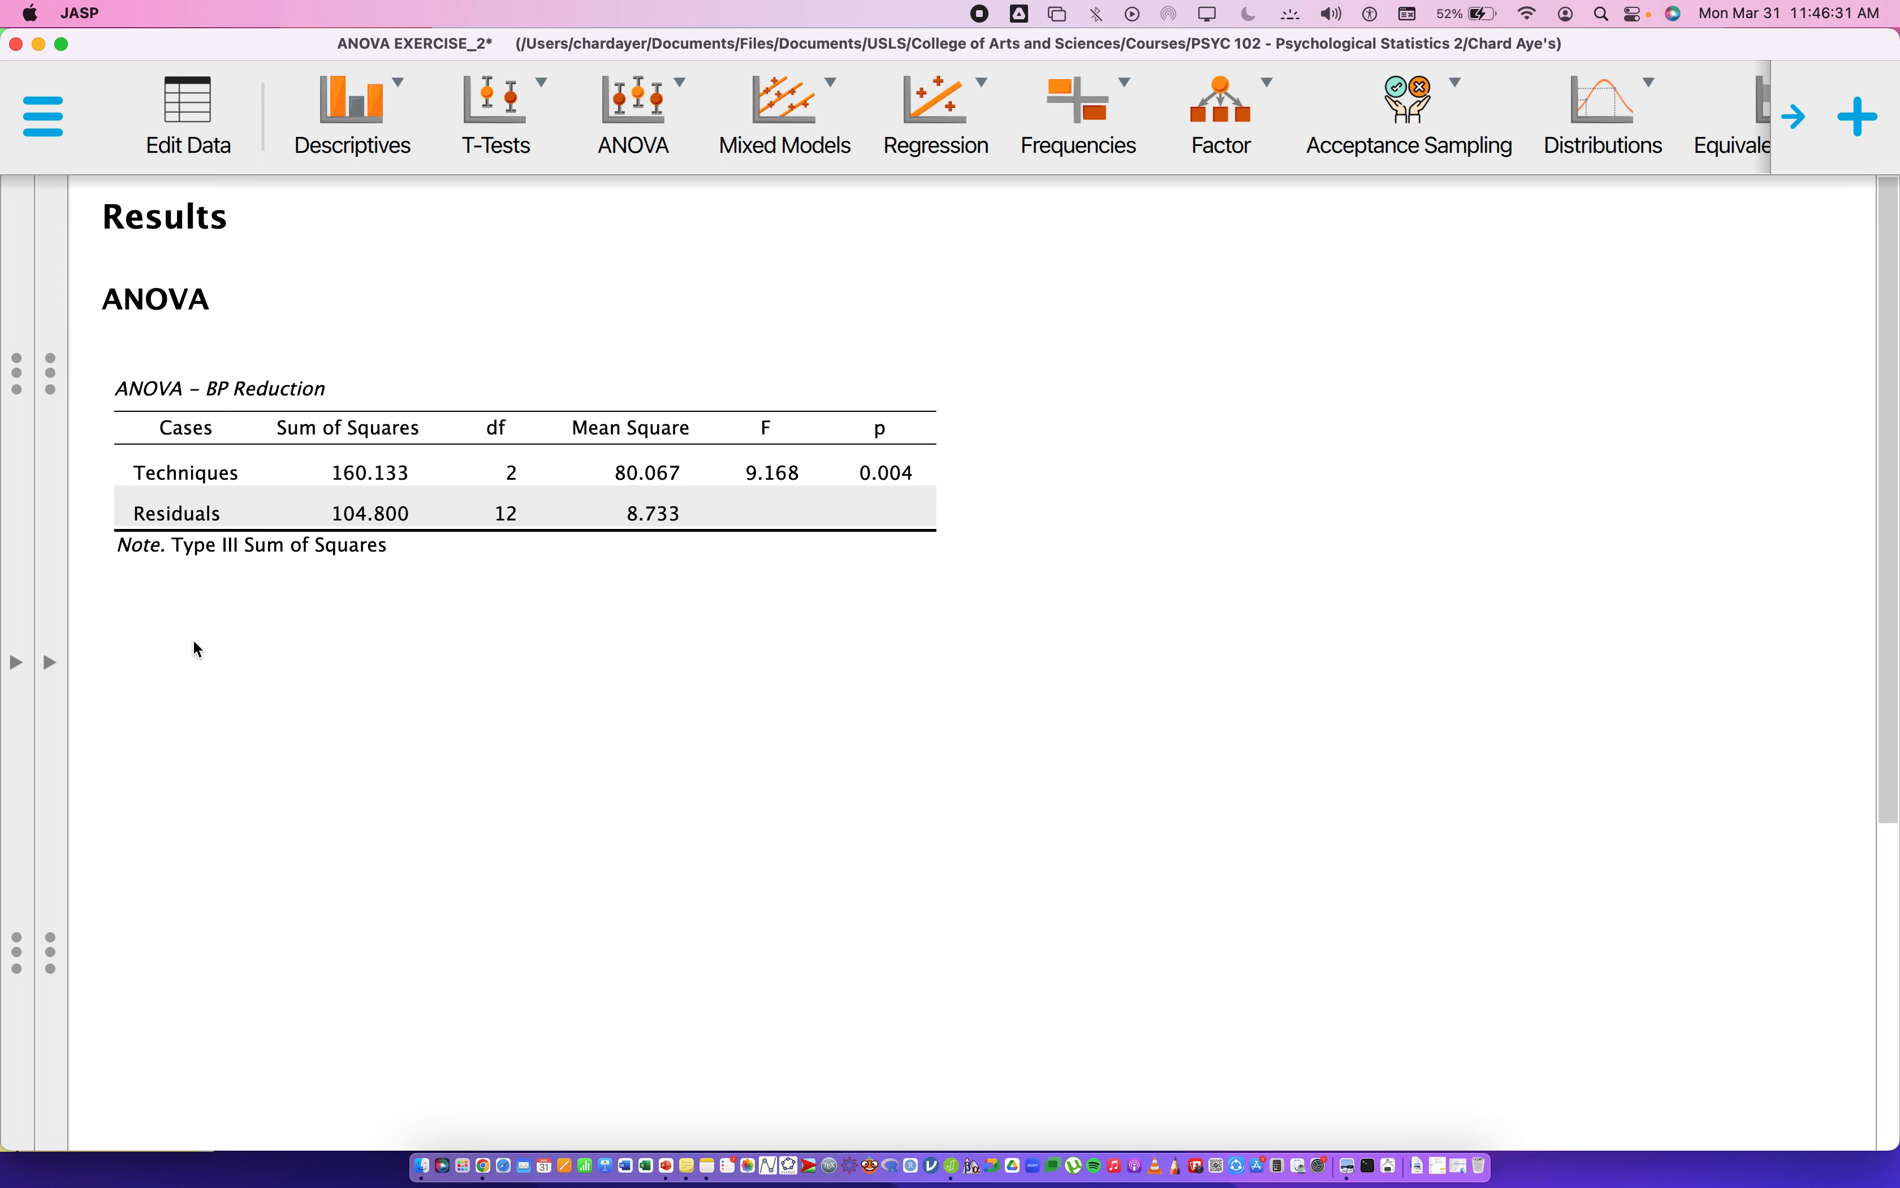
pyautogui.click(51, 664)
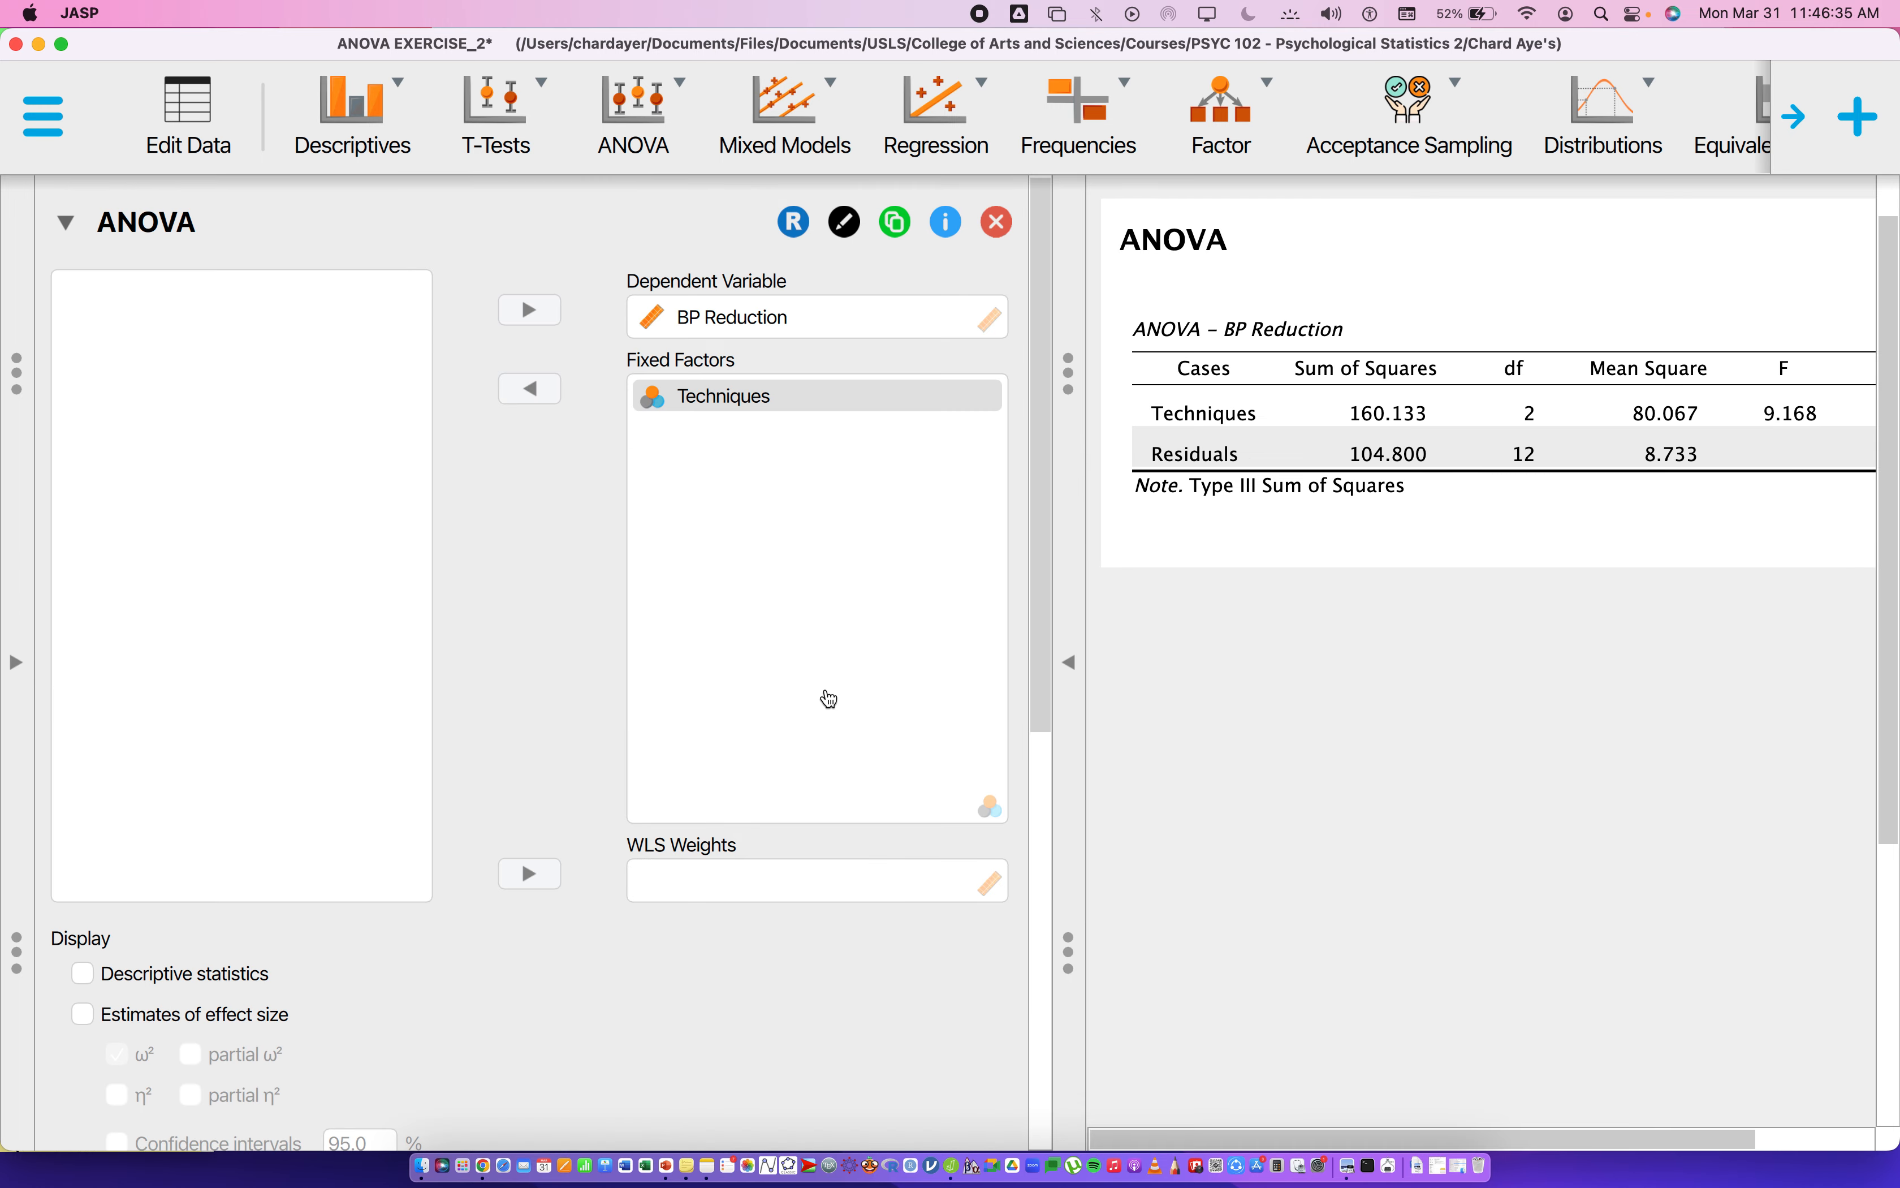
# - Add descriptive statistics and effect size estimates to the ANOVA output, reporting η² instead of ω²
pyautogui.scroll(-10, 595, 773)
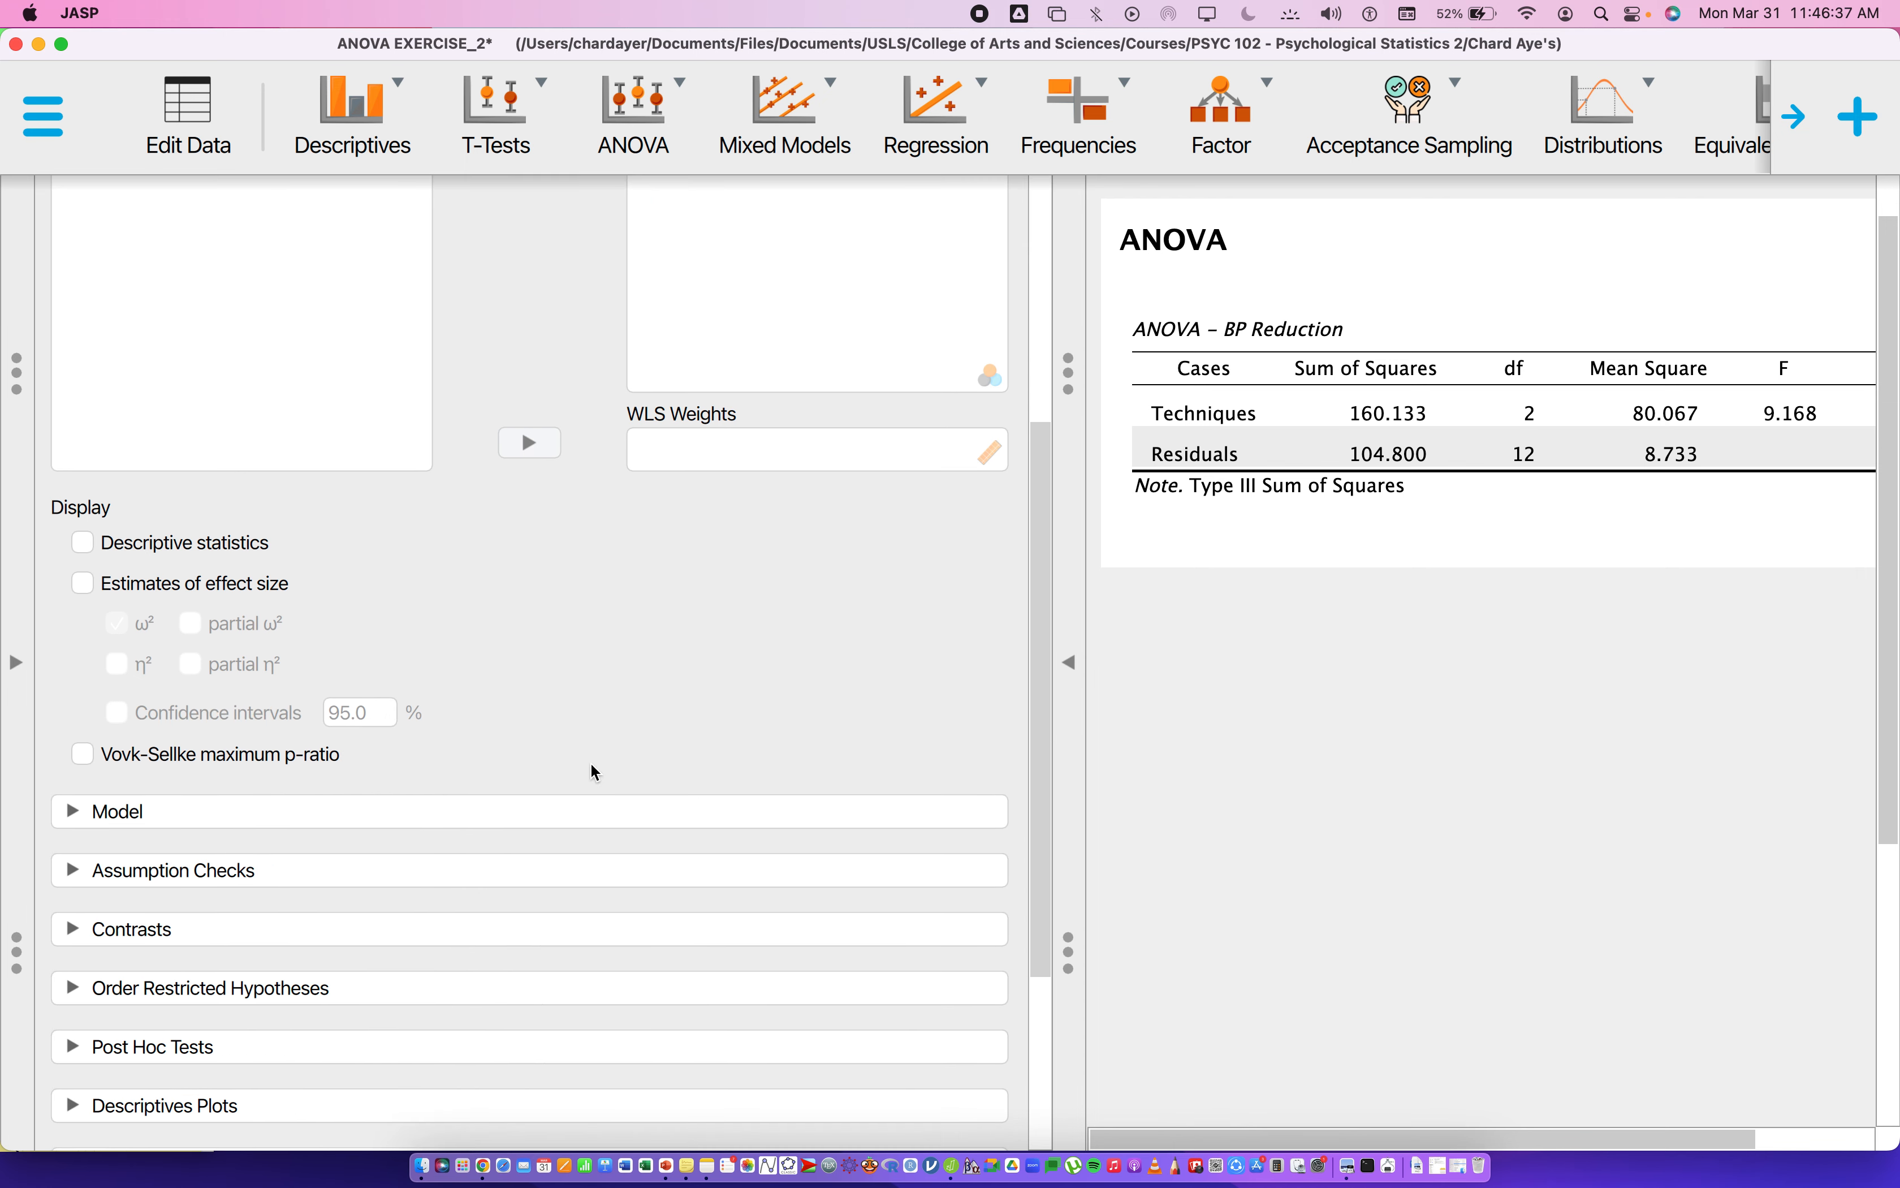
pyautogui.scroll(1, 536, 342)
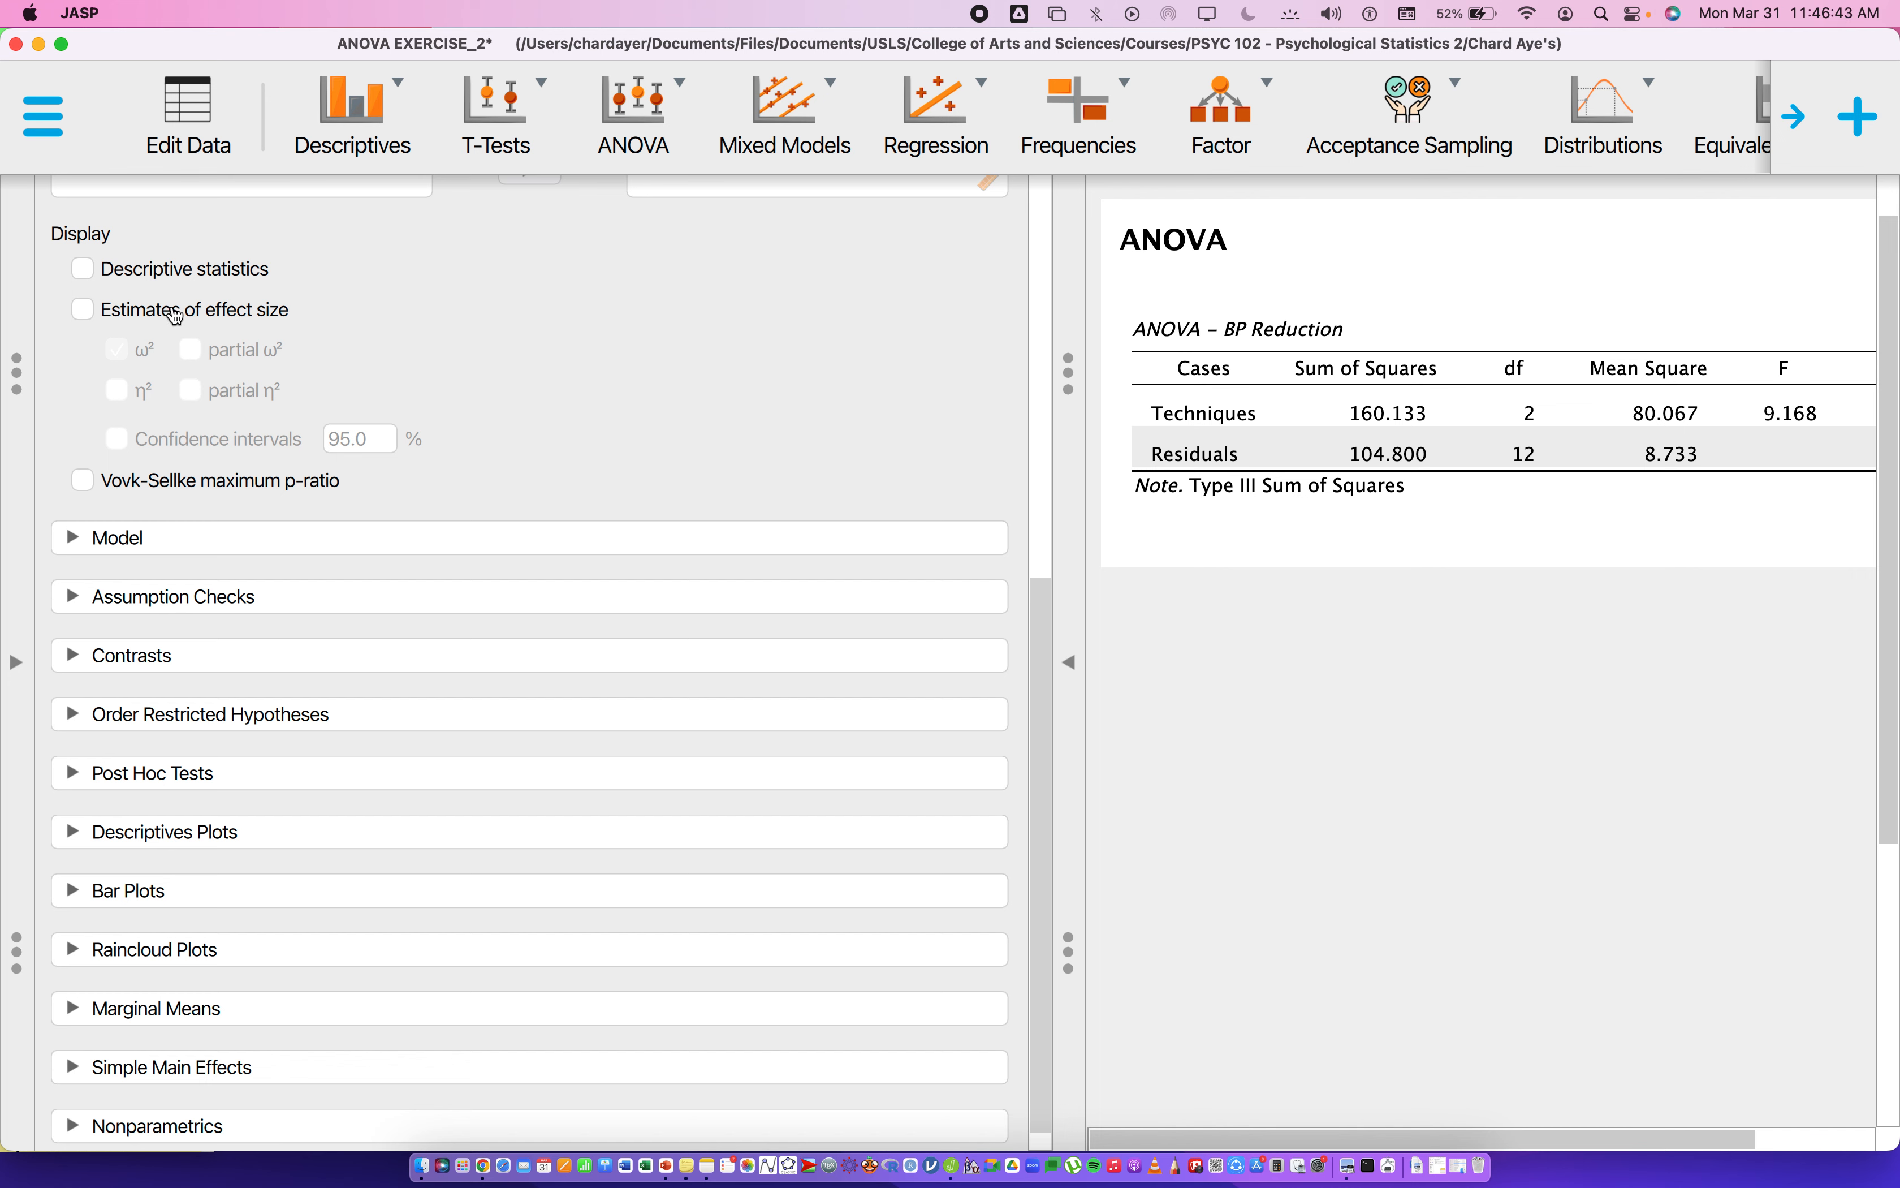
pyautogui.click(85, 271)
pyautogui.click(85, 312)
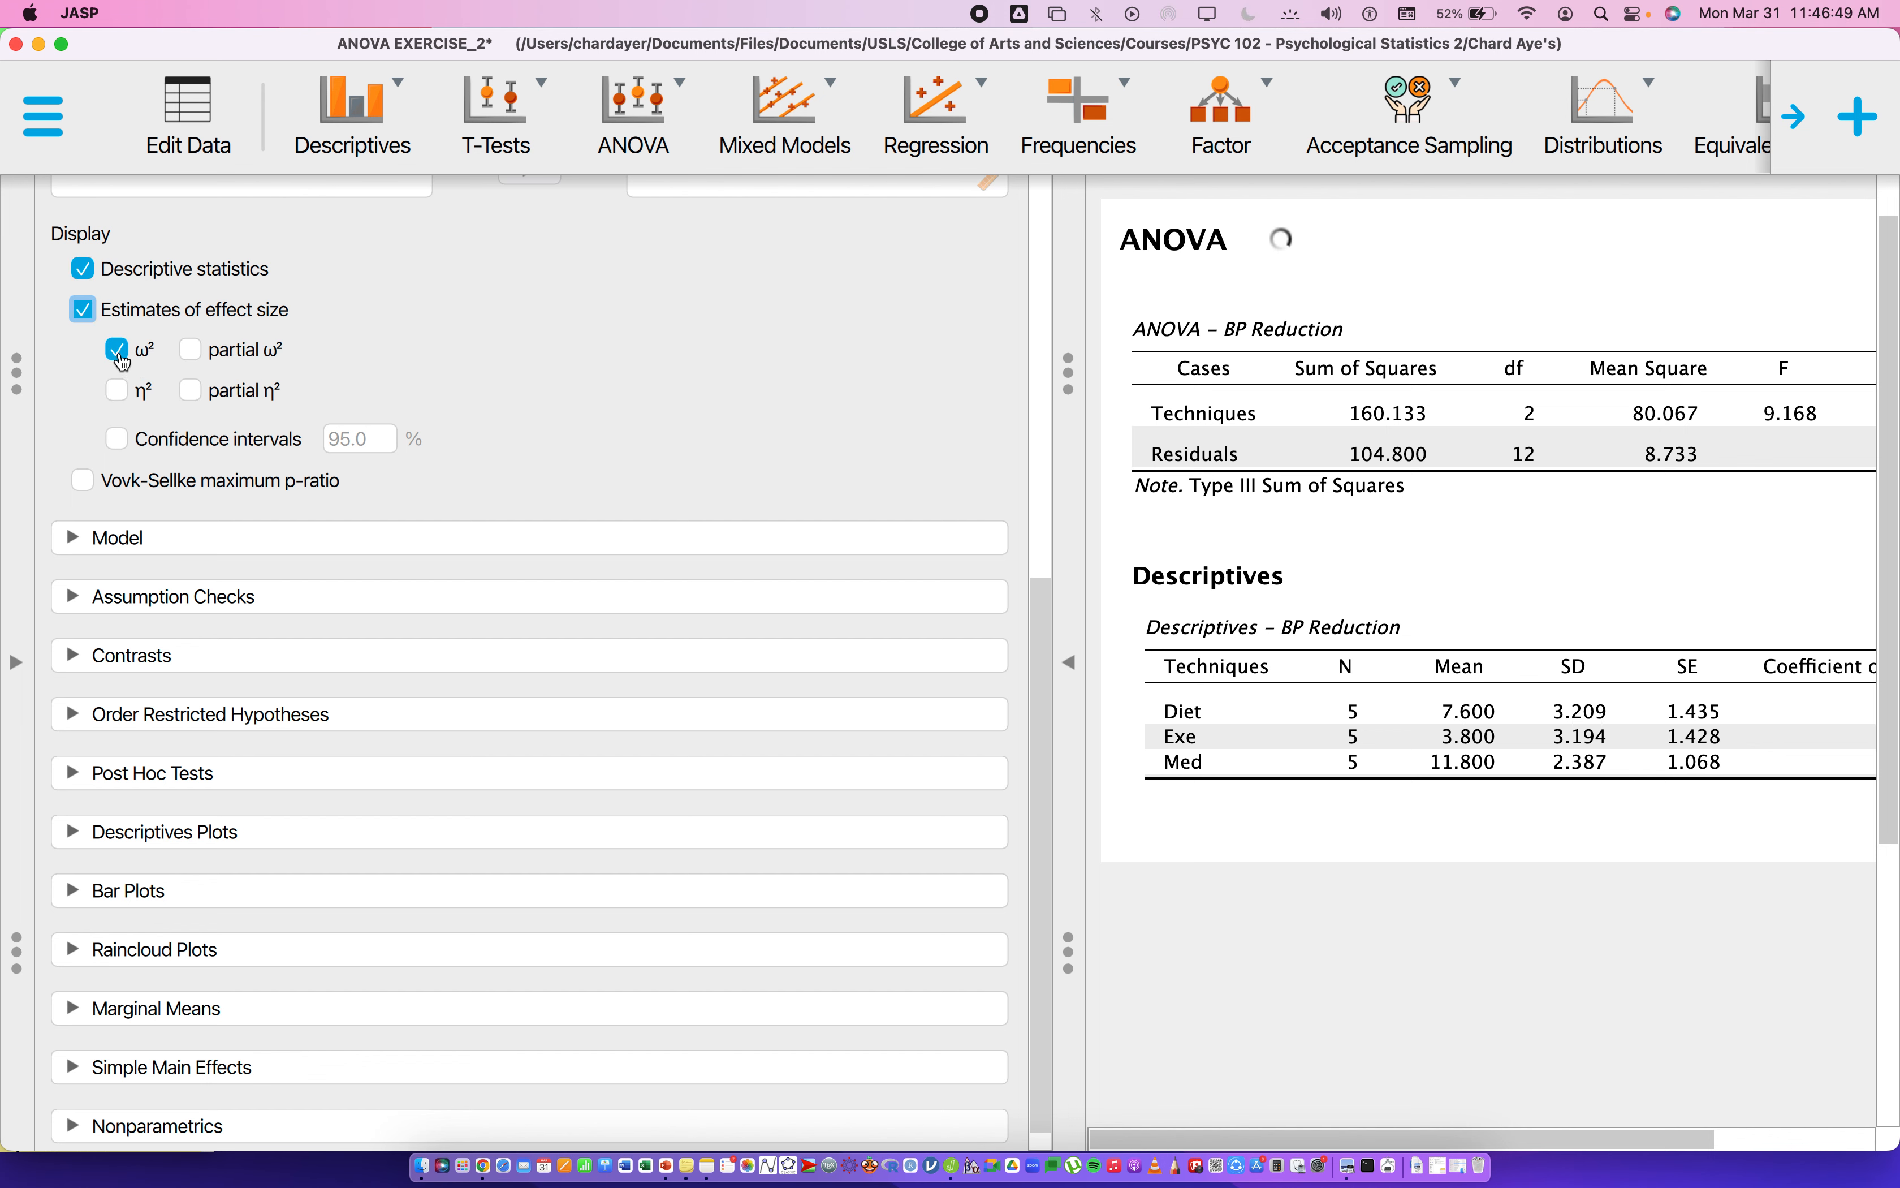
pyautogui.click(119, 392)
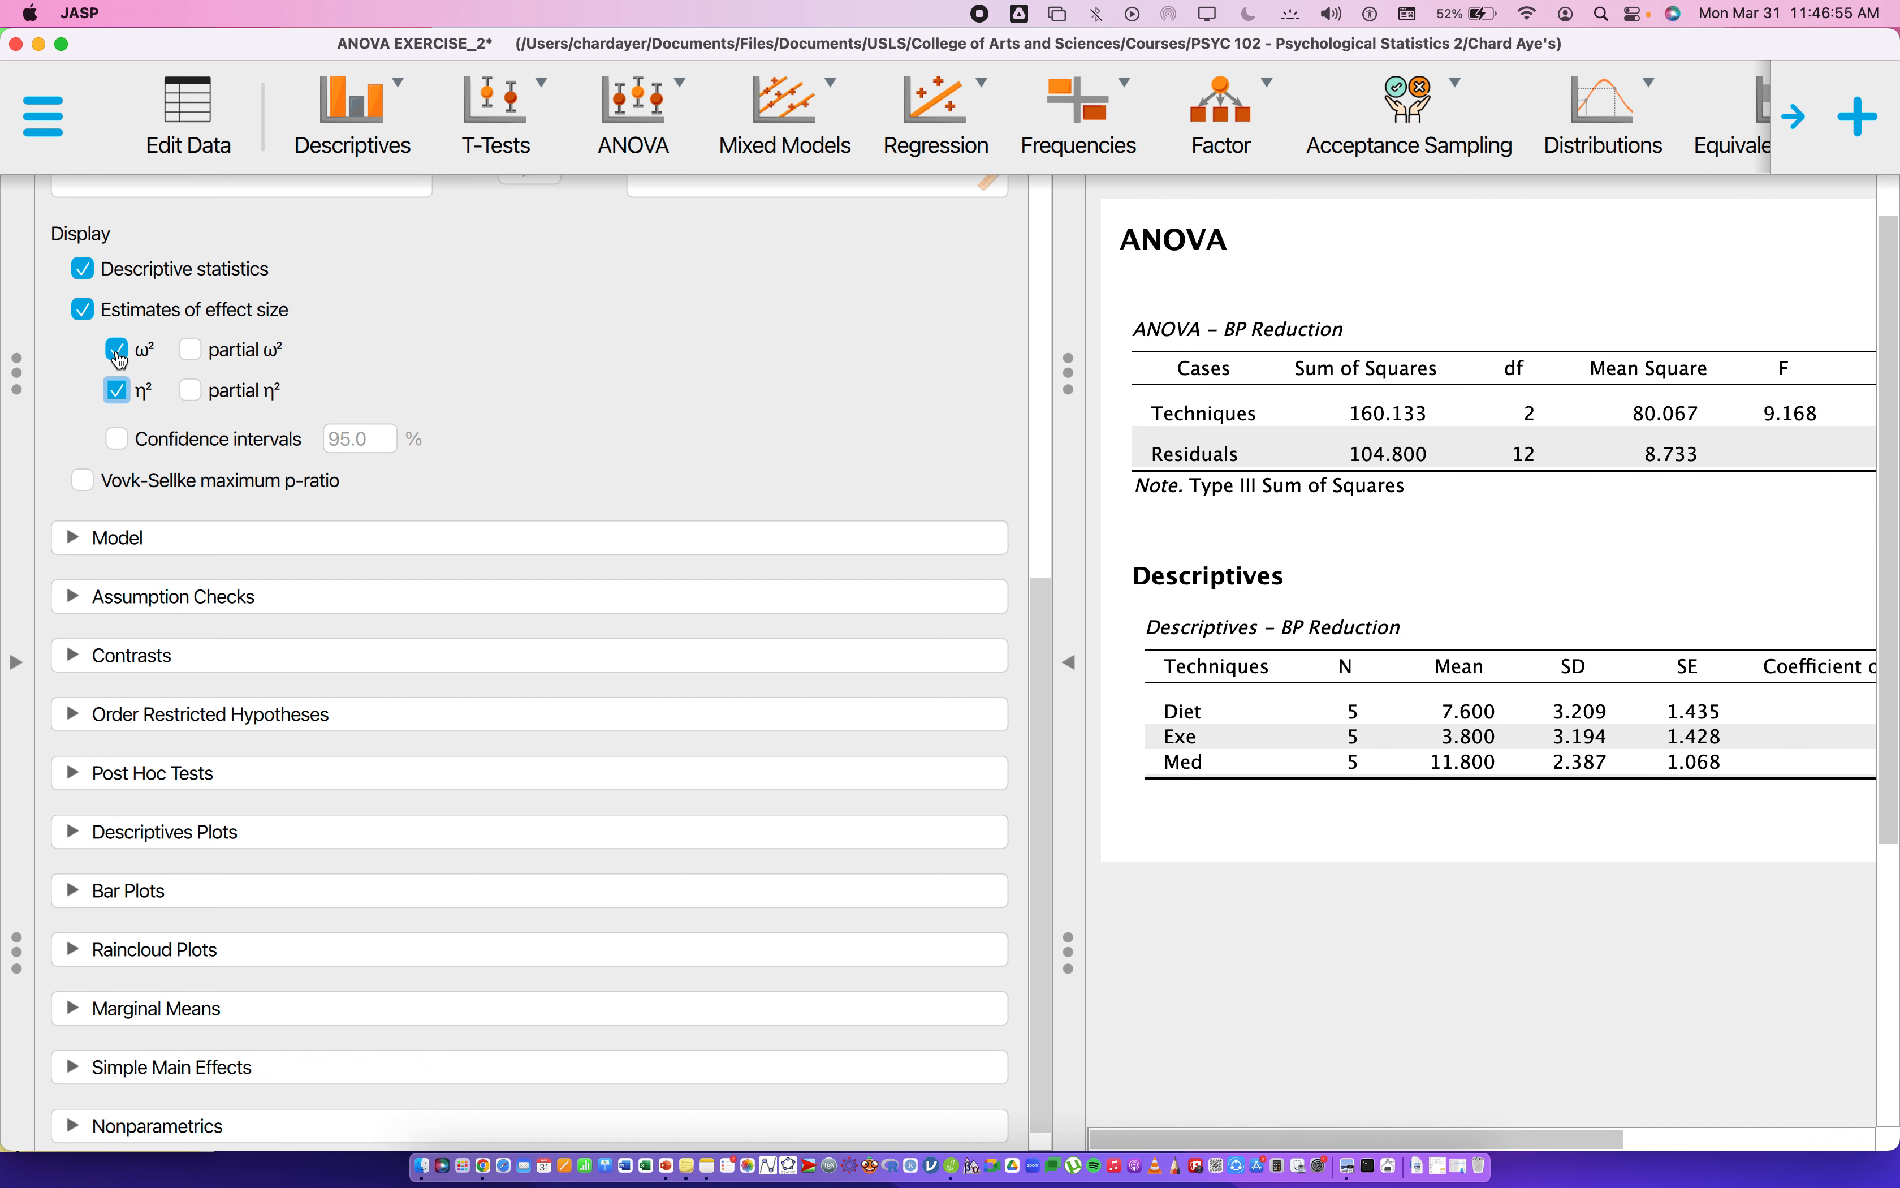
pyautogui.click(119, 349)
# - Enable the homogeneity tests, the Welch correction alongside None, and the Q-Q plot of residuals as assumption checks
pyautogui.scroll(-1, 208, 542)
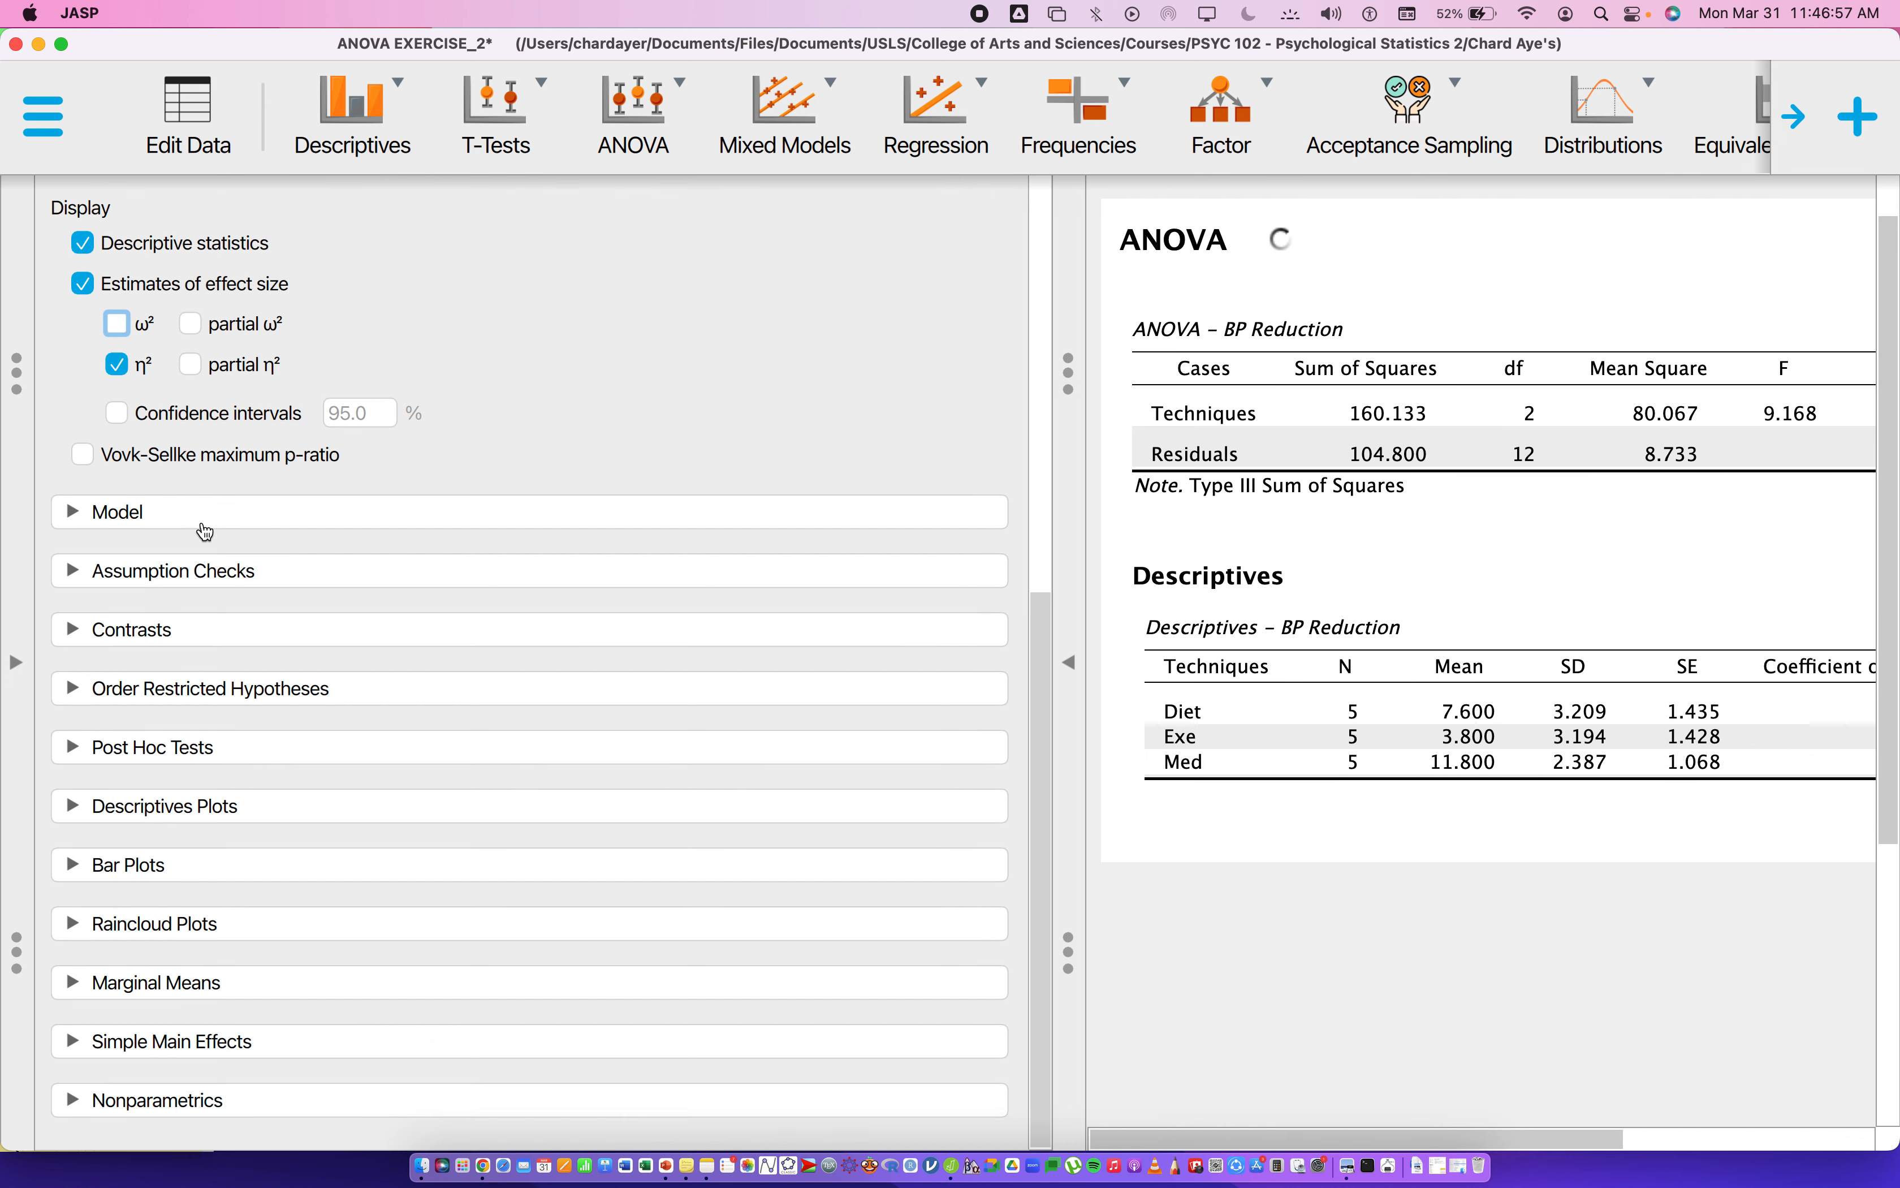
pyautogui.click(106, 571)
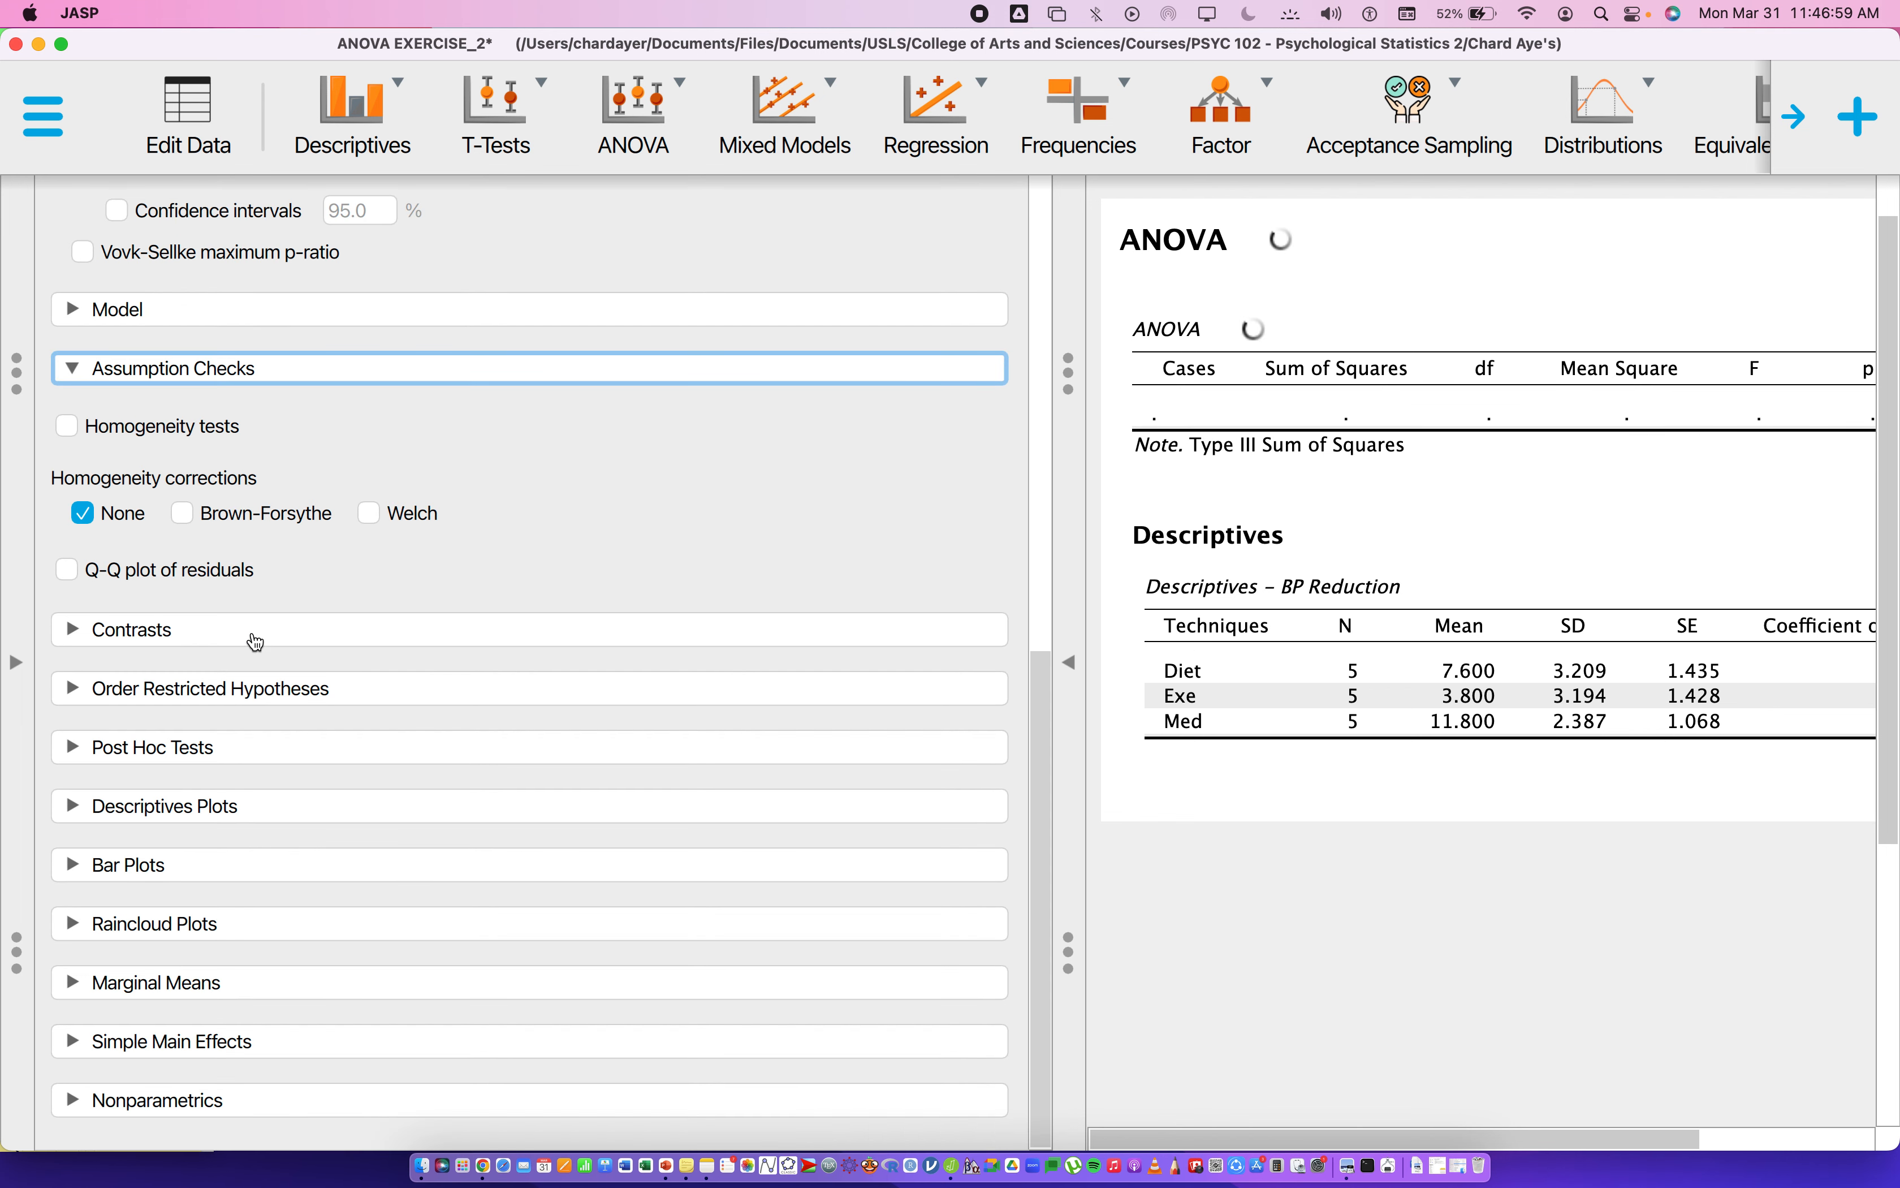
pyautogui.click(75, 430)
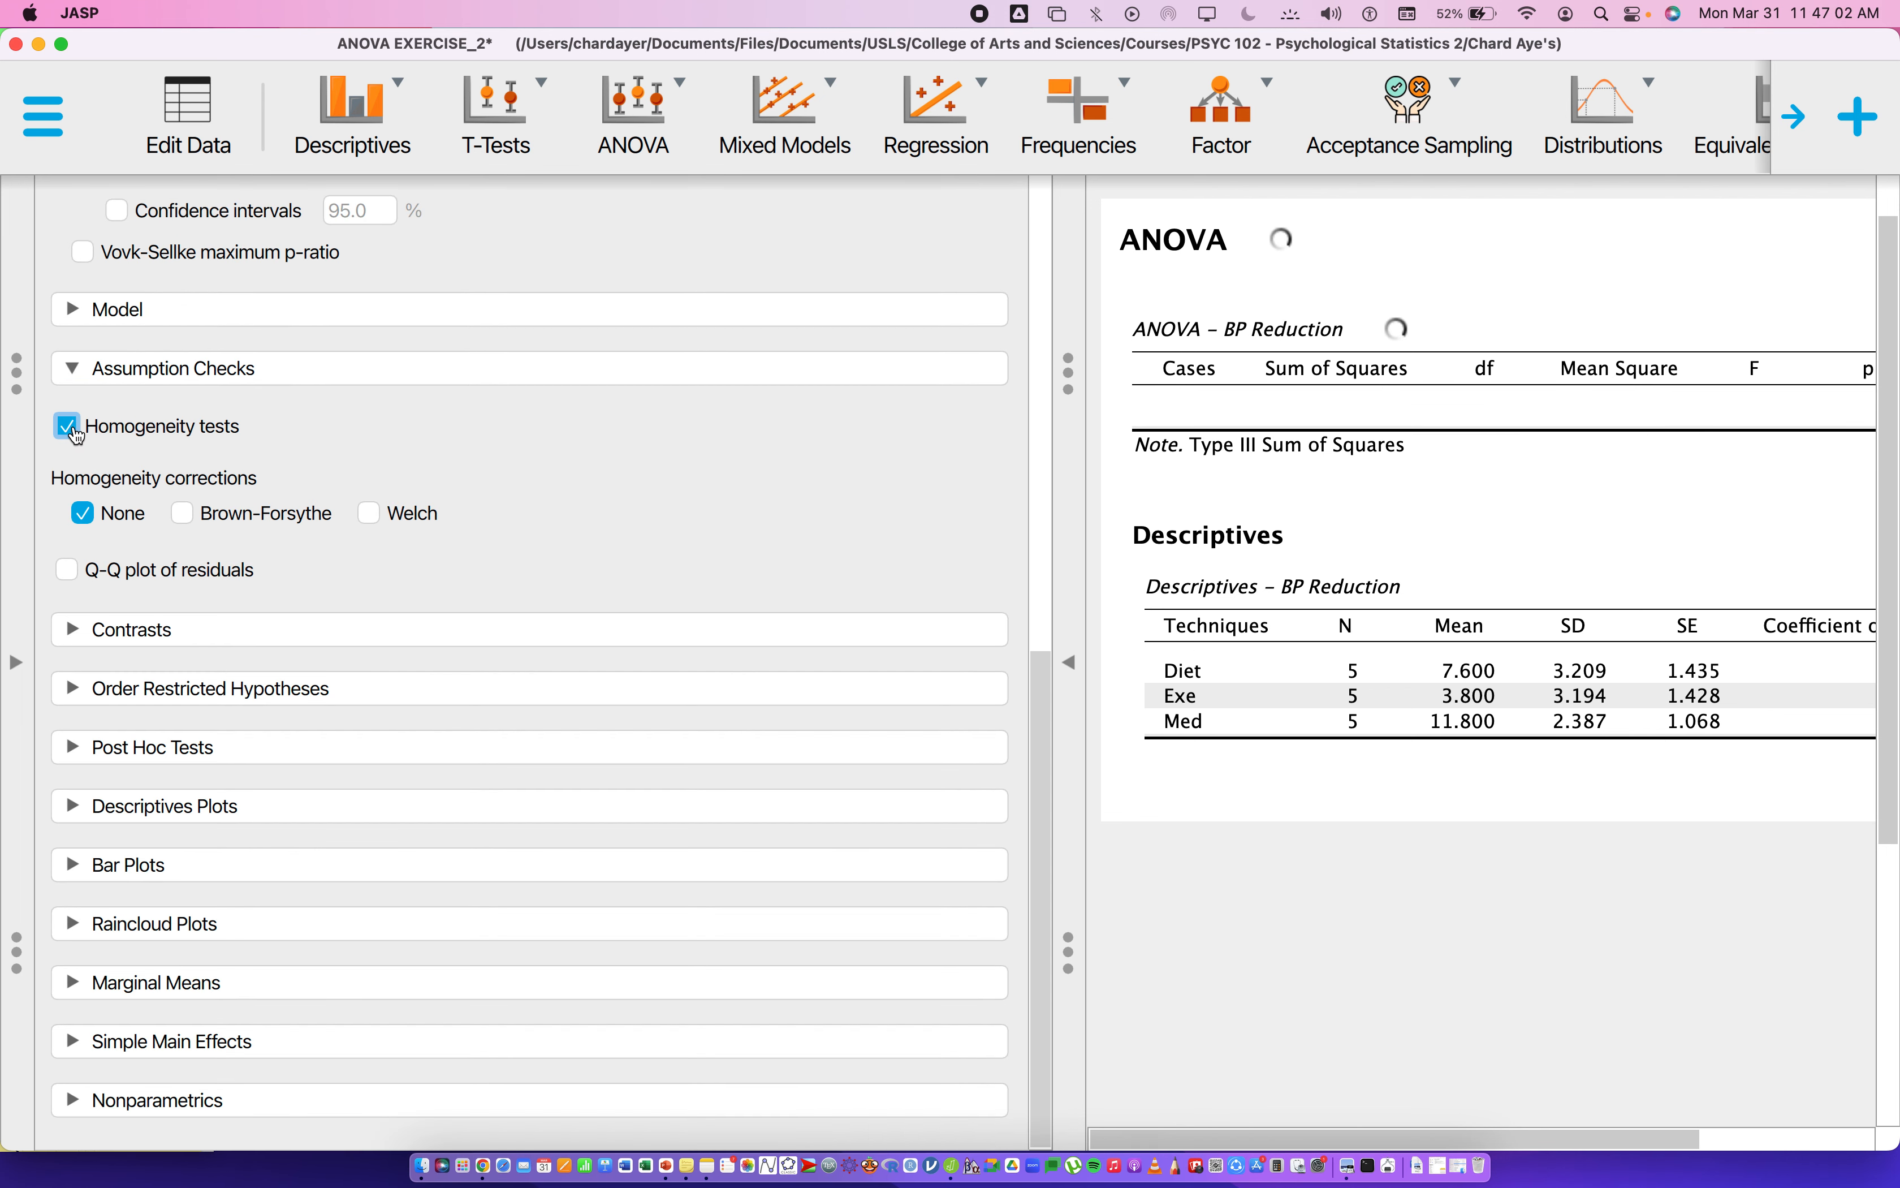
pyautogui.click(370, 514)
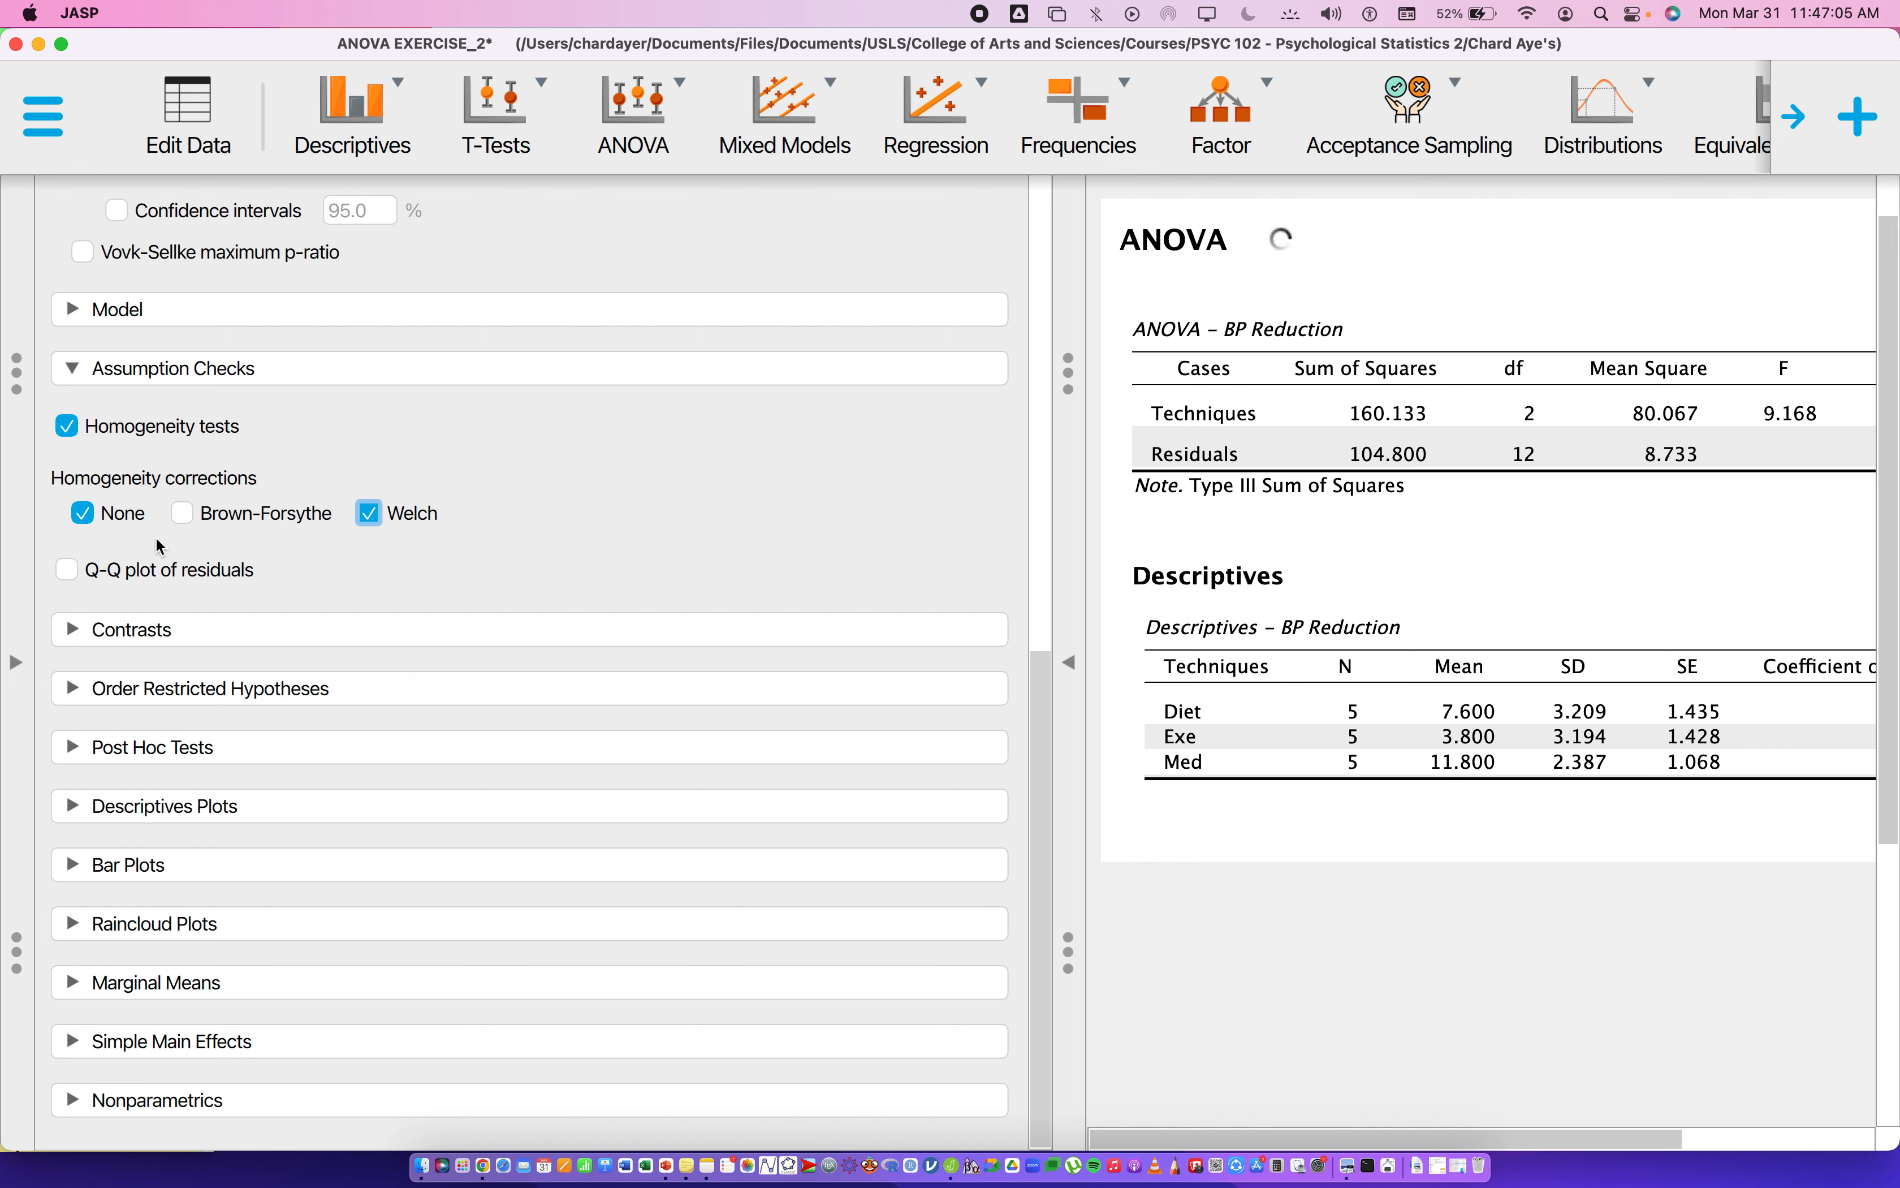
pyautogui.click(67, 571)
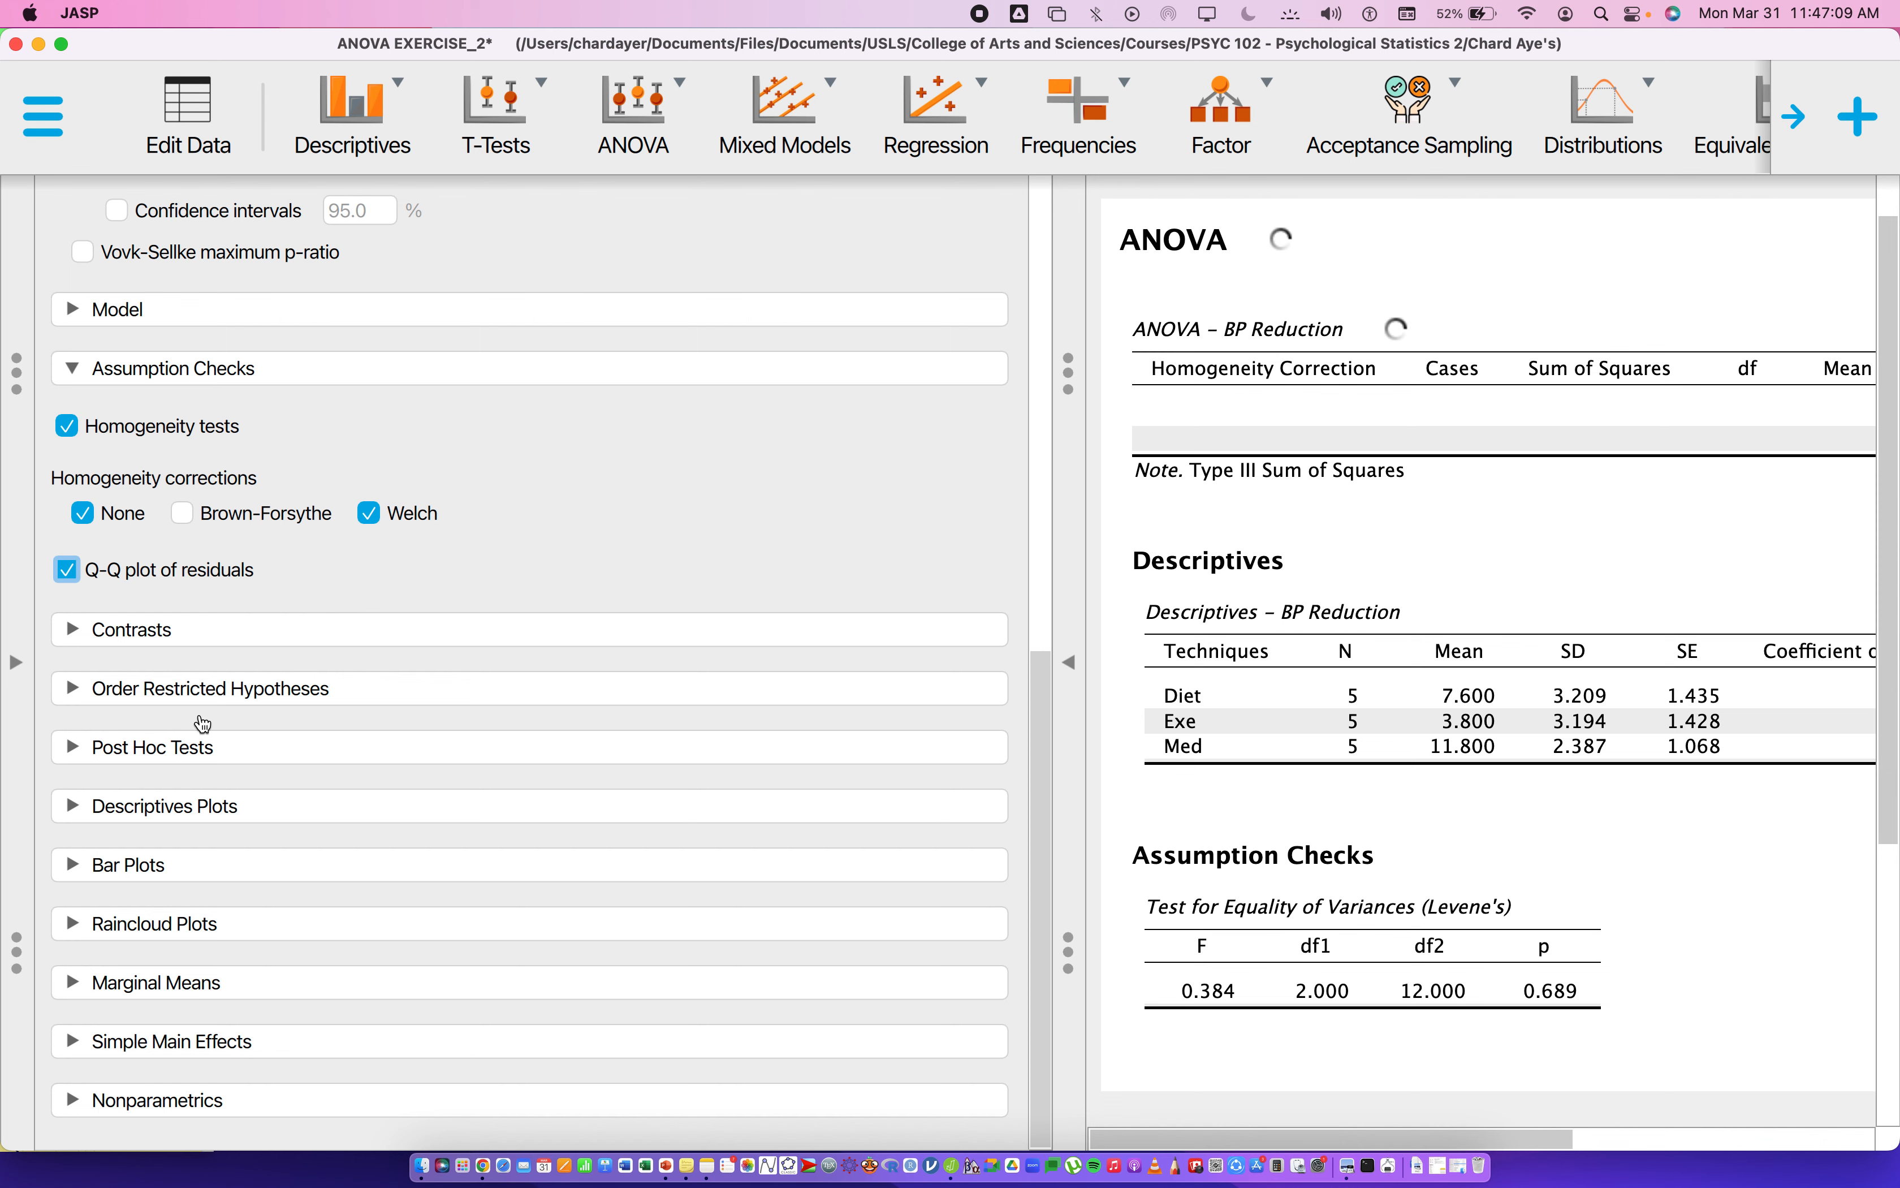
# - Set up a descriptives plot with Techniques on the horizontal axis and error bars showing the 95% confidence interval
pyautogui.click(130, 817)
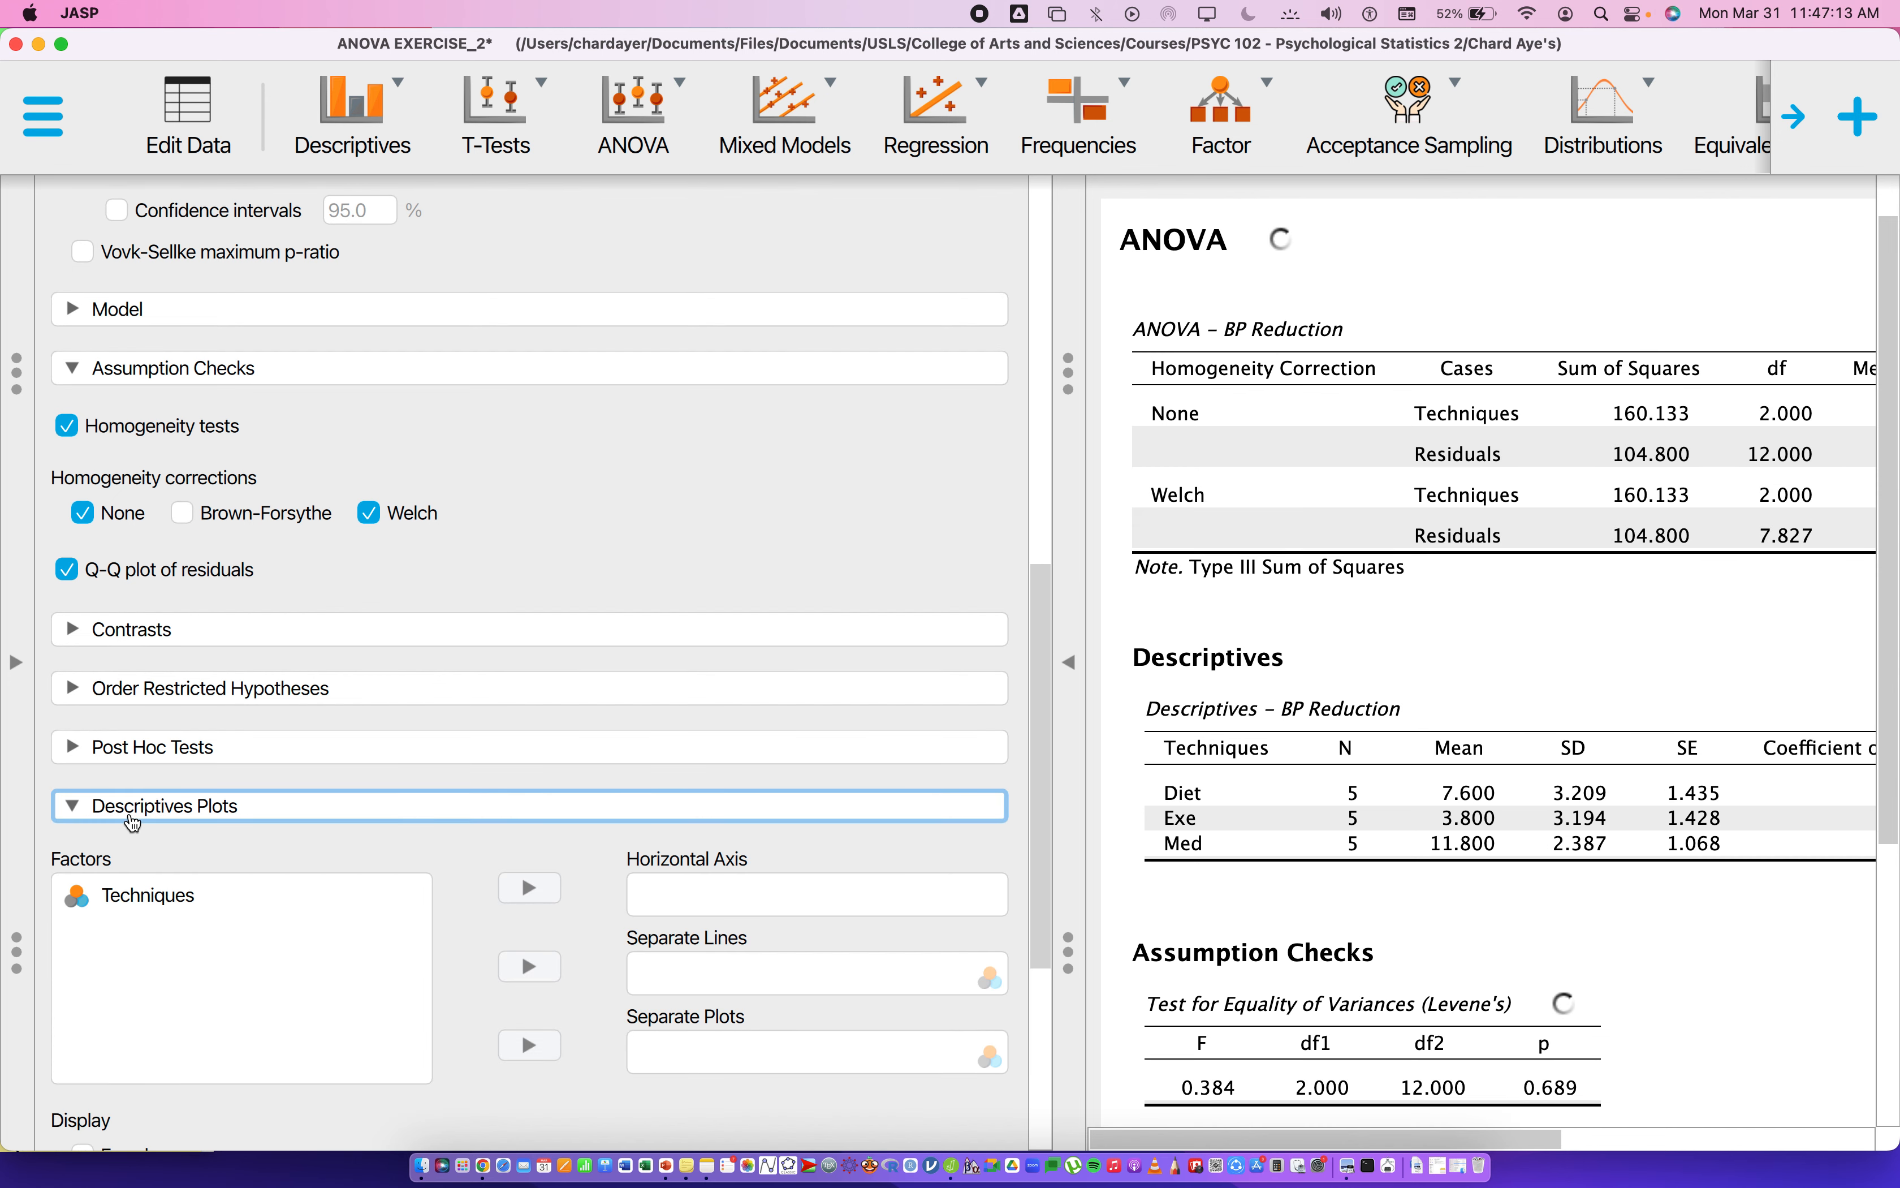
pyautogui.click(179, 819)
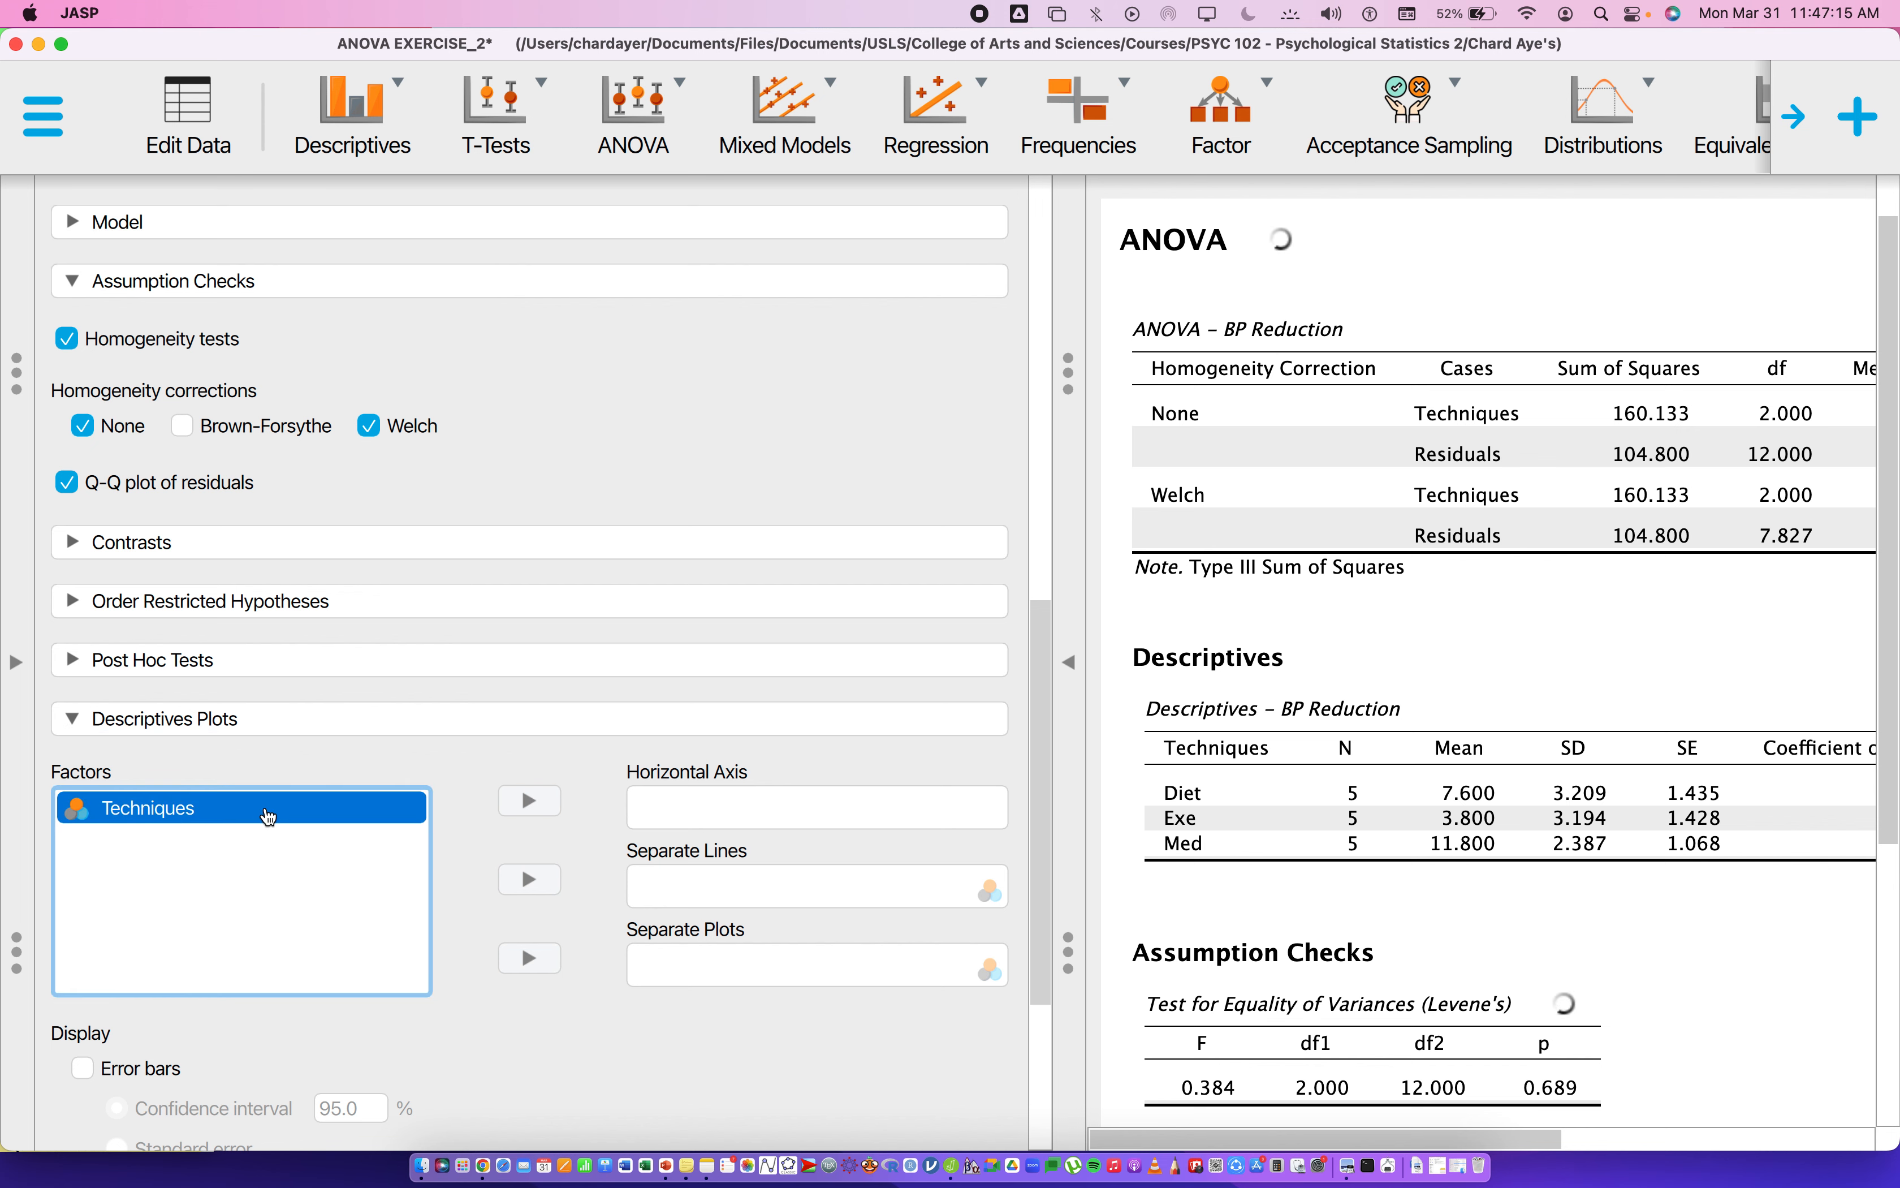
pyautogui.click(528, 802)
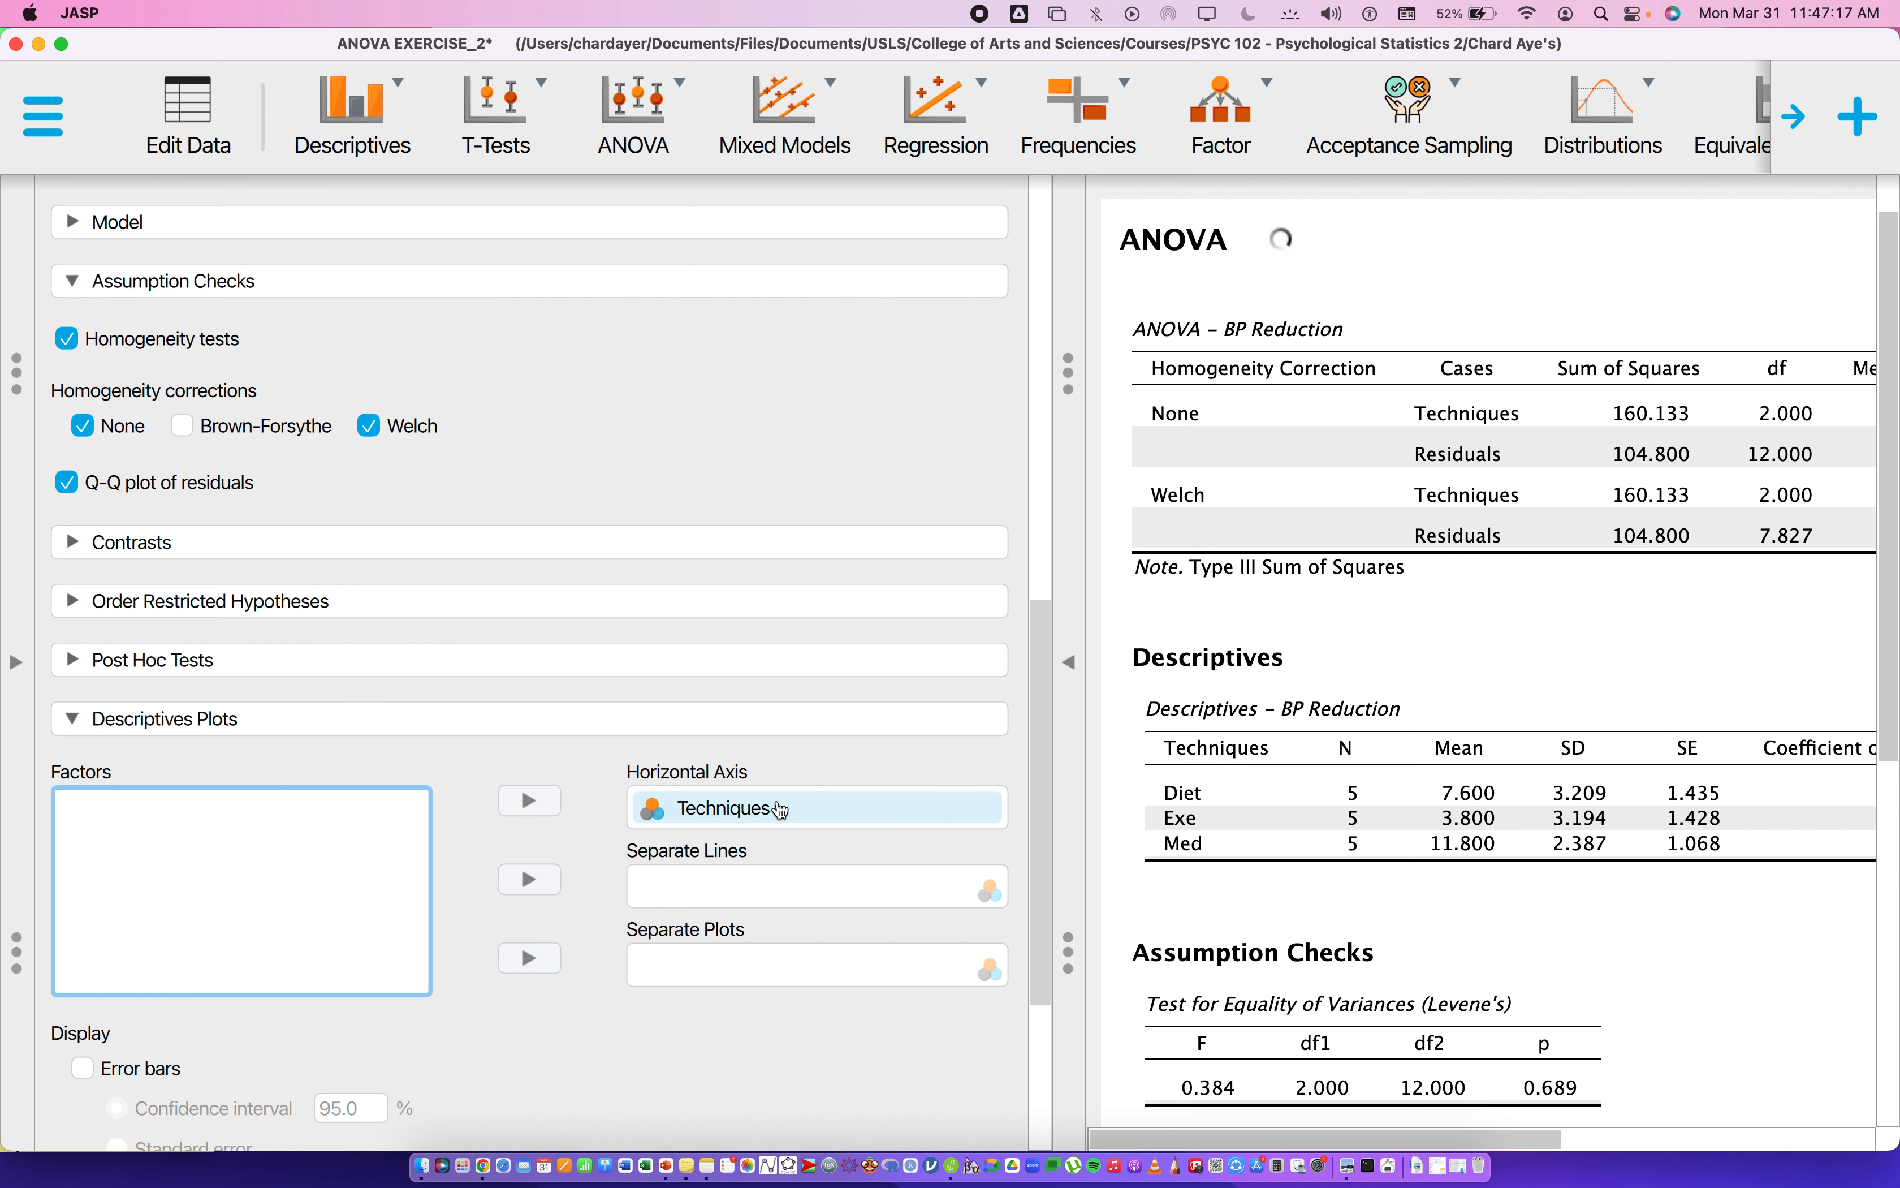
pyautogui.scroll(-5, 255, 1029)
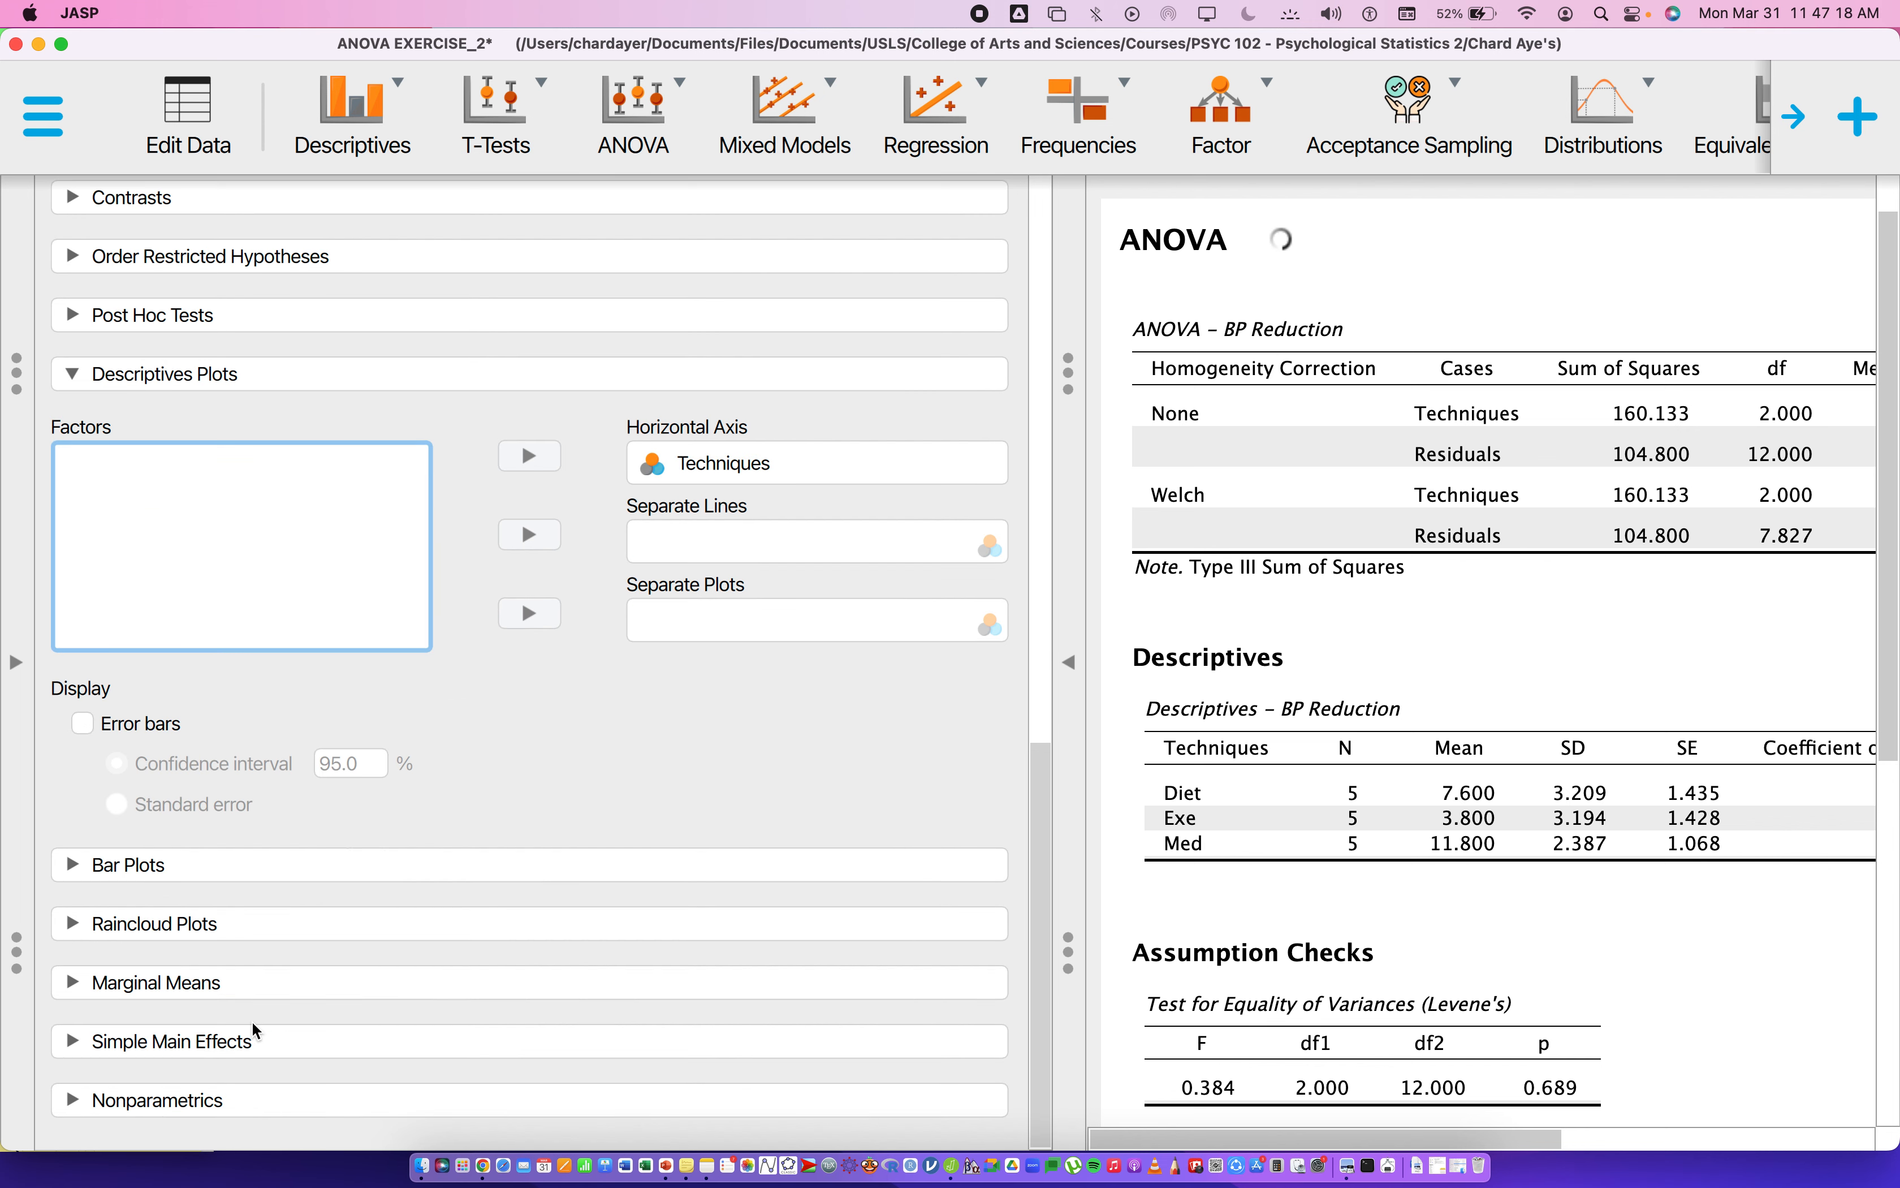
pyautogui.click(91, 729)
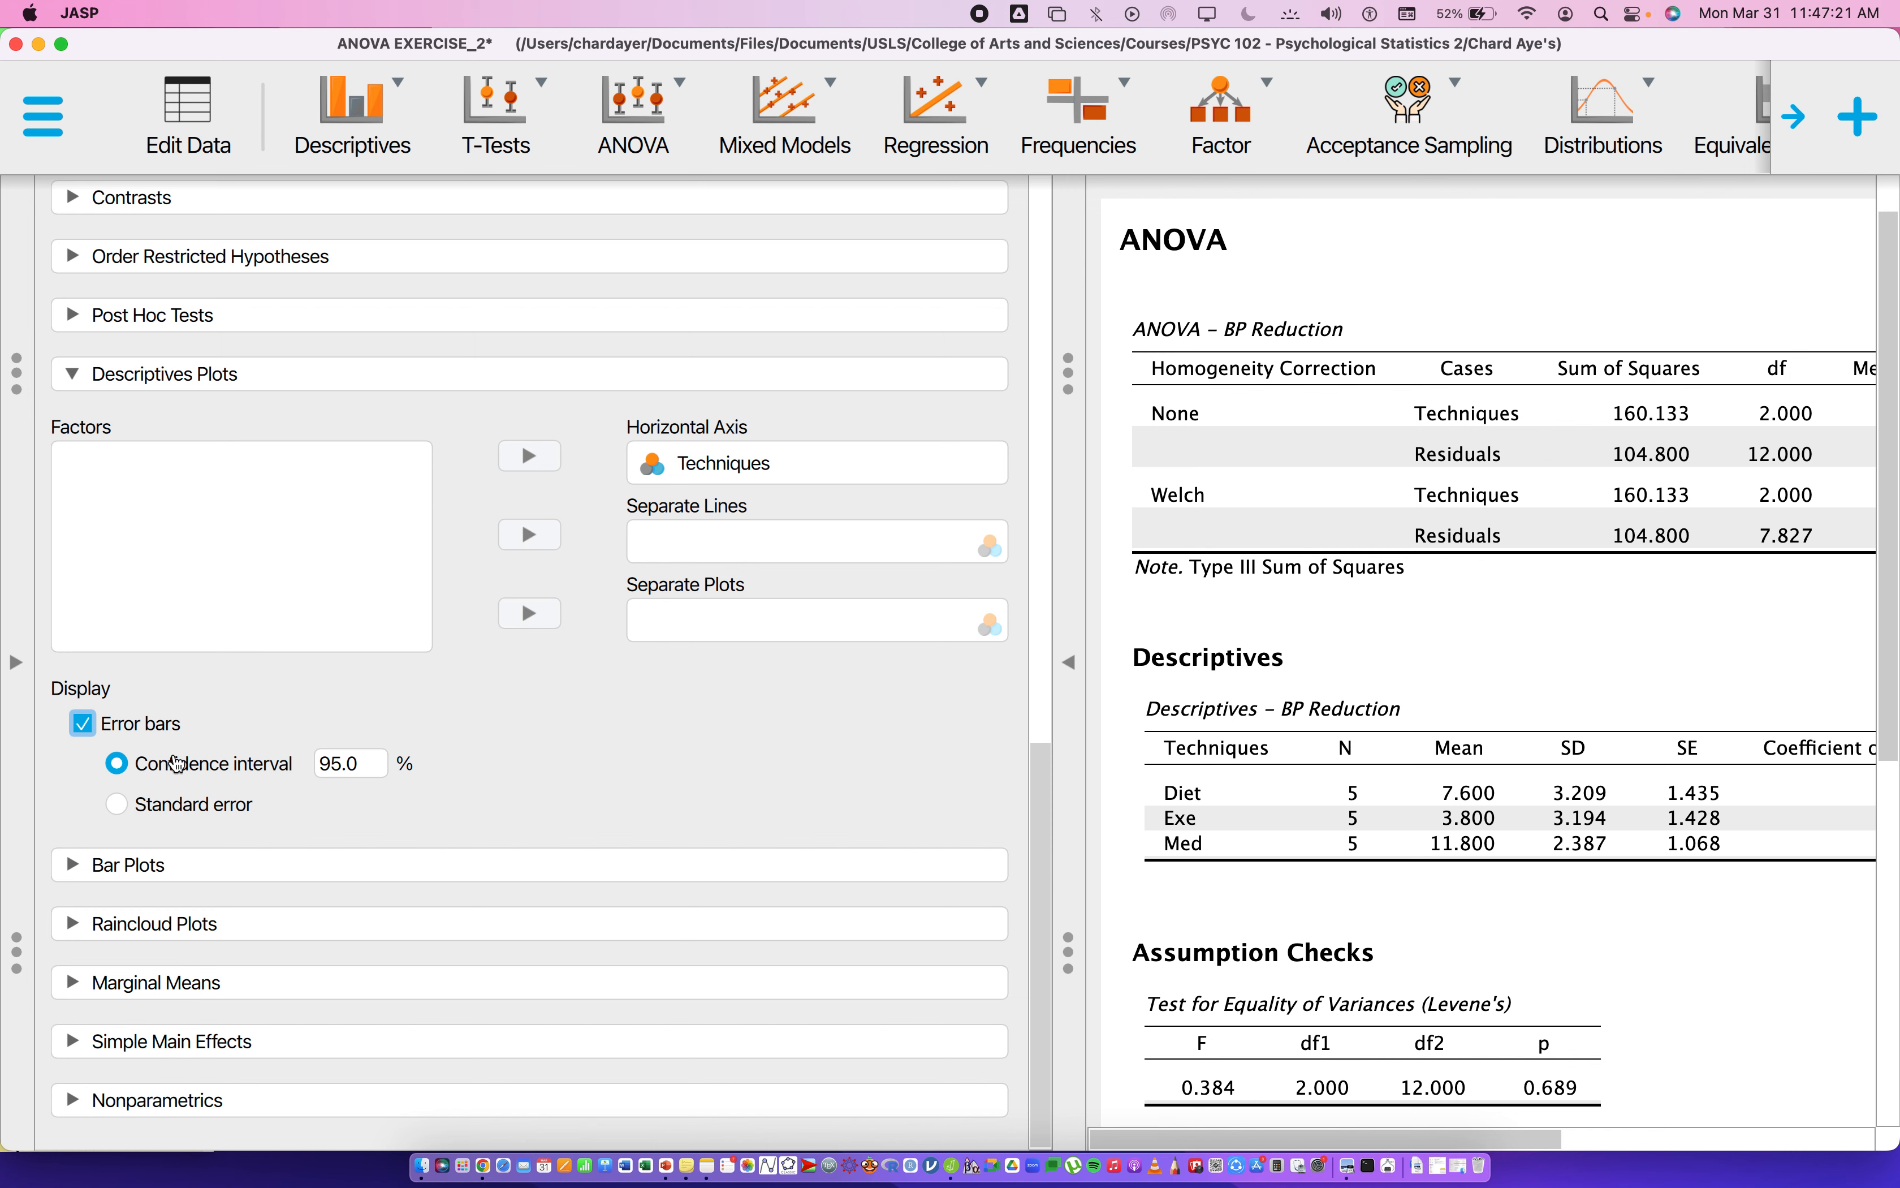
# - Add a nonparametric Kruskal-Wallis test with Techniques as its factor
pyautogui.click(181, 1115)
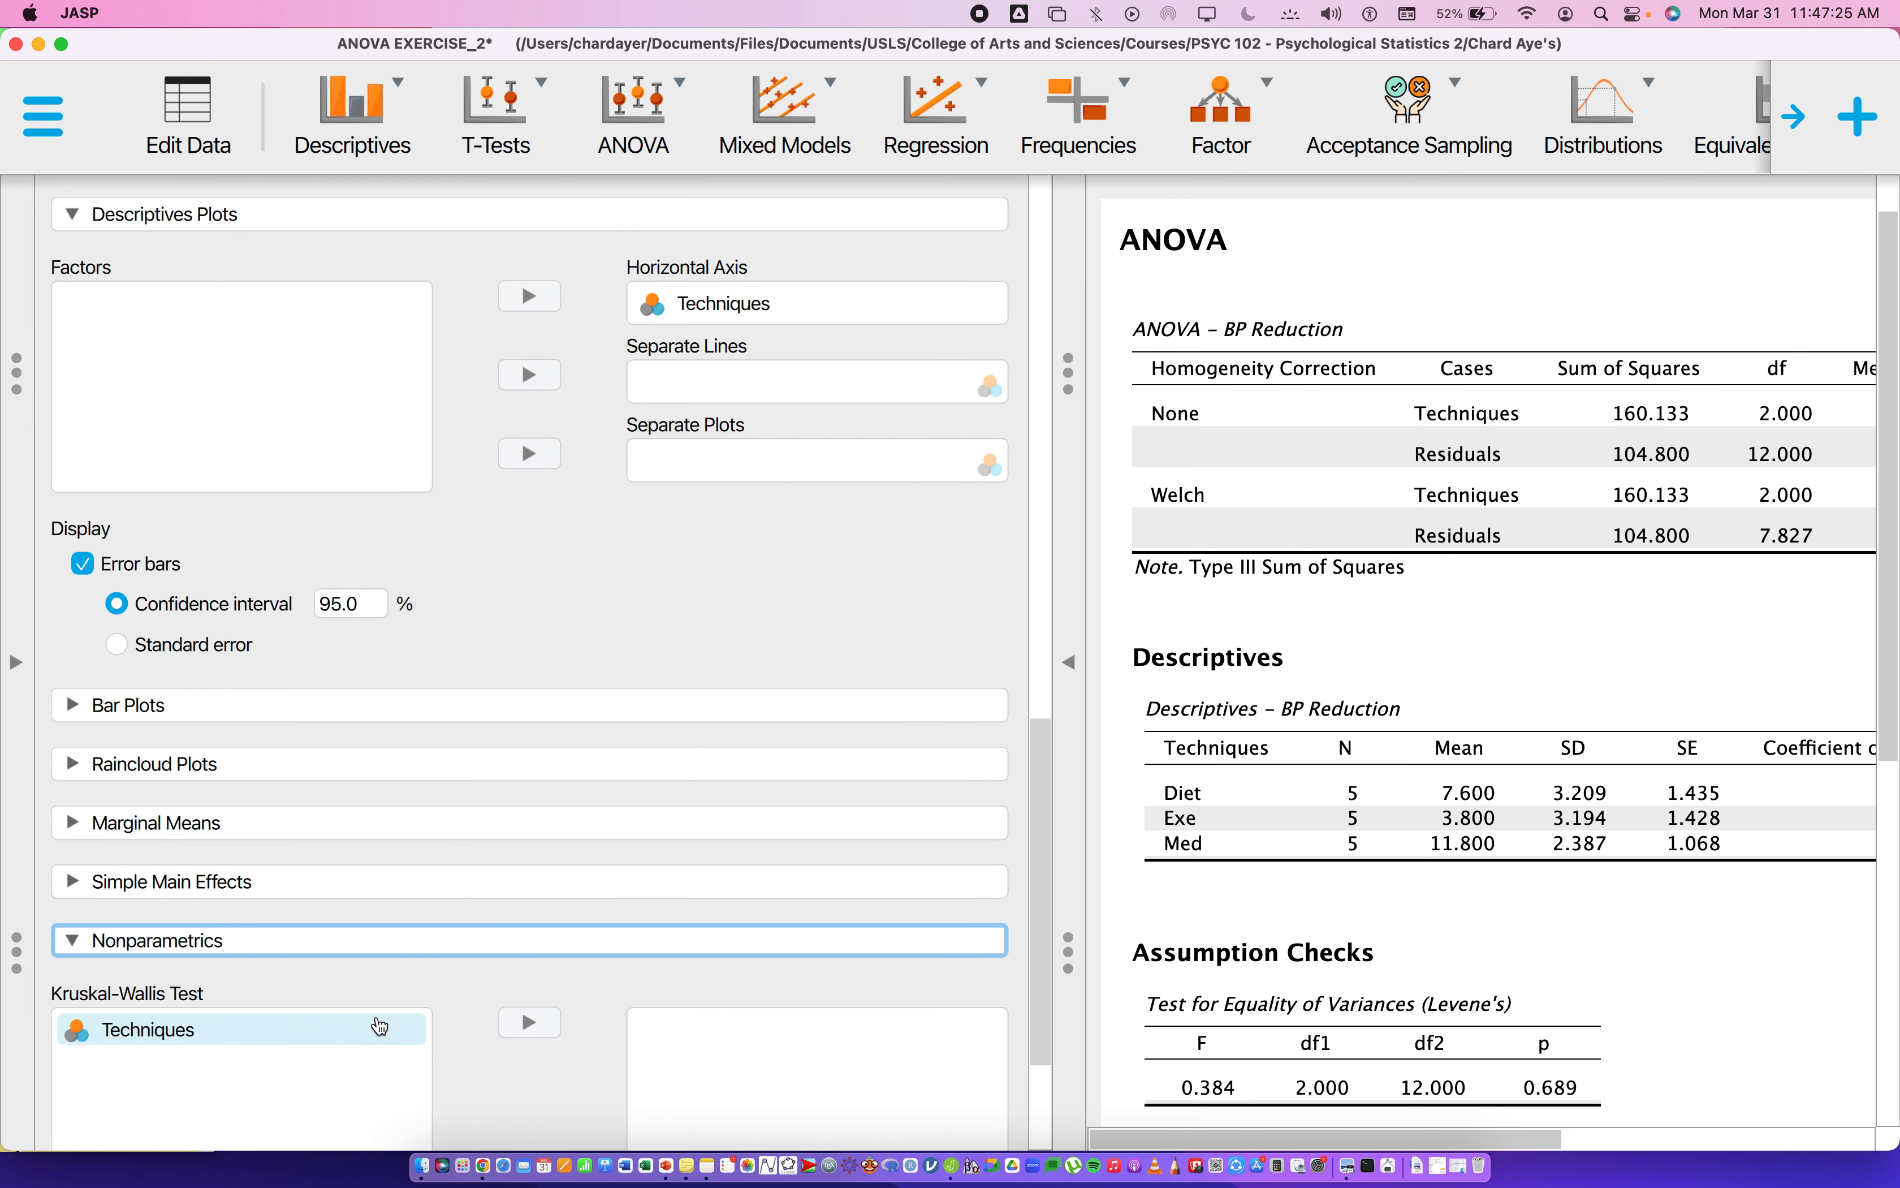
pyautogui.scroll(-5, 549, 1074)
pyautogui.click(230, 801)
pyautogui.moveTo(230, 801); pyautogui.dragTo(864, 857)
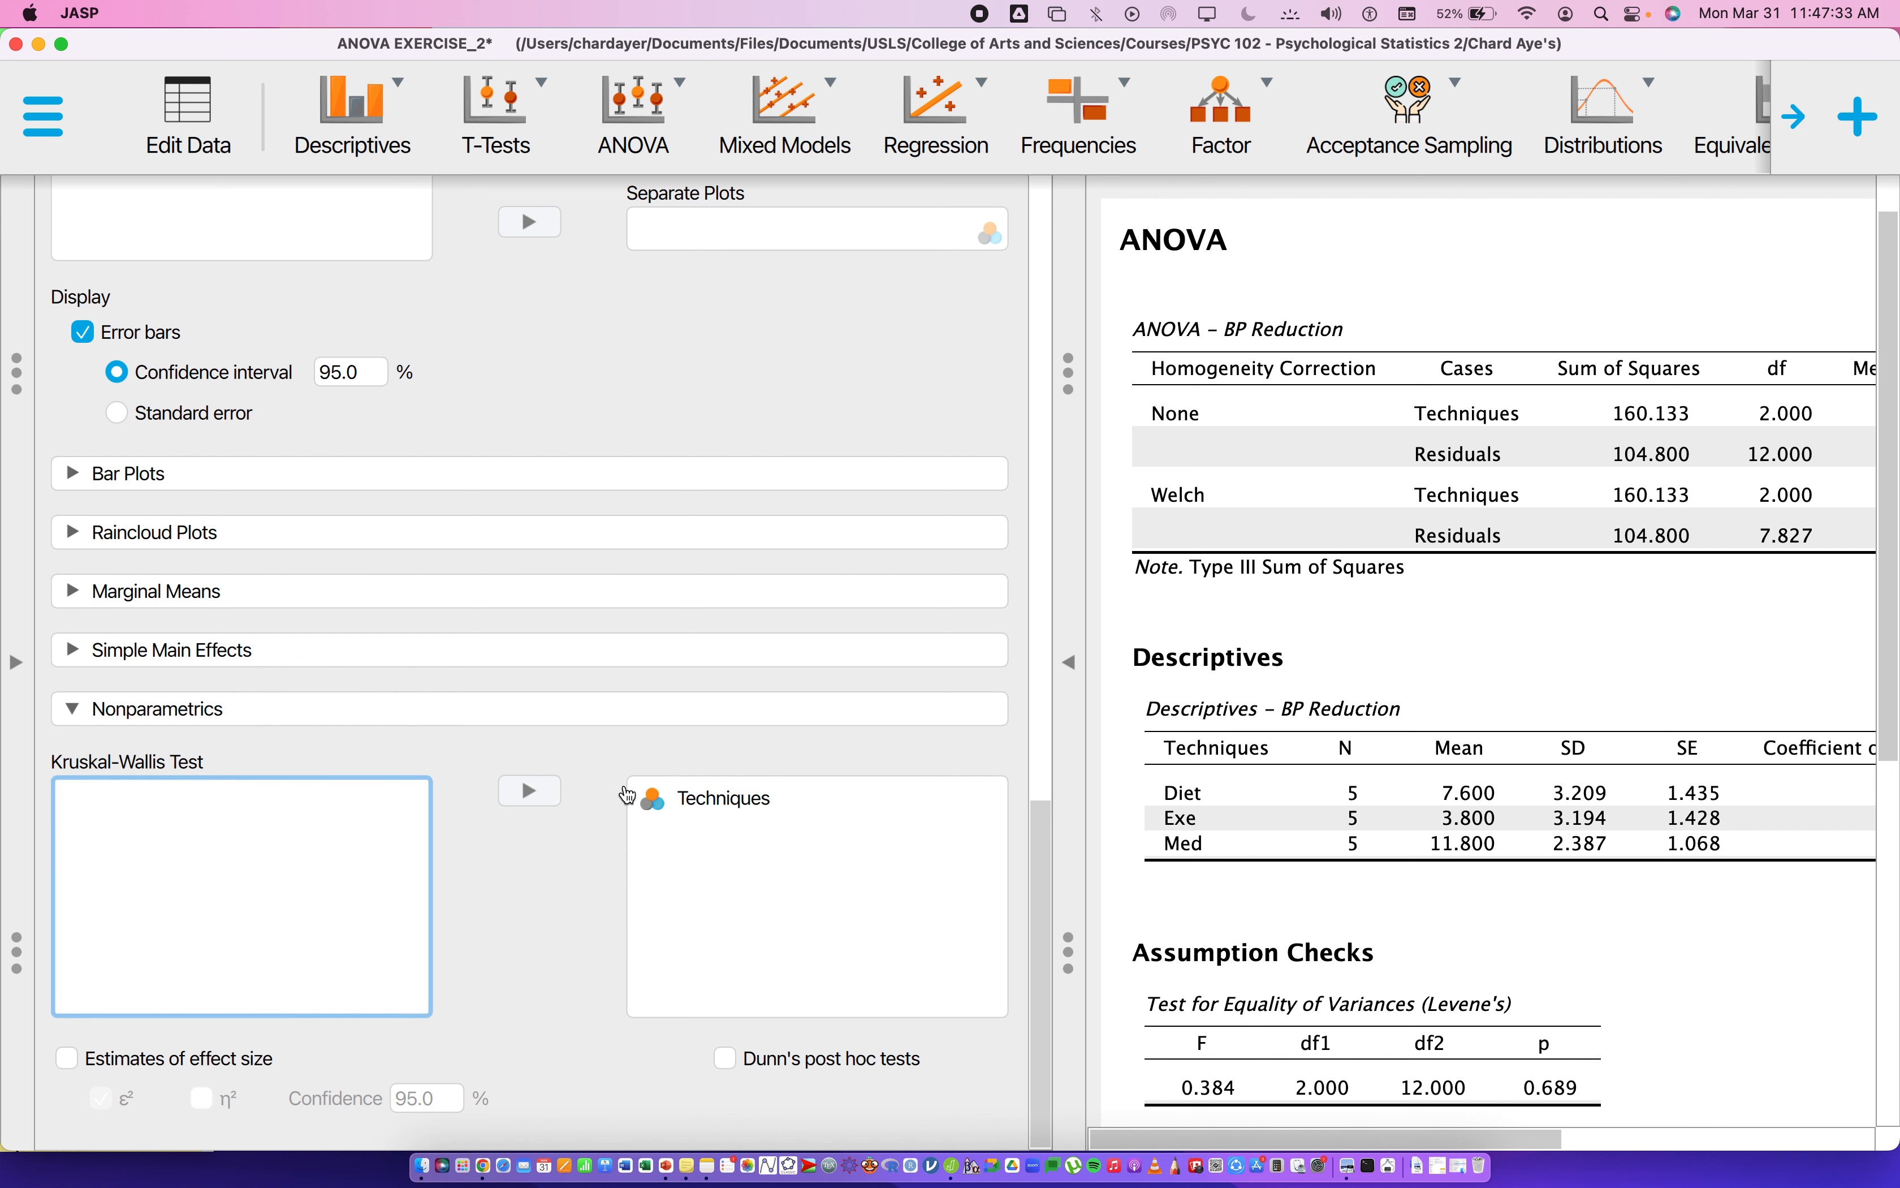
# - Enlarge the results view and examine the ANOVA table, descriptives, descriptives plot, Levene's test and Q-Q plot
pyautogui.click(1070, 691)
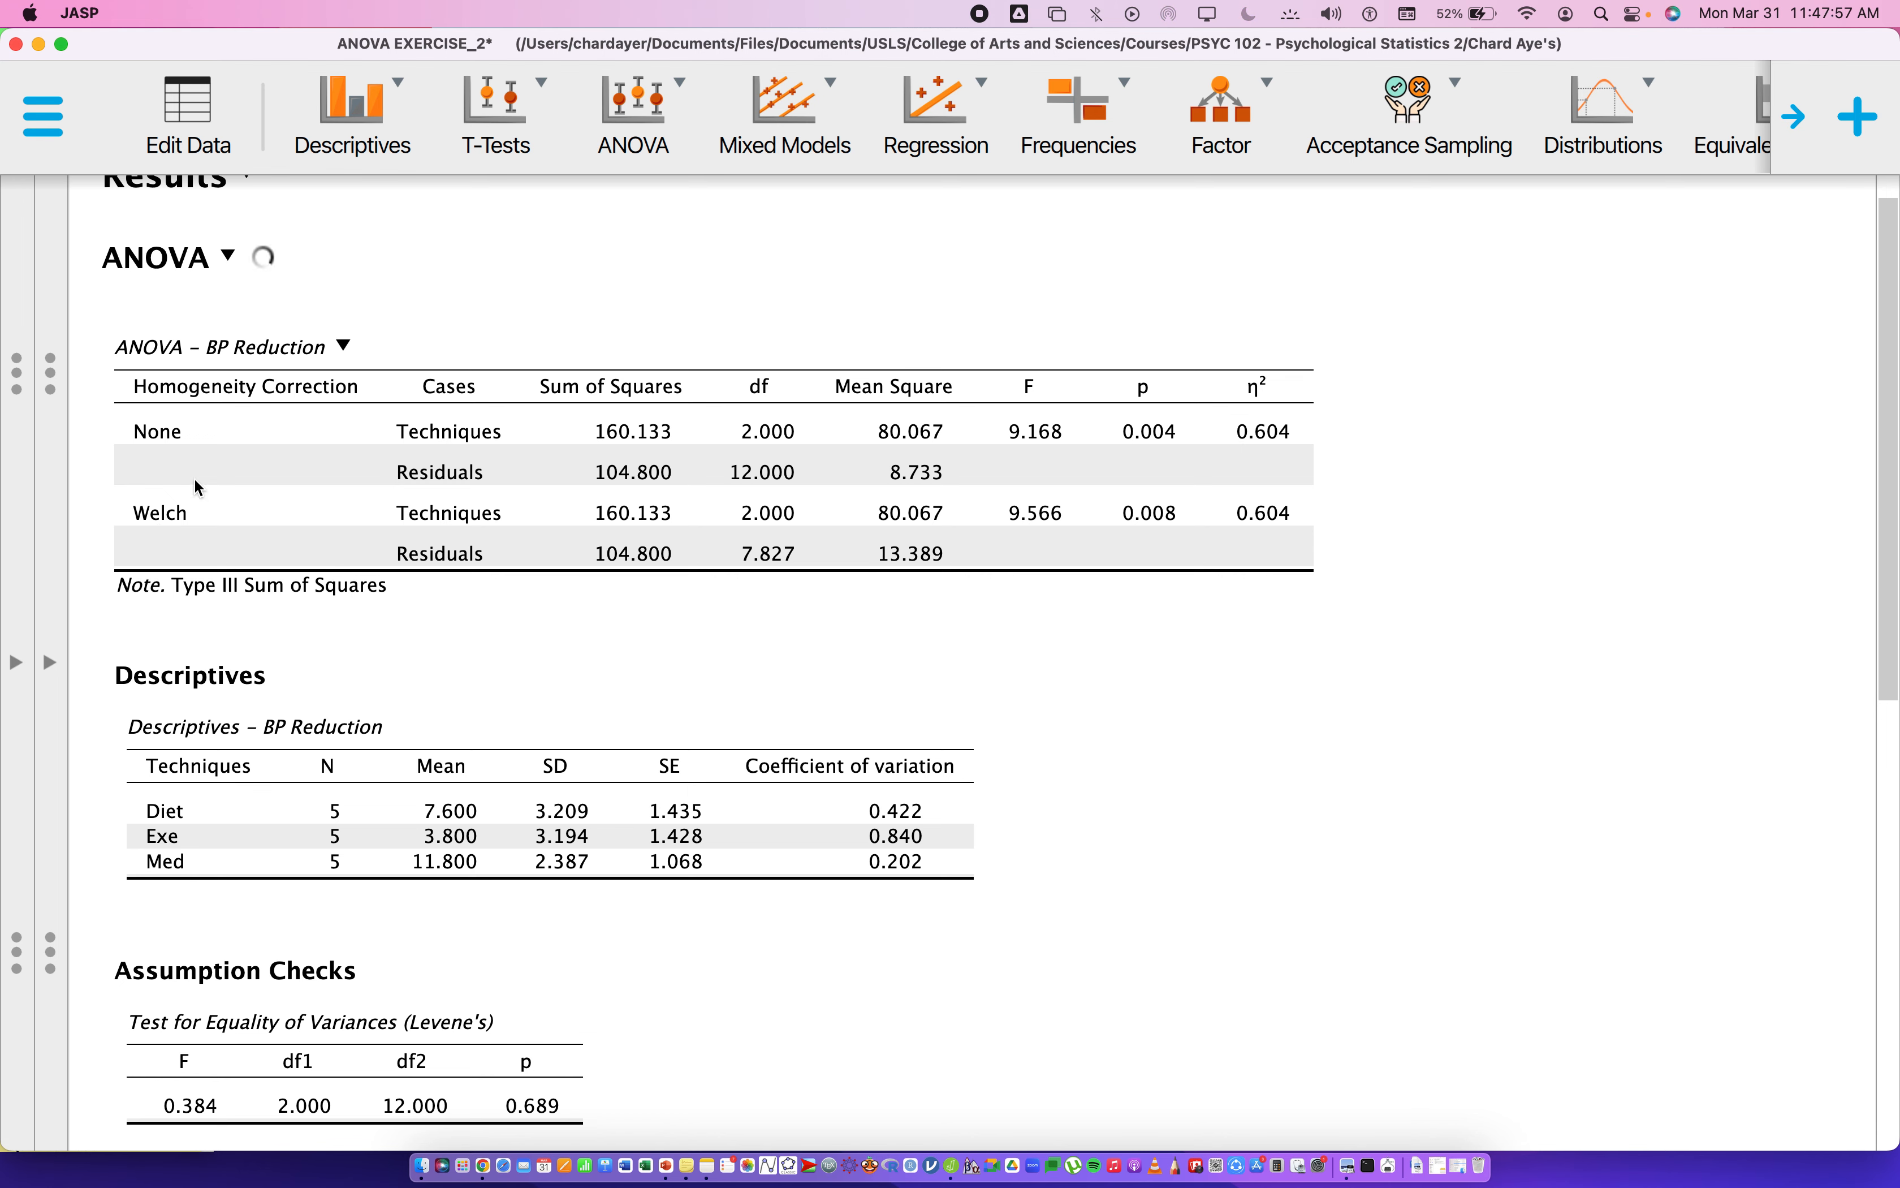
pyautogui.scroll(-5, 352, 632)
pyautogui.scroll(-2, 355, 643)
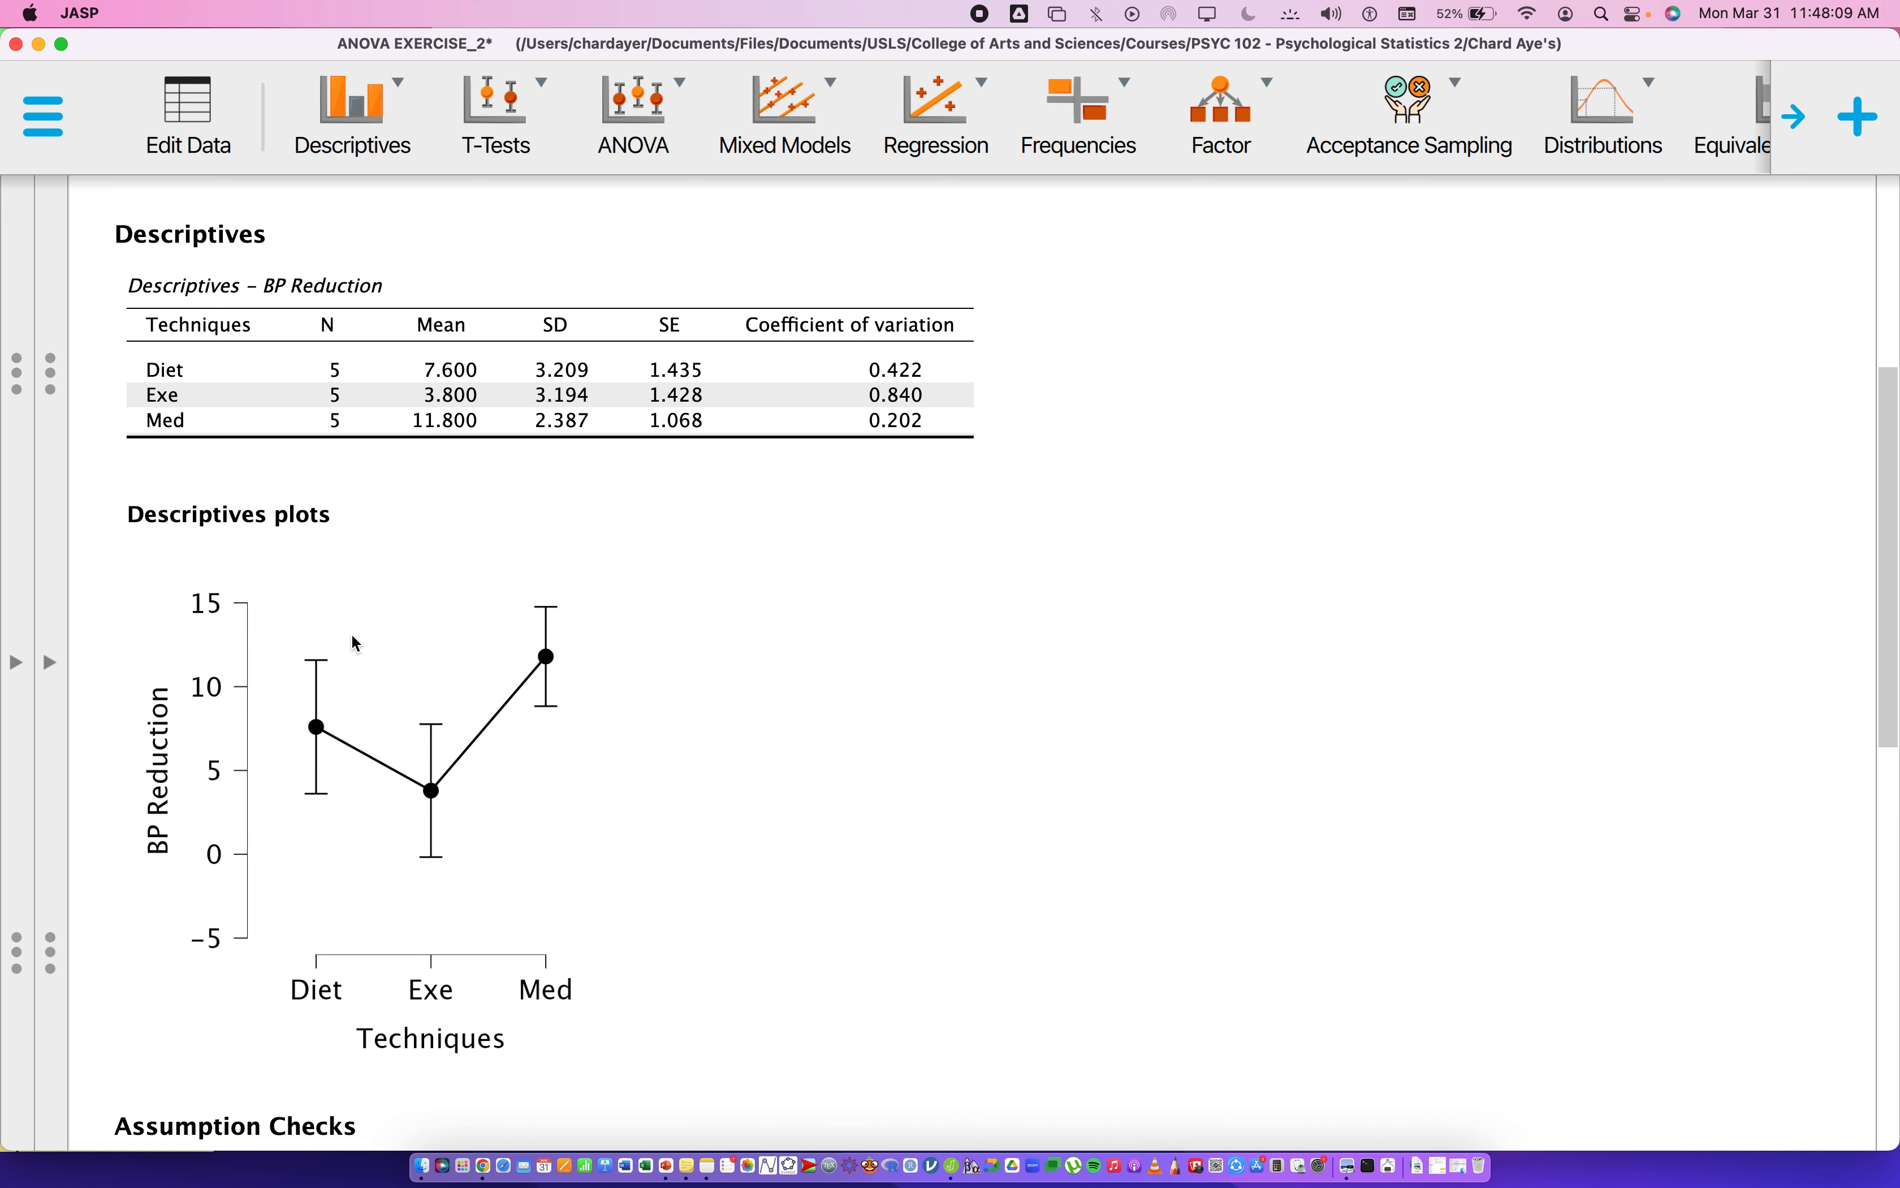
pyautogui.scroll(-1, 355, 643)
pyautogui.scroll(1, 355, 644)
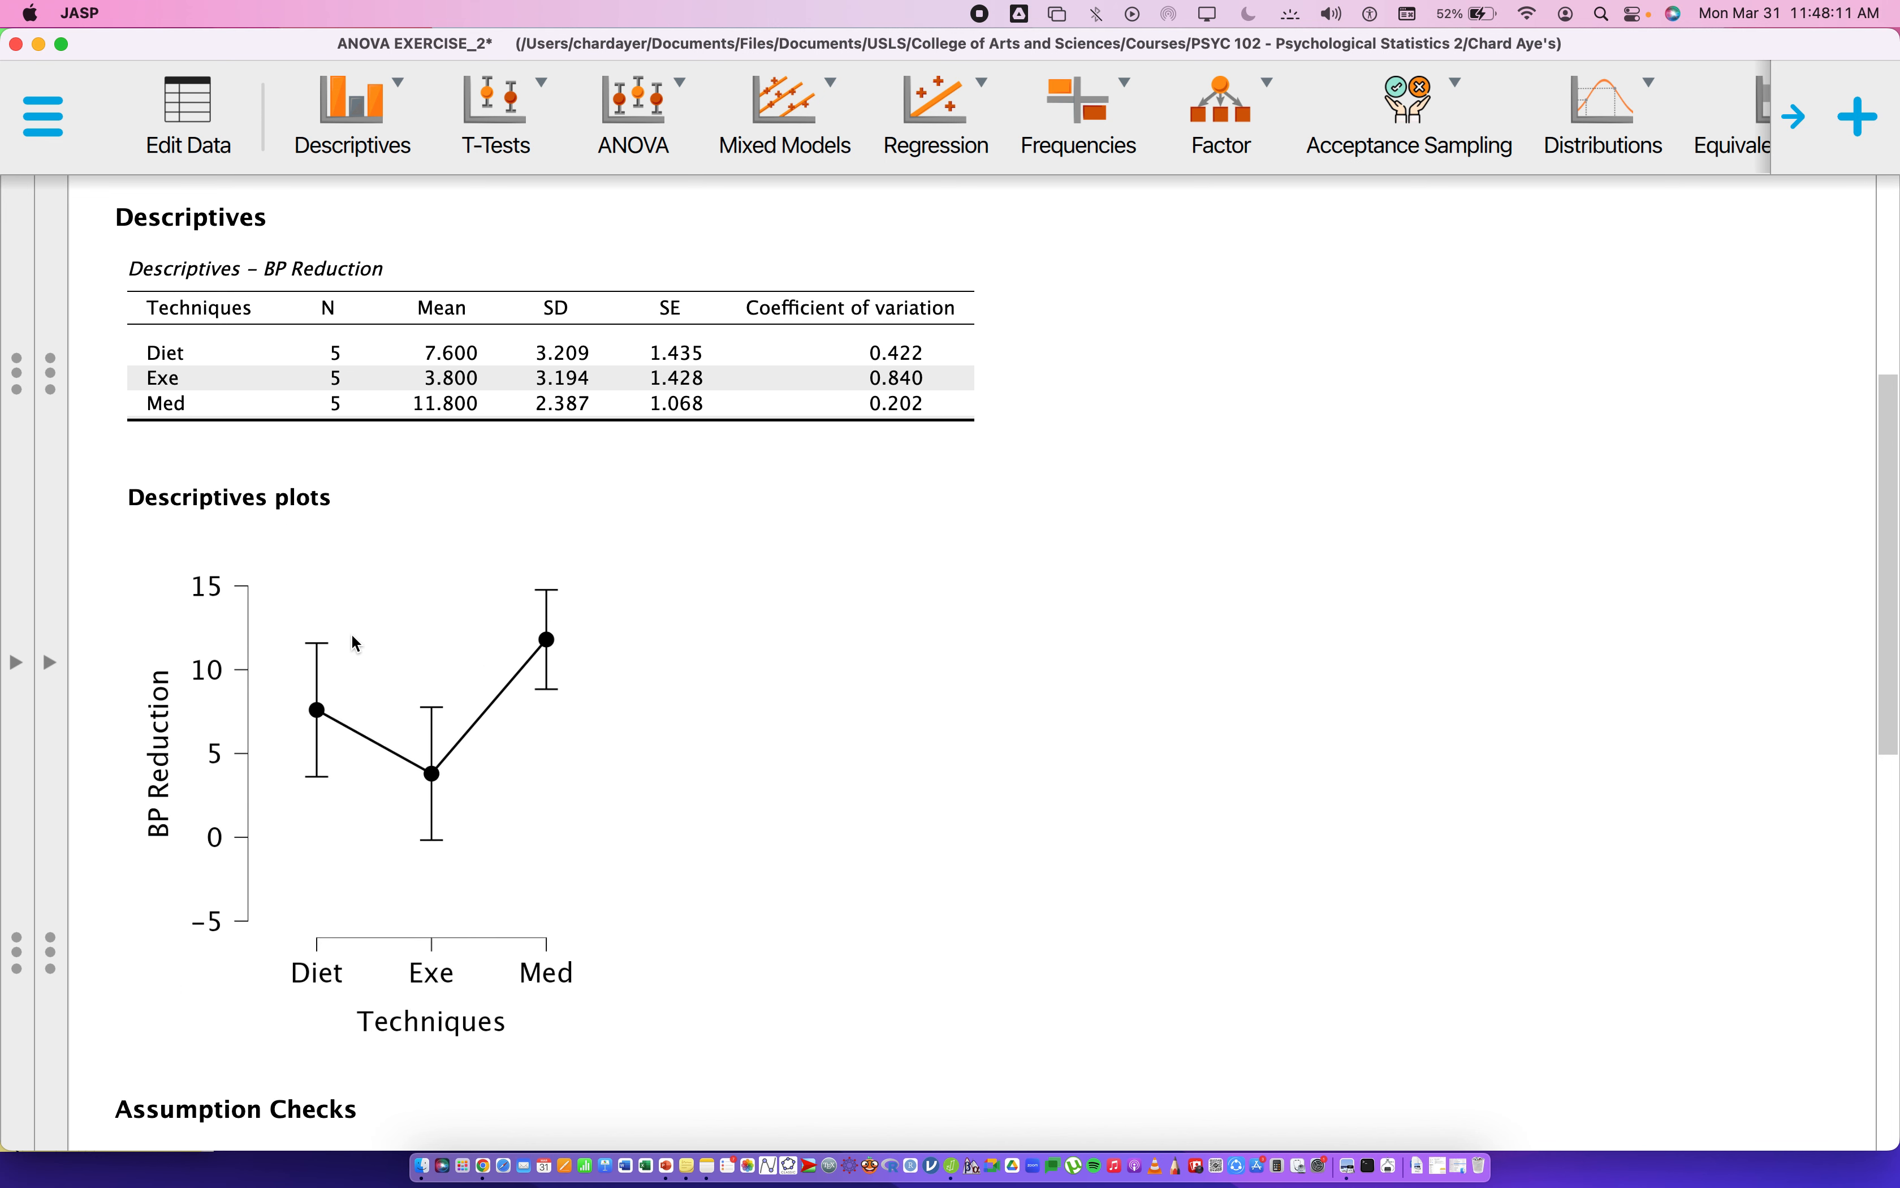
pyautogui.scroll(1, 355, 644)
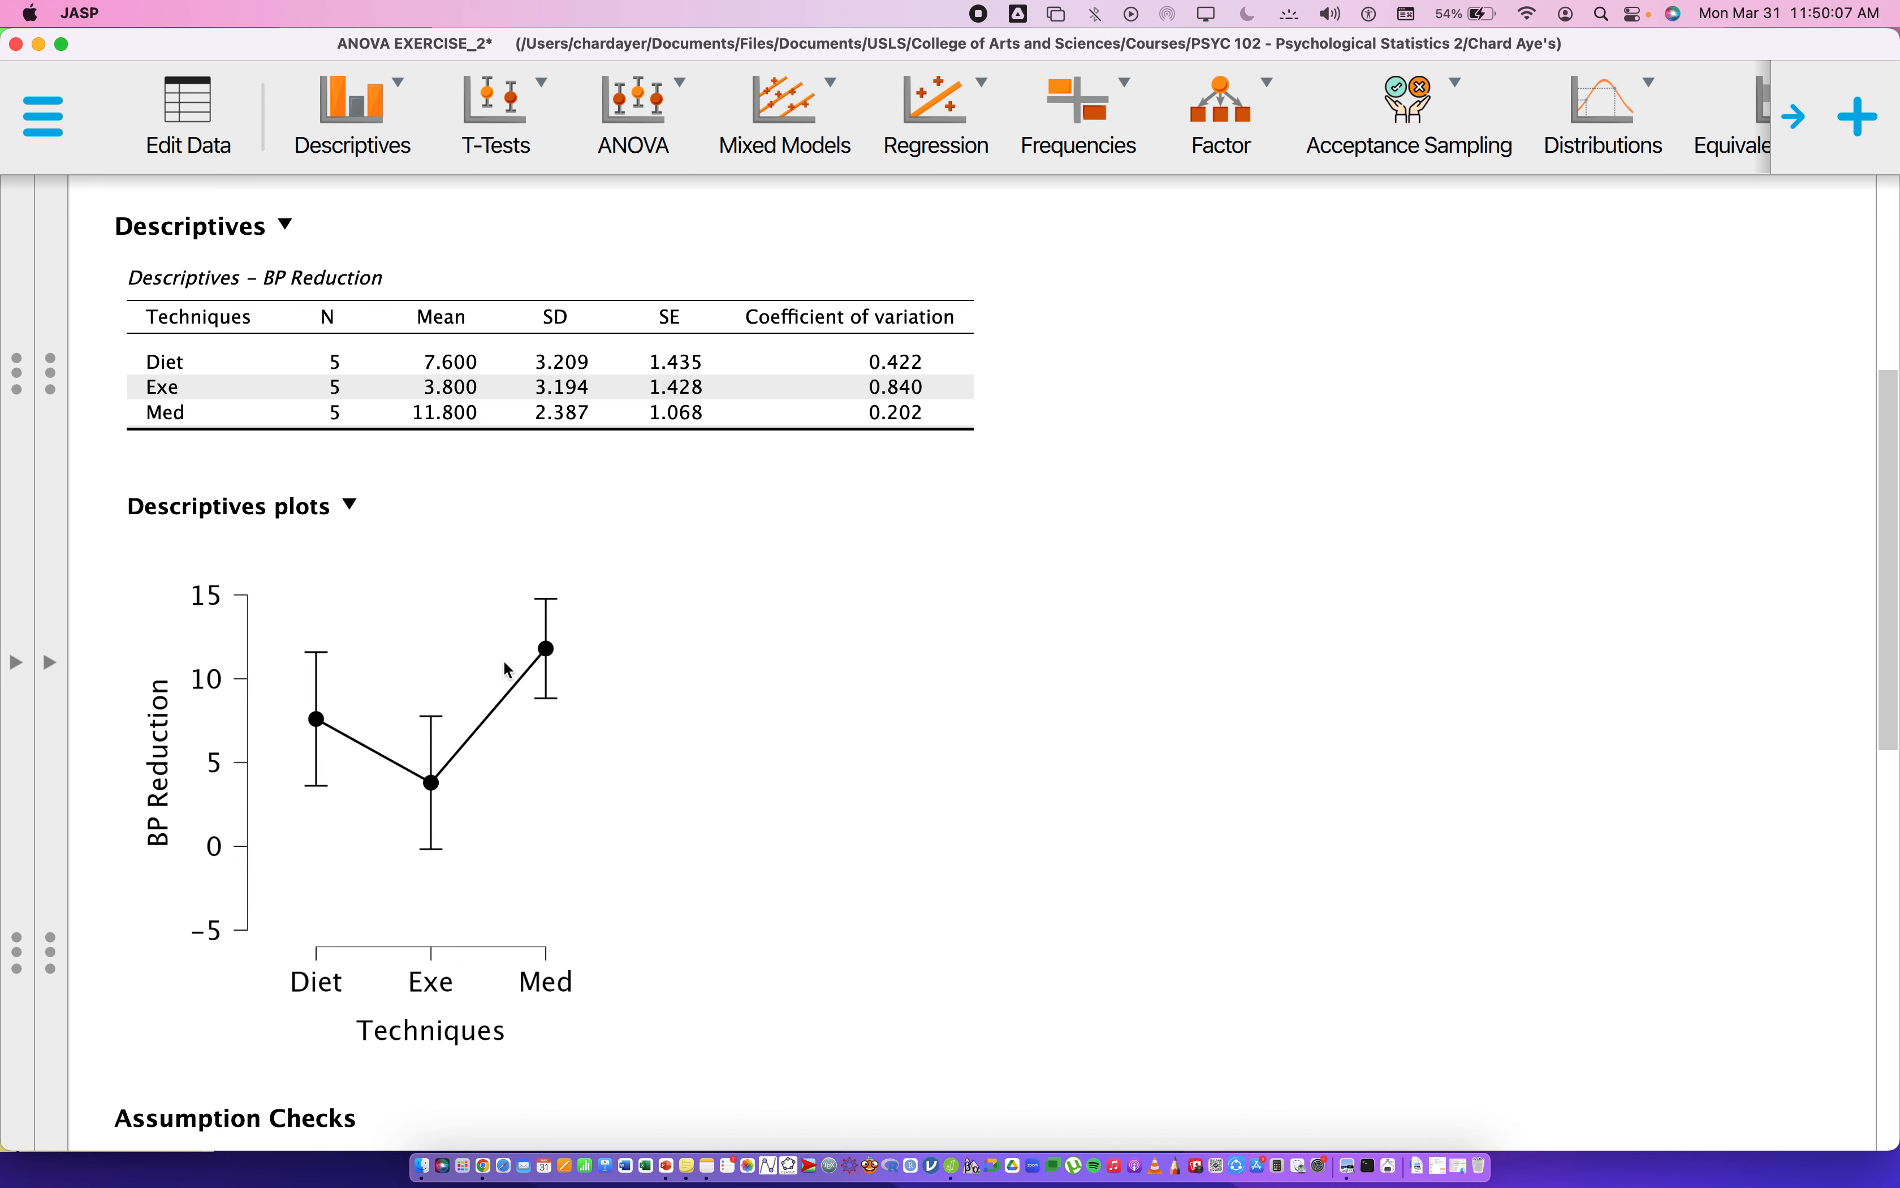
pyautogui.scroll(-1, 507, 621)
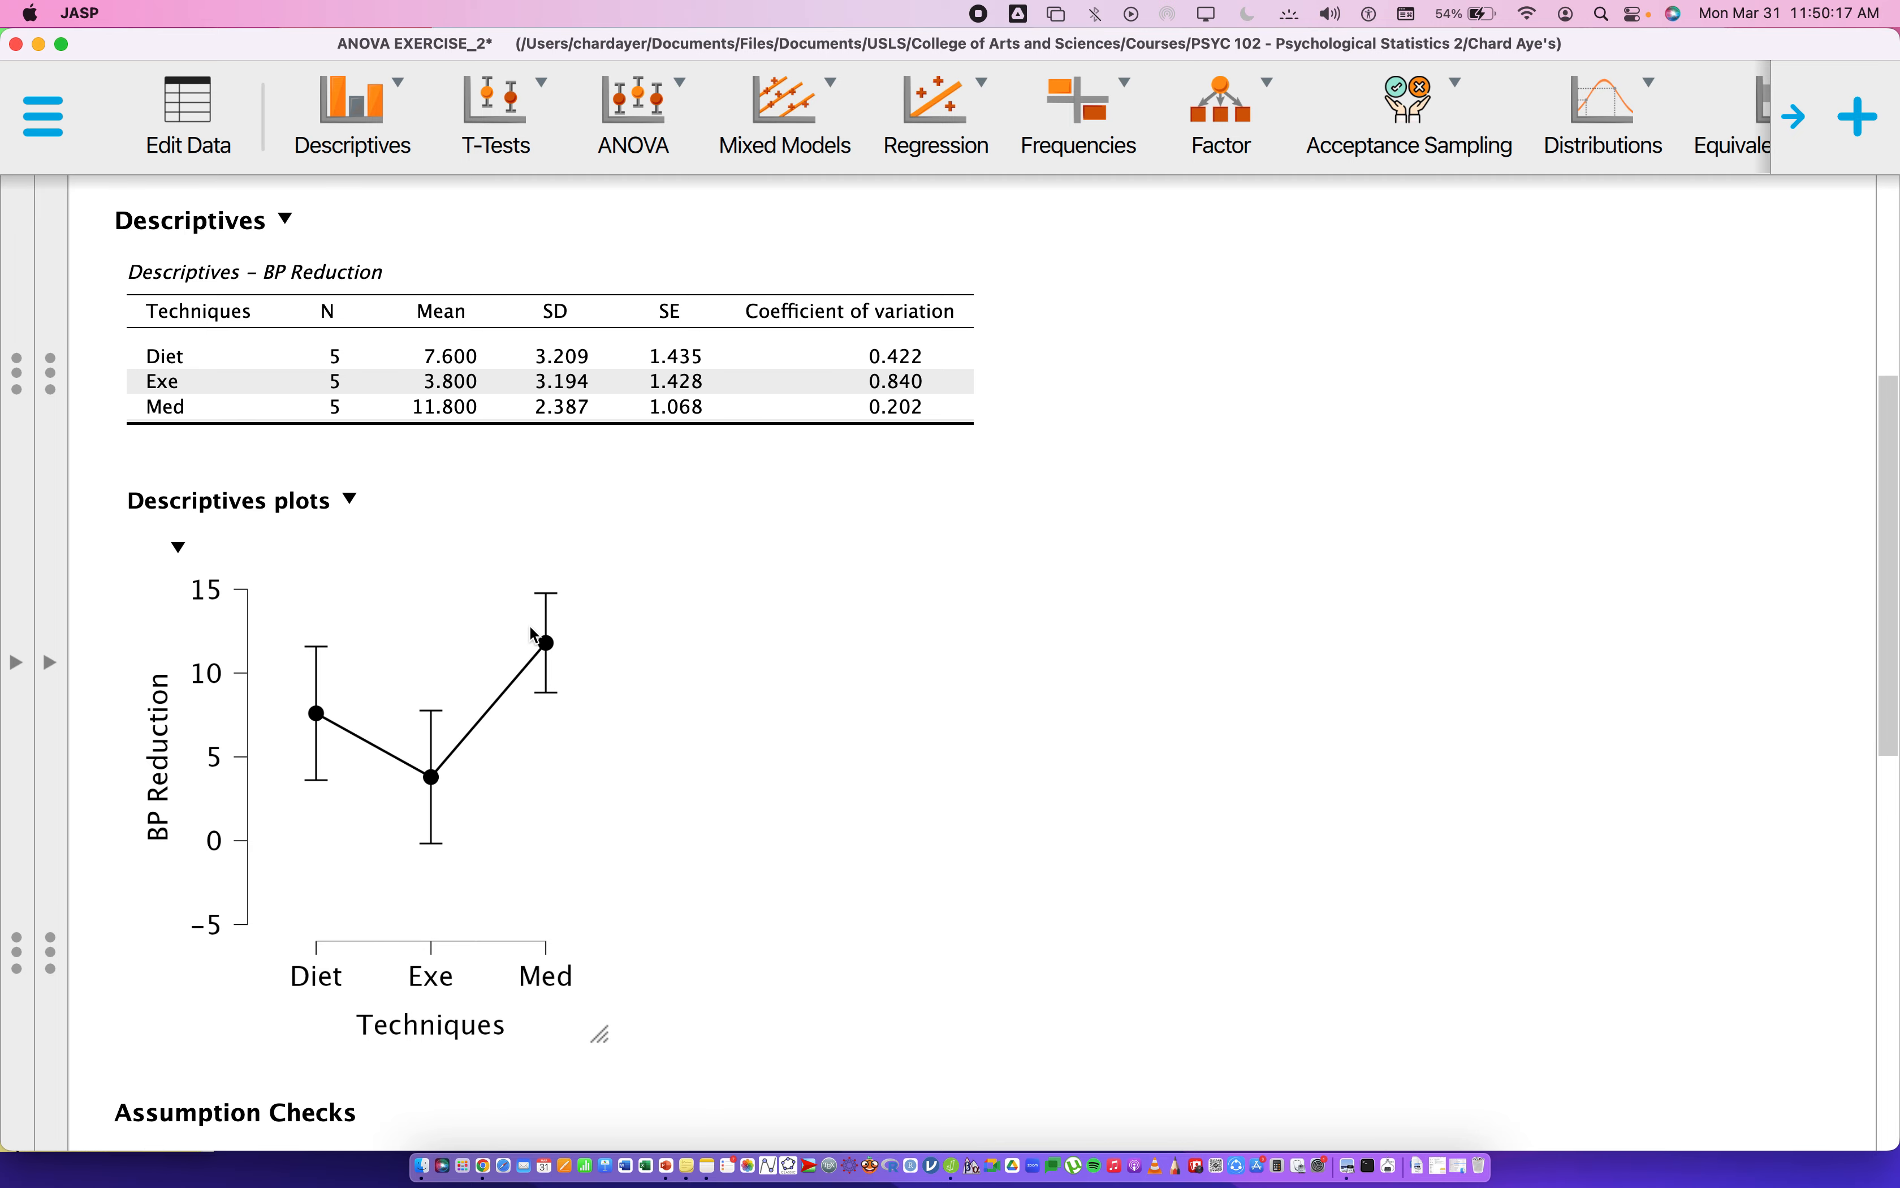
pyautogui.scroll(5, 530, 597)
pyautogui.scroll(-12, 636, 590)
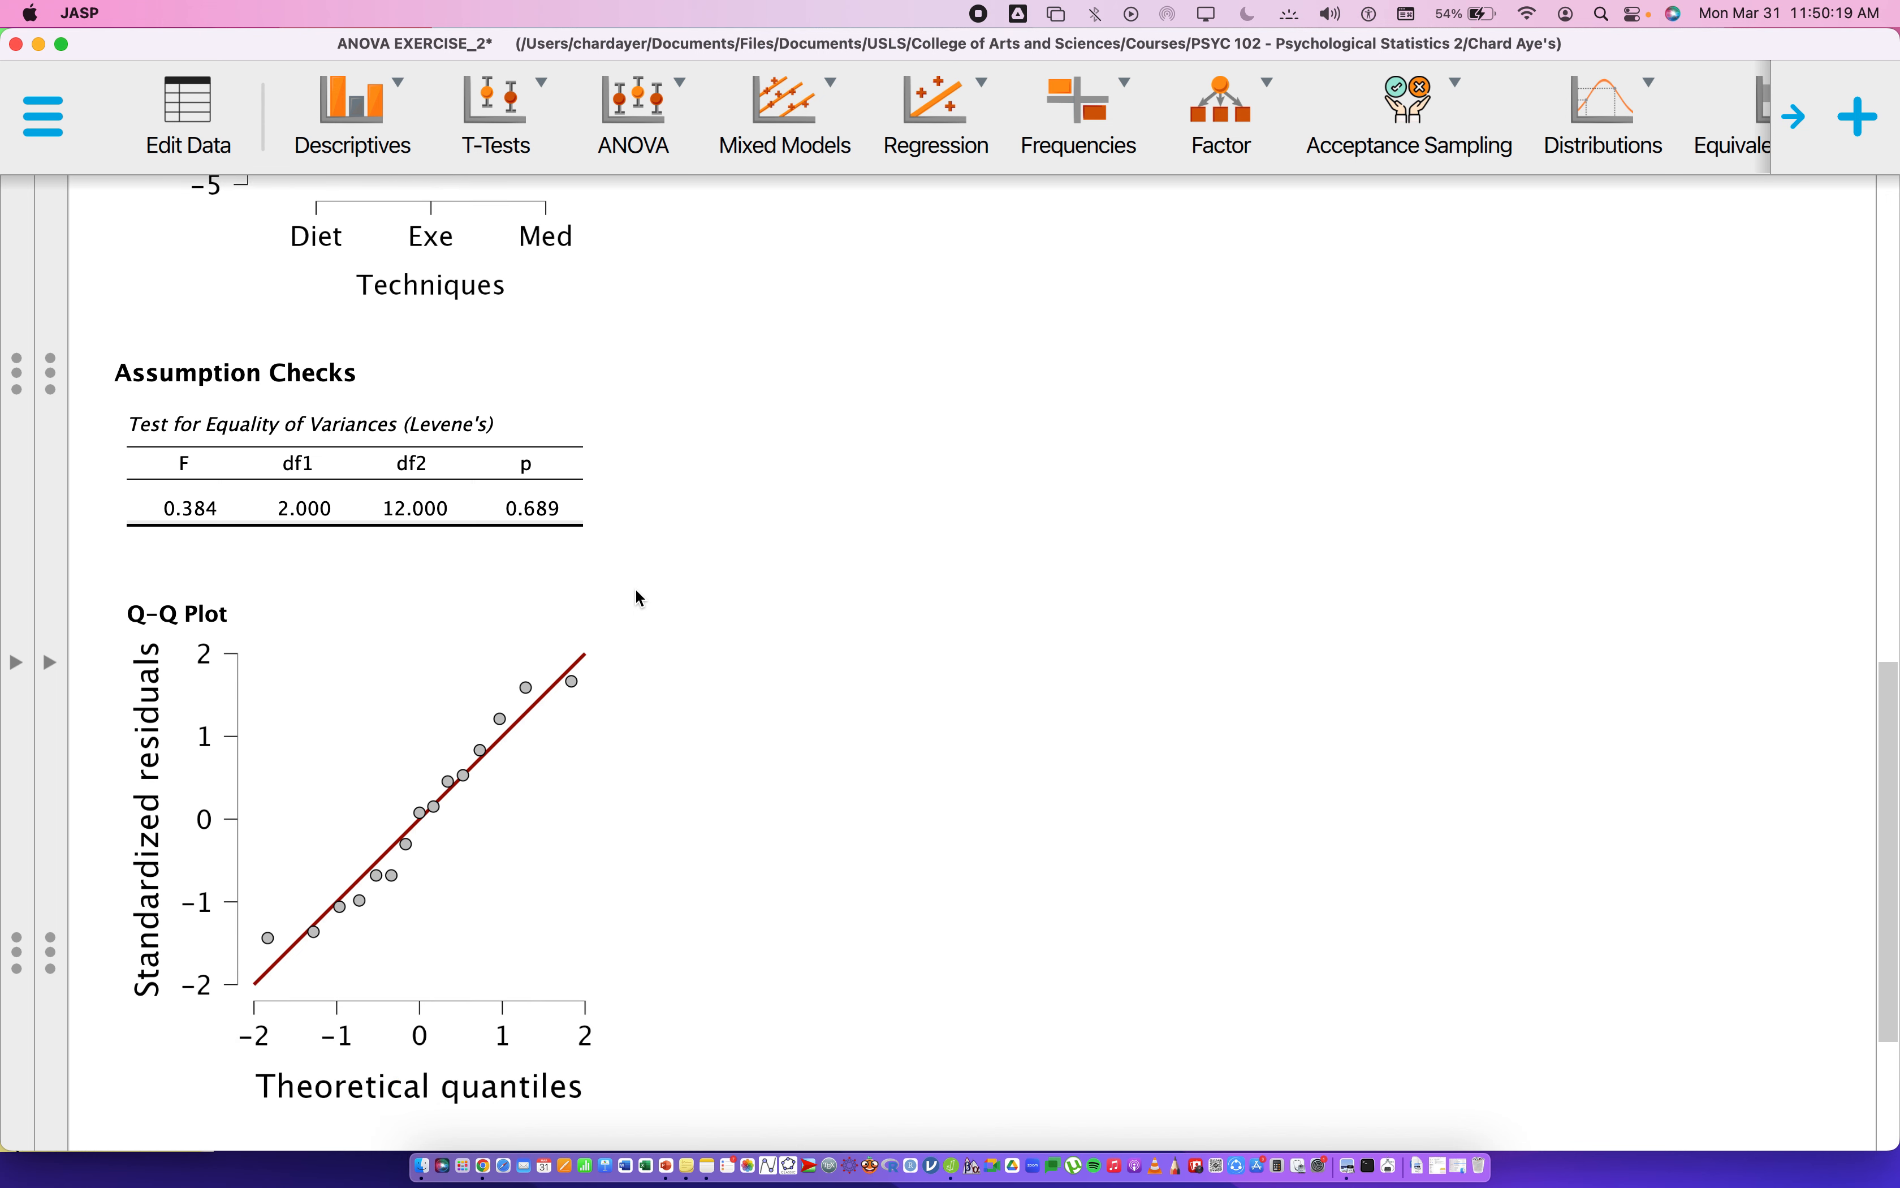
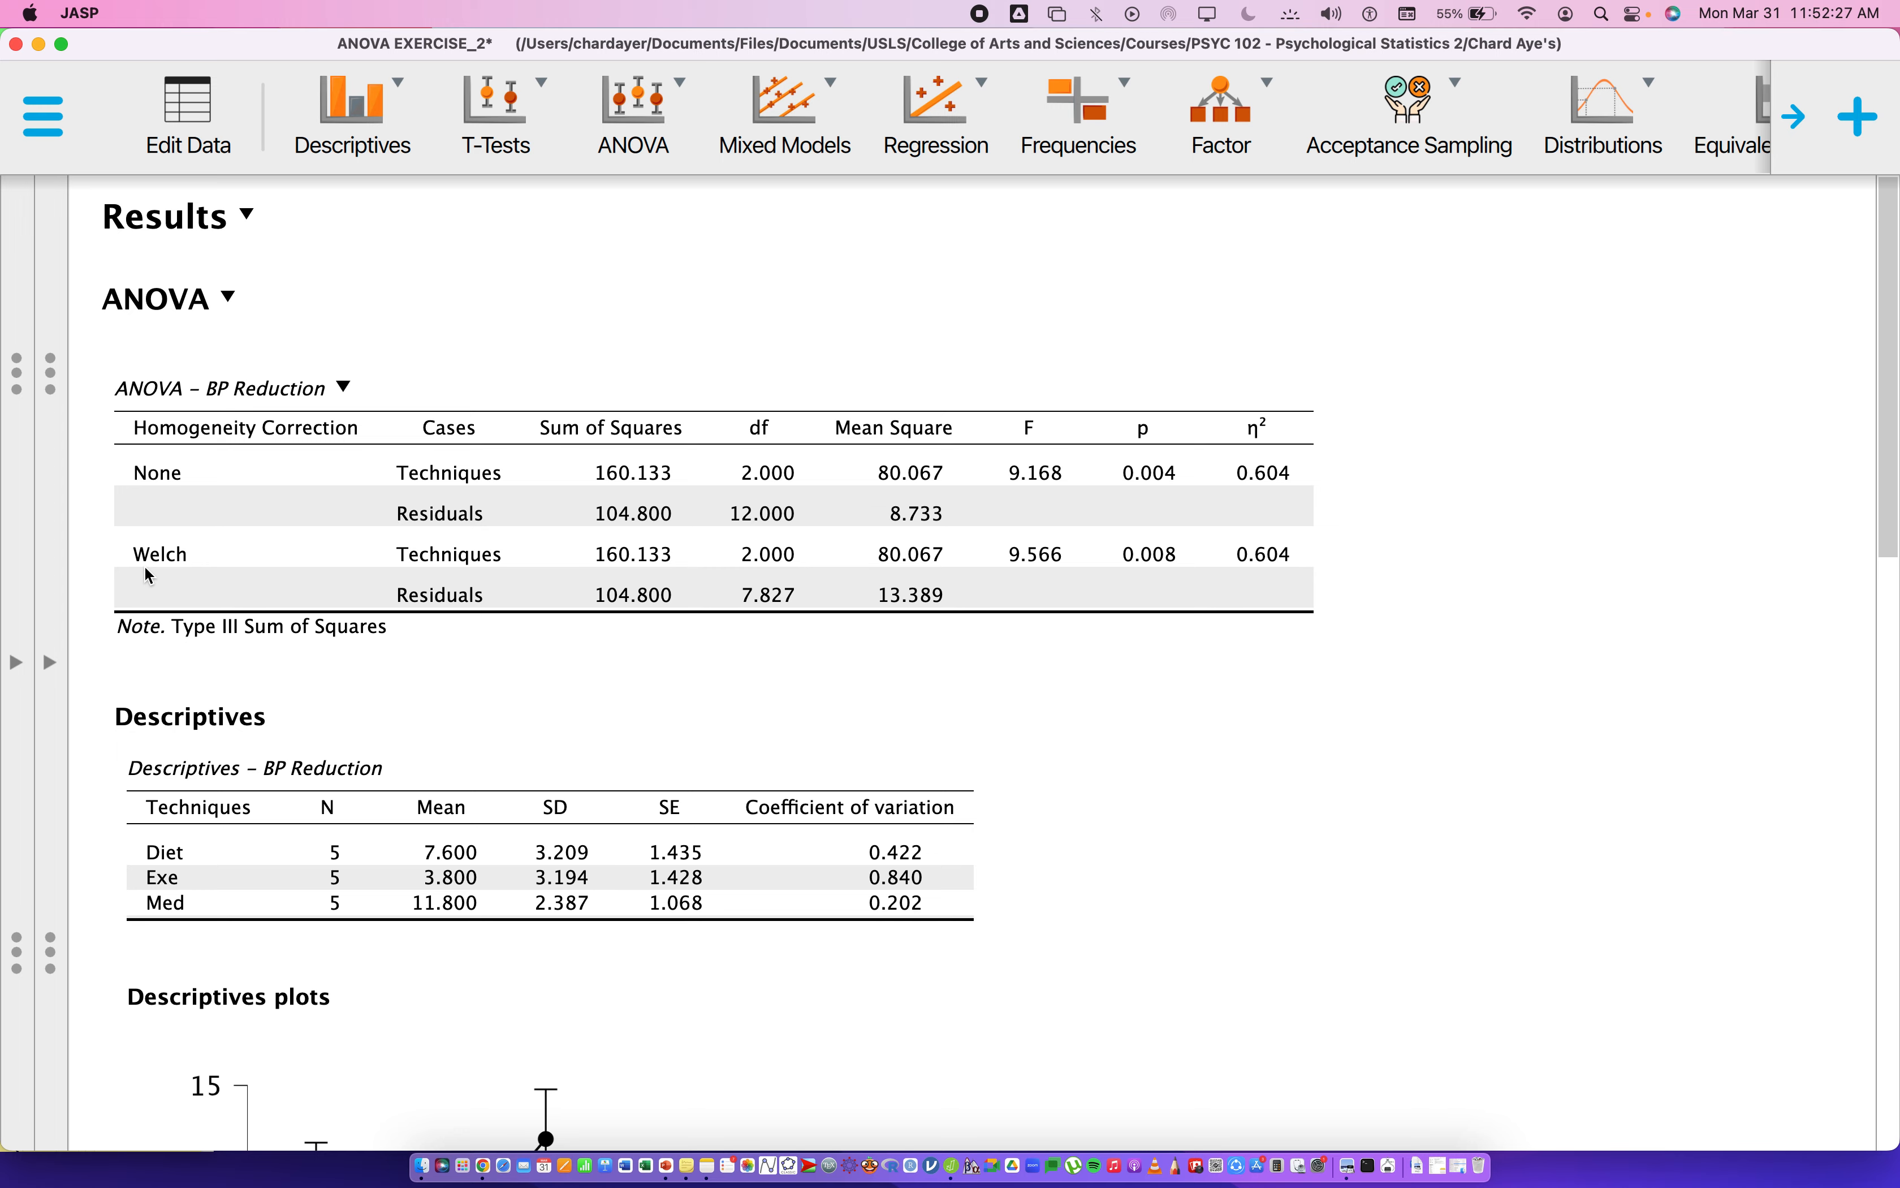
# - Compare the None and Welch rows of the ANOVA table with the technique means in the descriptives table and plot
pyautogui.scroll(-10, 259, 601)
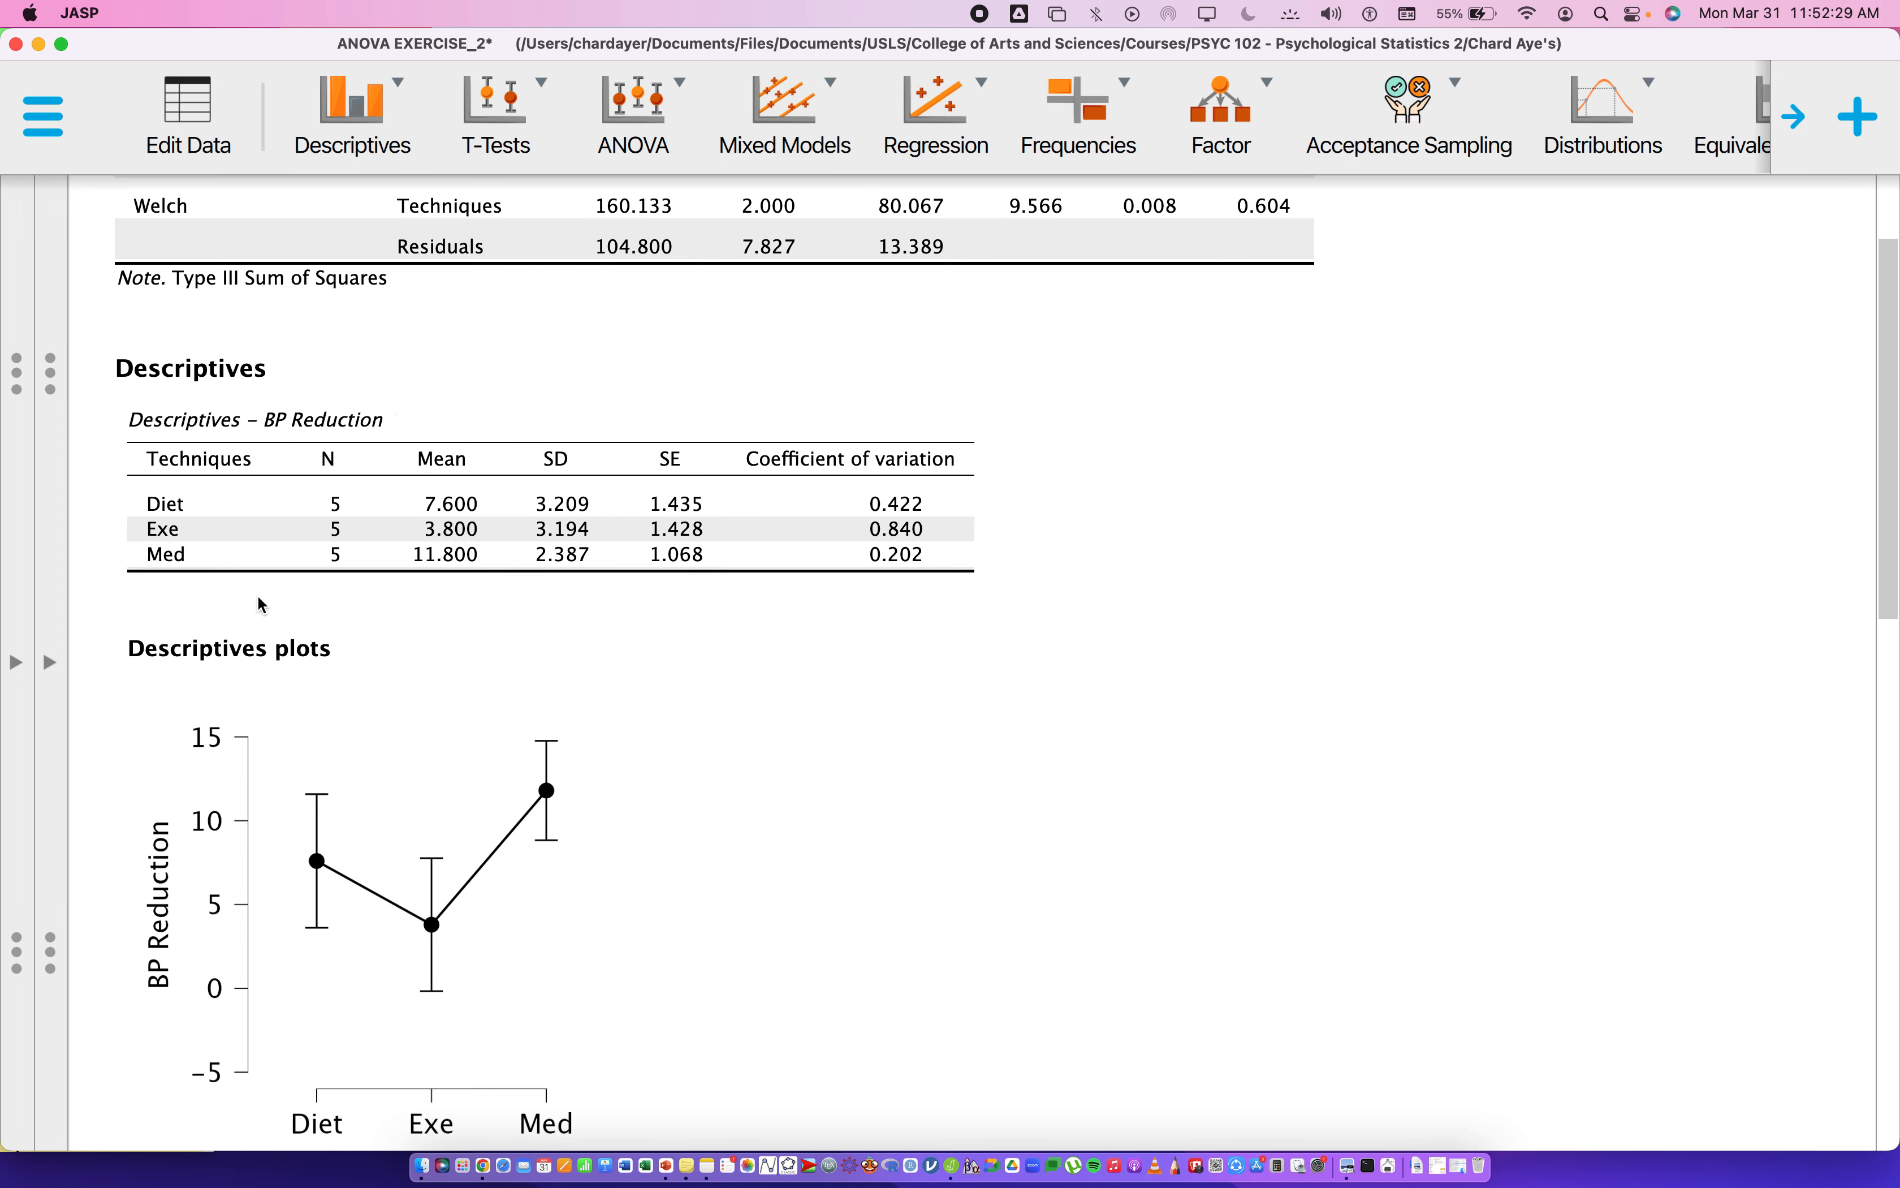
pyautogui.scroll(15, 263, 598)
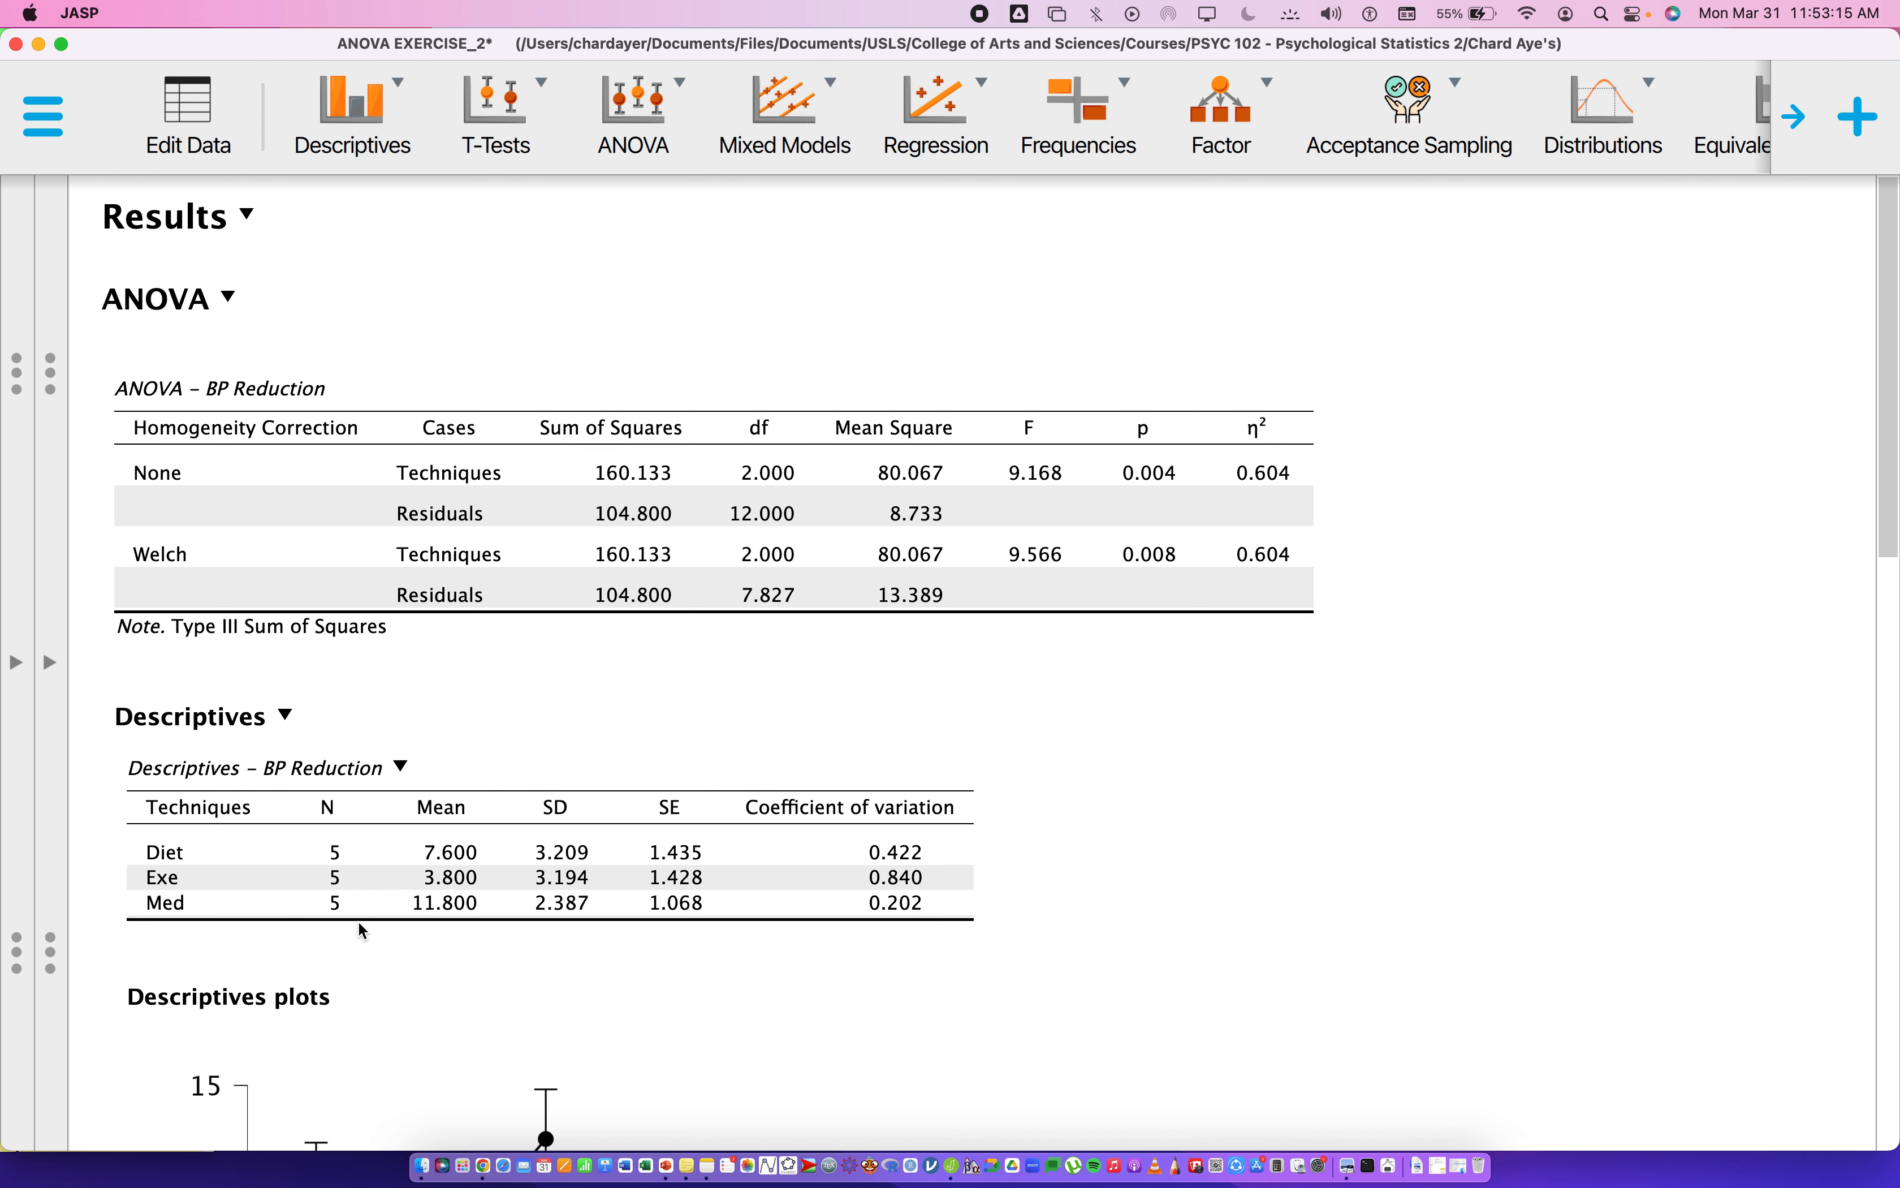
pyautogui.scroll(-10, 630, 957)
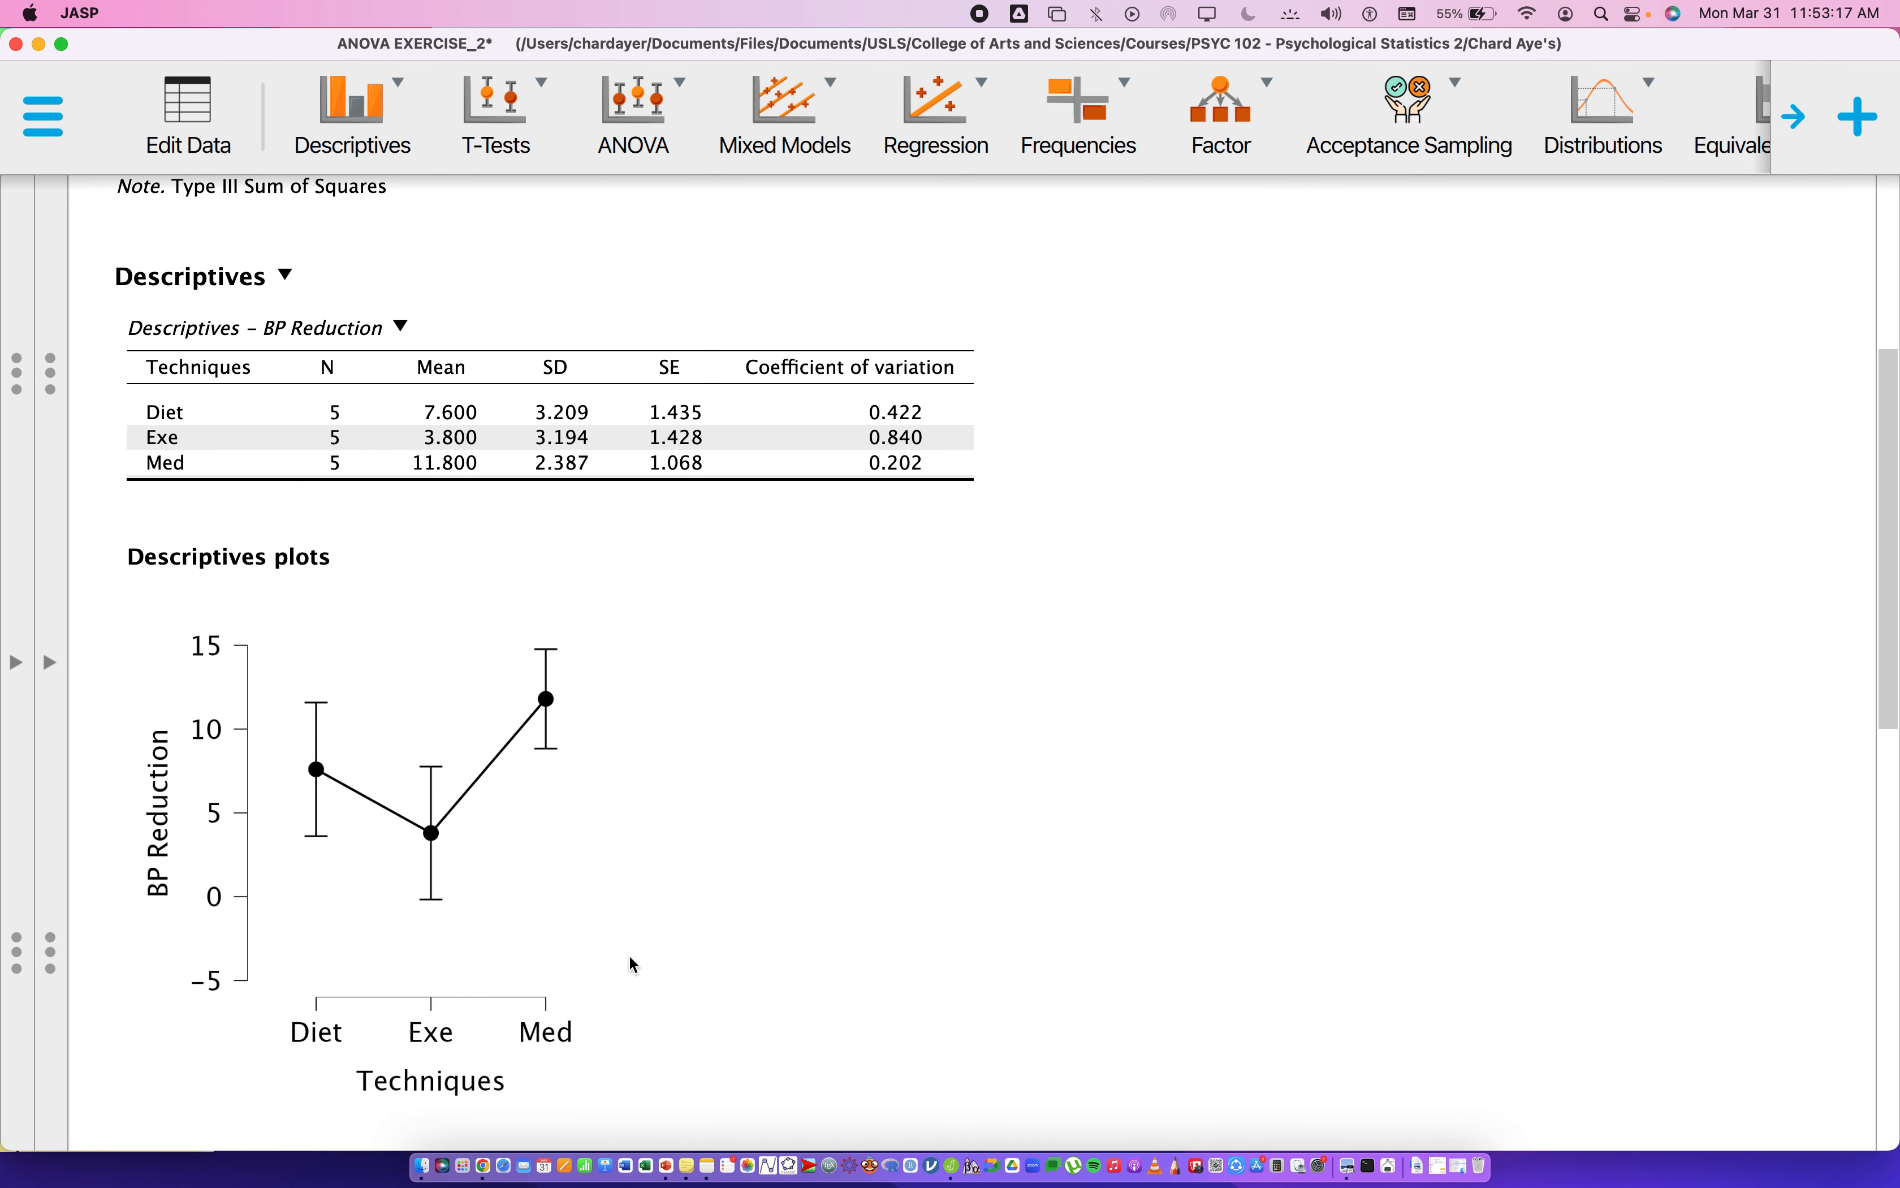
pyautogui.scroll(2, 630, 955)
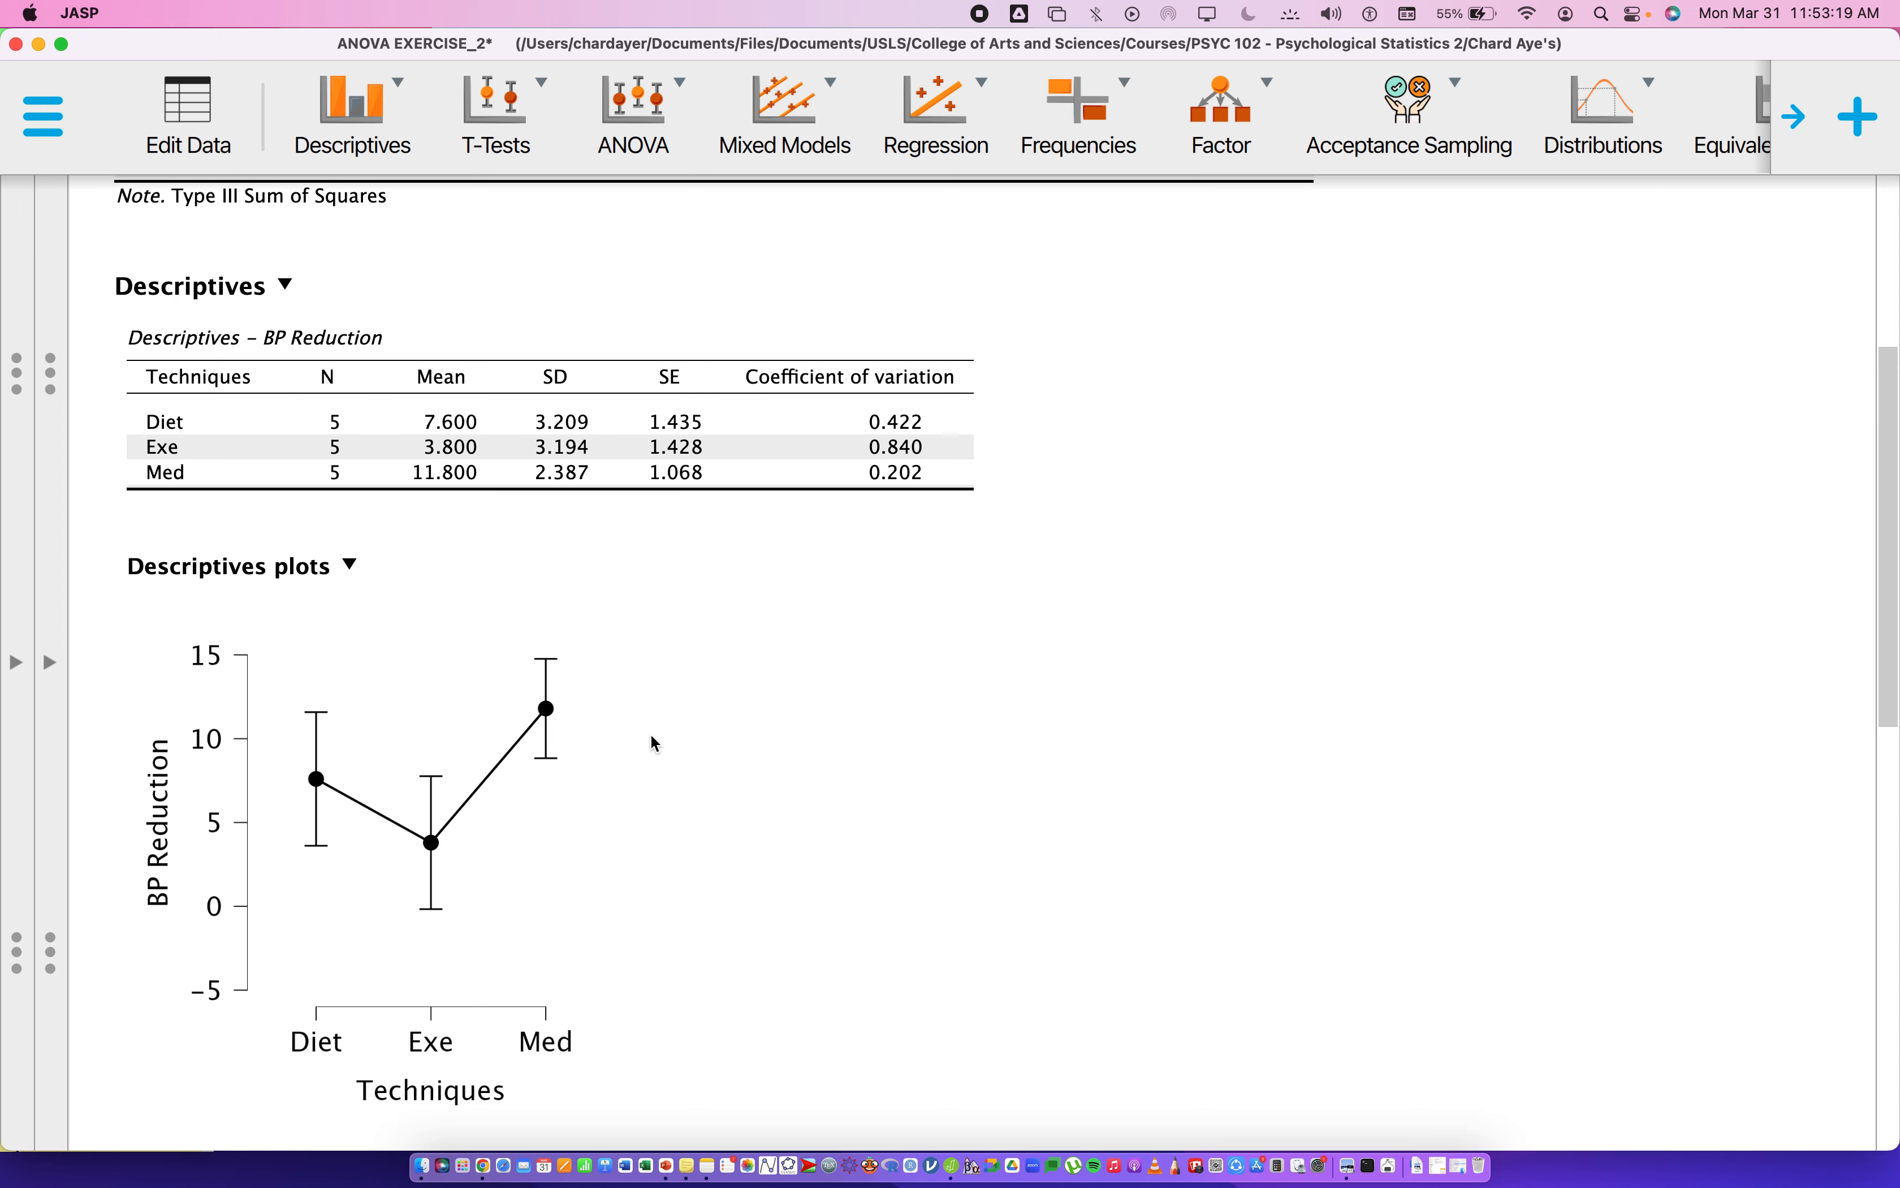
pyautogui.scroll(6, 652, 738)
pyautogui.scroll(2, 655, 742)
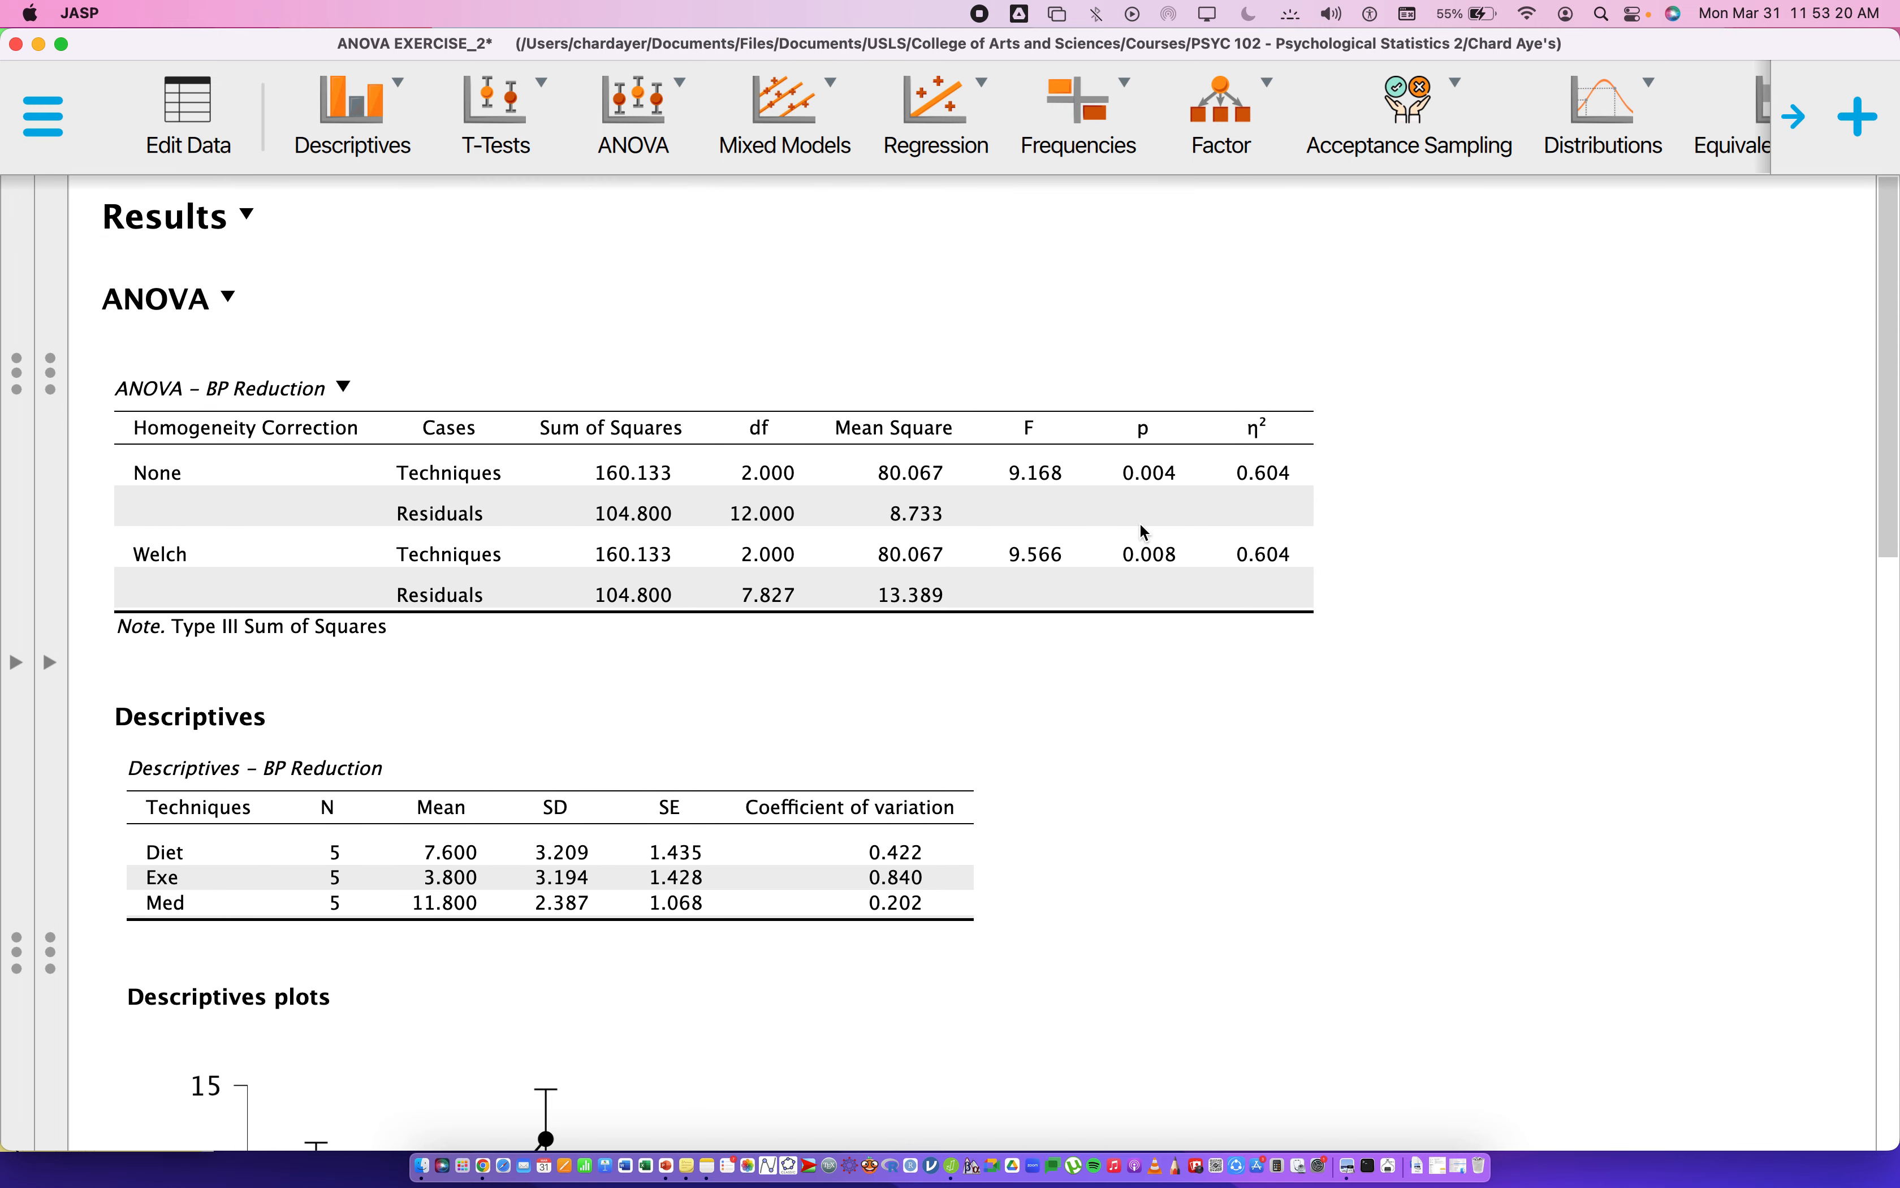
pyautogui.scroll(-13, 1003, 618)
pyautogui.scroll(5, 1002, 618)
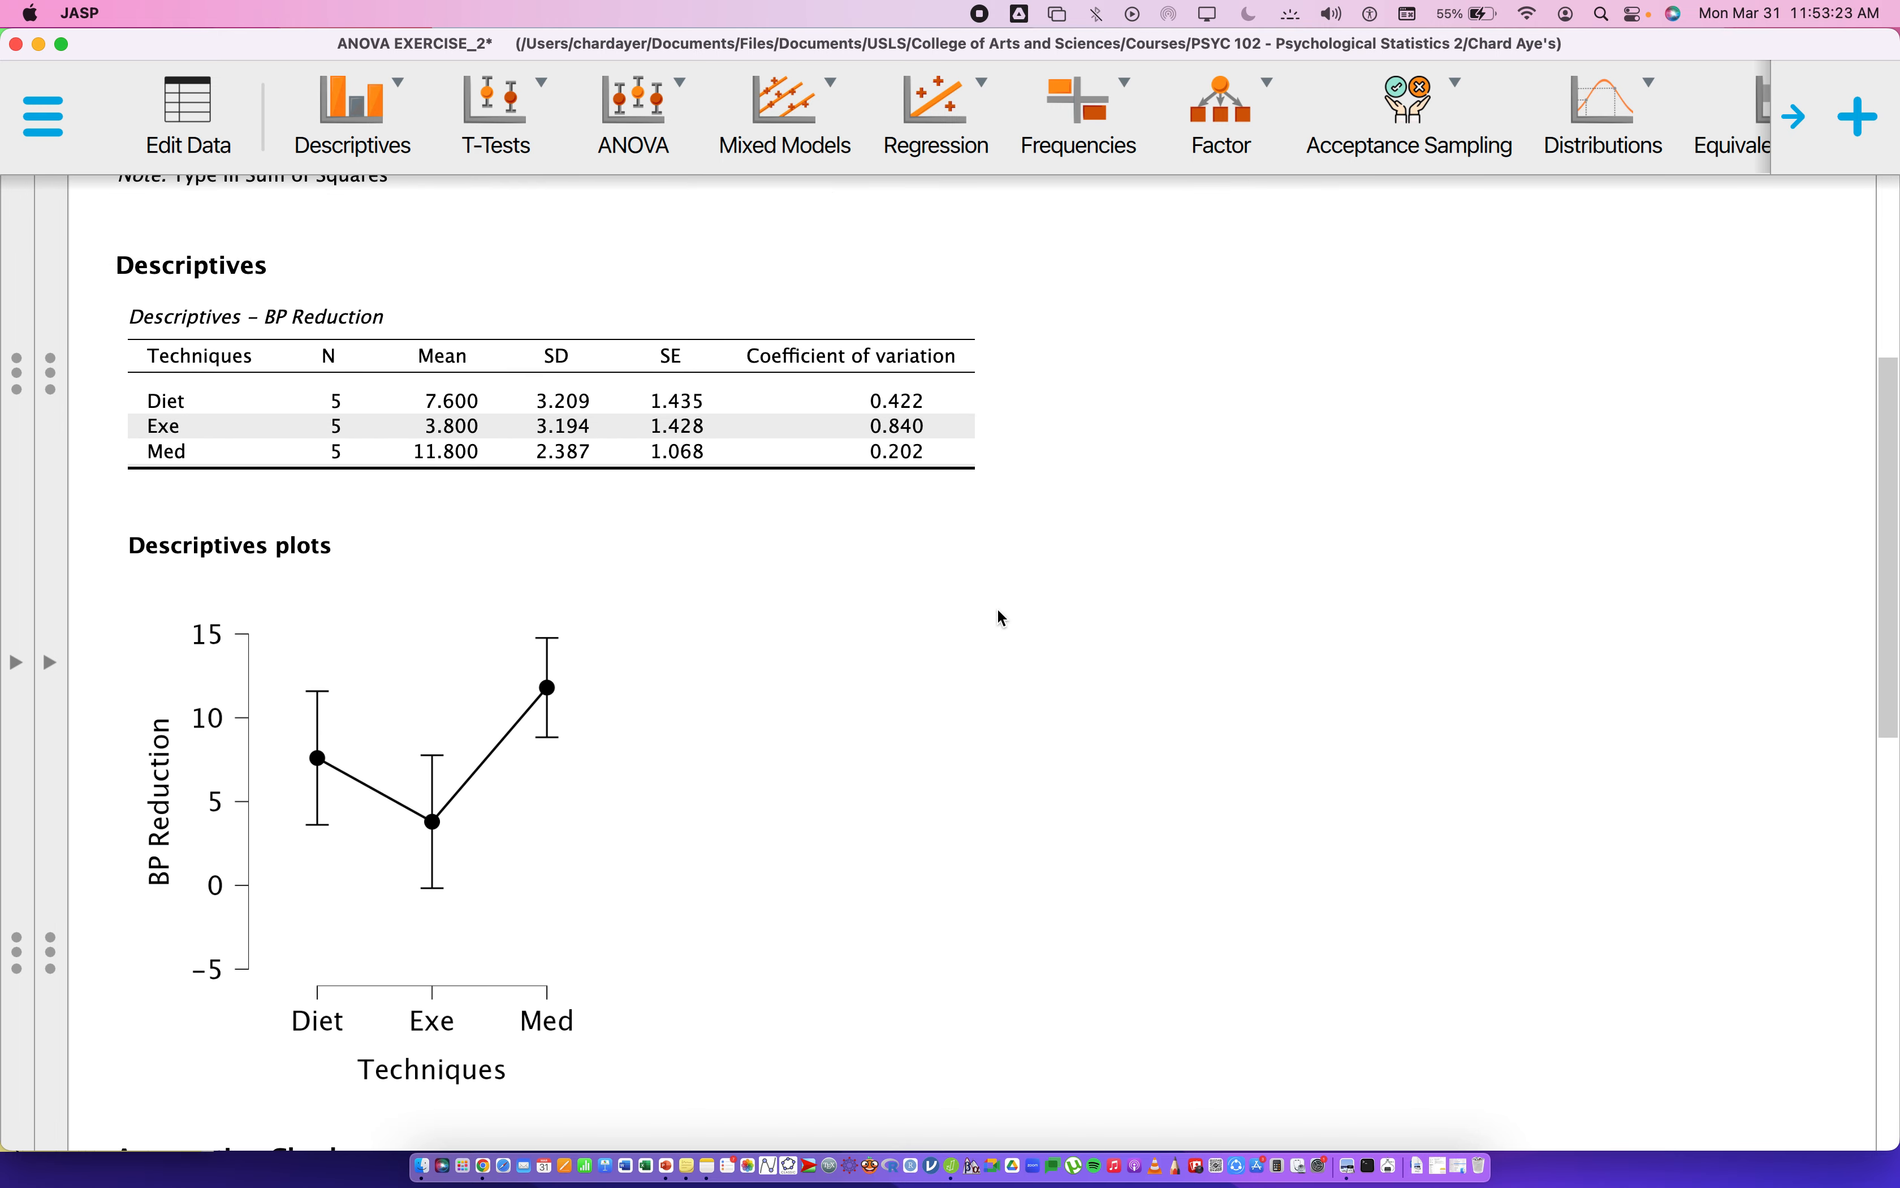
pyautogui.scroll(-1, 1003, 618)
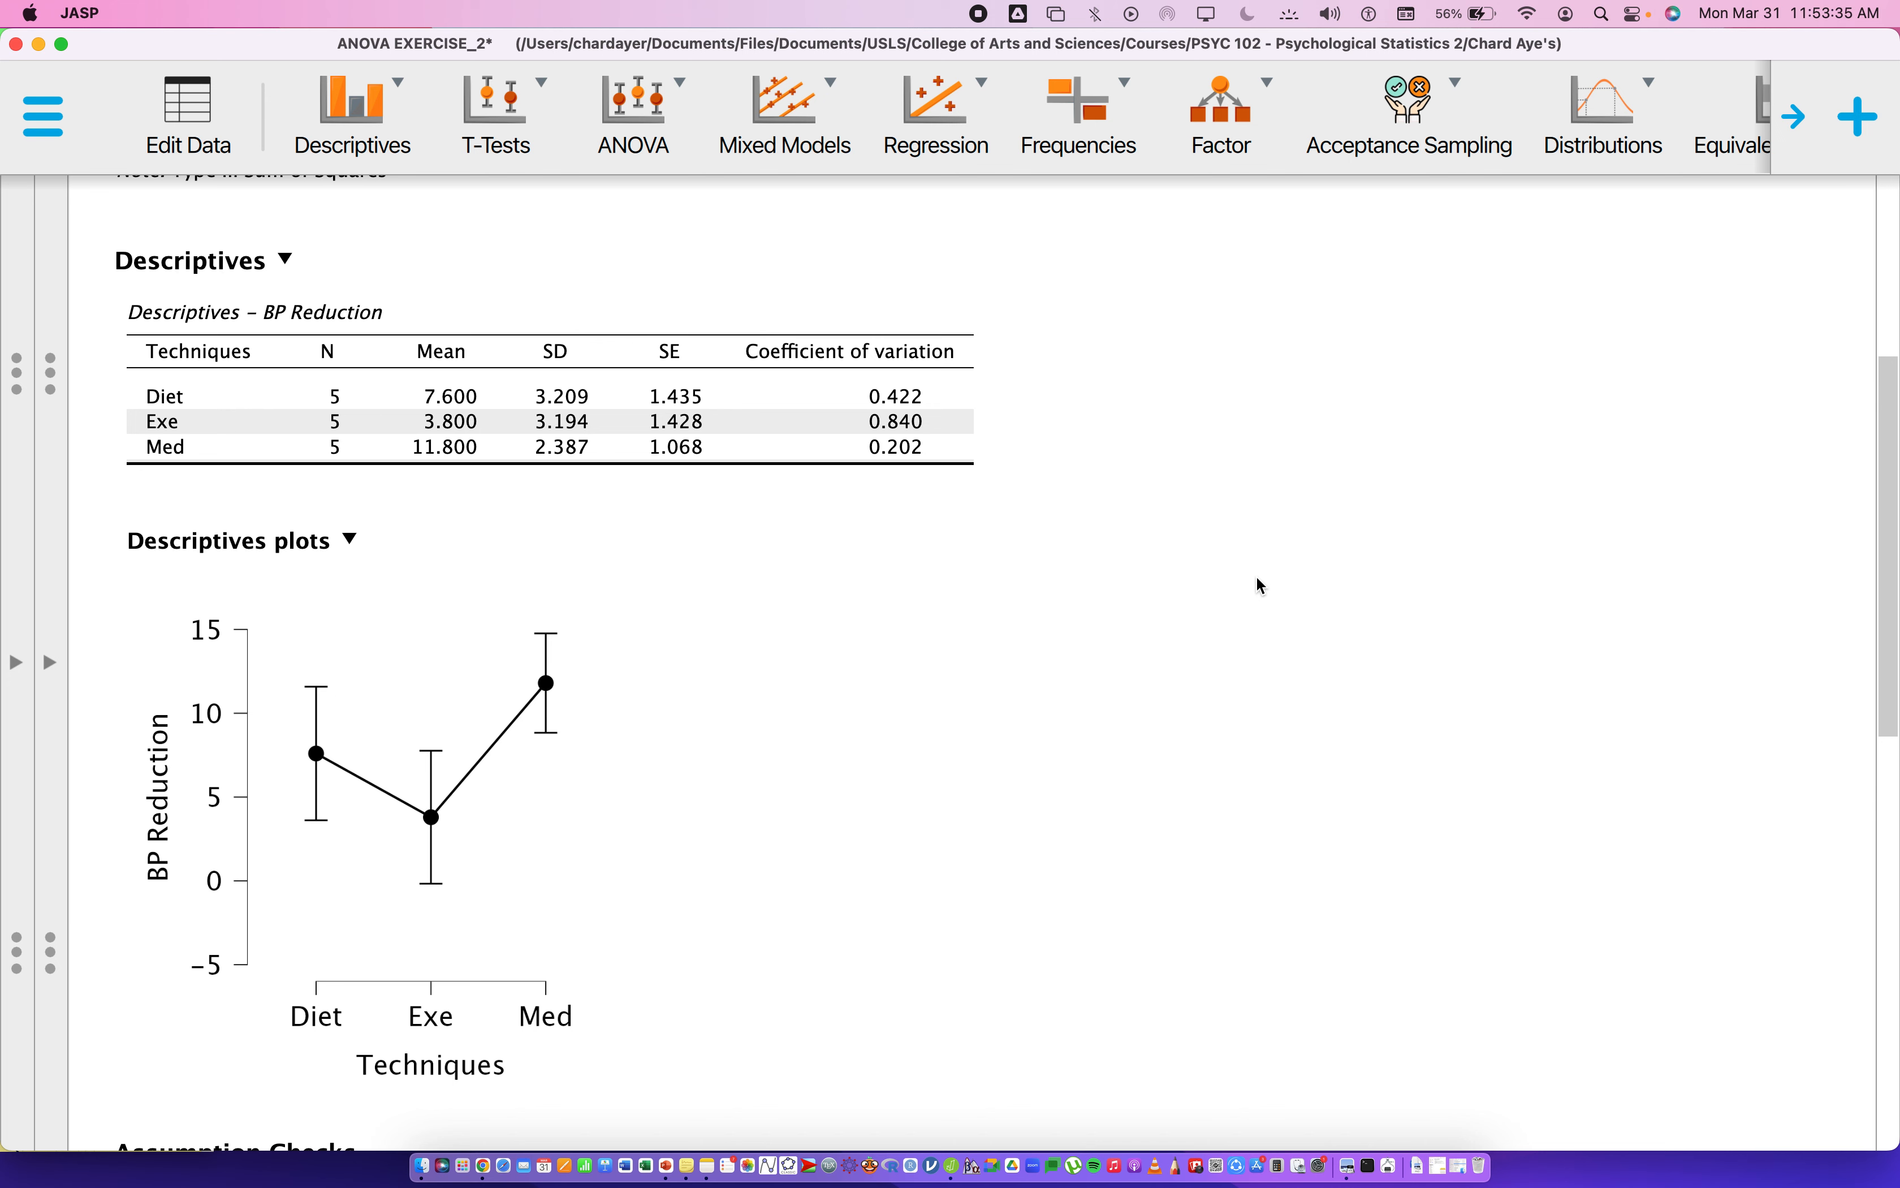
pyautogui.scroll(1, 1263, 587)
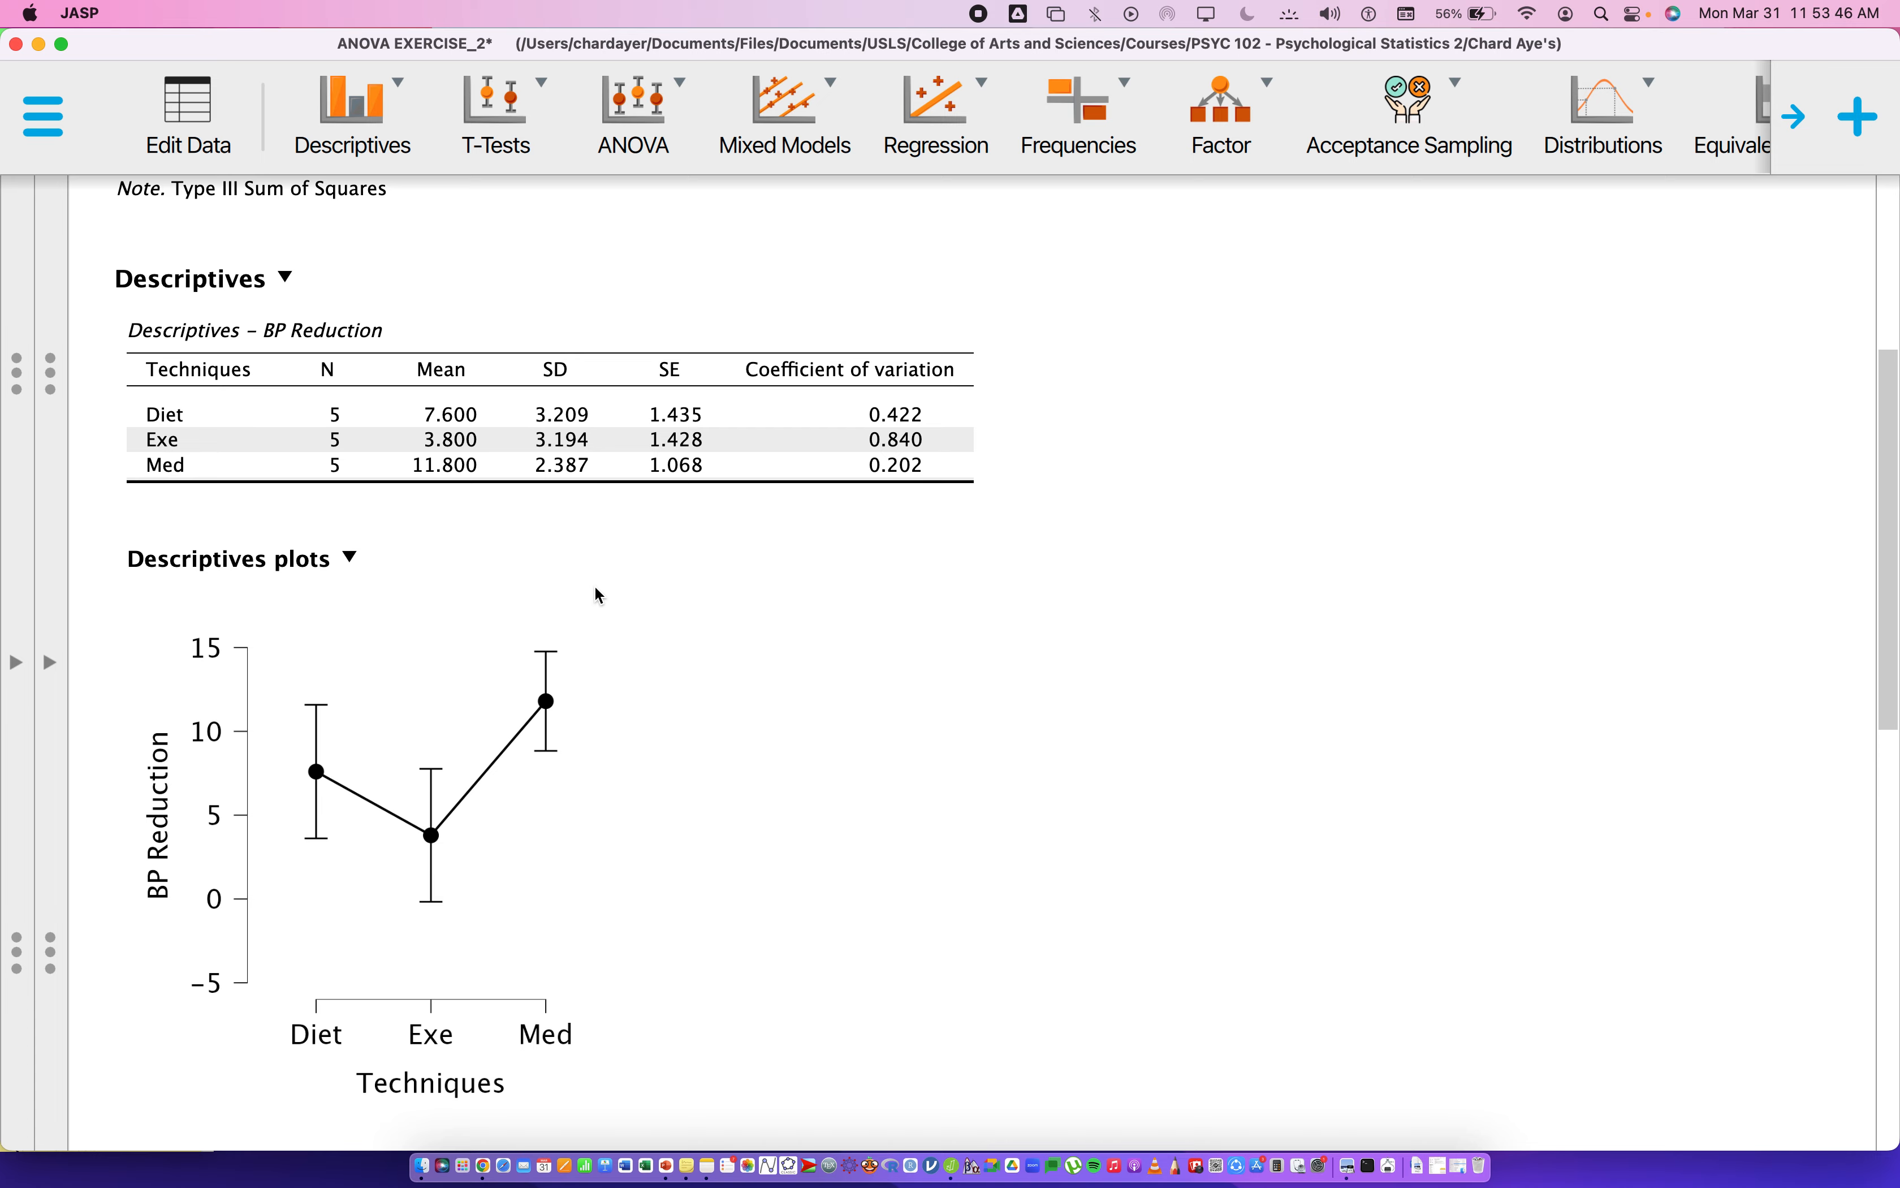
# - Add standard post hoc comparisons for the Techniques factor to the ANOVA, with the Tukey correction
pyautogui.click(47, 677)
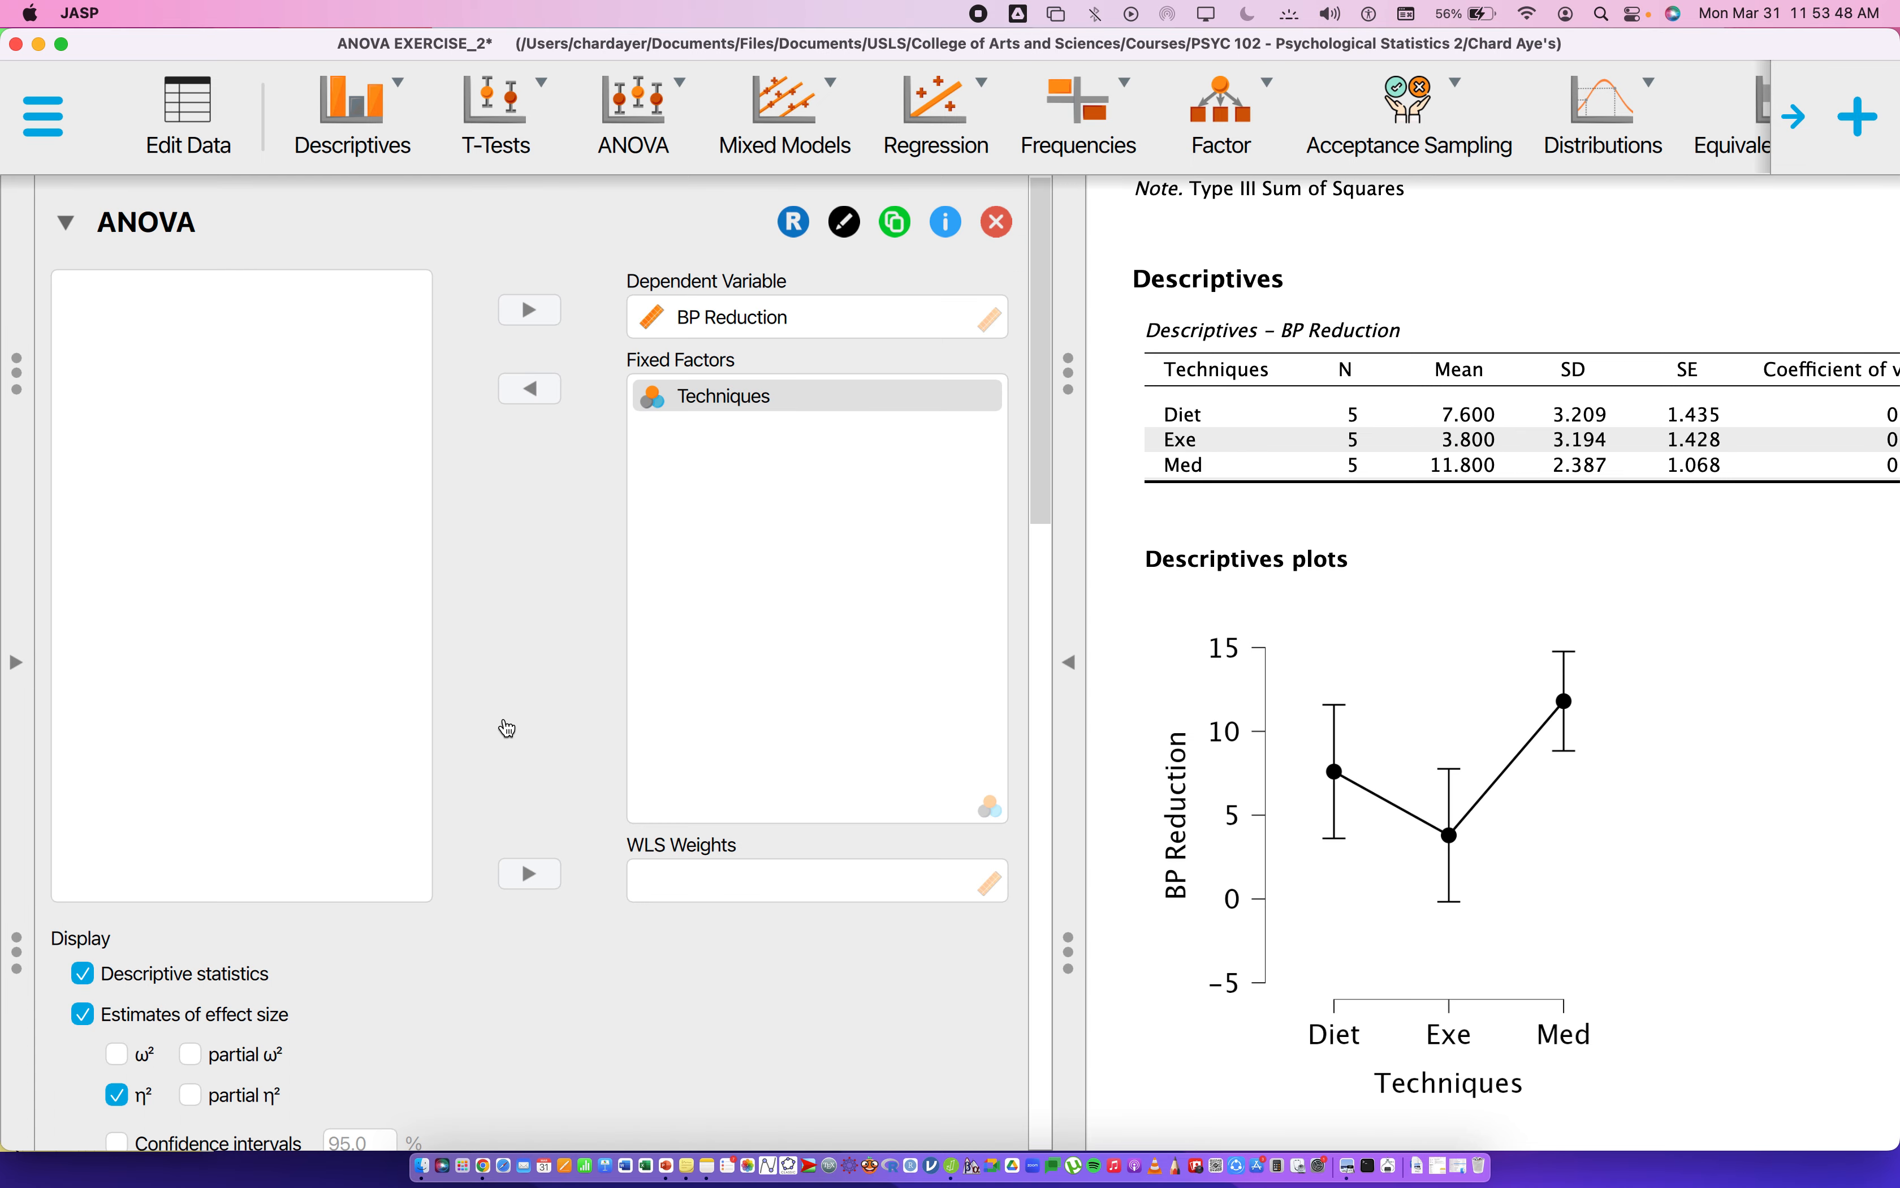
pyautogui.scroll(-10, 597, 750)
pyautogui.scroll(-10, 599, 750)
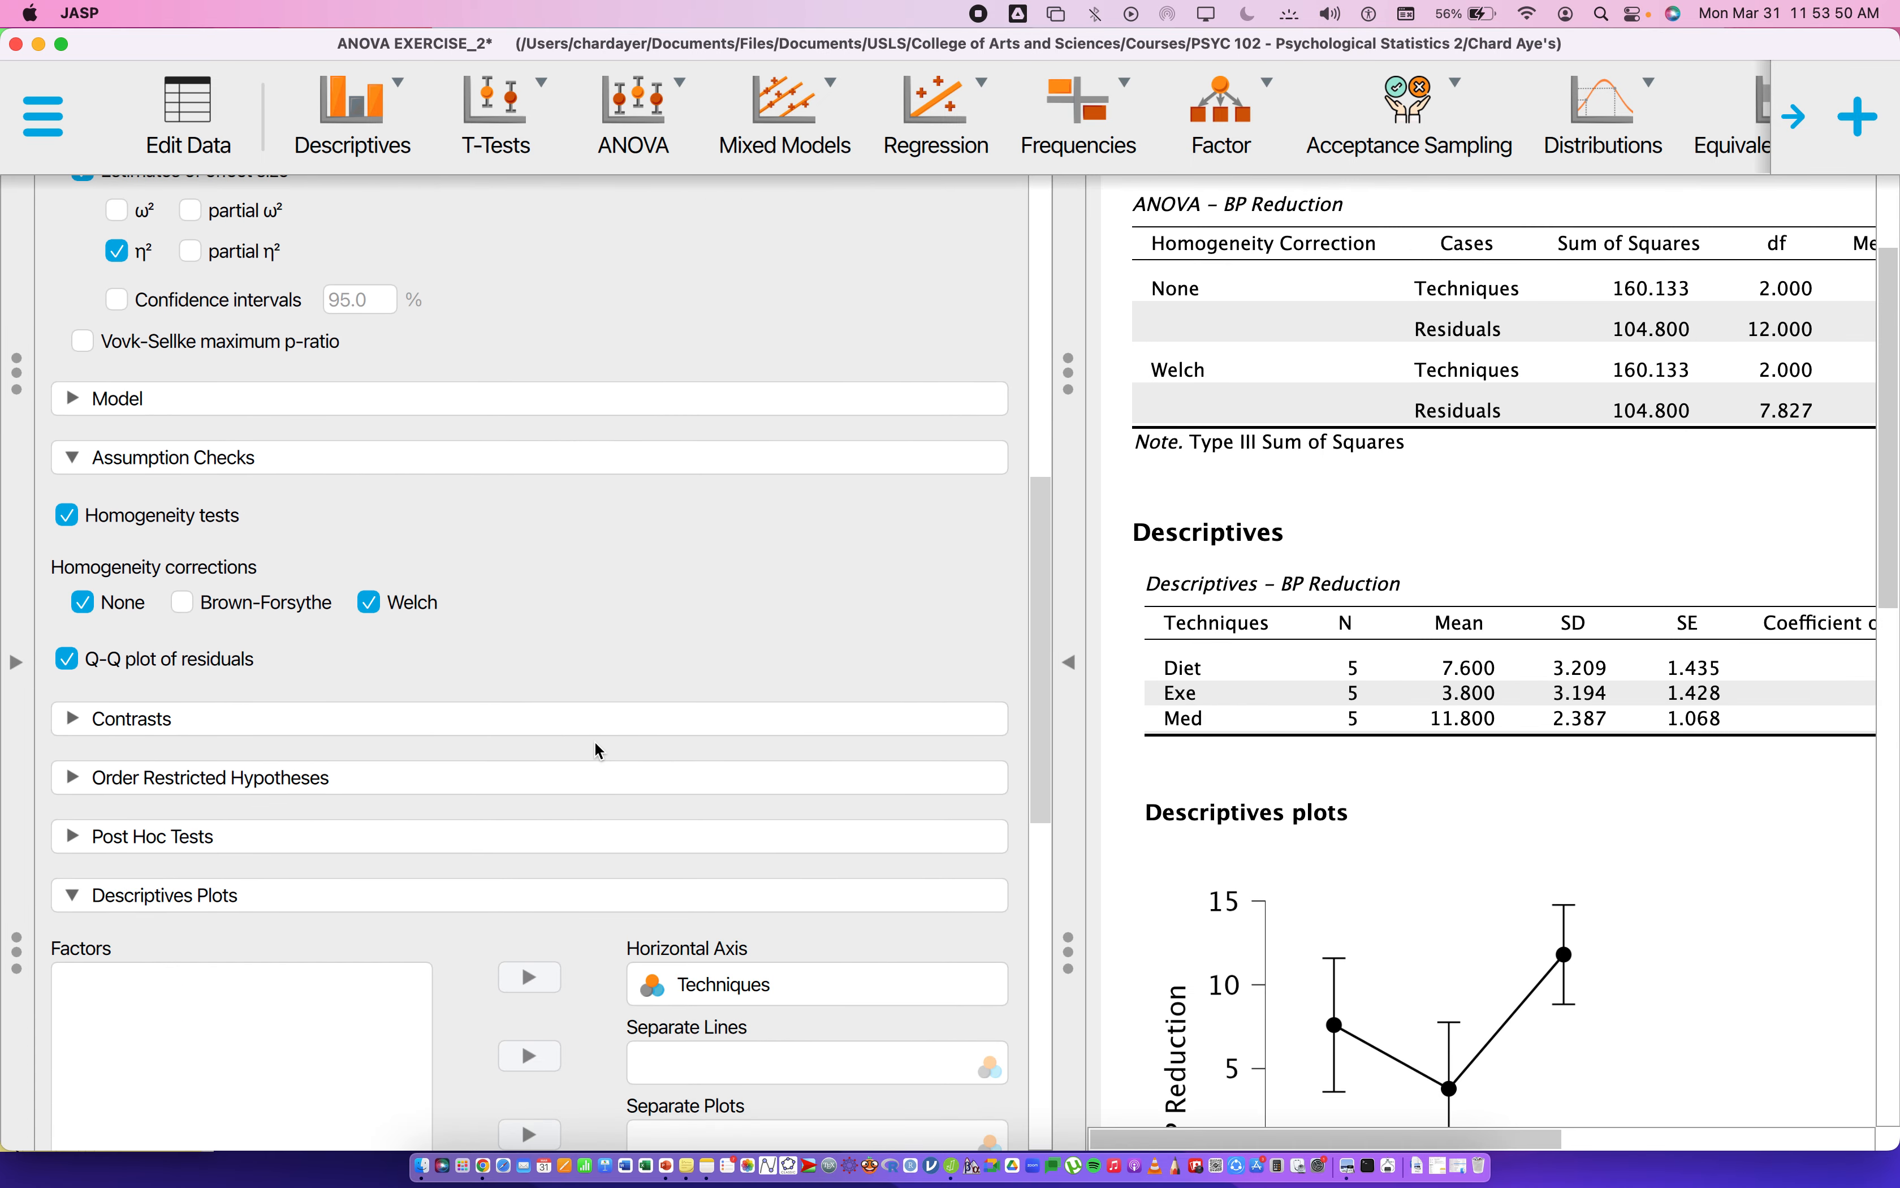
pyautogui.scroll(3, 598, 750)
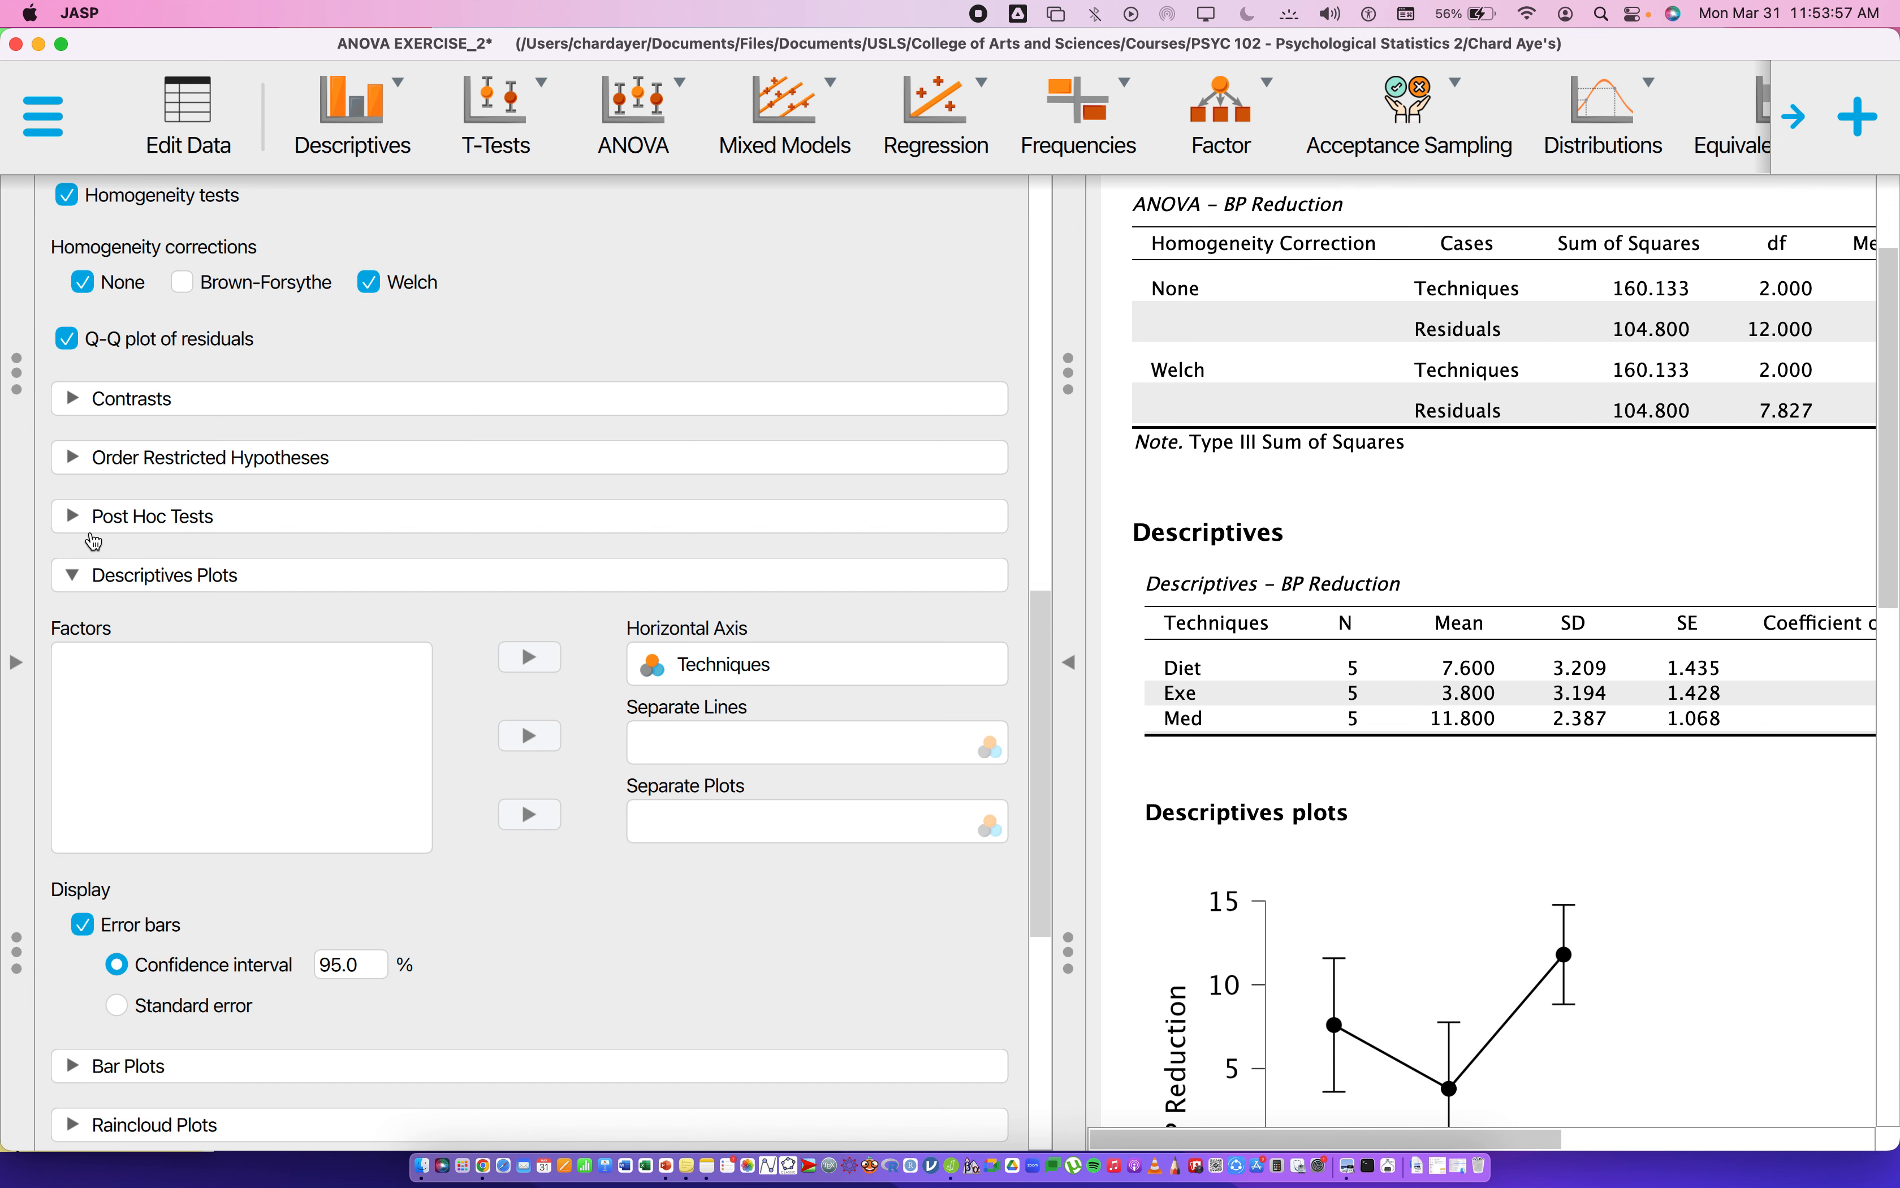
pyautogui.click(74, 519)
pyautogui.scroll(-3, 487, 719)
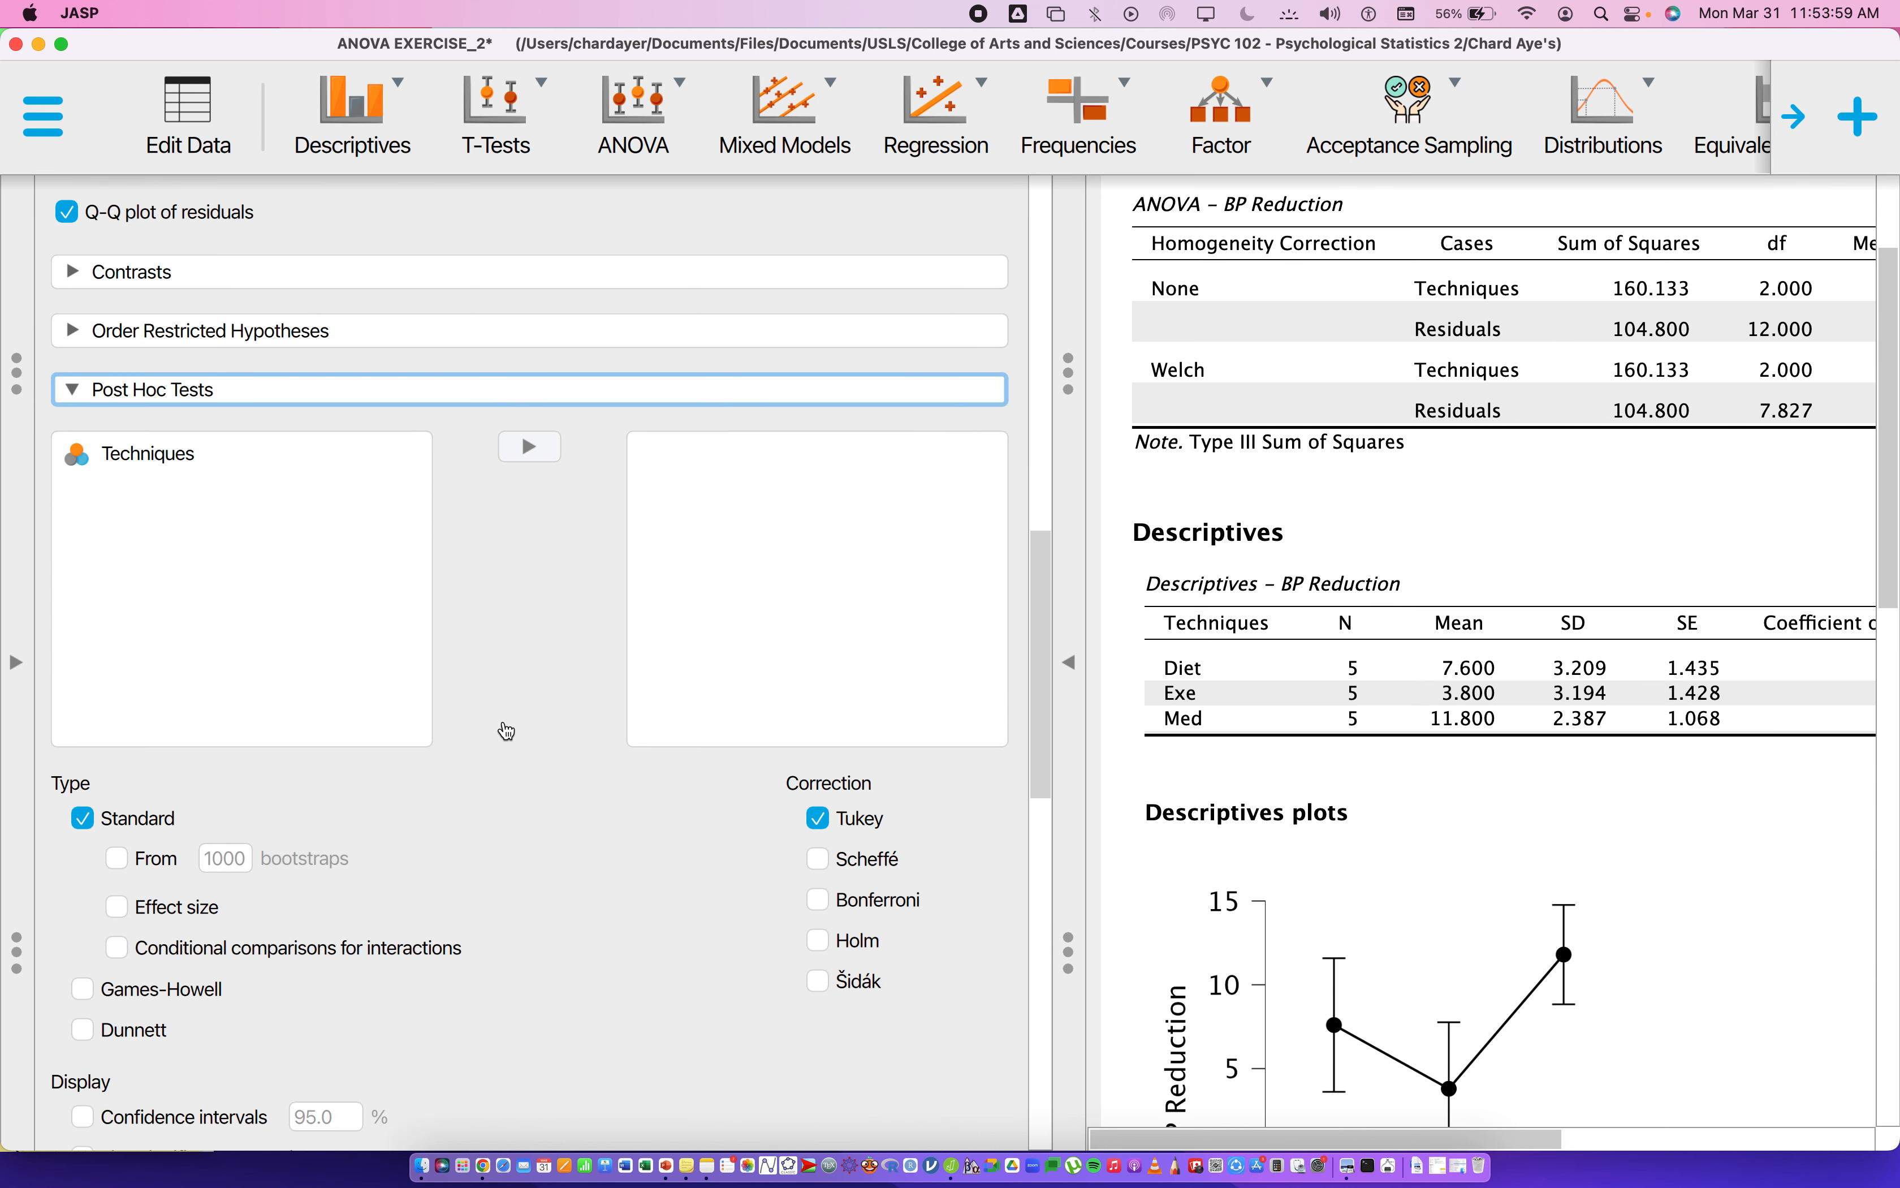
pyautogui.click(162, 454)
pyautogui.moveTo(163, 454); pyautogui.dragTo(764, 501)
pyautogui.scroll(-3, 603, 887)
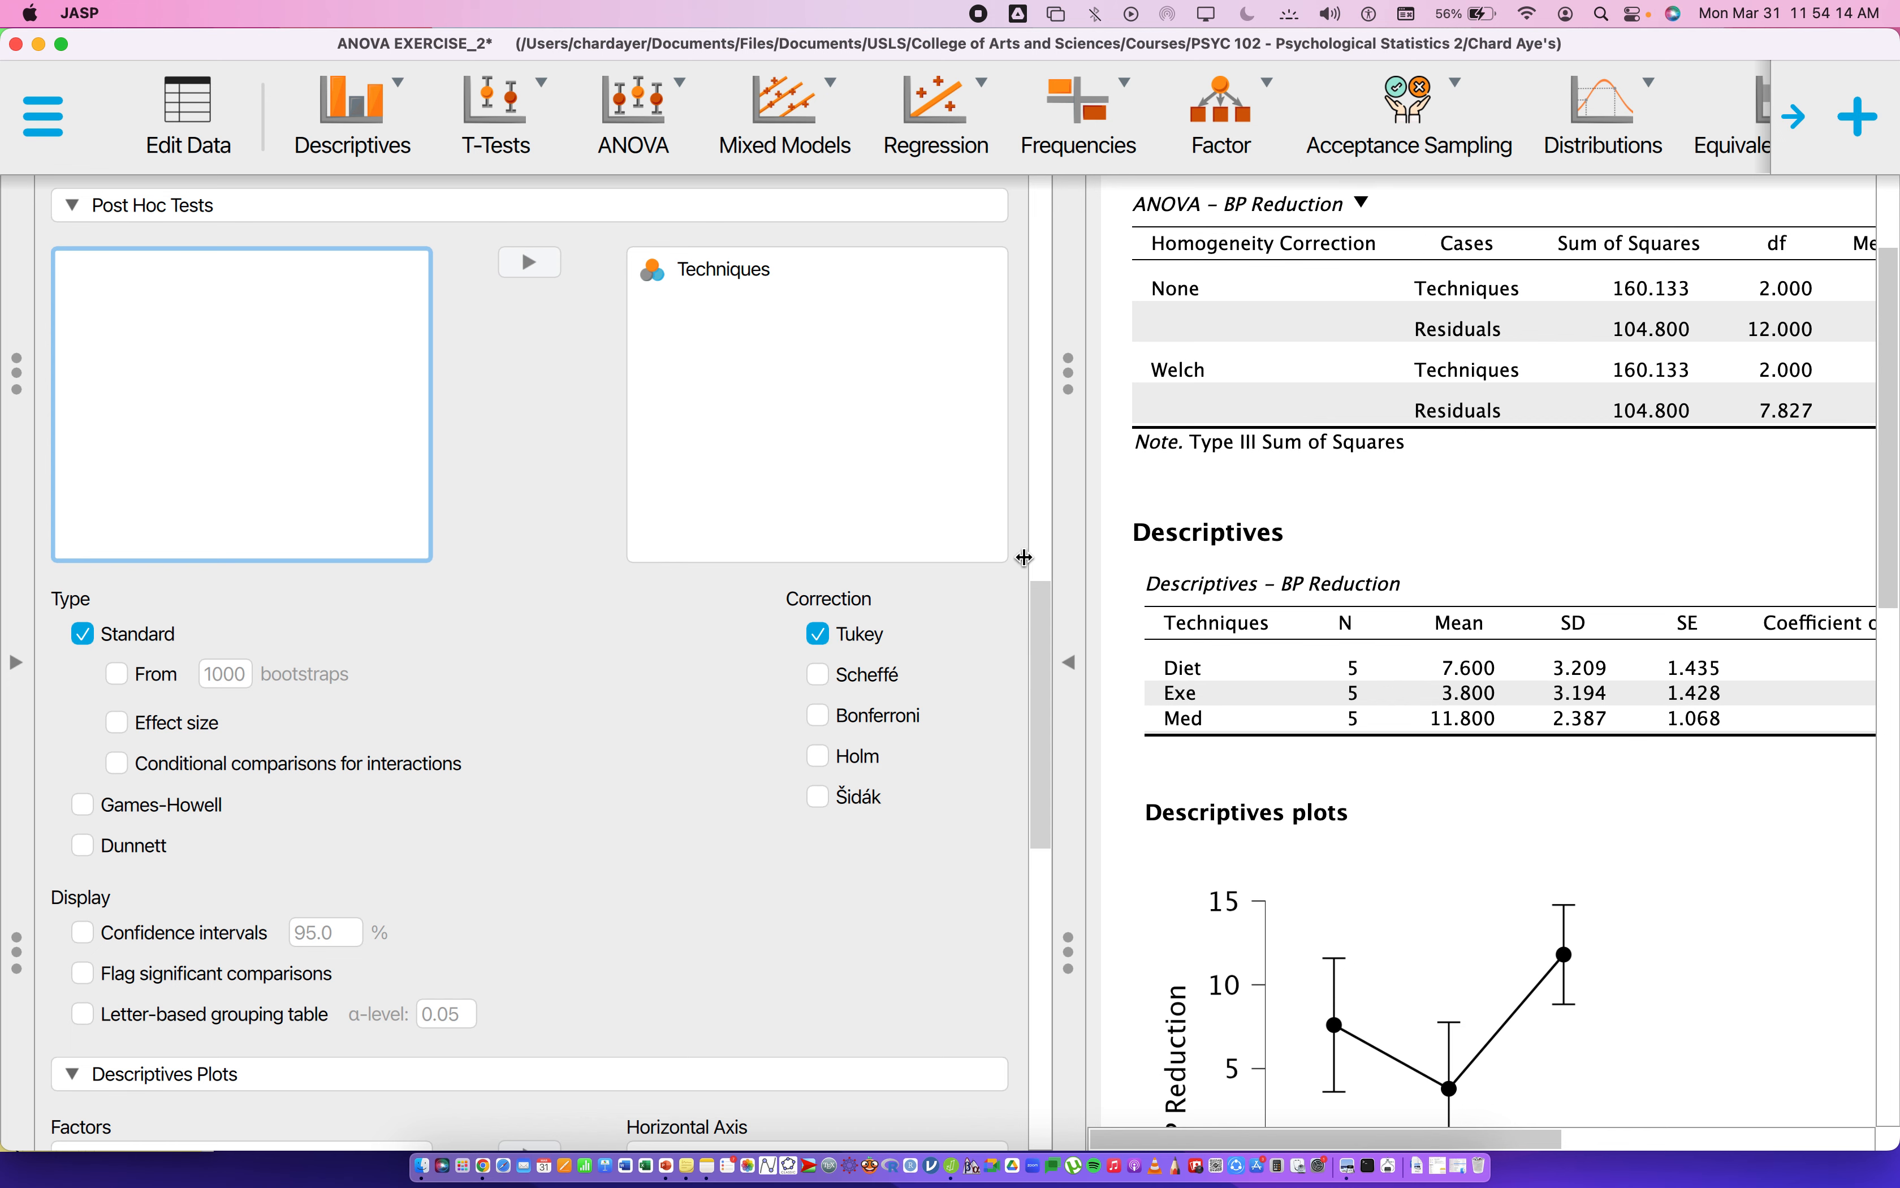
# - Turn on flagging of significant comparisons for the post hoc tests
pyautogui.scroll(-3, 714, 821)
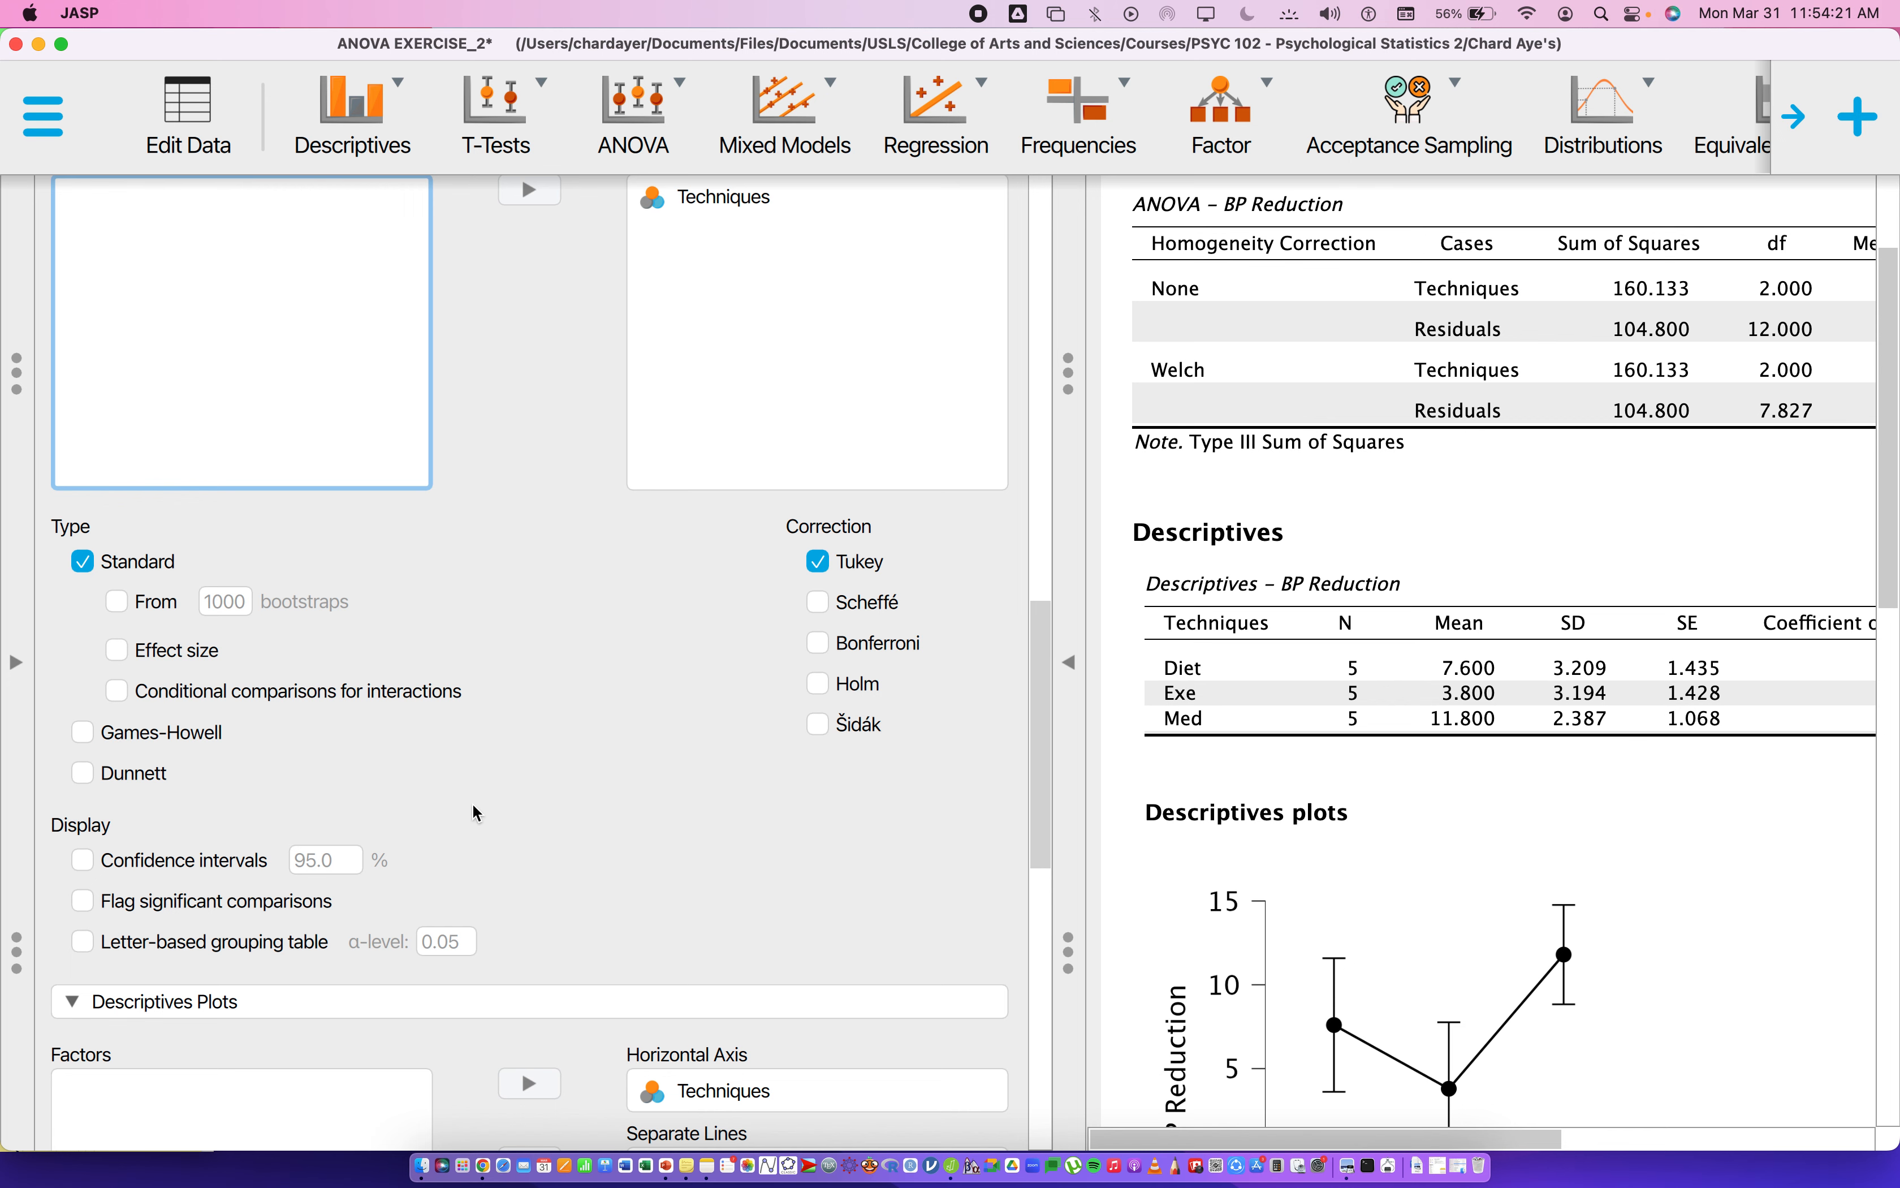
pyautogui.scroll(-15, 477, 814)
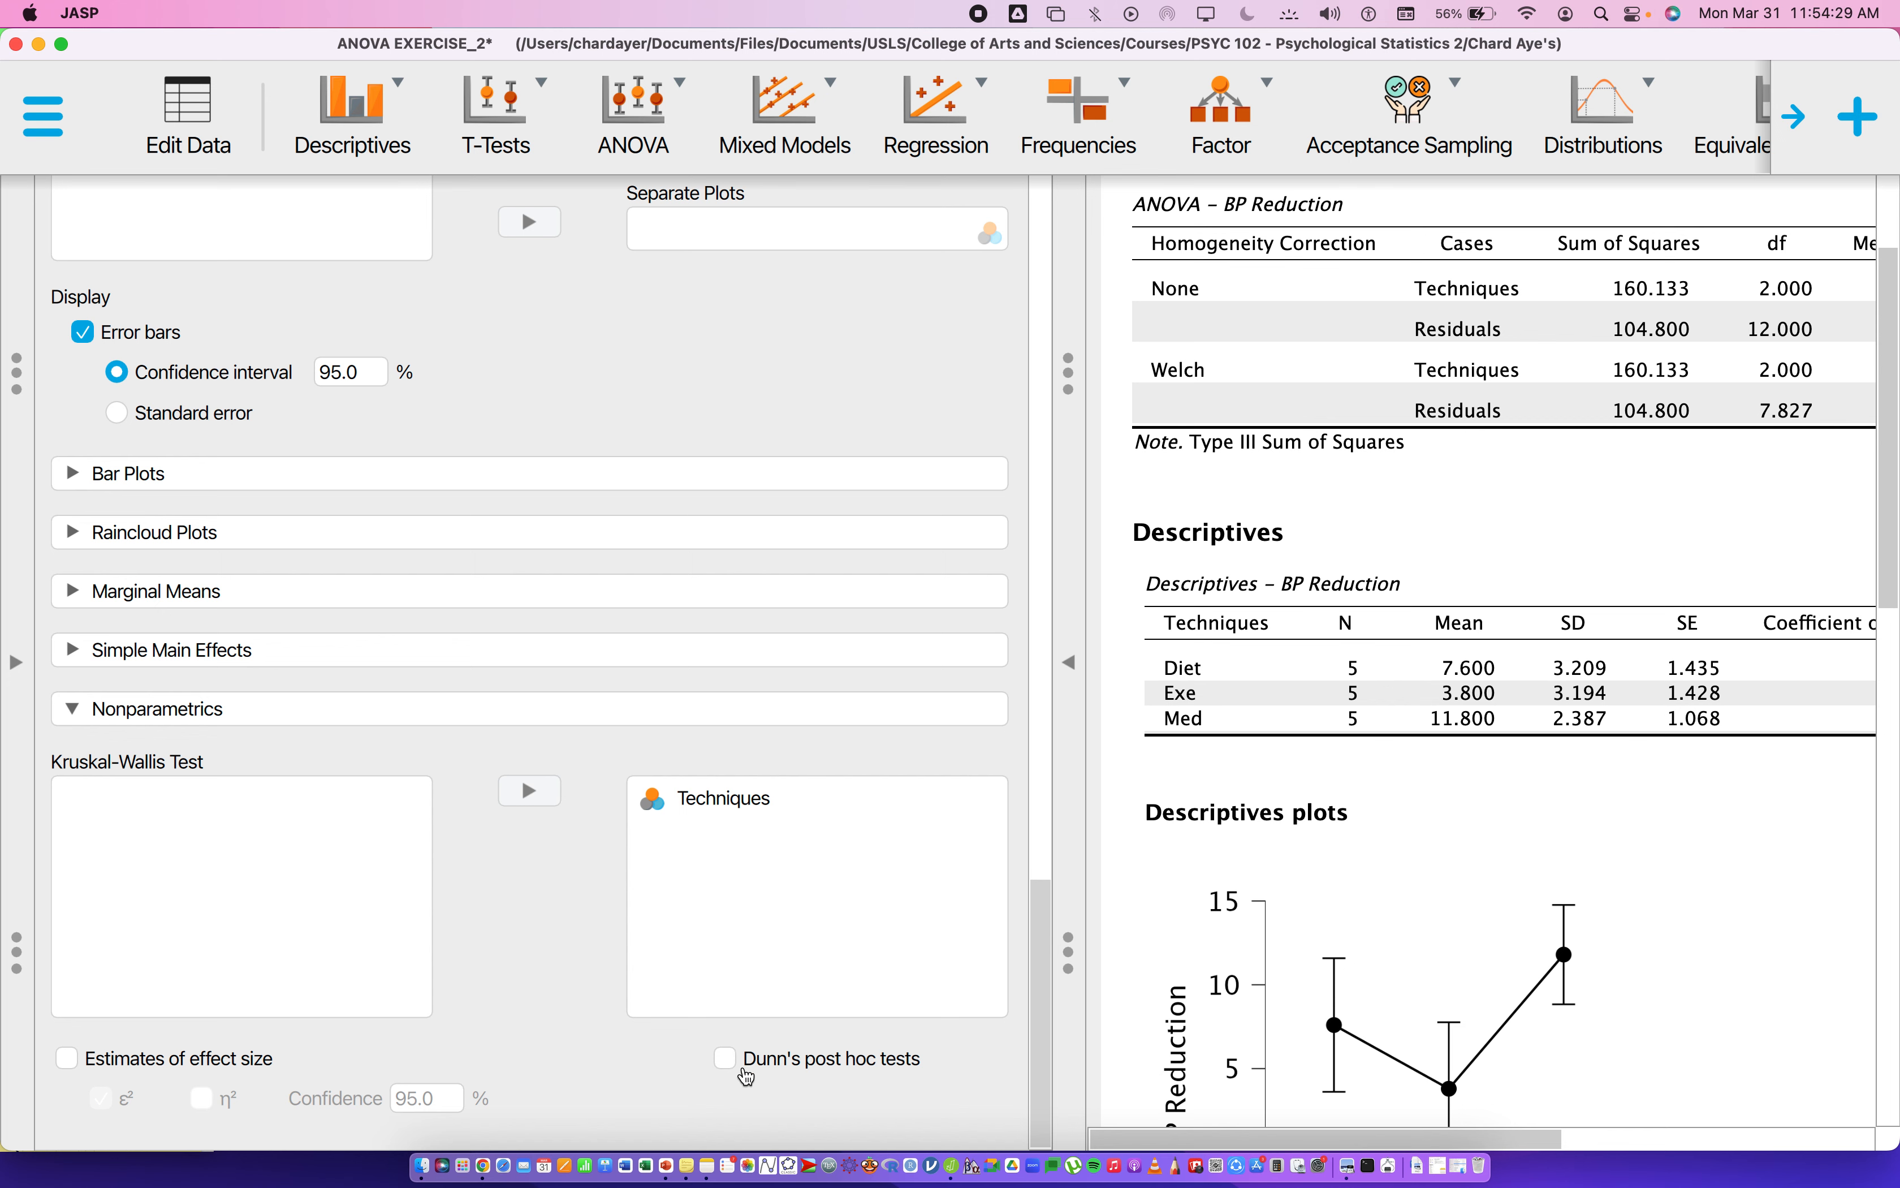
pyautogui.scroll(10, 546, 840)
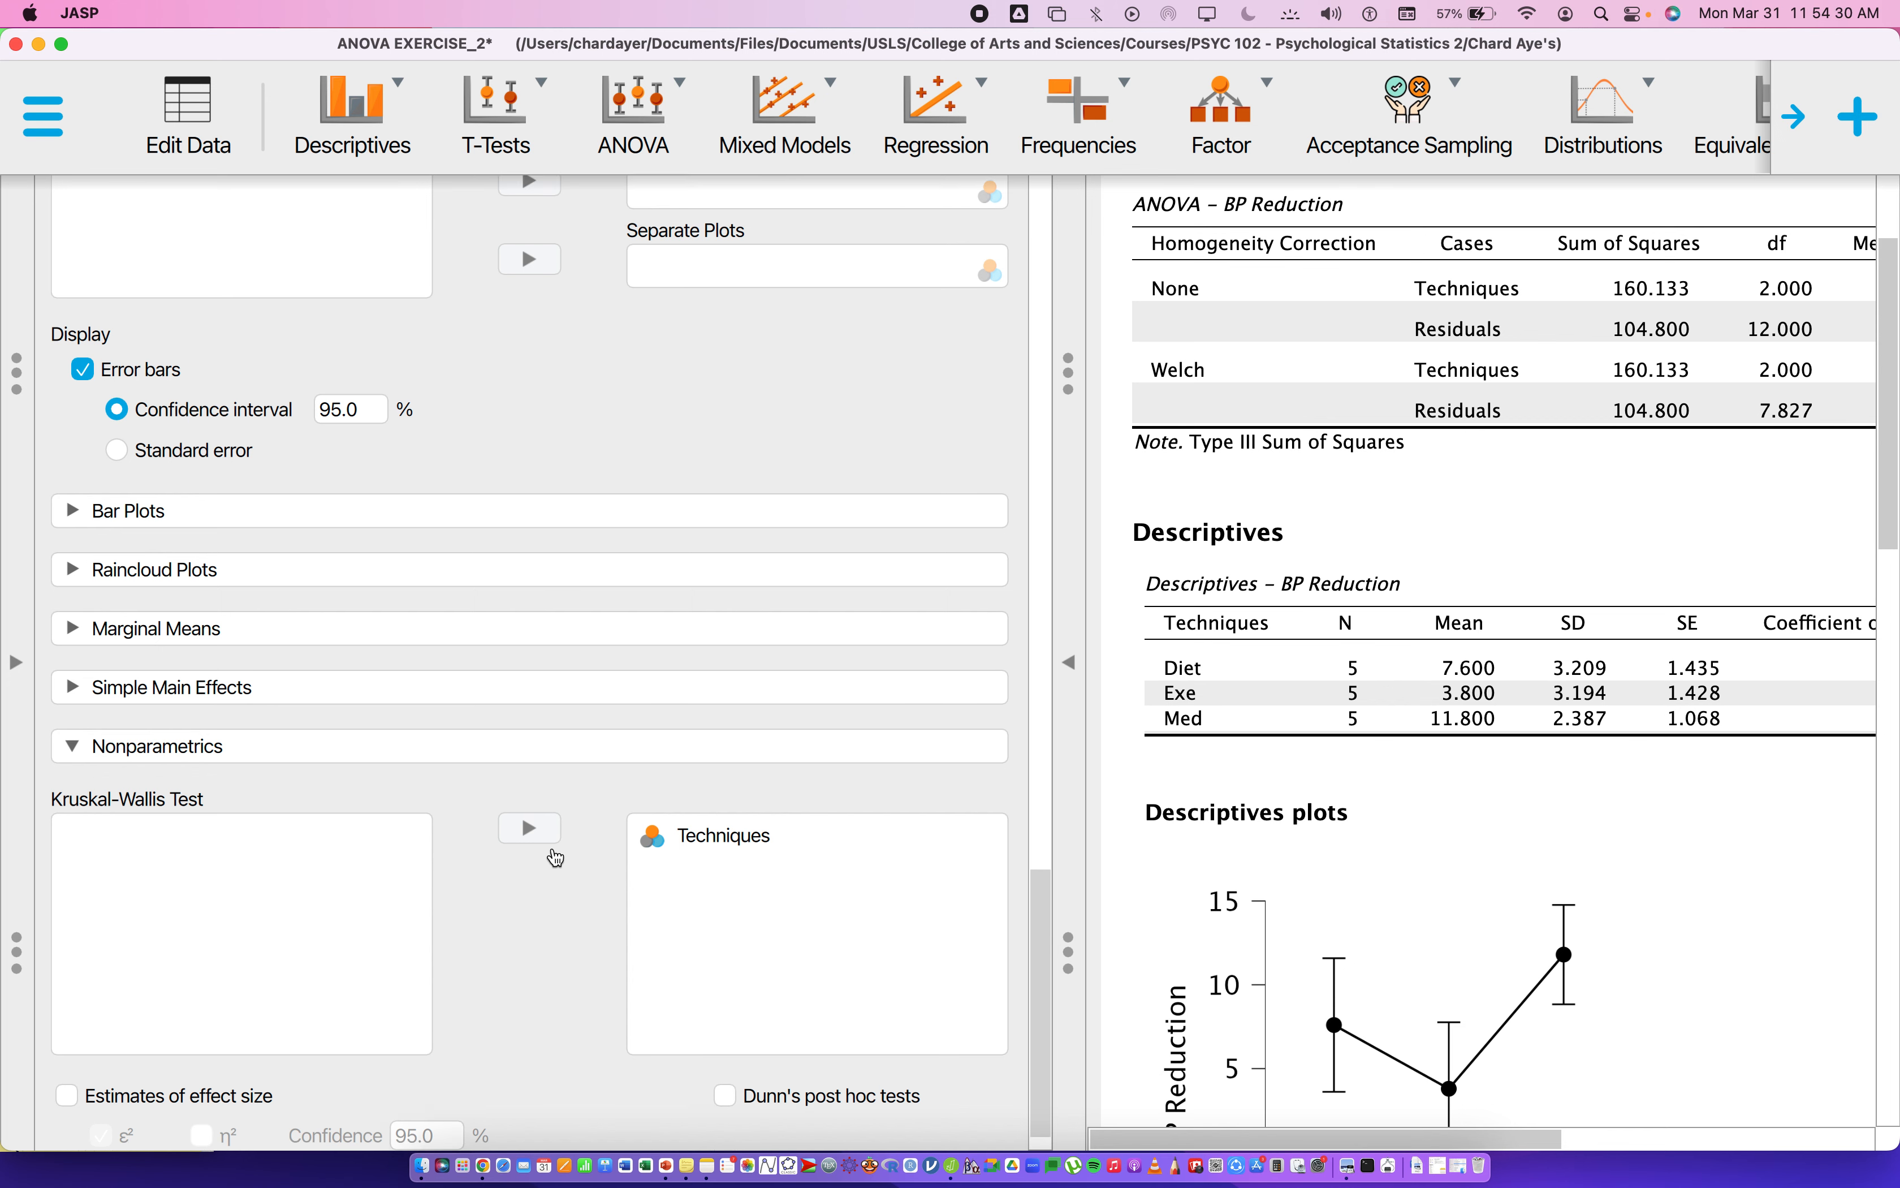
pyautogui.scroll(5, 556, 856)
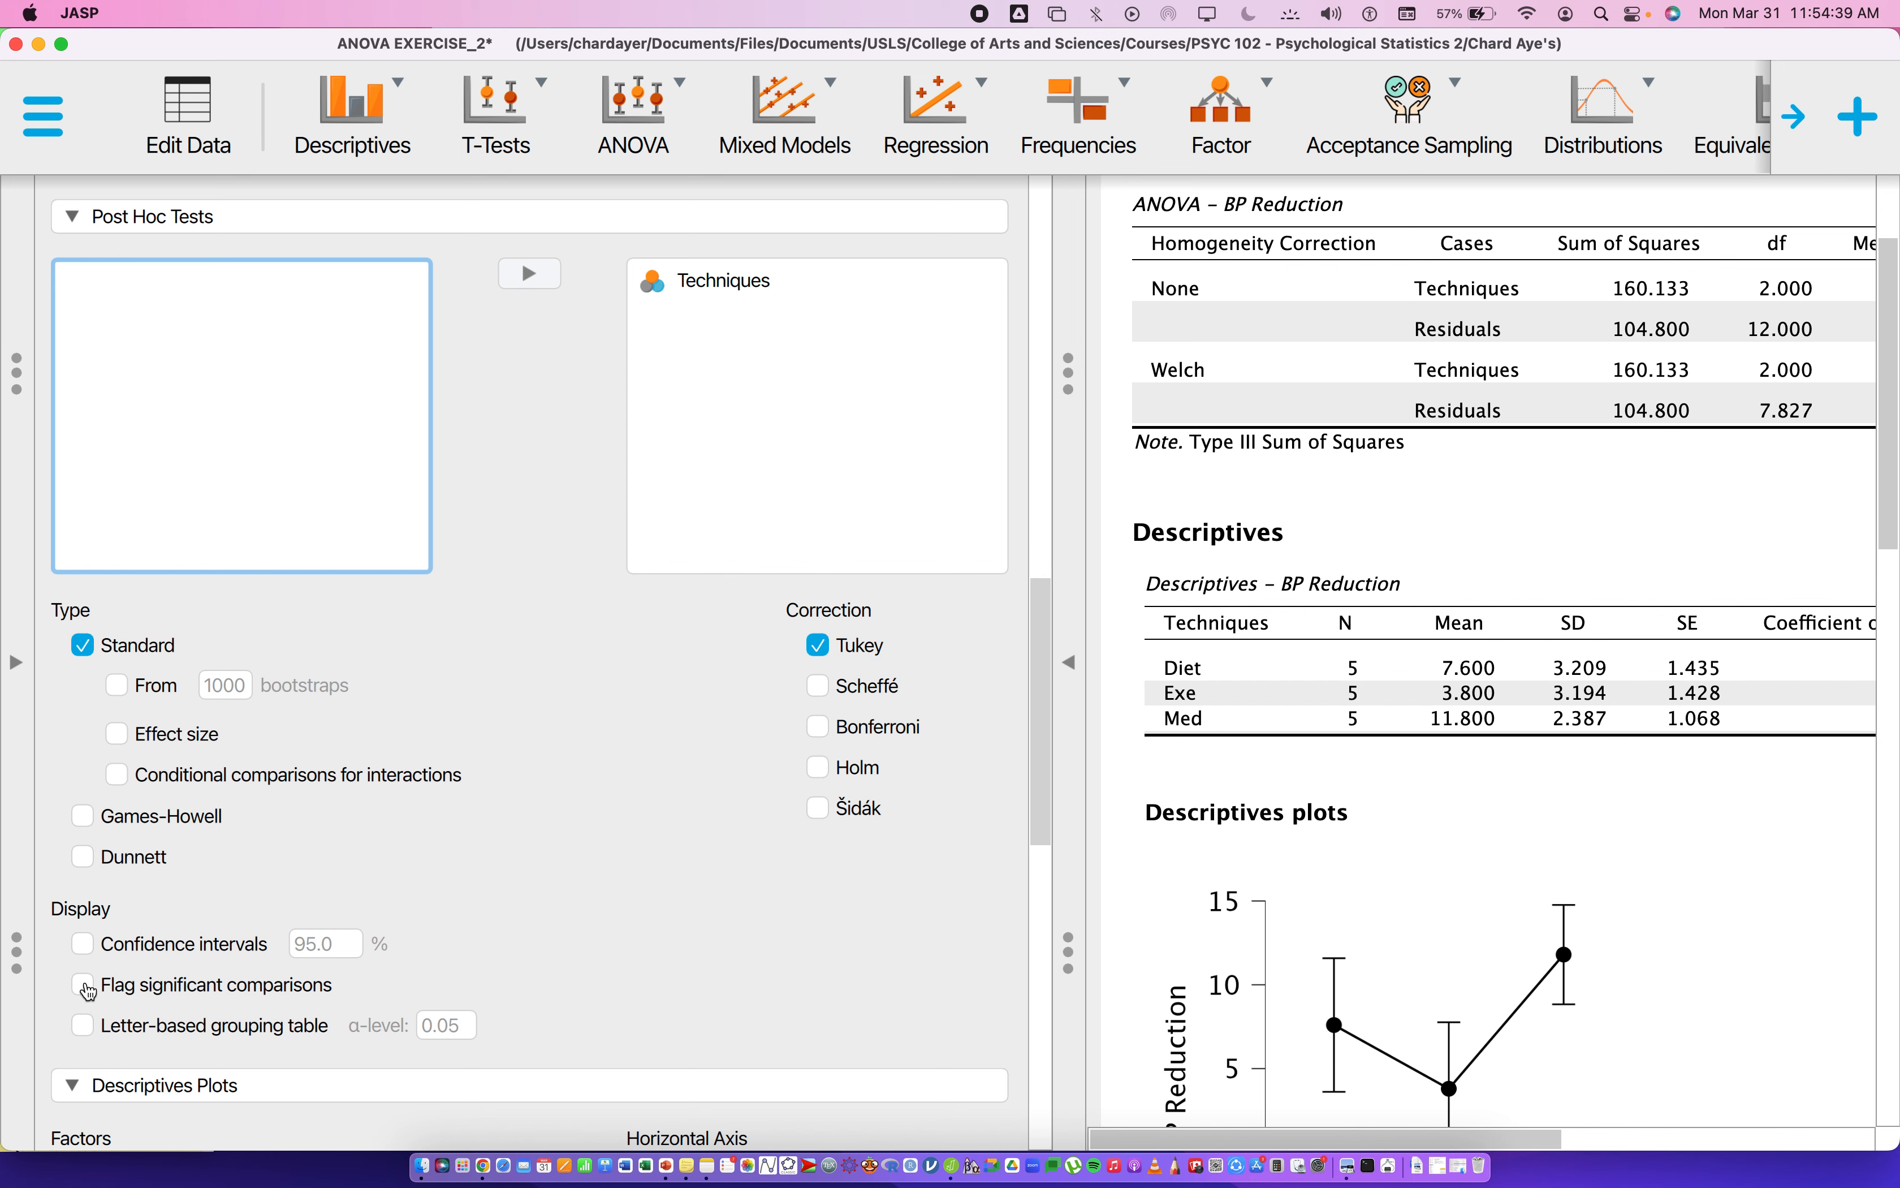
pyautogui.click(86, 988)
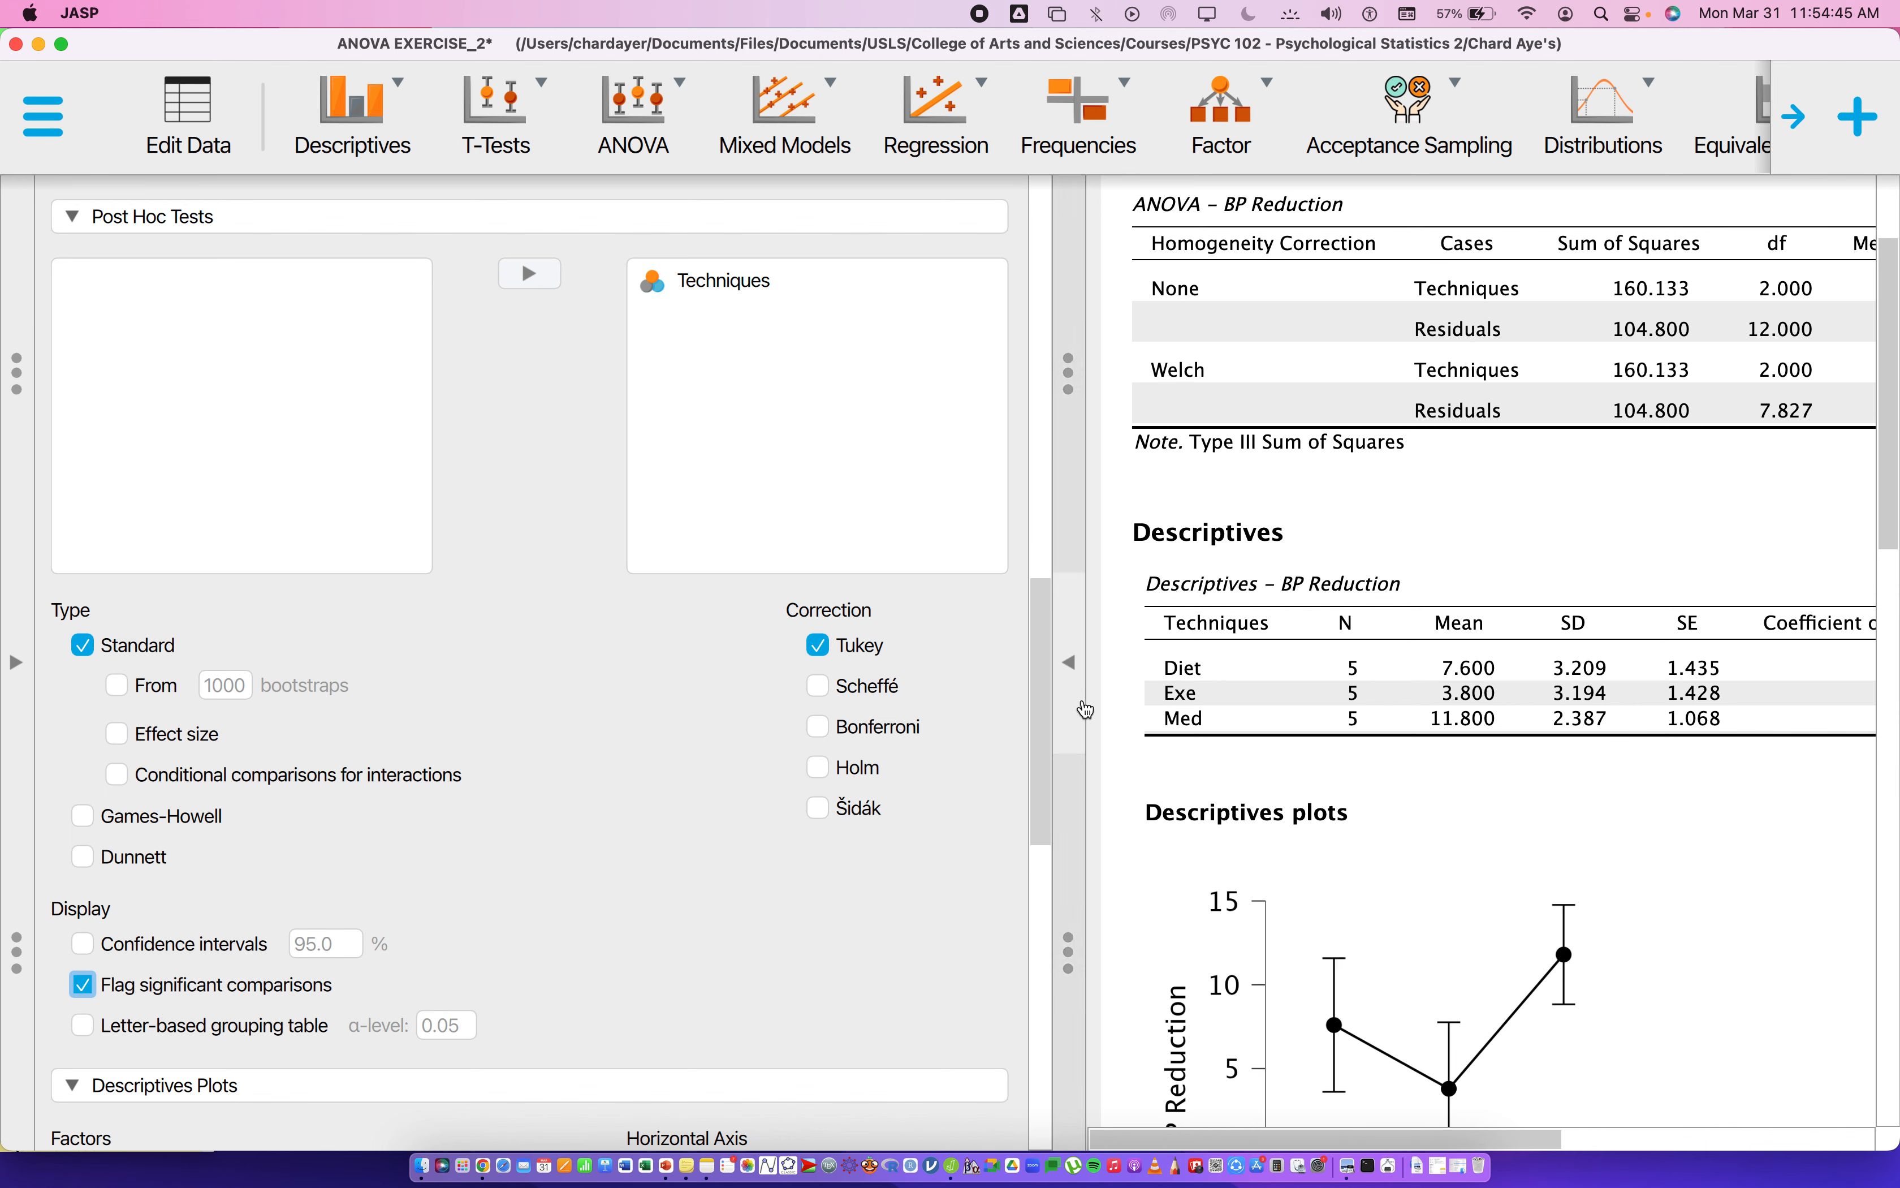
# - Examine the Kruskal-Wallis and Tukey post hoc comparison tables alongside the main ANOVA results
pyautogui.click(1080, 699)
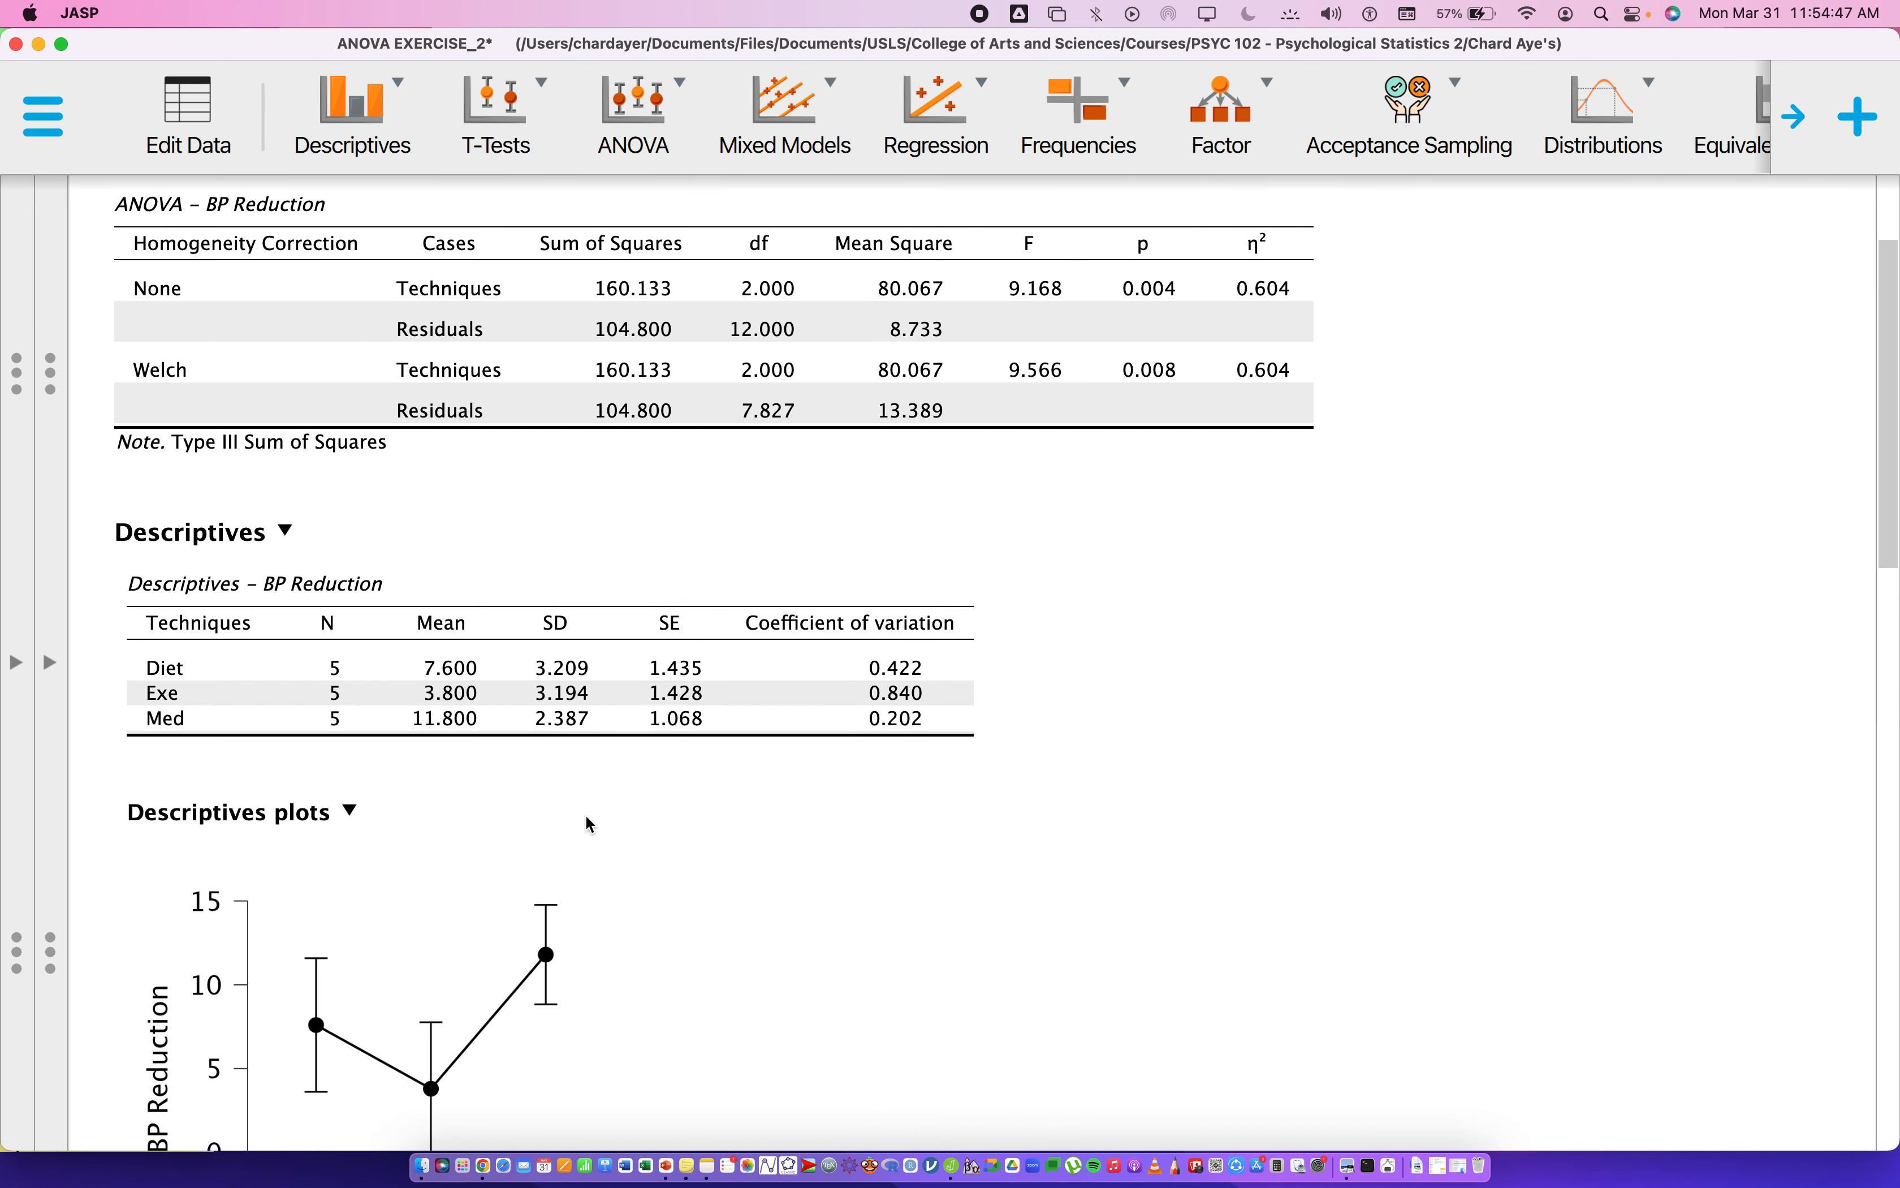
pyautogui.scroll(-20, 590, 824)
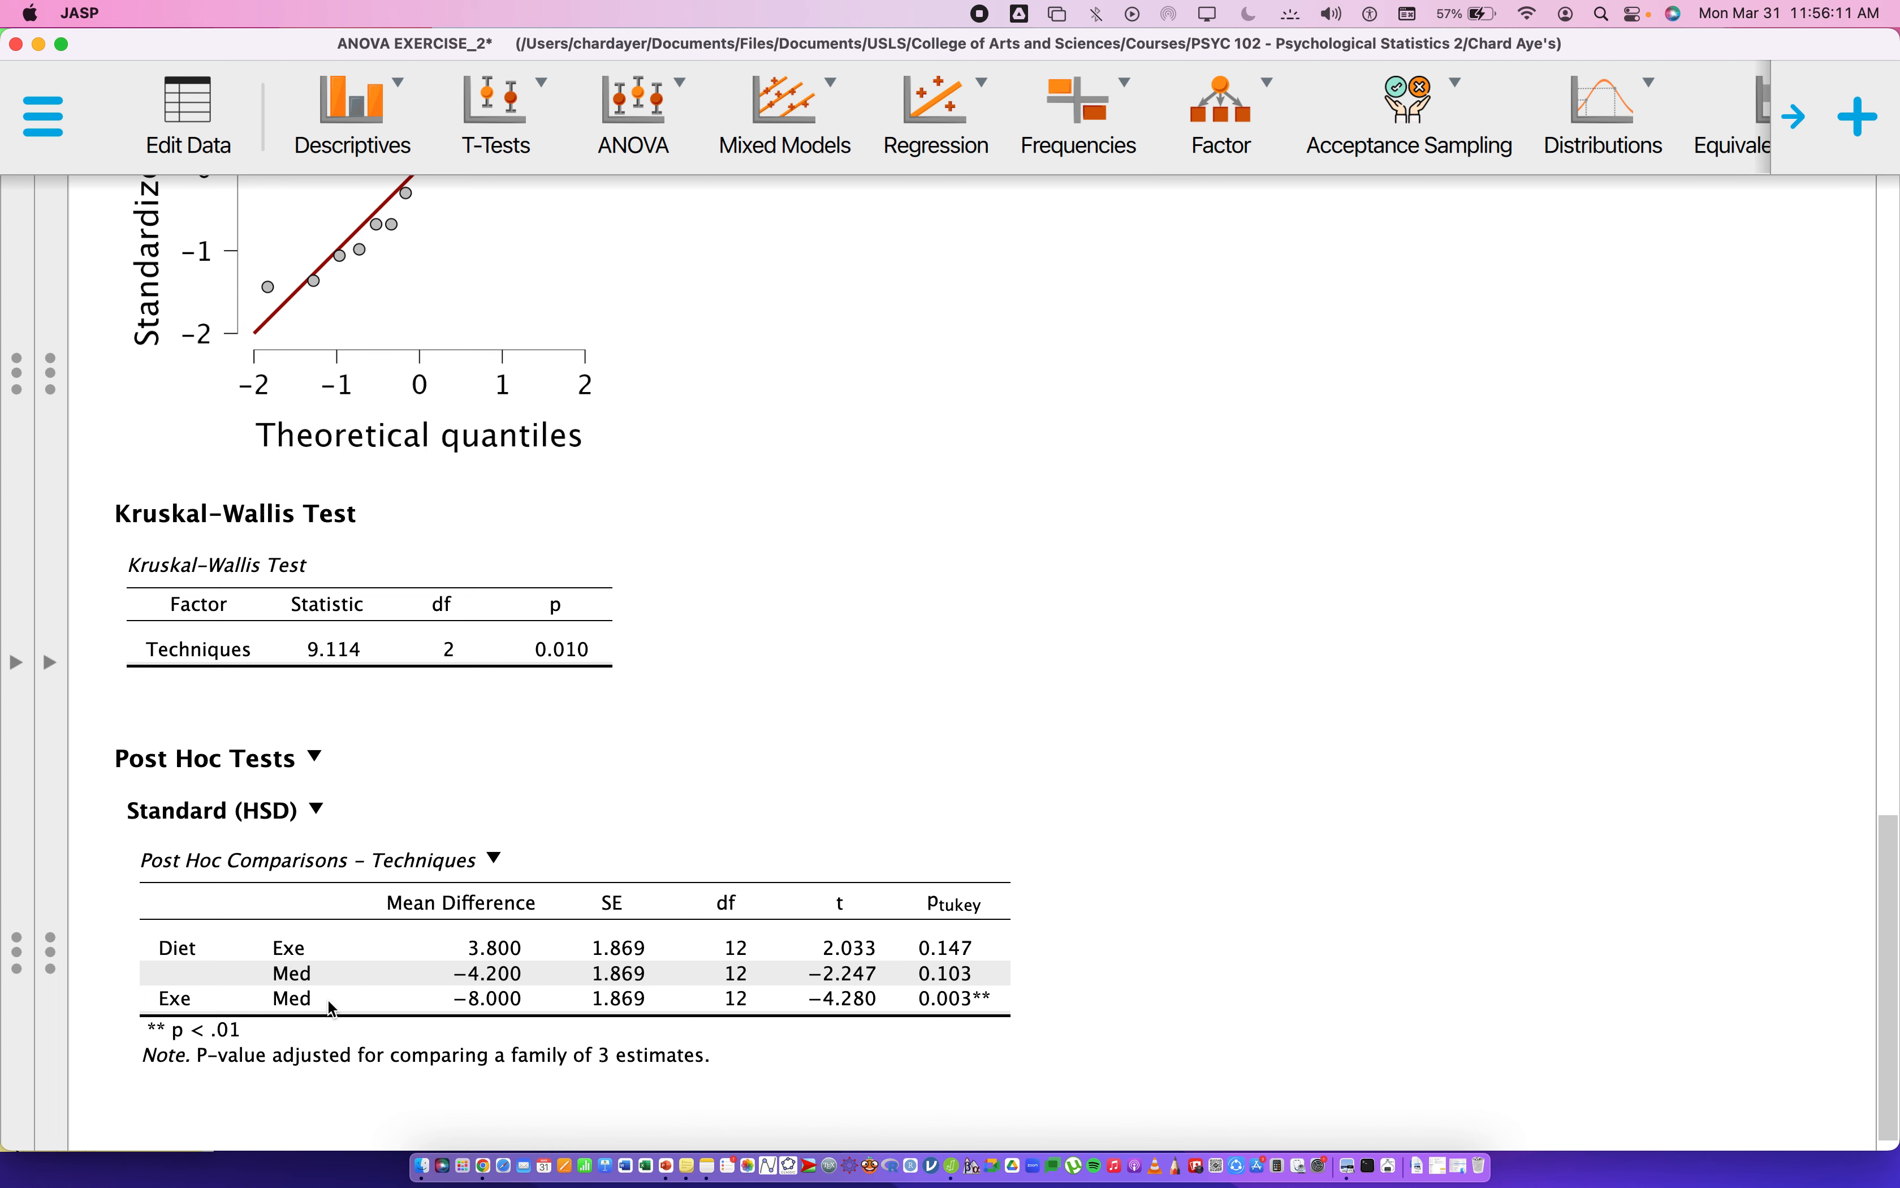
pyautogui.scroll(15, 328, 997)
pyautogui.scroll(-2, 328, 998)
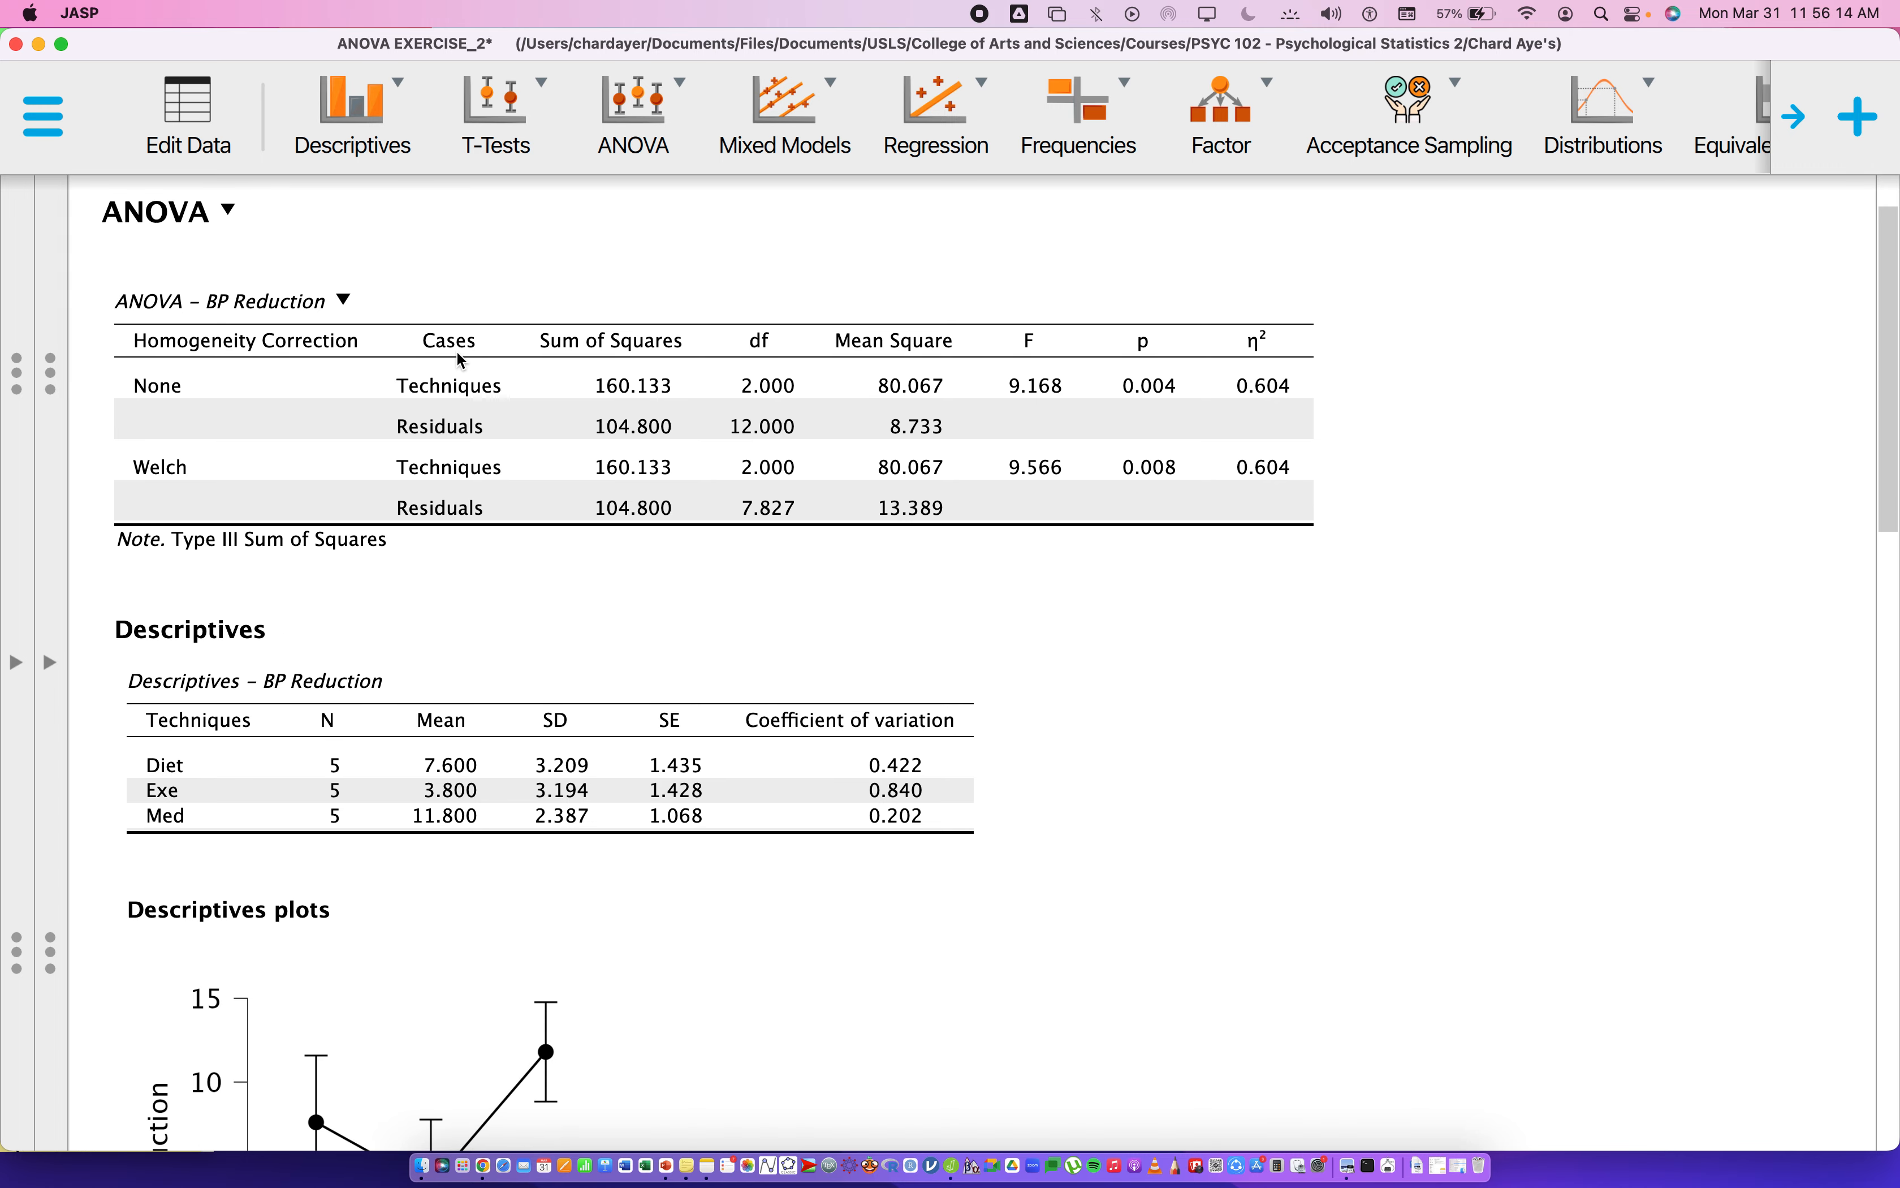
pyautogui.click(346, 301)
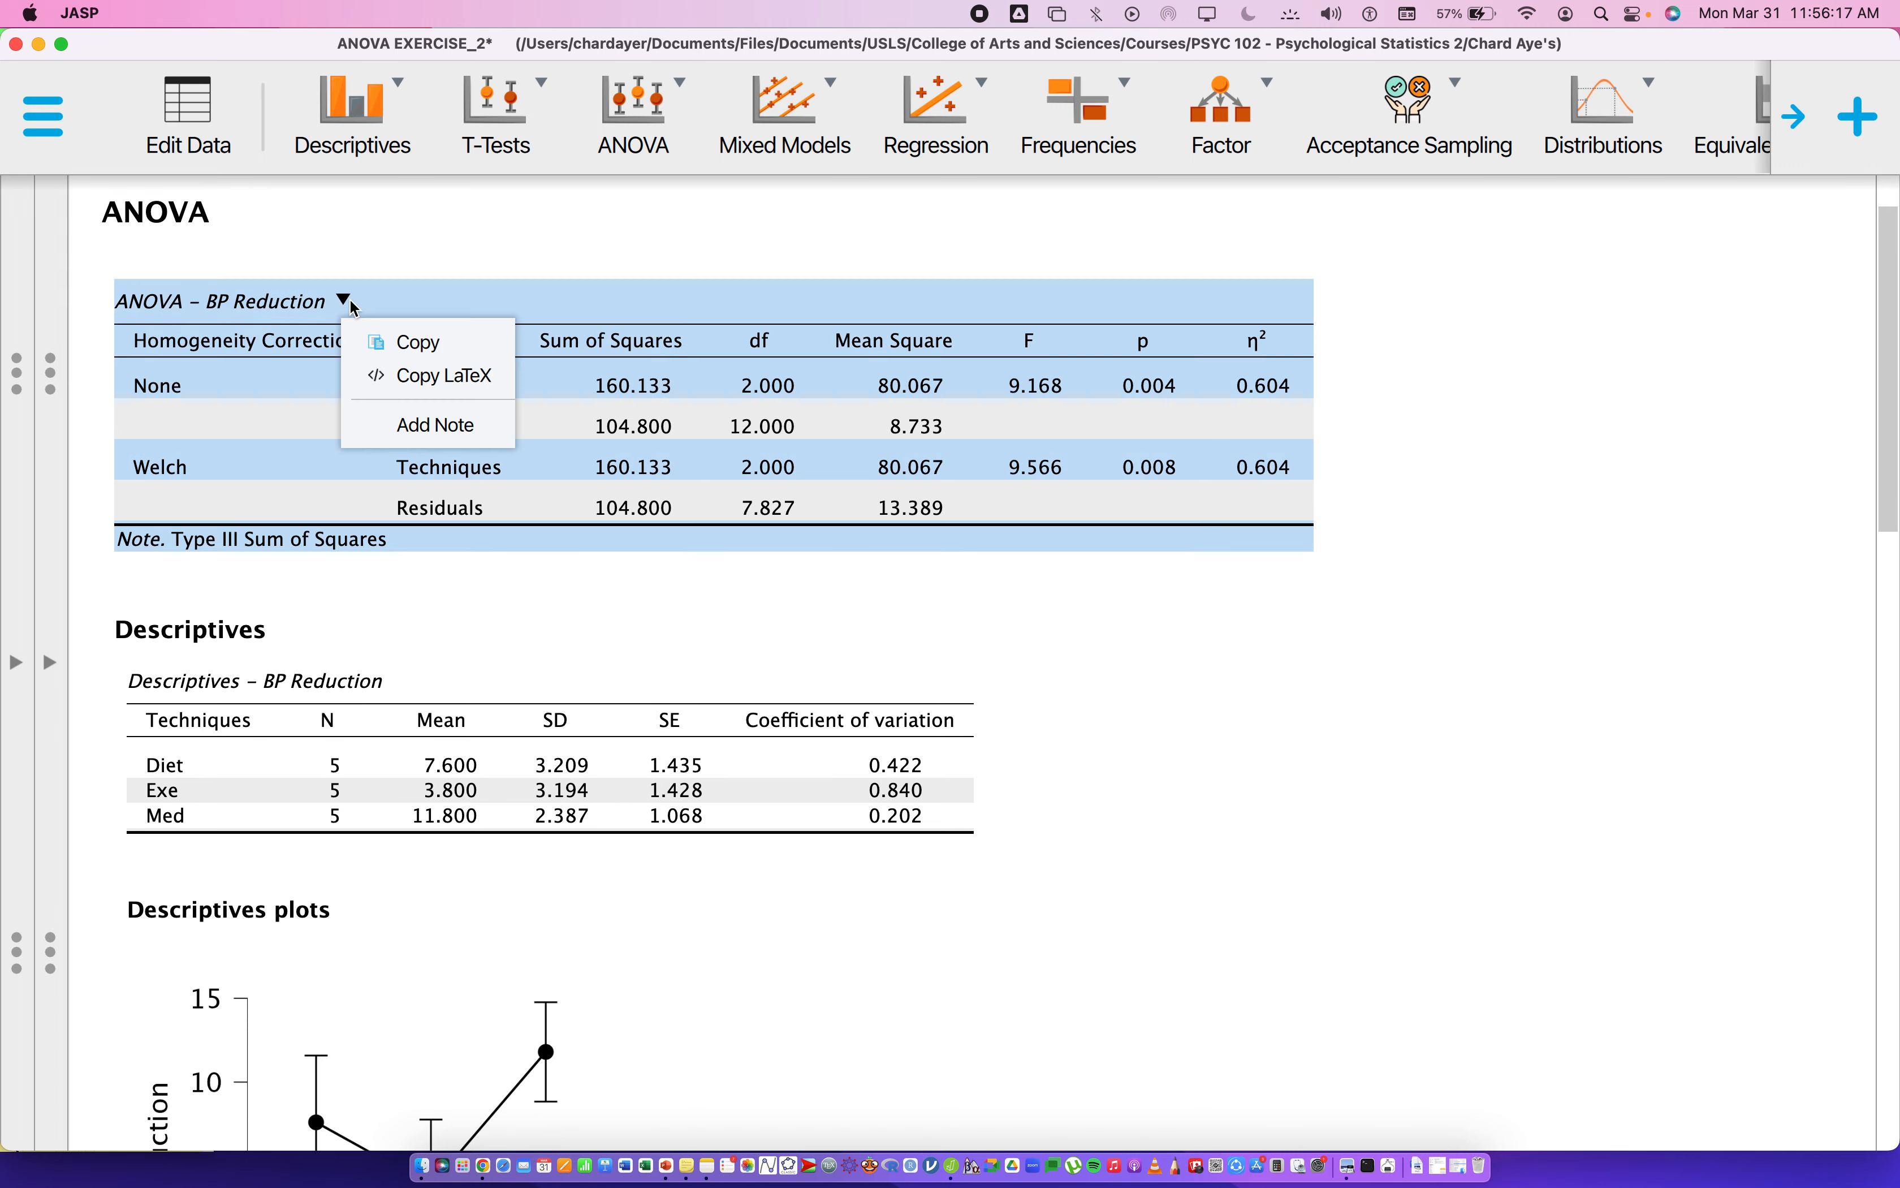
pyautogui.click(577, 629)
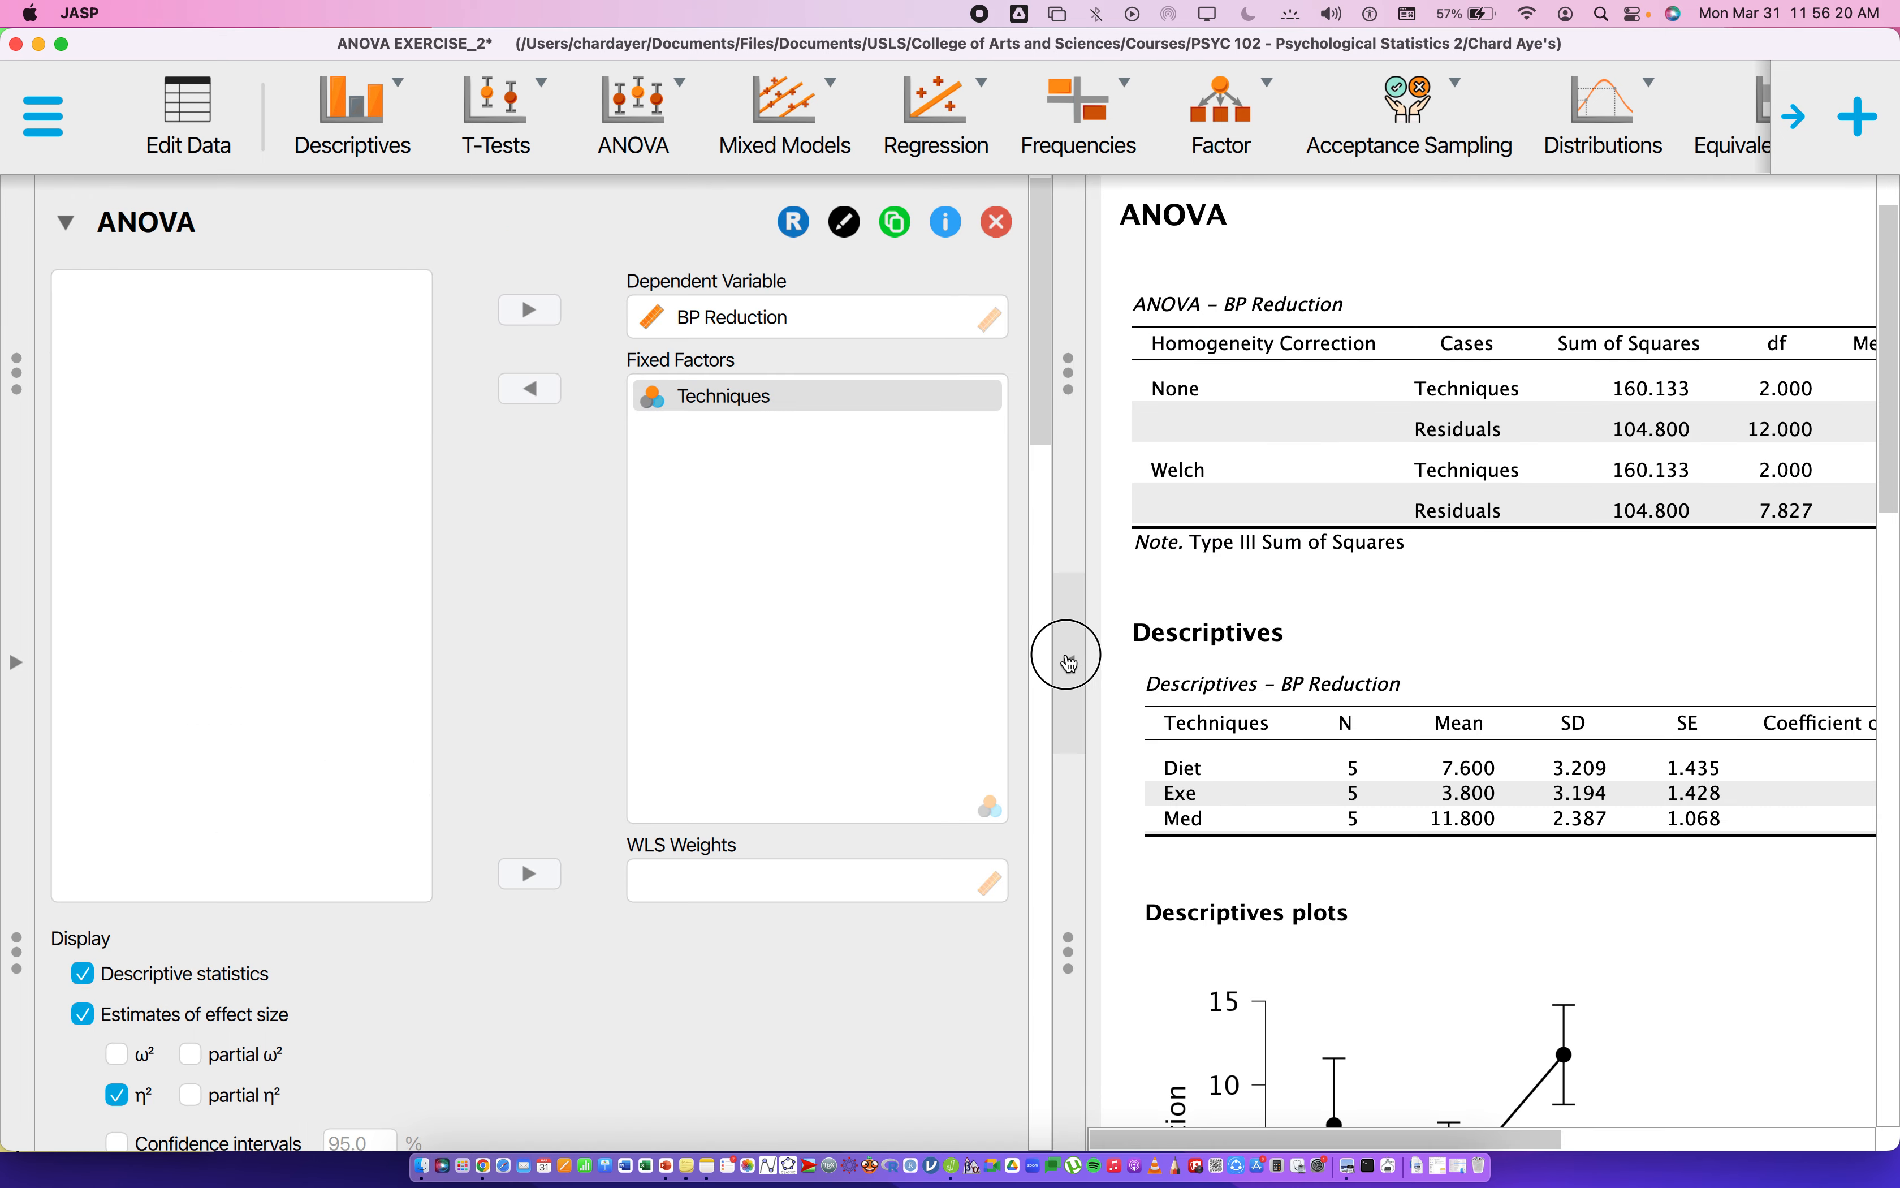
pyautogui.click(1069, 660)
pyautogui.scroll(-10, 621, 568)
pyautogui.scroll(-5, 615, 559)
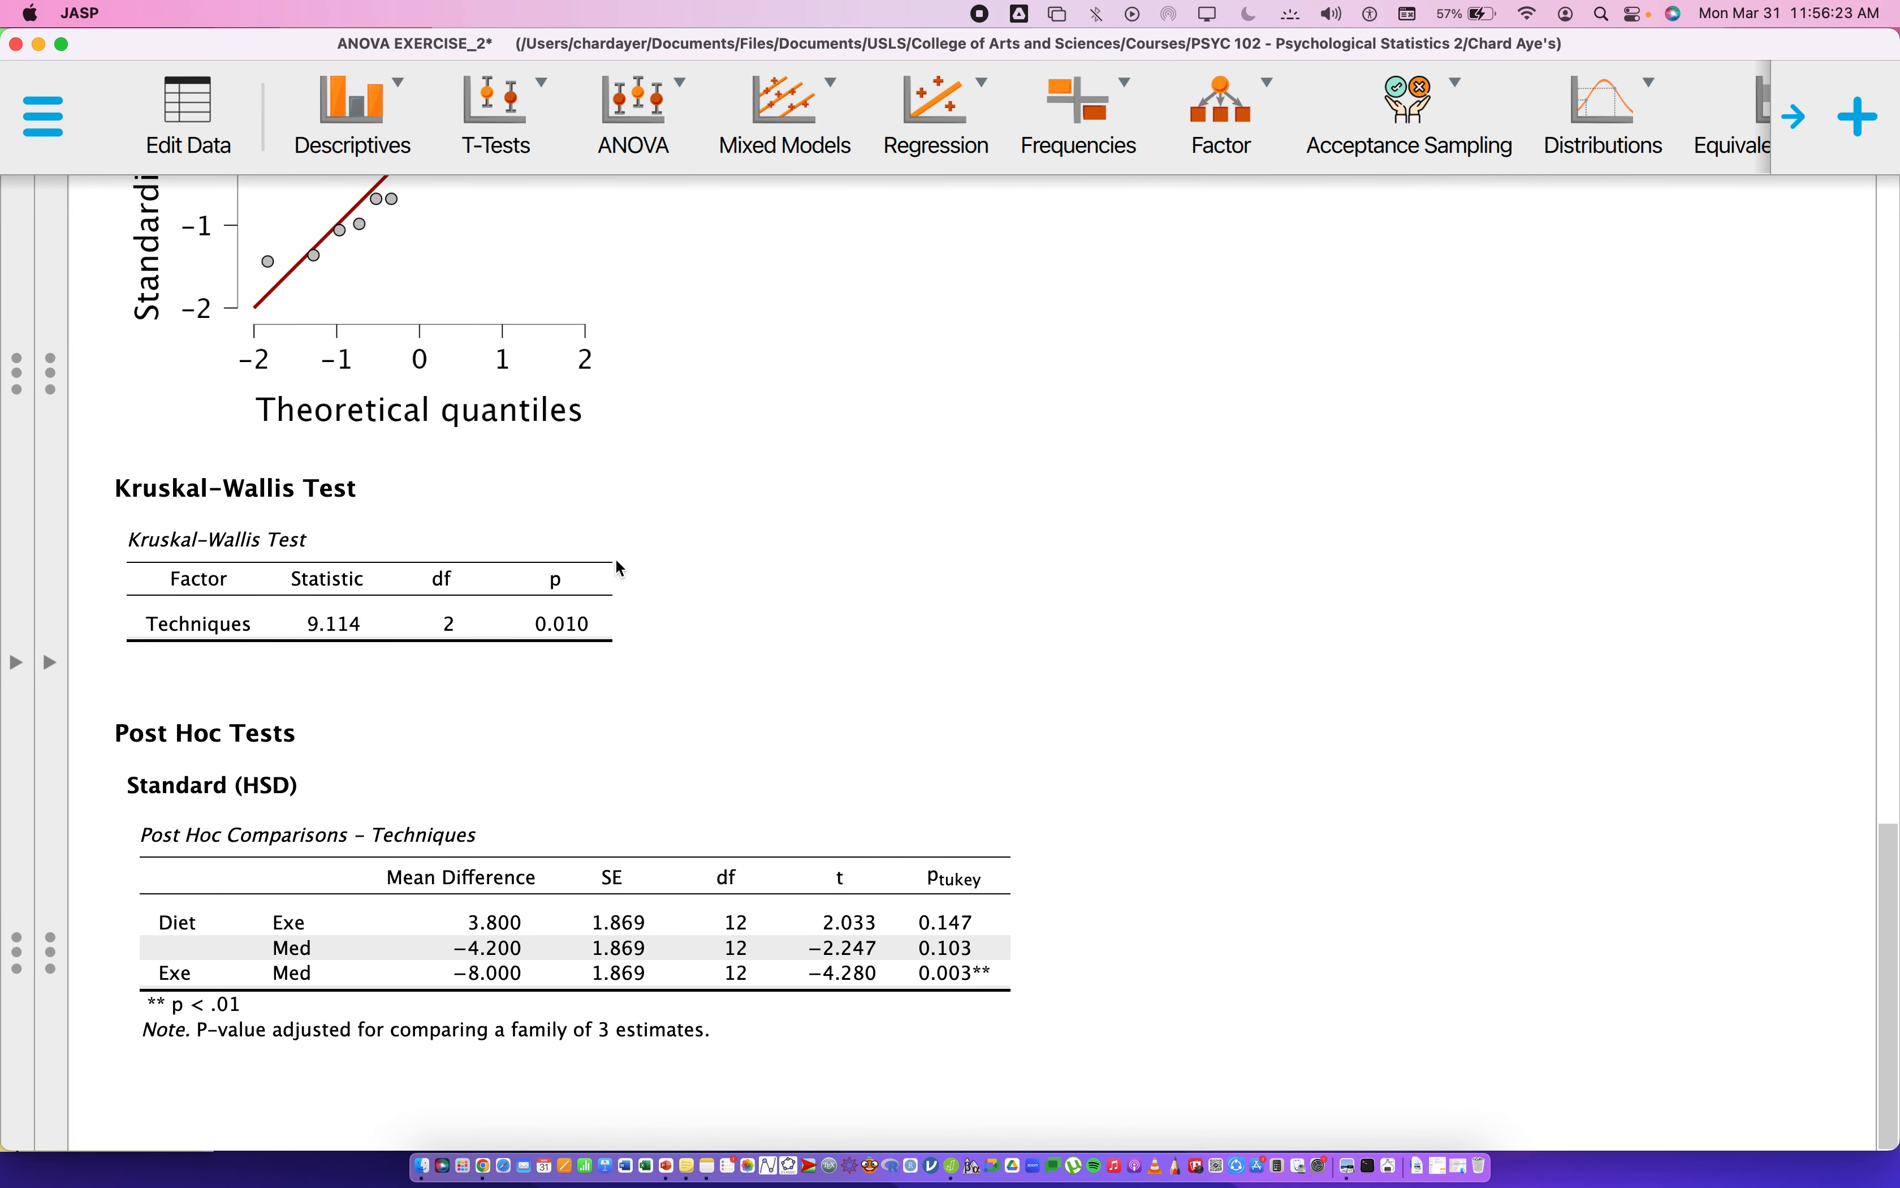
pyautogui.scroll(20, 615, 558)
# - Add an empty introductory note to the ANOVA results section
pyautogui.click(233, 308)
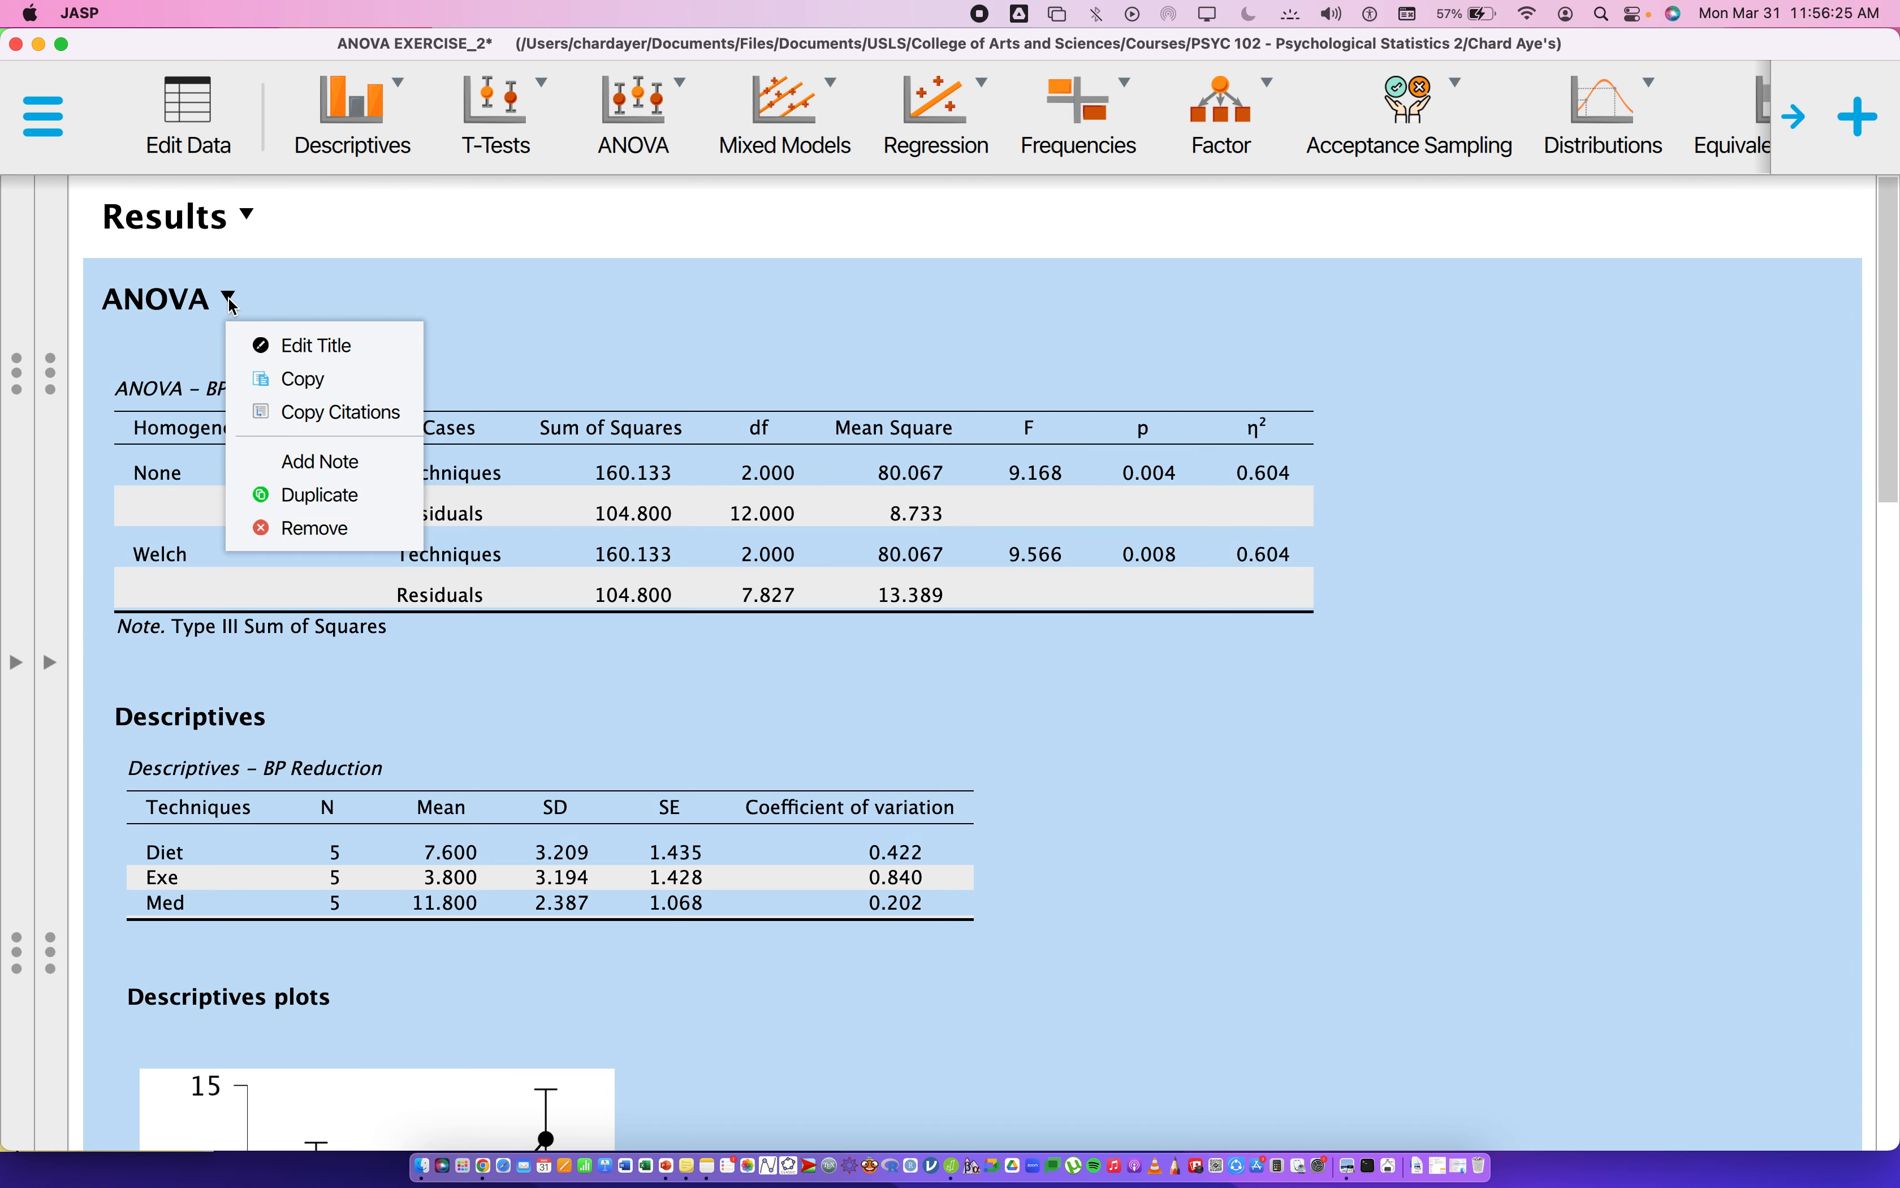
pyautogui.click(346, 477)
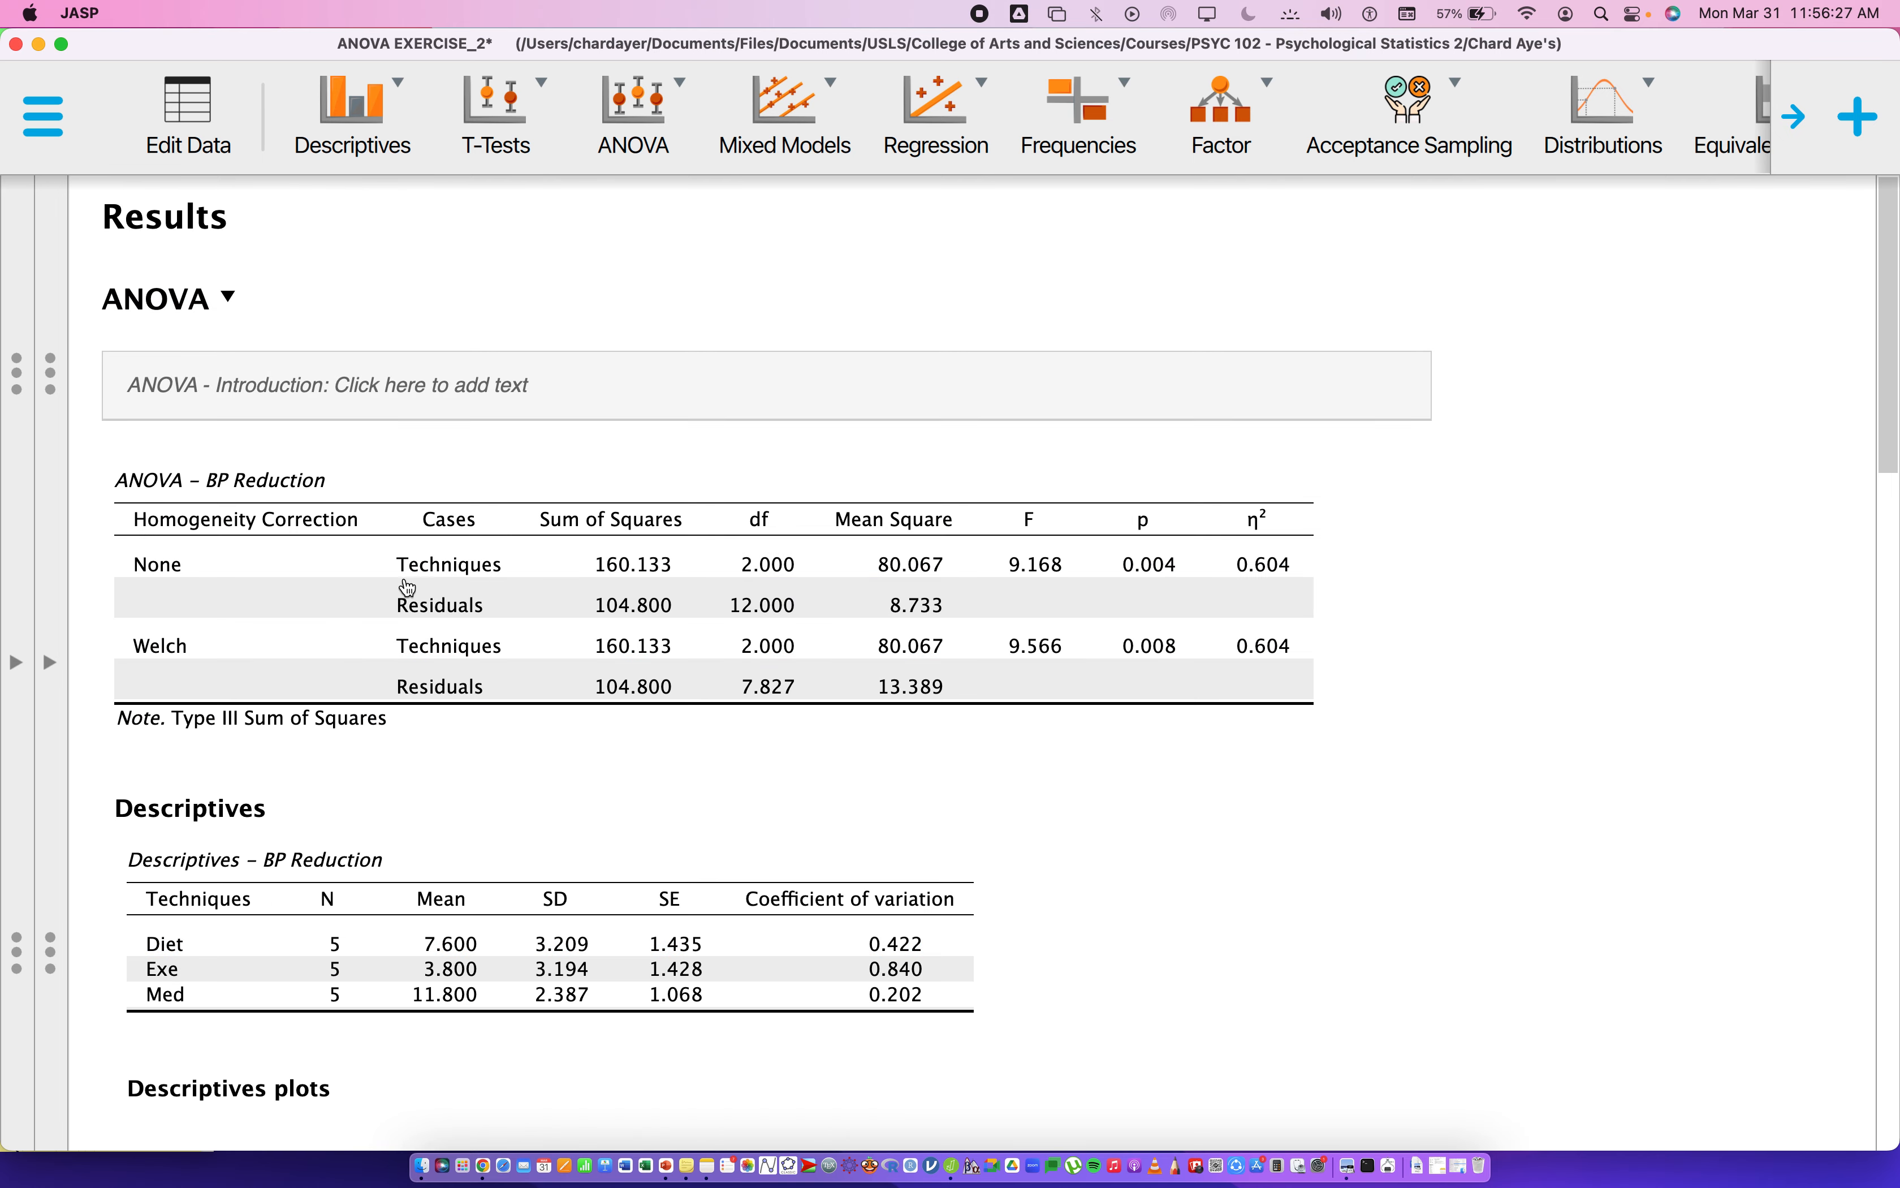
pyautogui.click(230, 298)
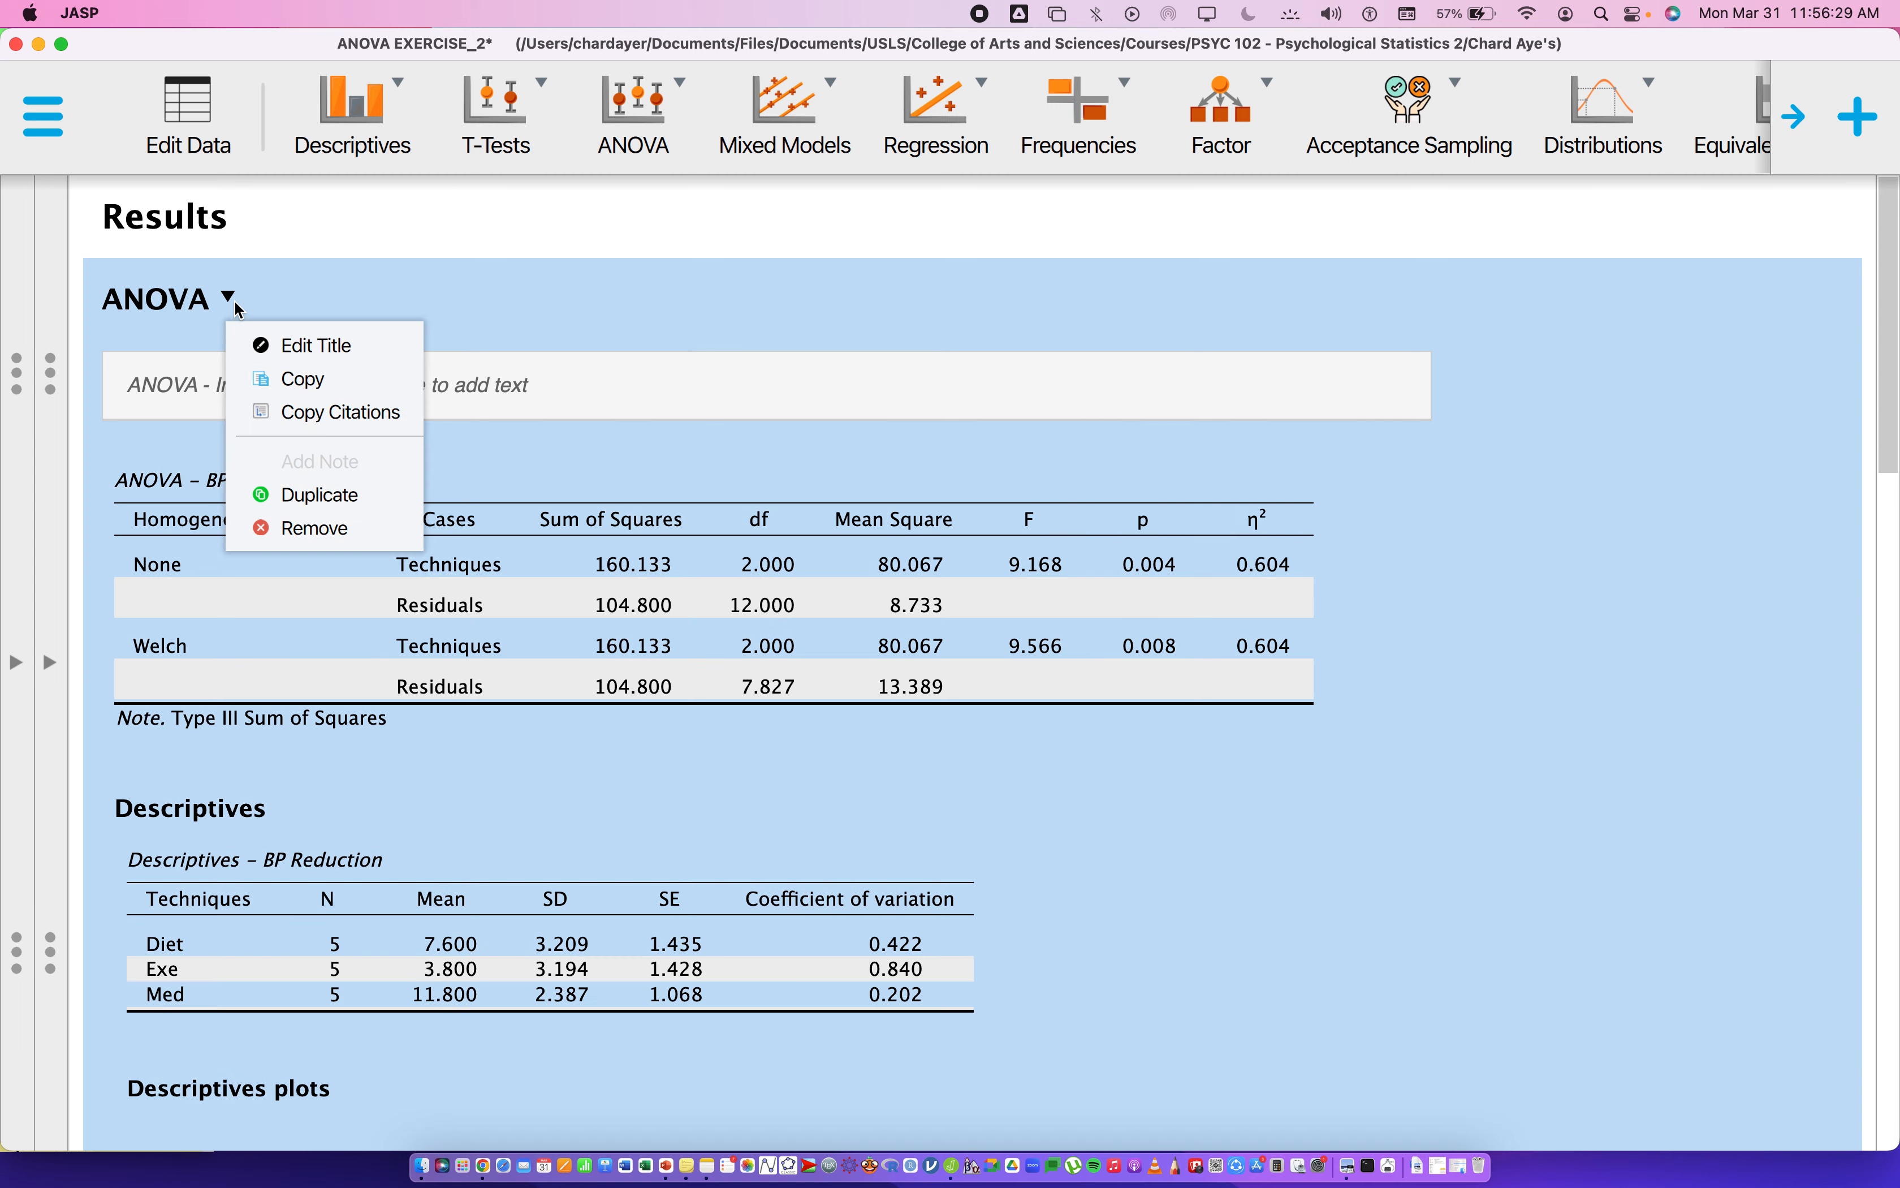
pyautogui.click(505, 436)
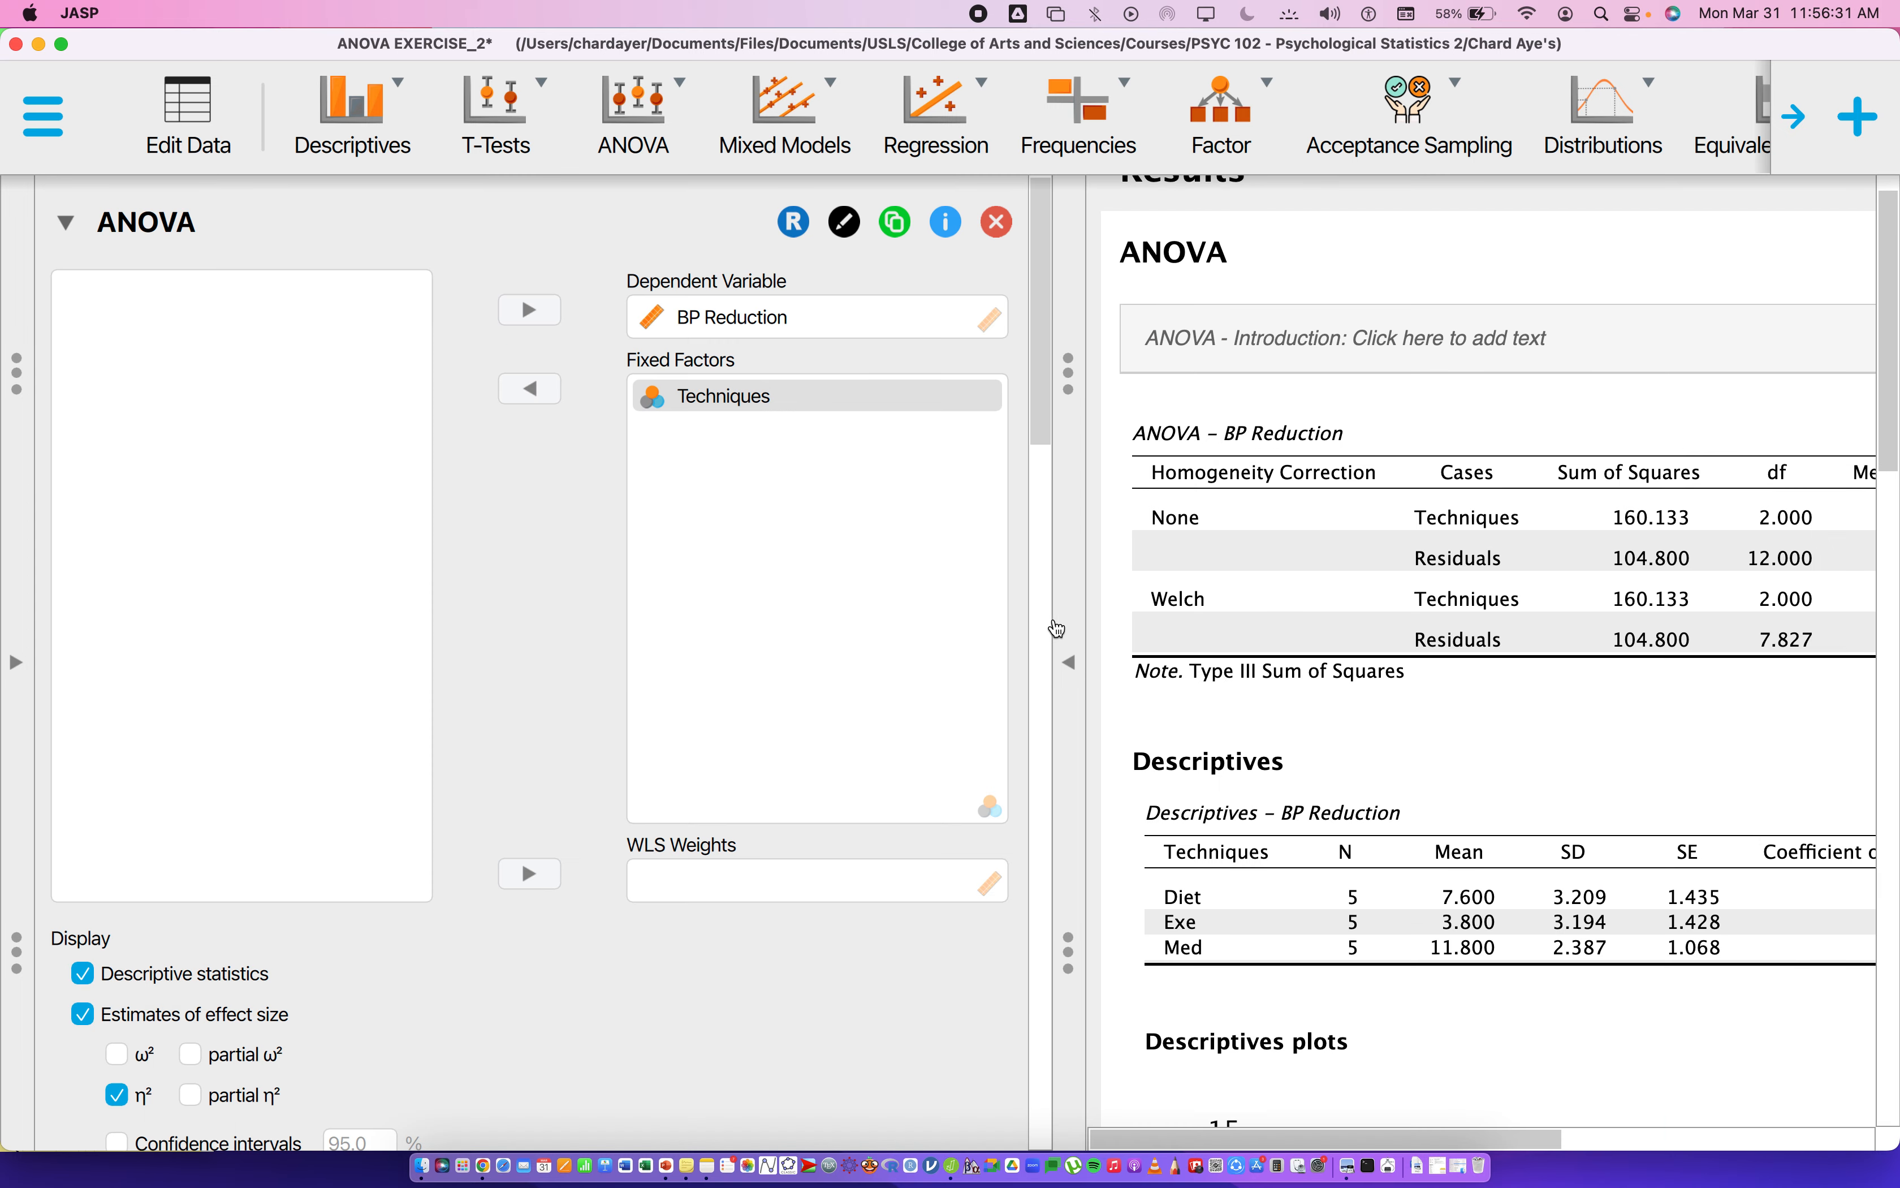
# - Hide the analysis settings to widen the results and add an editable note beneath the ANOVA – BP Reduction table
pyautogui.click(1062, 631)
pyautogui.click(346, 419)
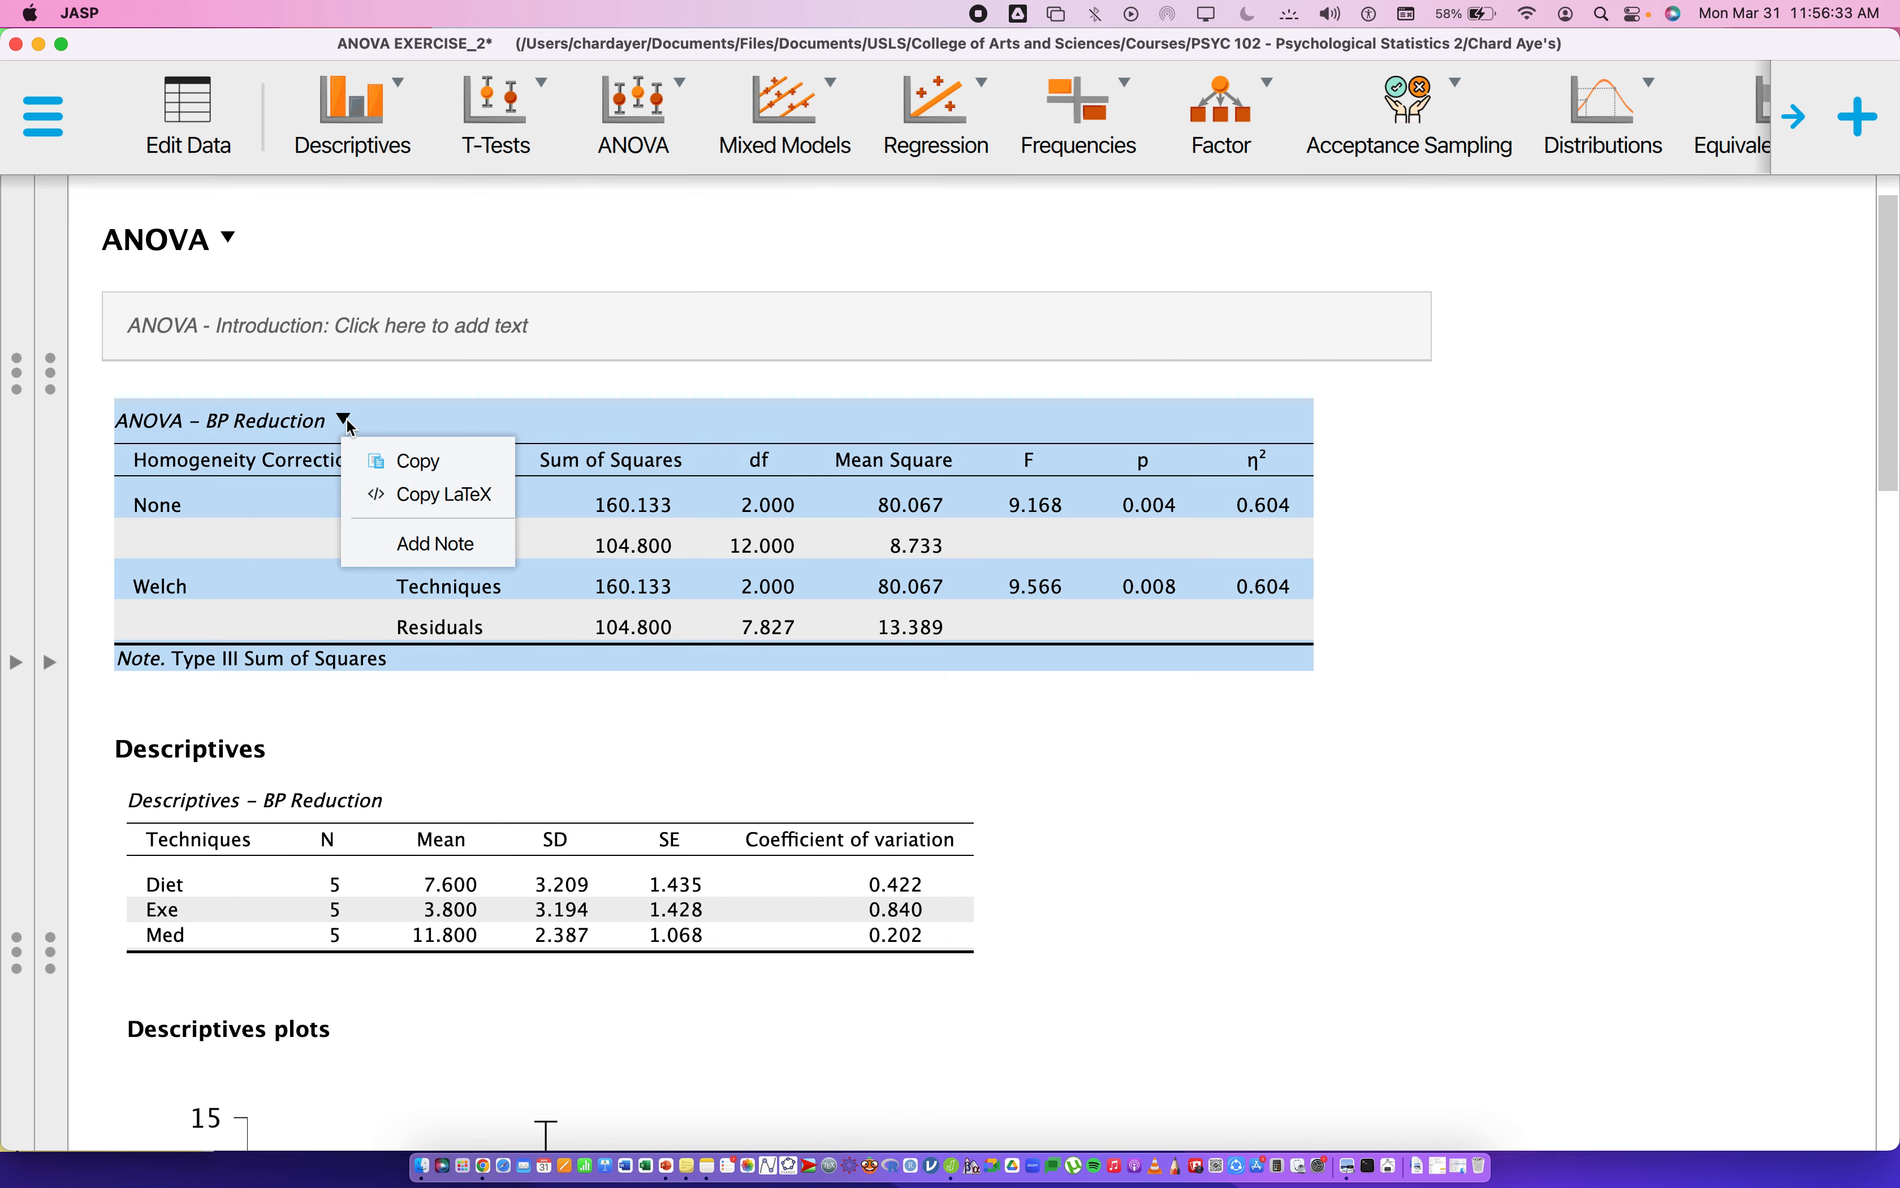
pyautogui.click(428, 546)
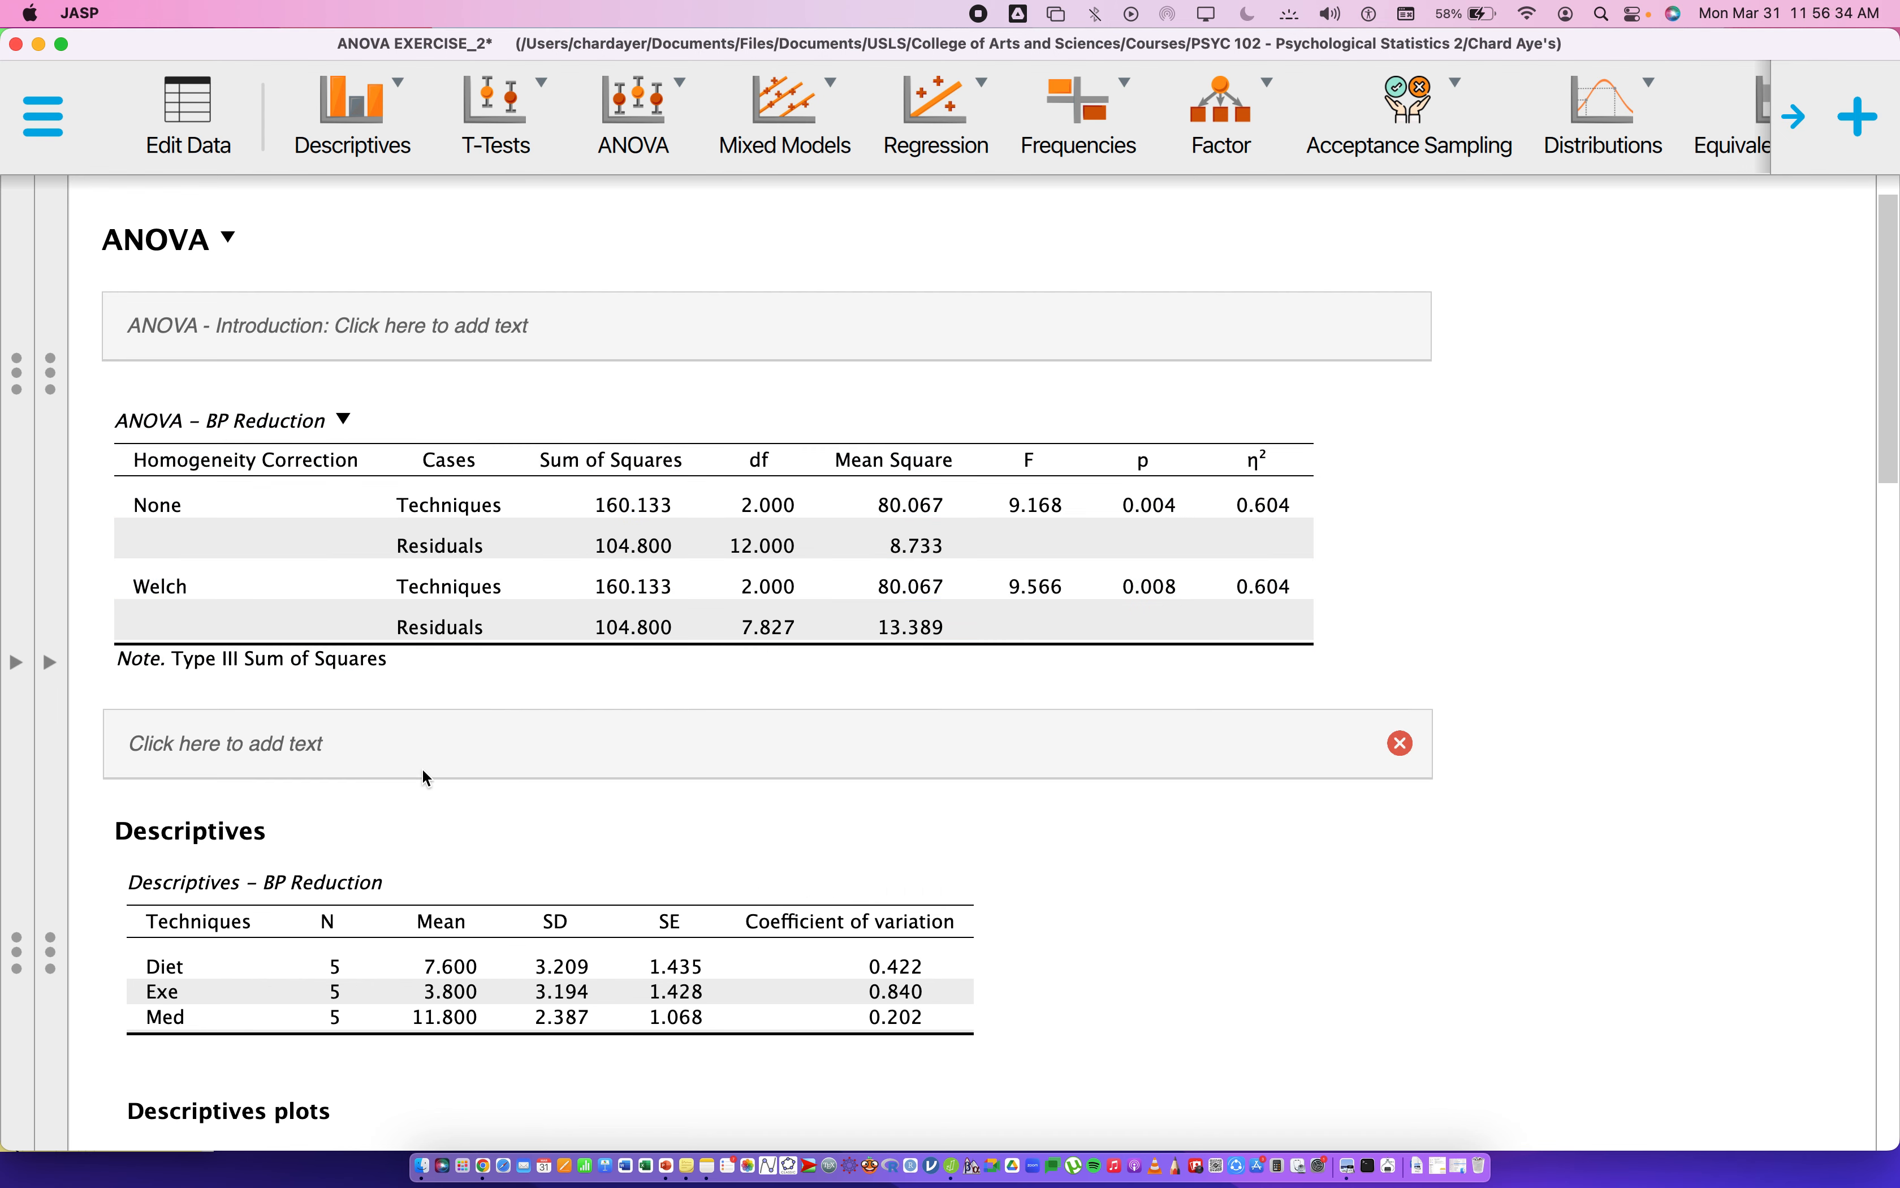
pyautogui.click(336, 755)
pyautogui.scroll(-5, 691, 841)
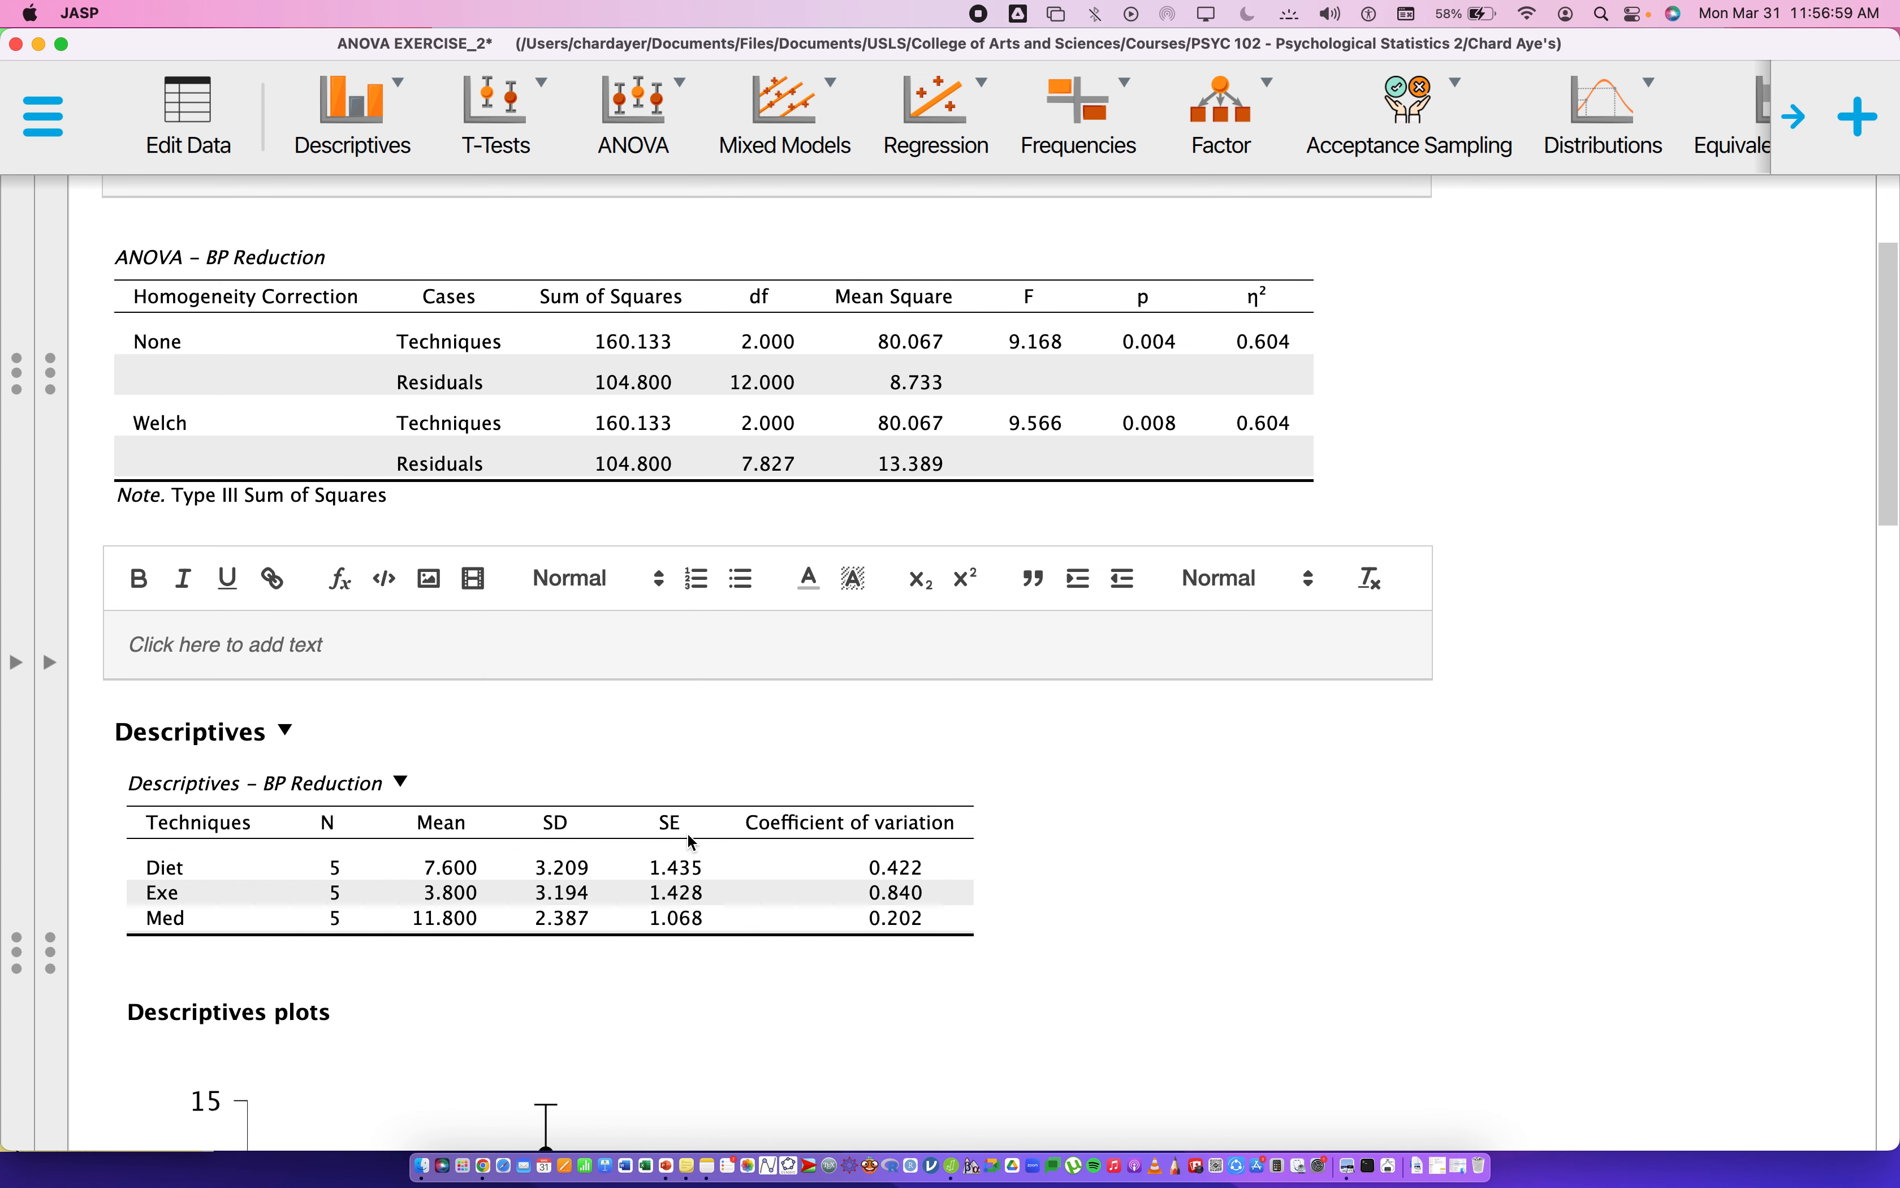
# - Begin the ANOVA table note with "Using One-Way ANOVA, F-test results reveals that there is a significant difference in the Blood Pressure Reduction when"
pyautogui.write('Using O')
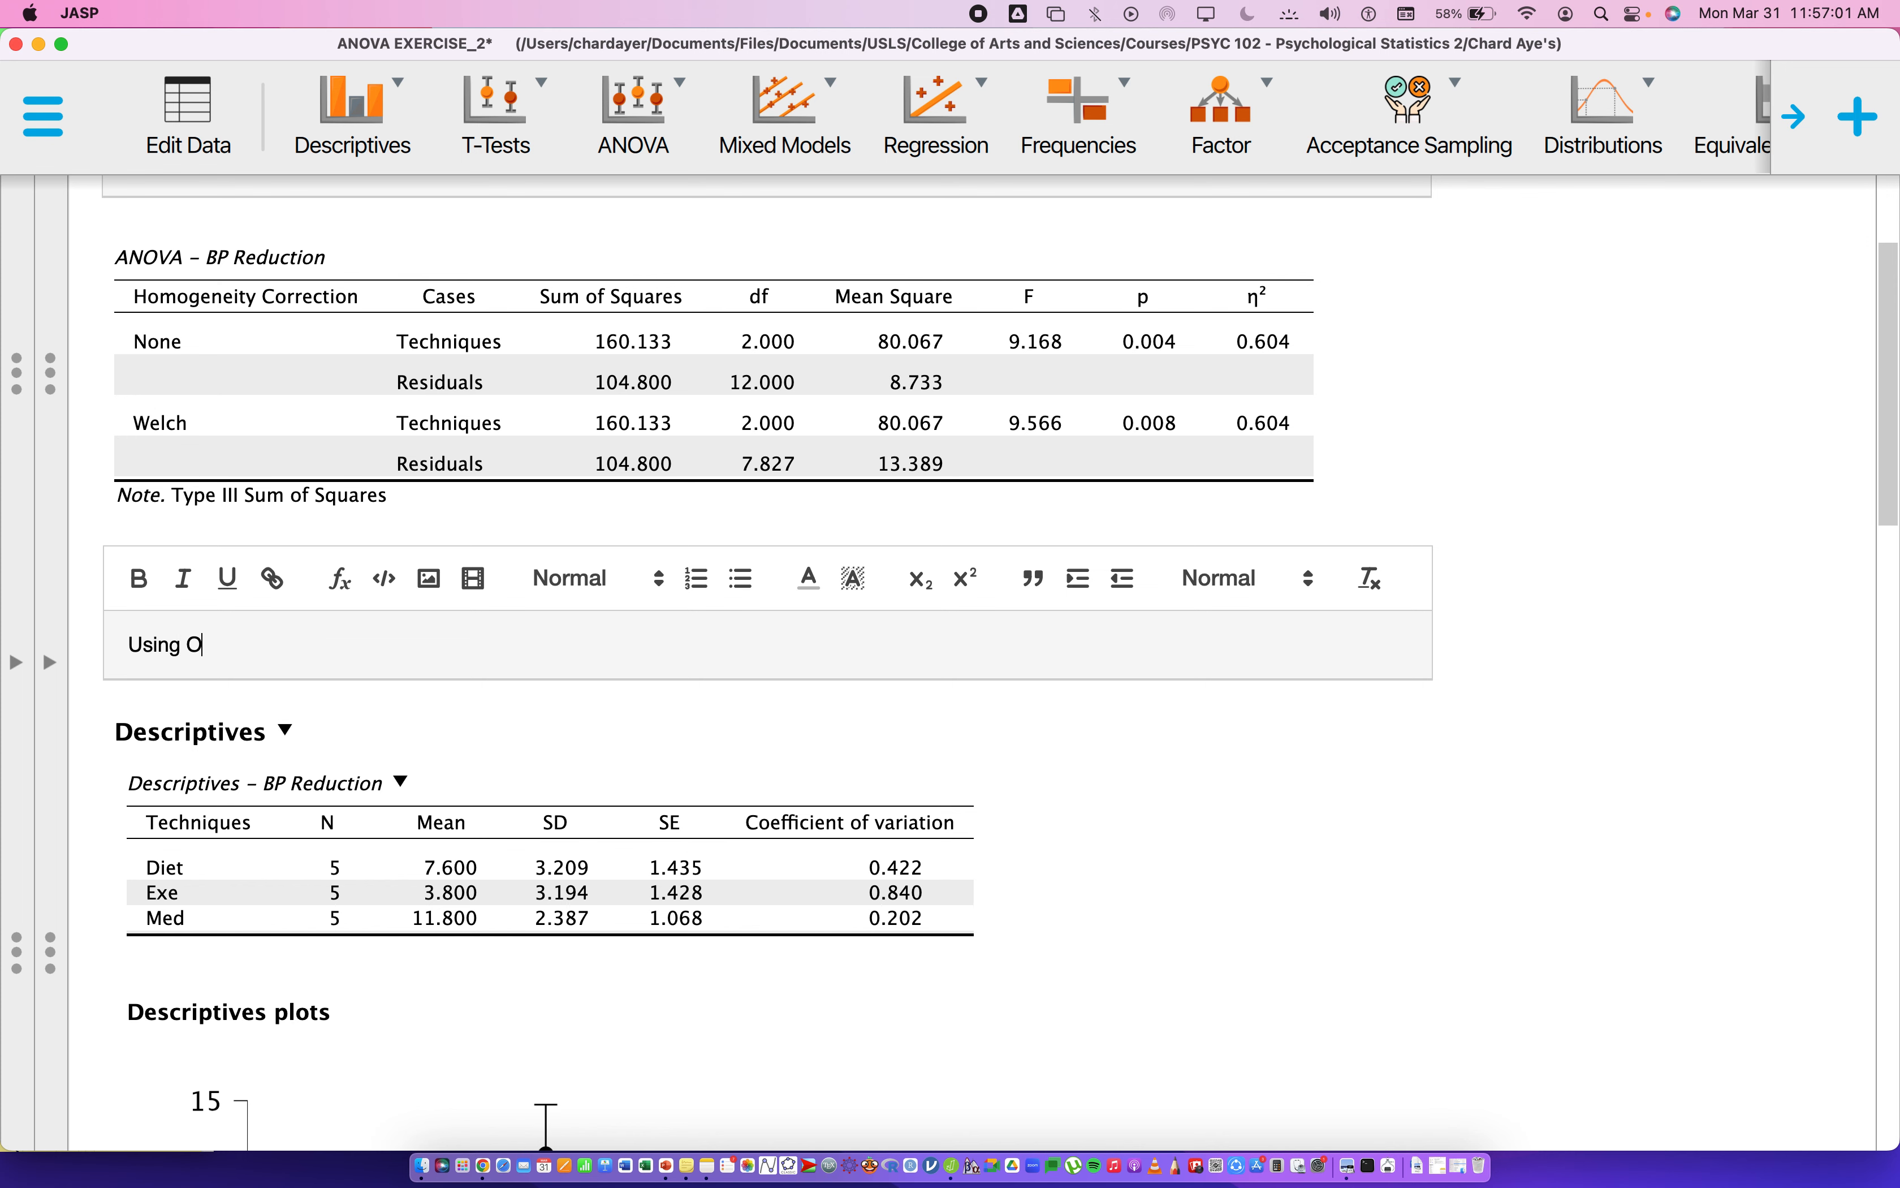
pyautogui.write('ne-Way ANOVA,')
pyautogui.write('F-test re')
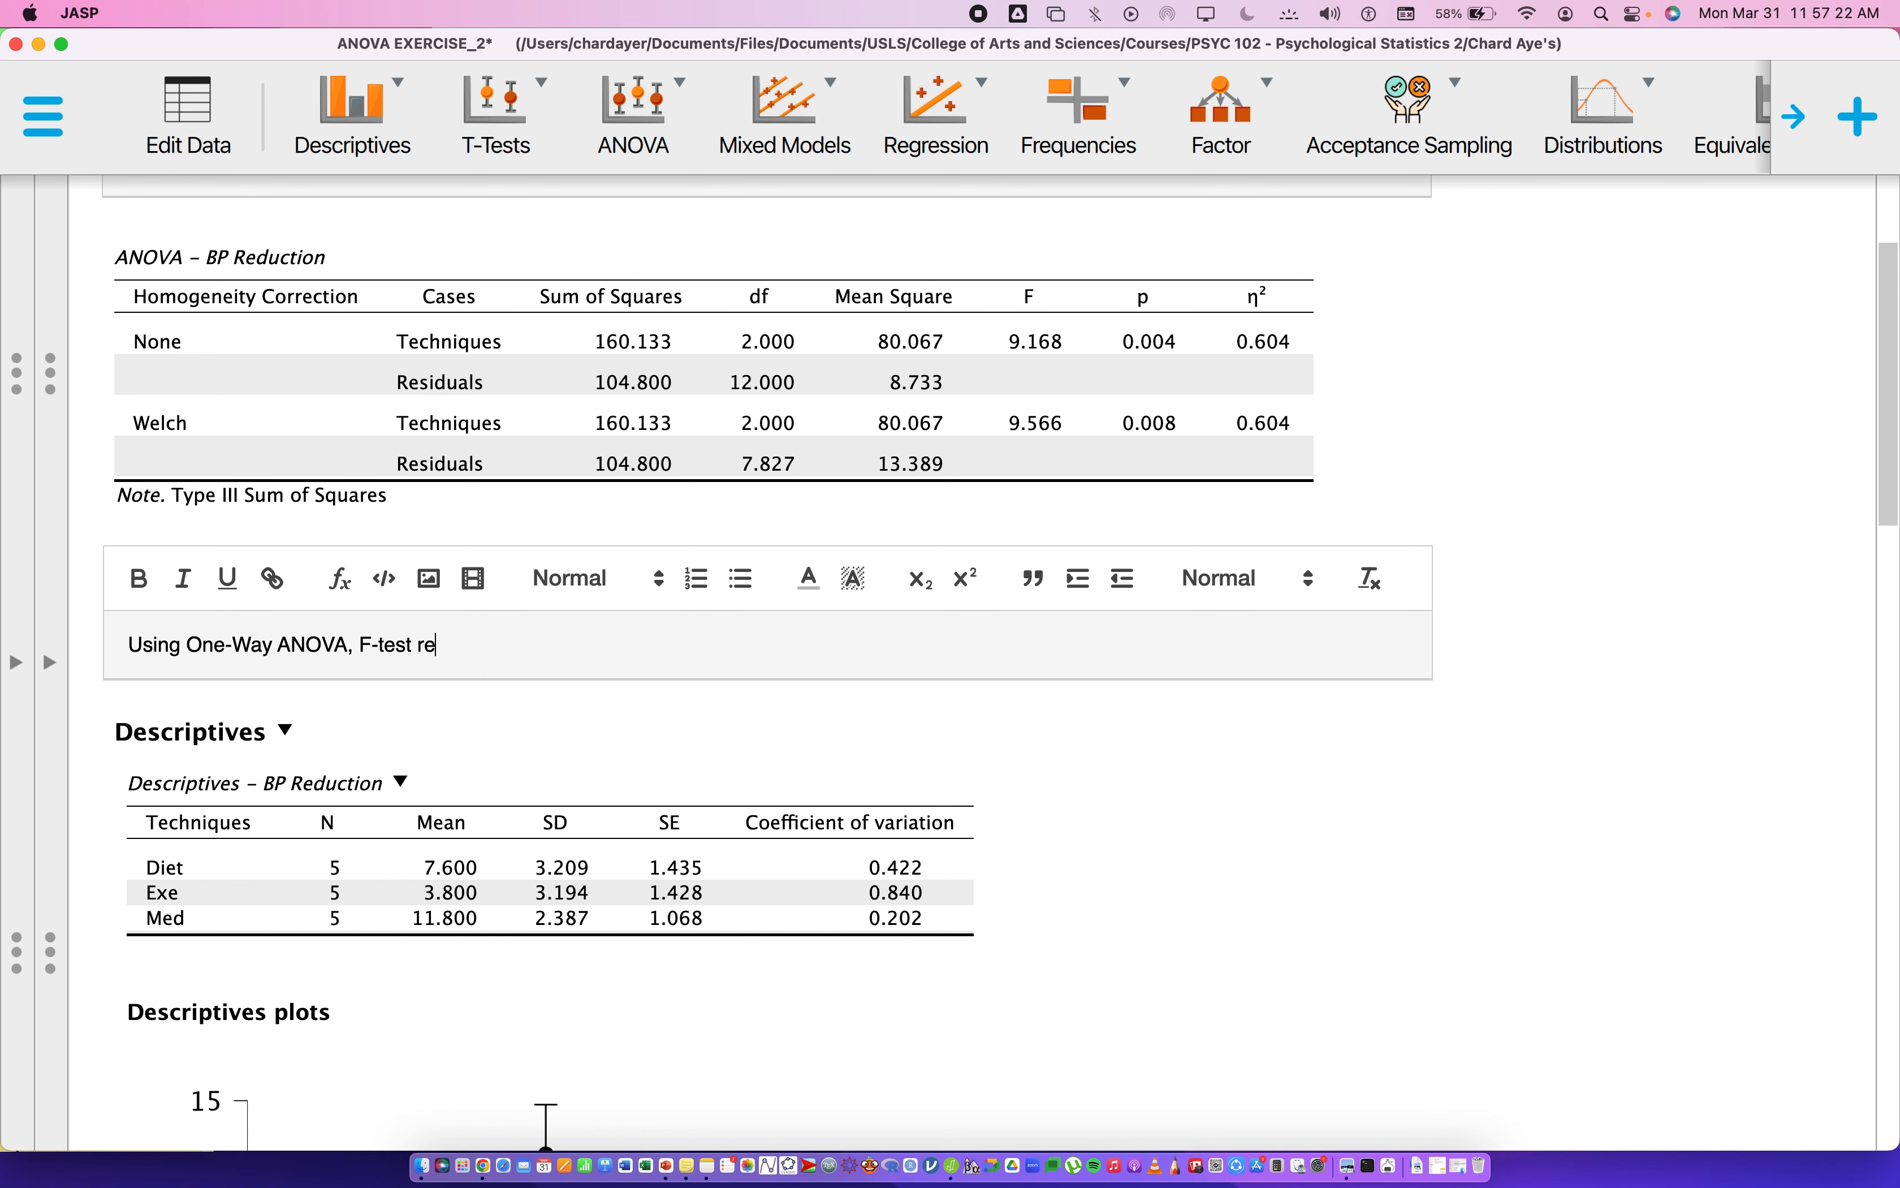
pyautogui.write('sults reveals that there is a signifi')
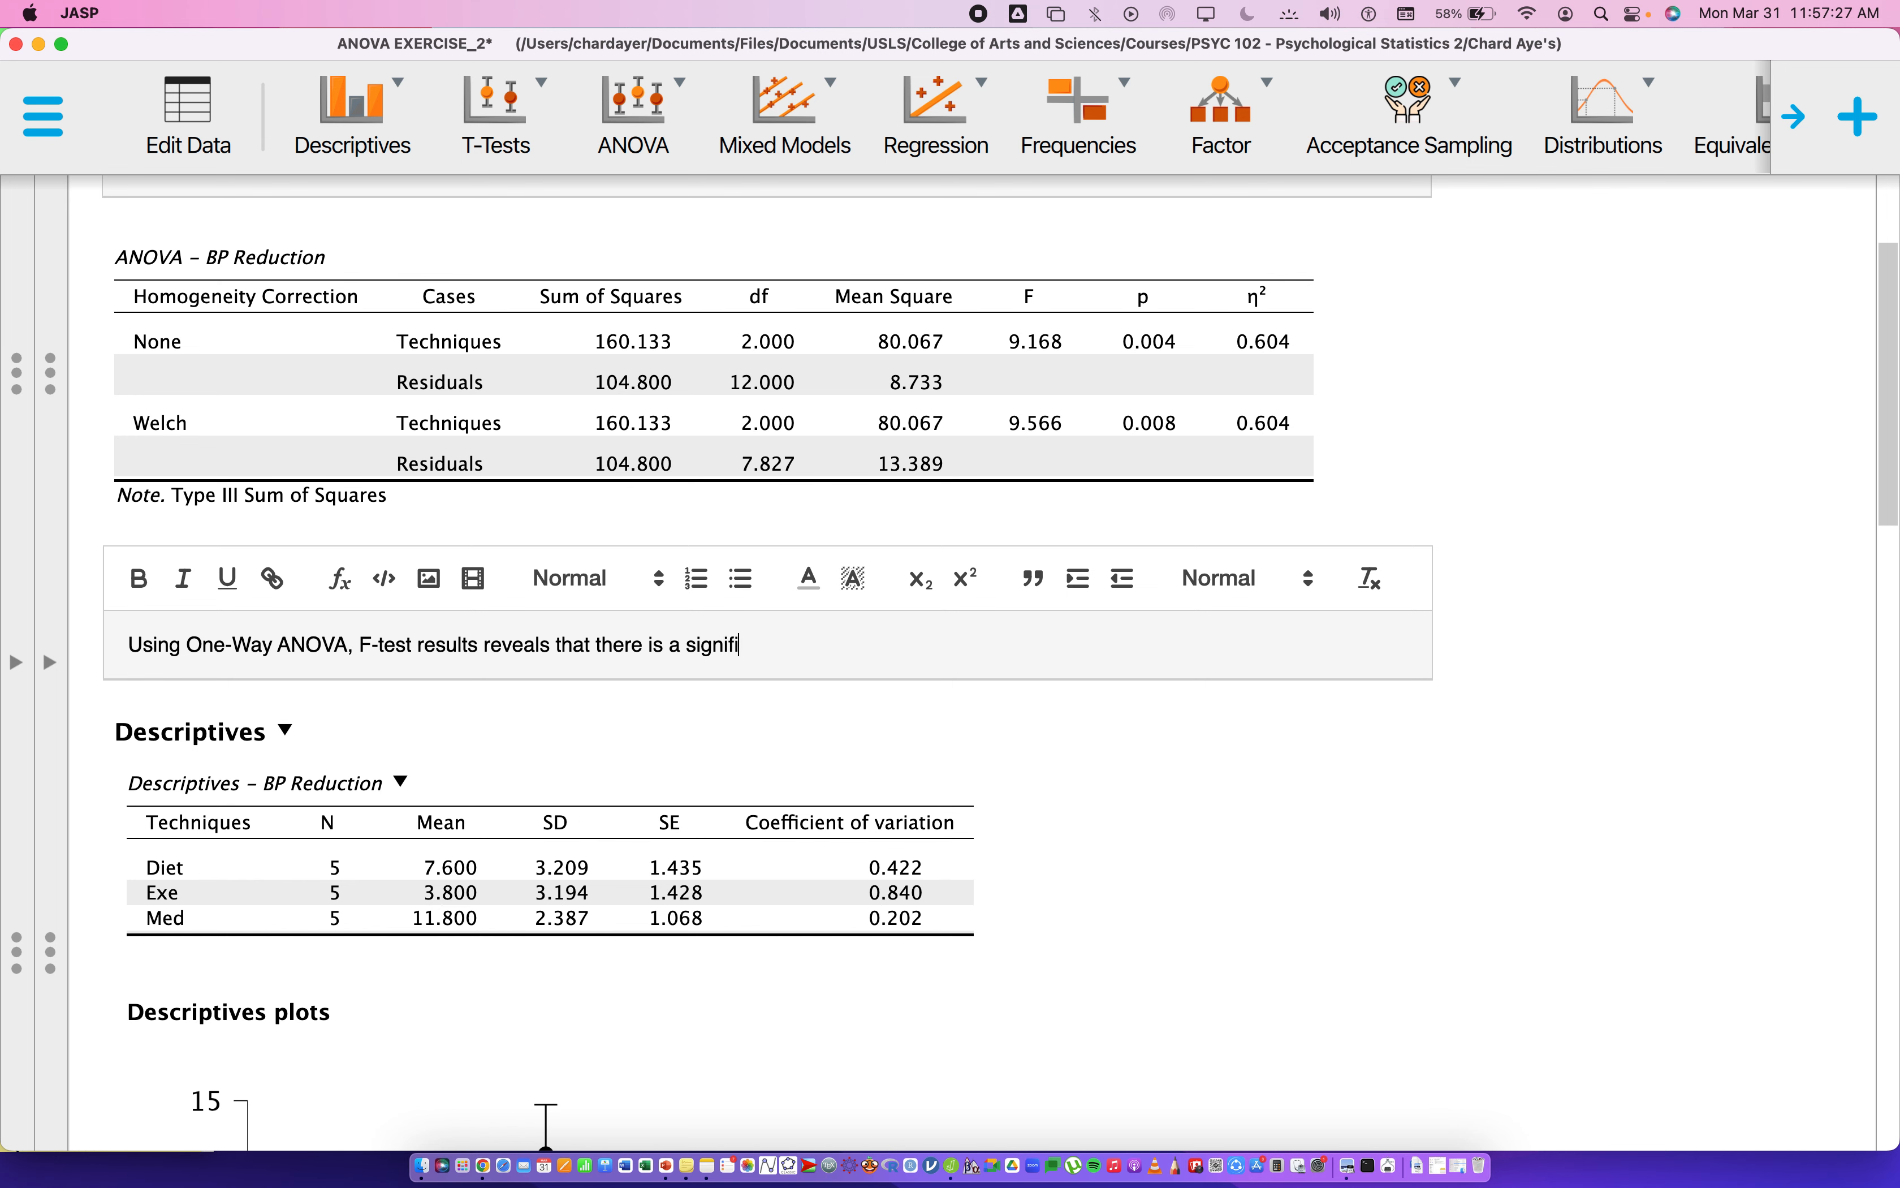
pyautogui.write('cant difference in the BP')
pyautogui.press('BackSpace')
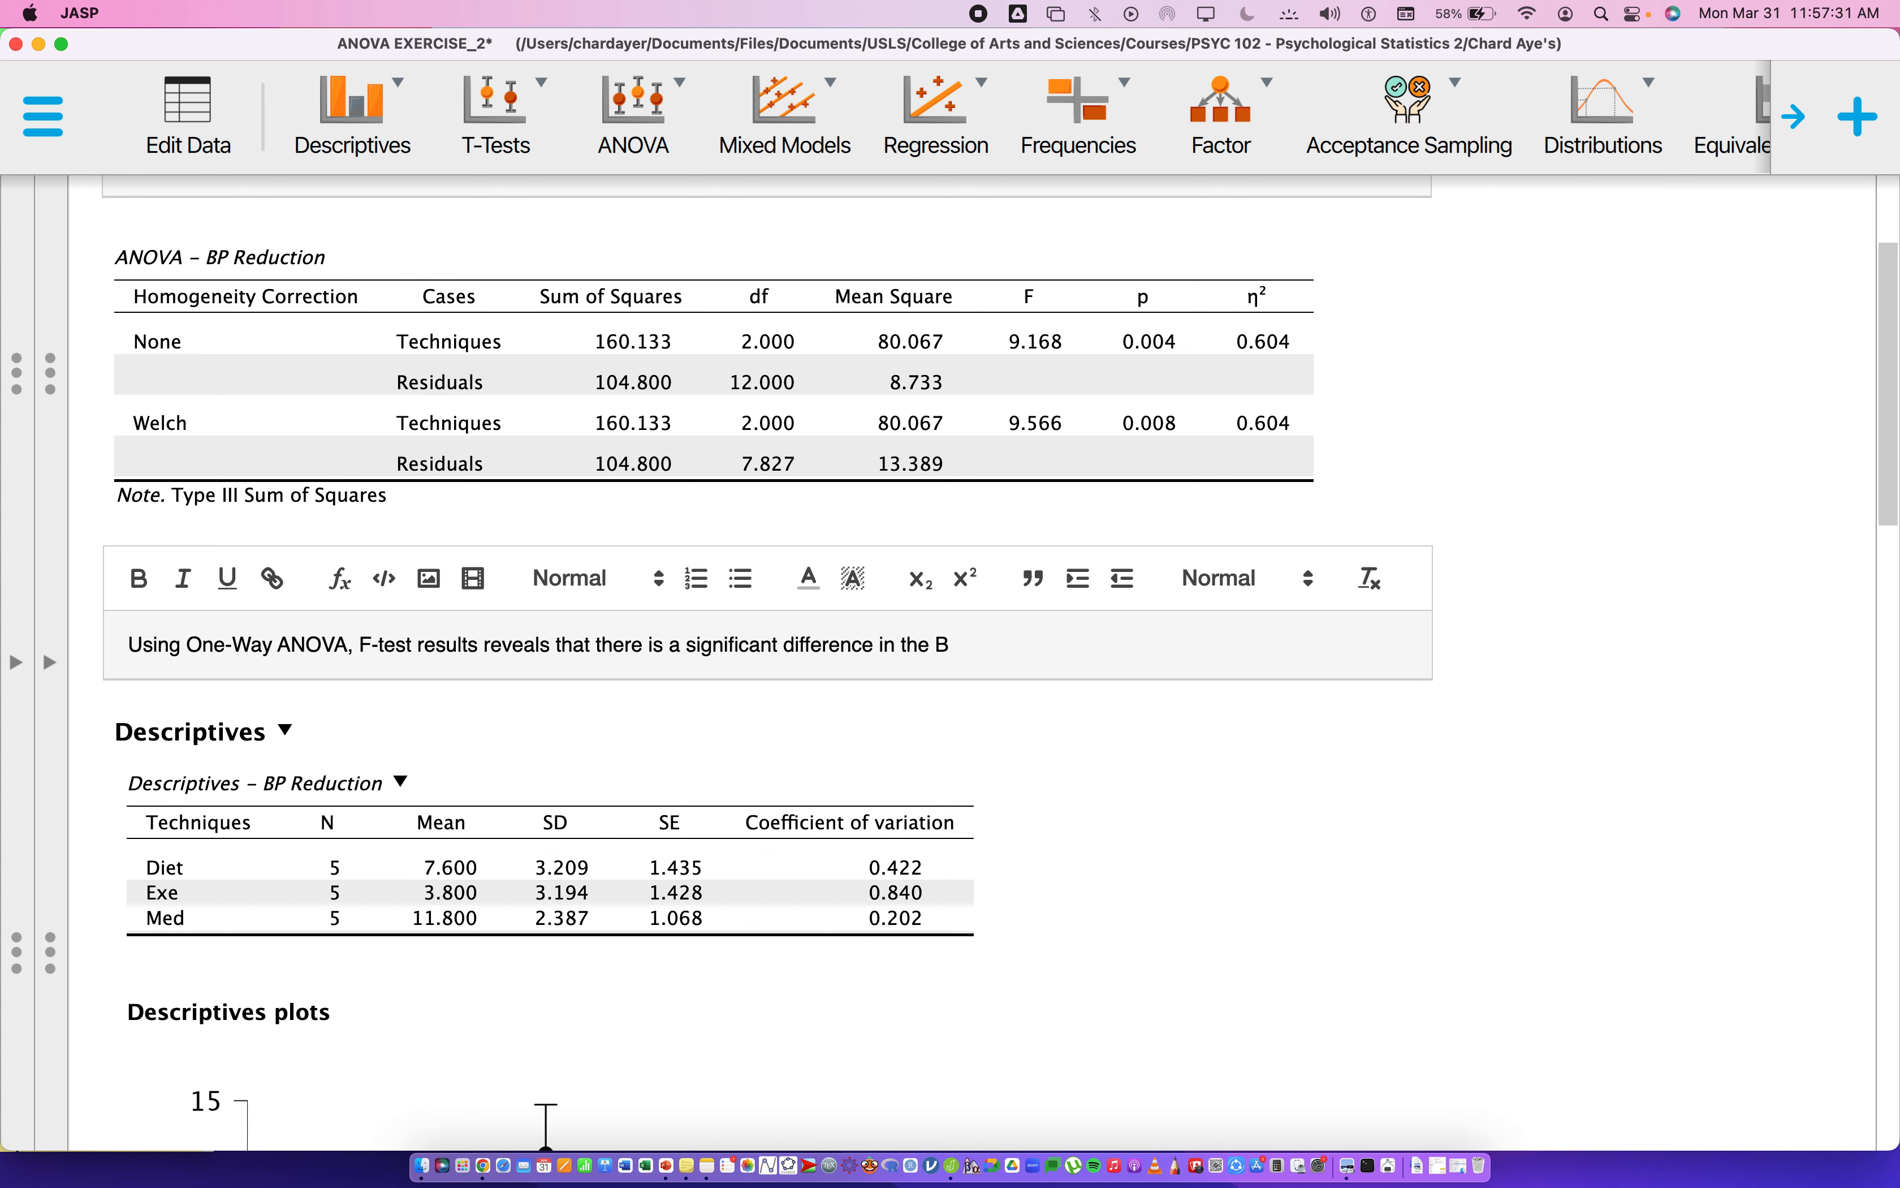
pyautogui.write('lood Pressure Reduction when')
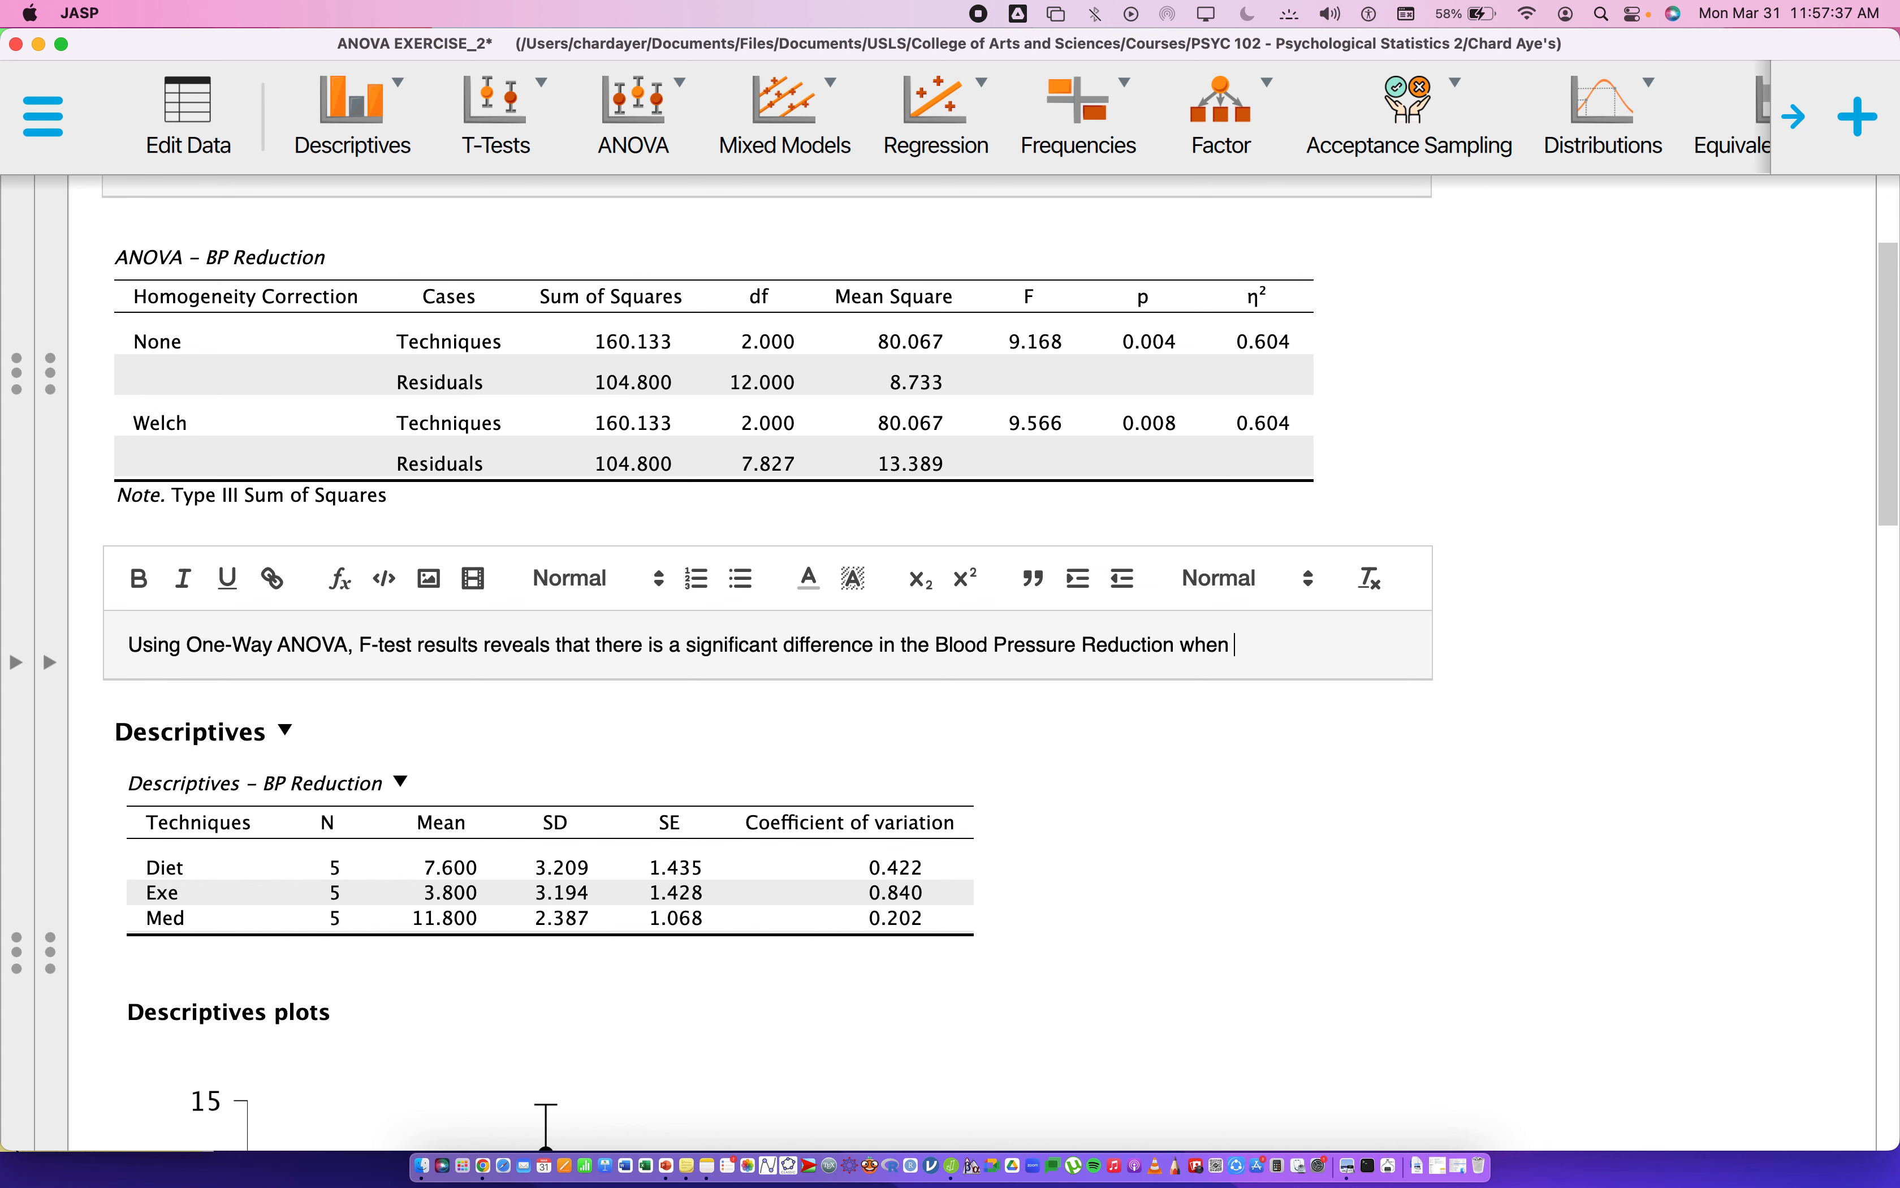
# - Replace the trailing word "when" in the note with "in terms of Technique used"
pyautogui.press('BackSpace')
pyautogui.press('BackSpace')
pyautogui.press('BackSpace')
pyautogui.press('BackSpace')
pyautogui.press('BackSpace')
pyautogui.write('in terms of Techniqu')
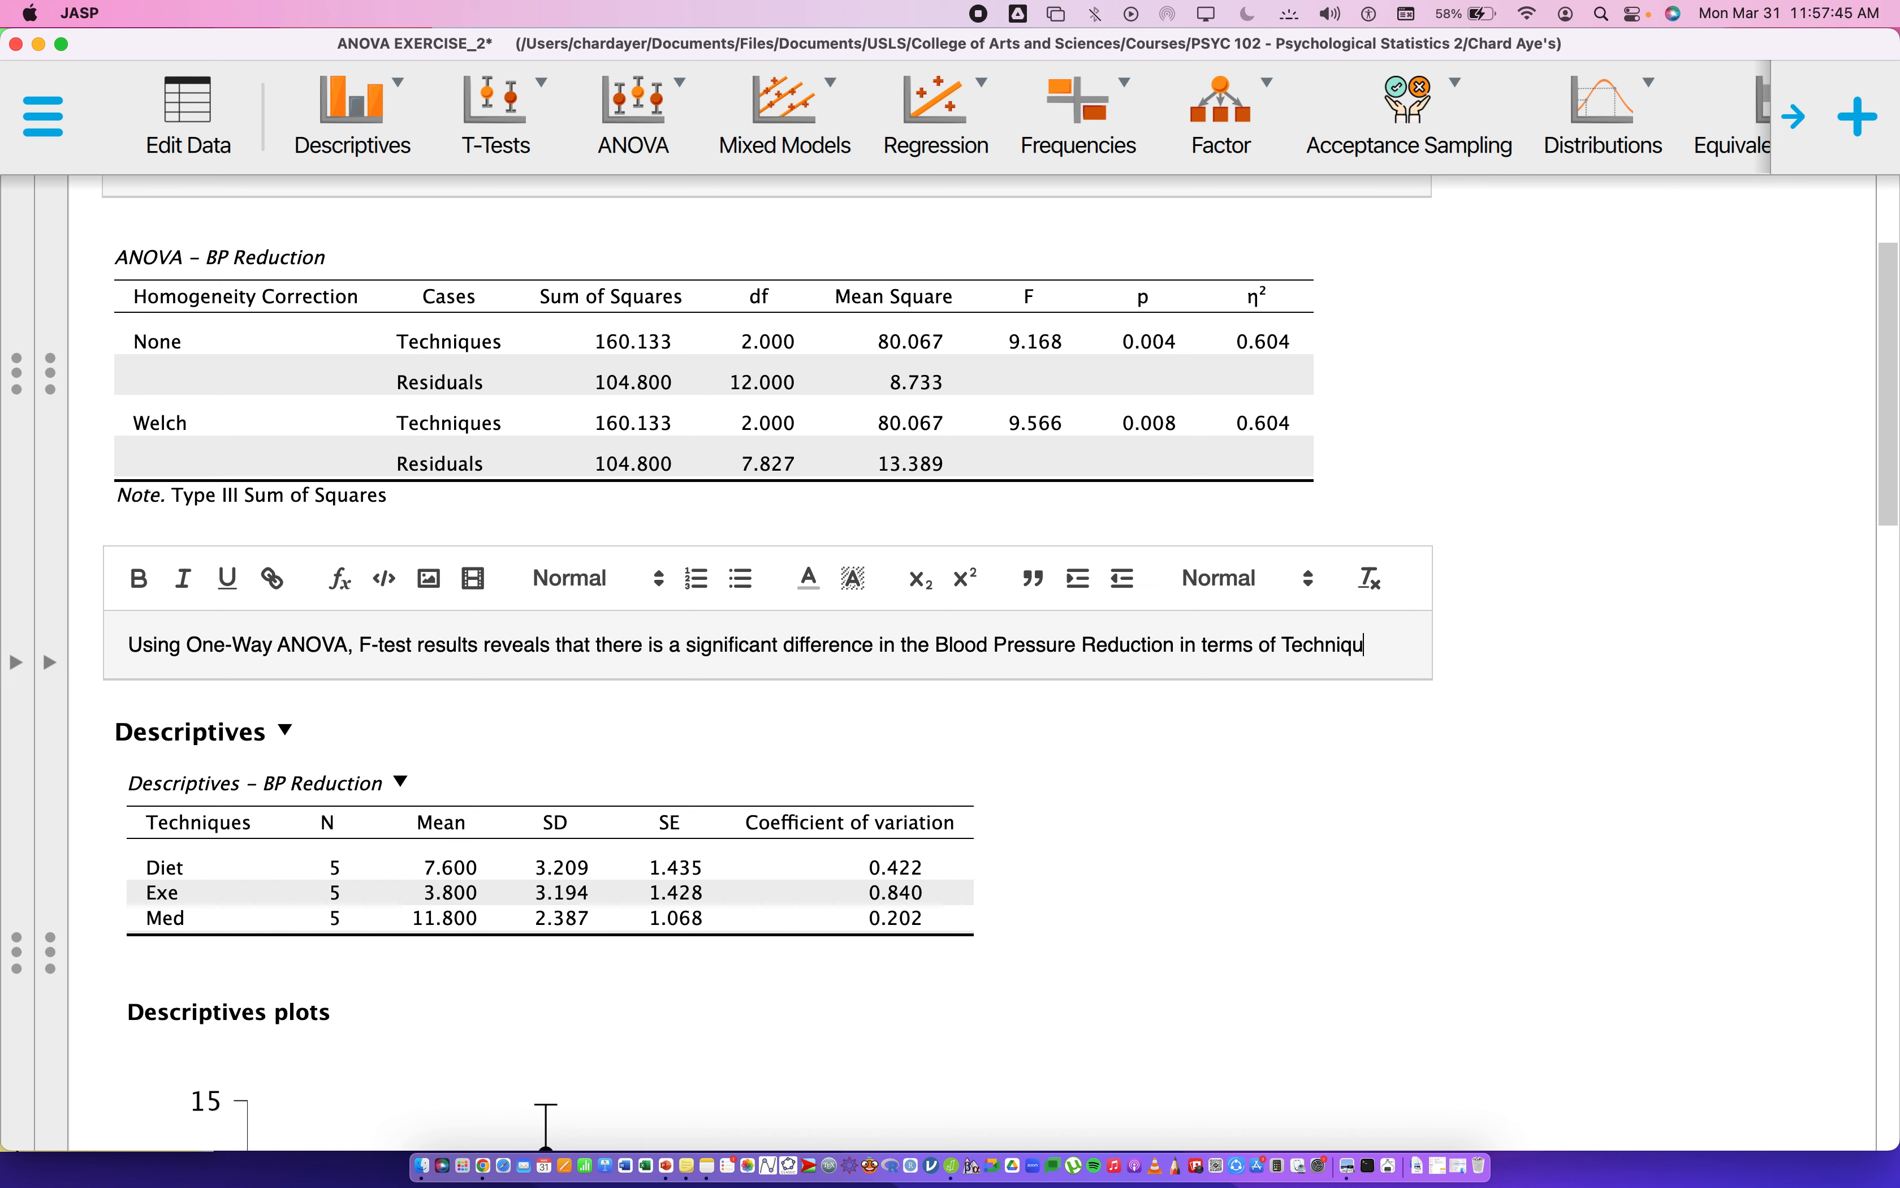
pyautogui.write('e used')
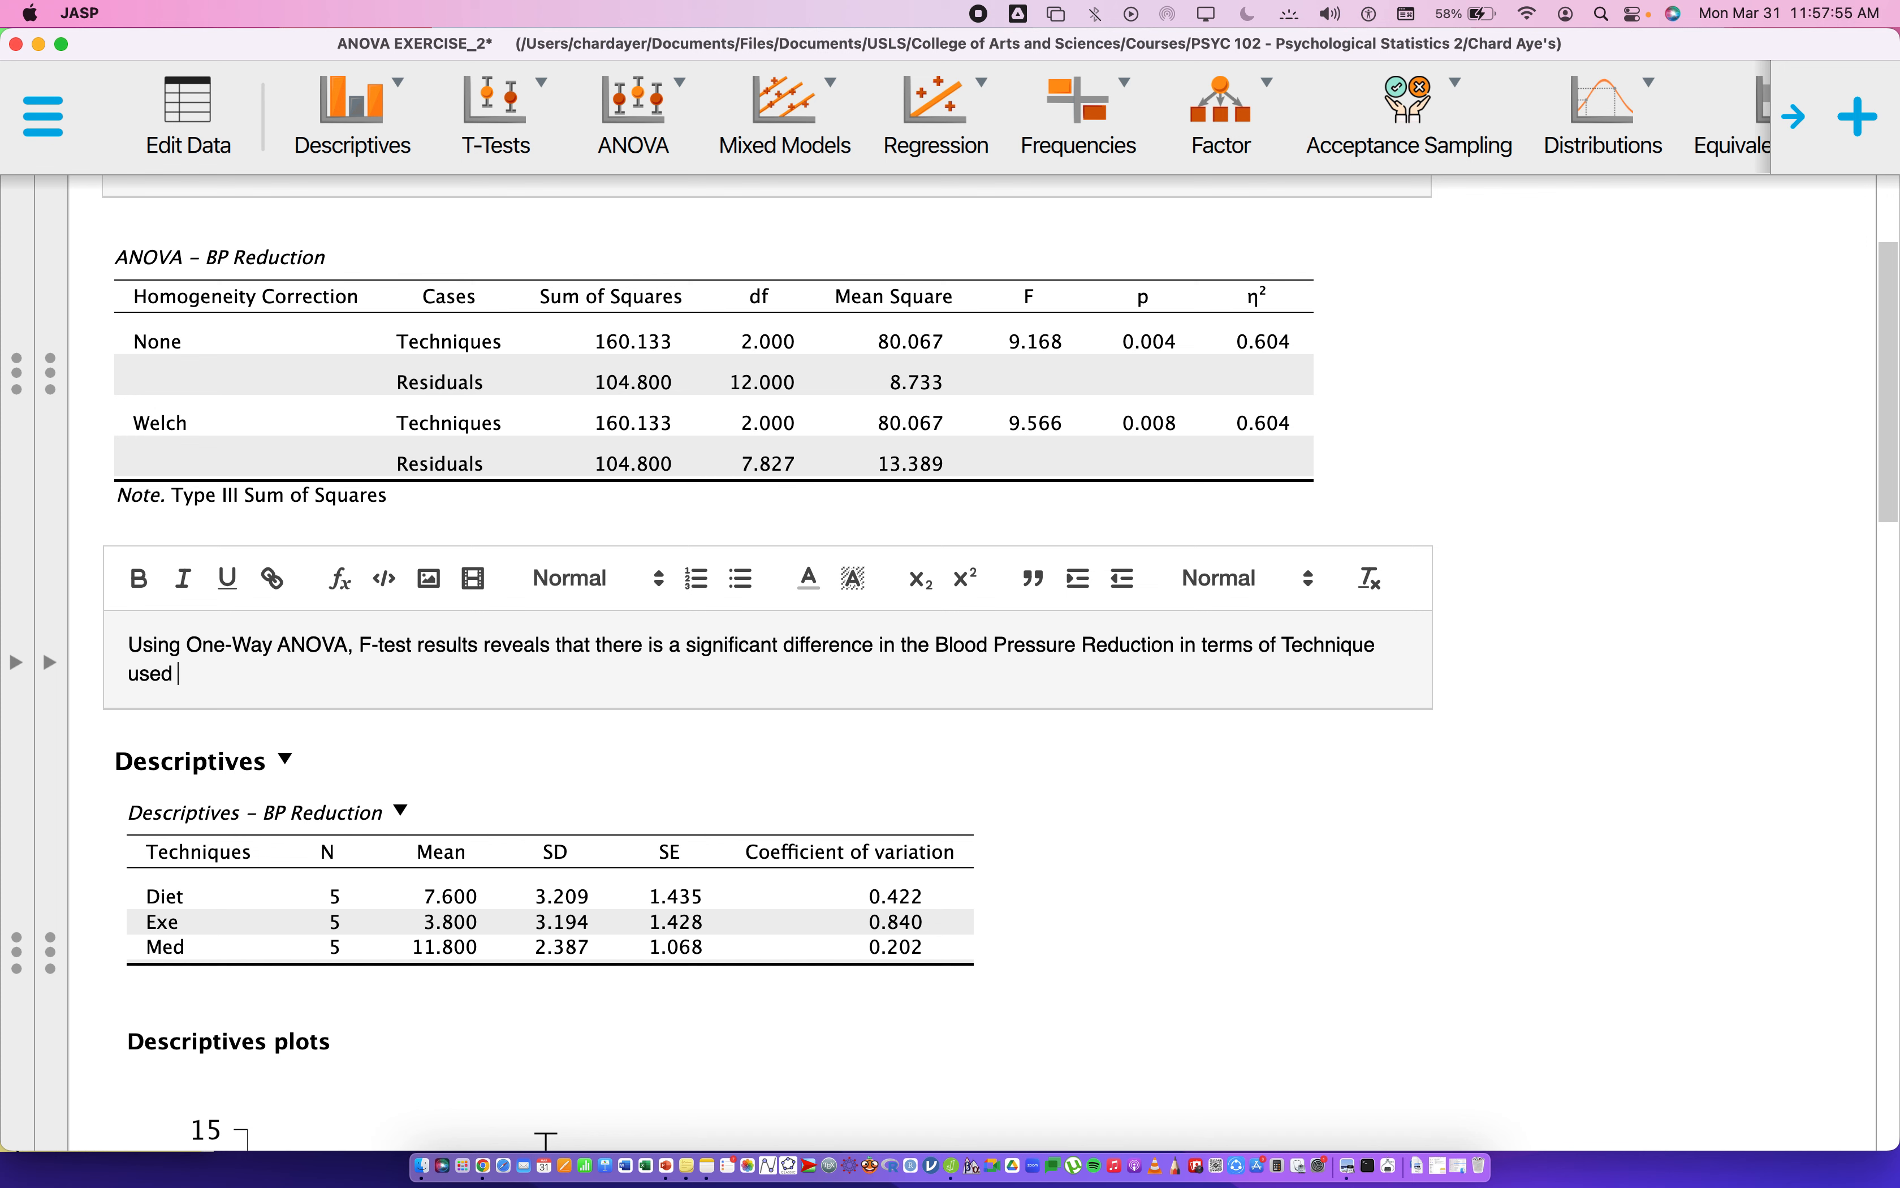
# - Append a pair of square brackets containing "F" to the note and set the F to Large font size
pyautogui.write('[]')
pyautogui.press('Left')
pyautogui.write('F')
pyautogui.press('Left')
pyautogui.hotkey('shift', 'Left')
pyautogui.click(1225, 585)
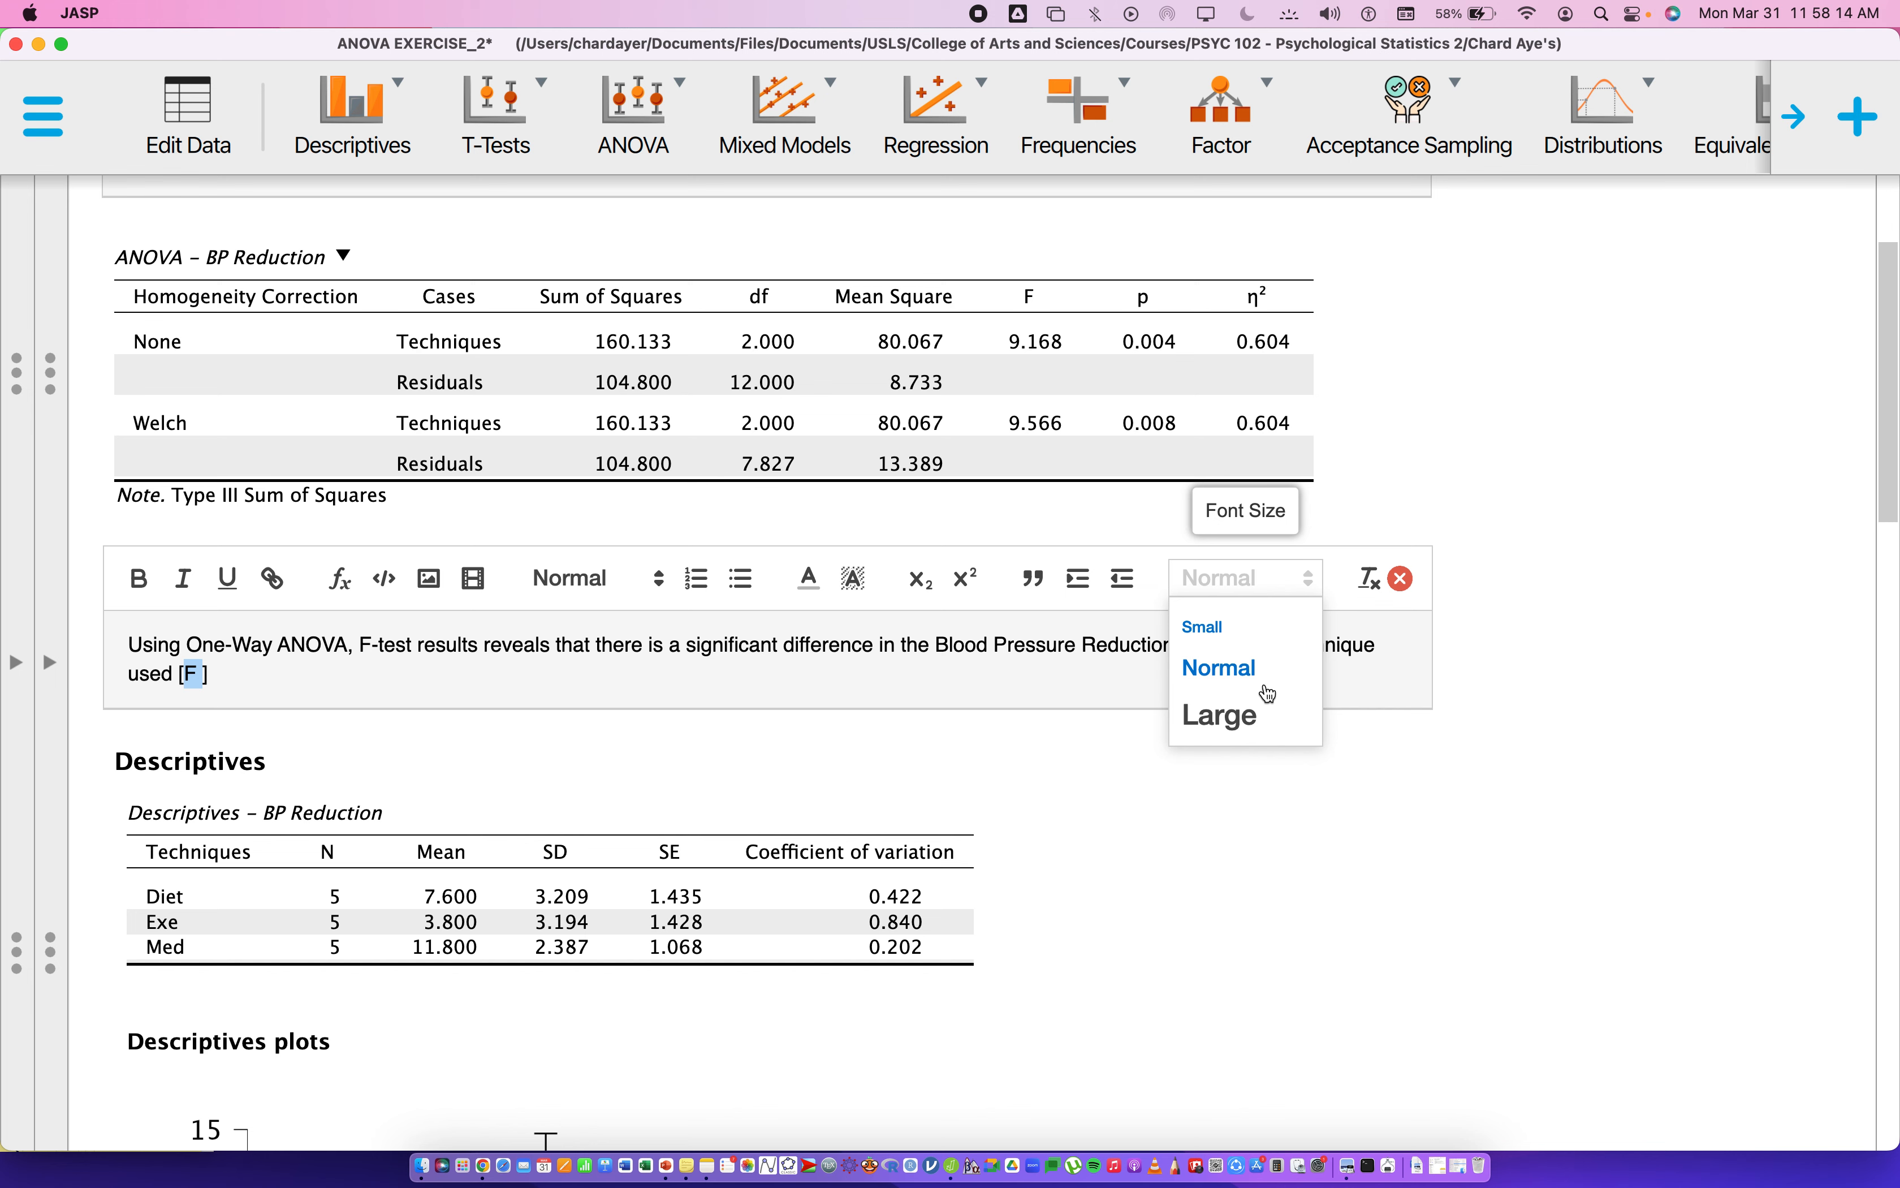
pyautogui.click(1225, 711)
pyautogui.press('Right')
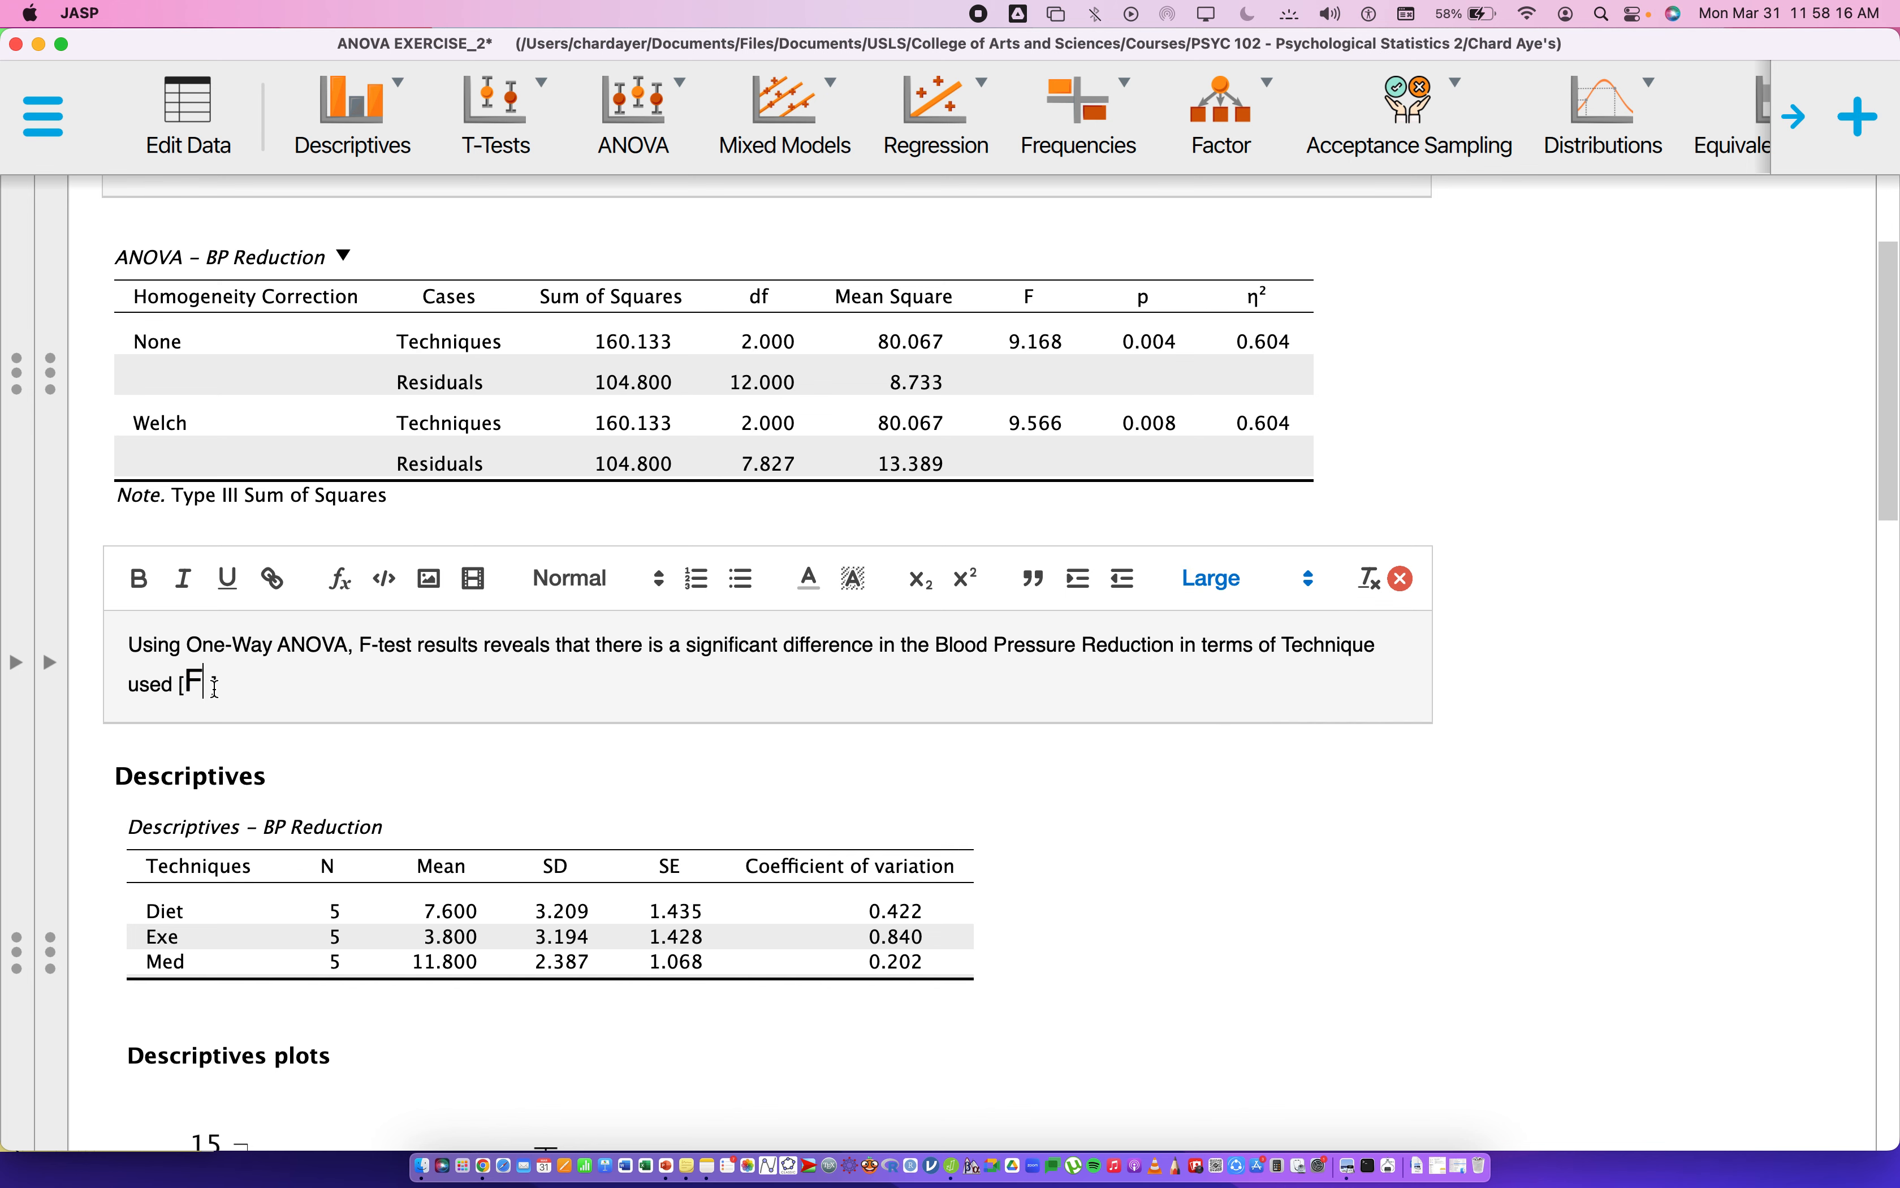
# - Extend the bracketed F statistic to read "F(2,12)=9.168, p=.004," in the Large font size
pyautogui.write('(')
pyautogui.write('2,12)')
pyautogui.moveTo(205, 685); pyautogui.dragTo(282, 683)
pyautogui.click(283, 684)
pyautogui.write('=')
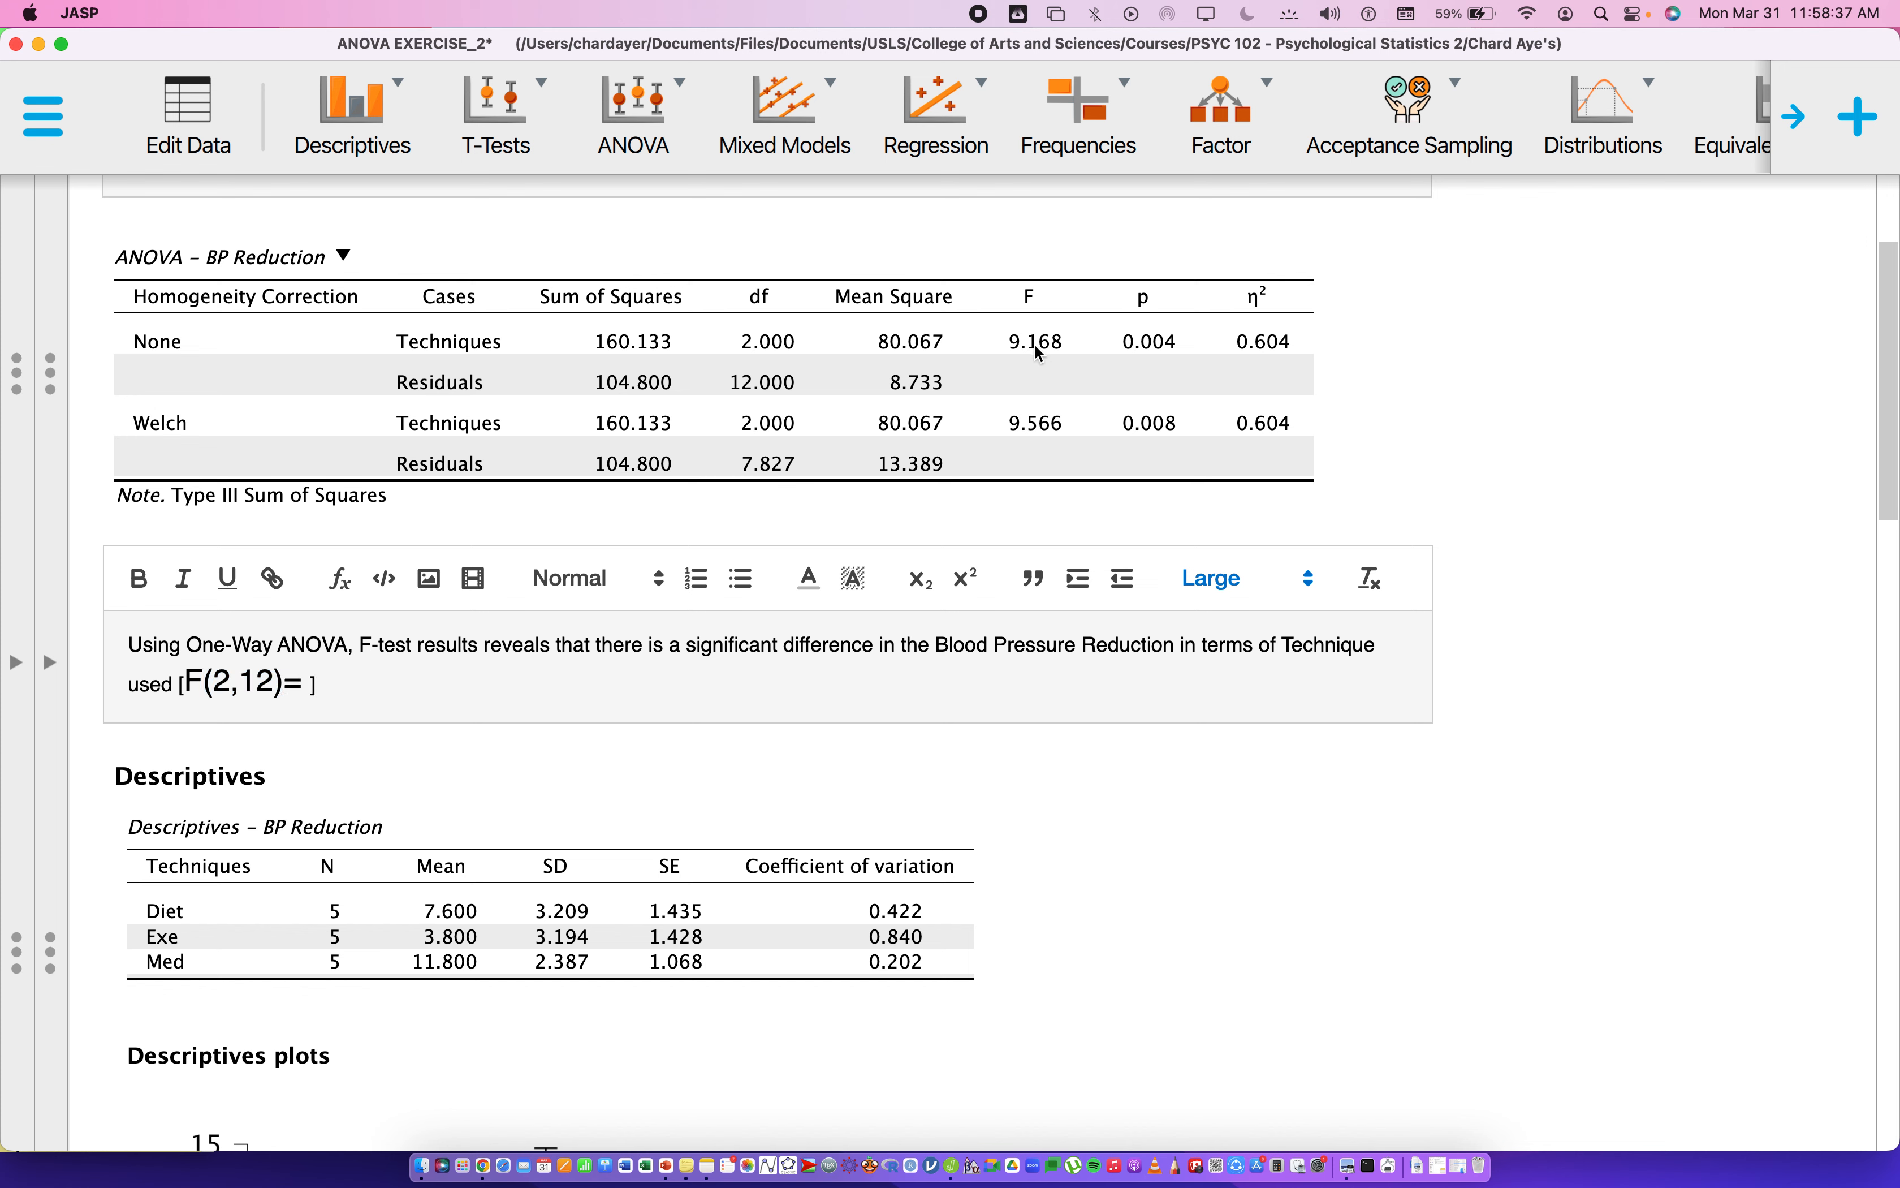
pyautogui.write('9.168, p=')
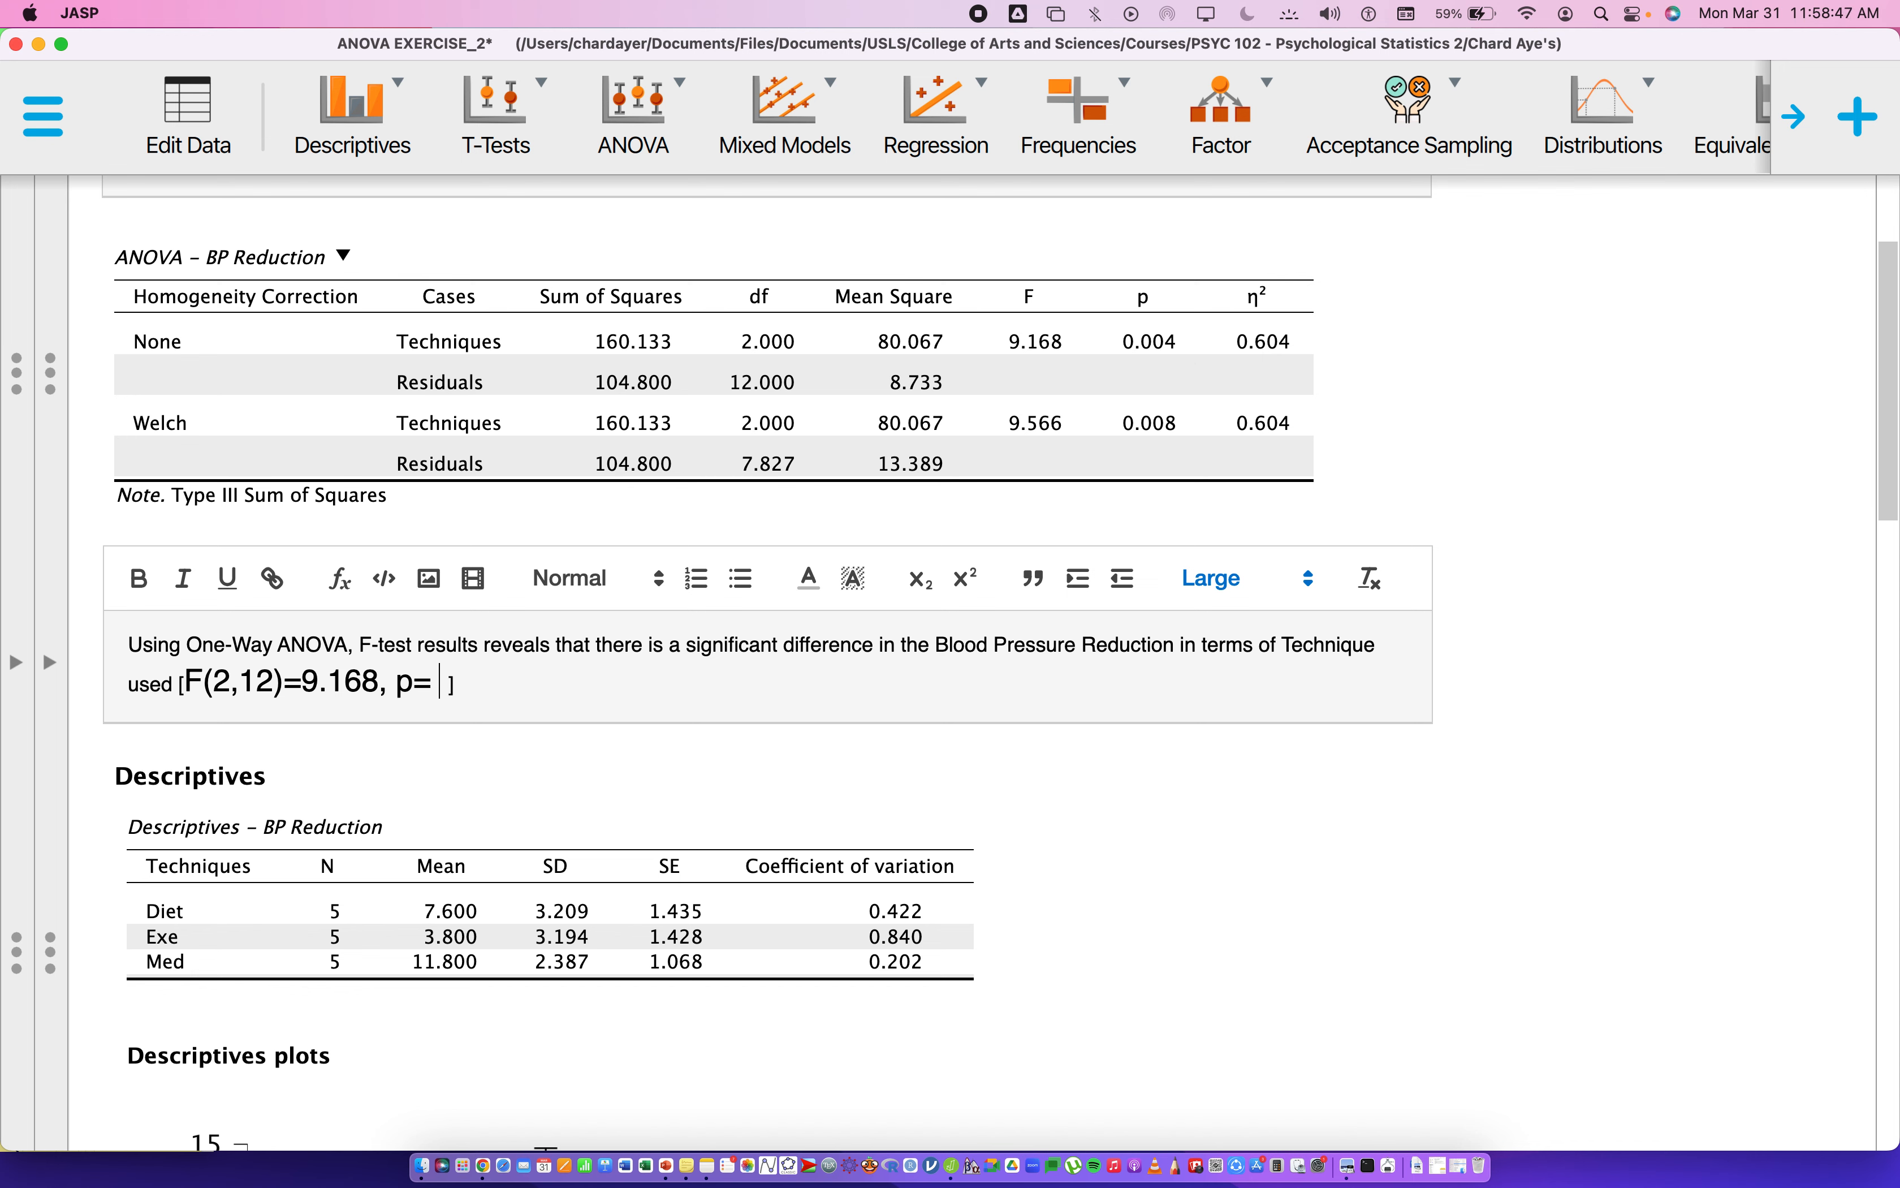
pyautogui.write(' .004,')
pyautogui.press('Right')
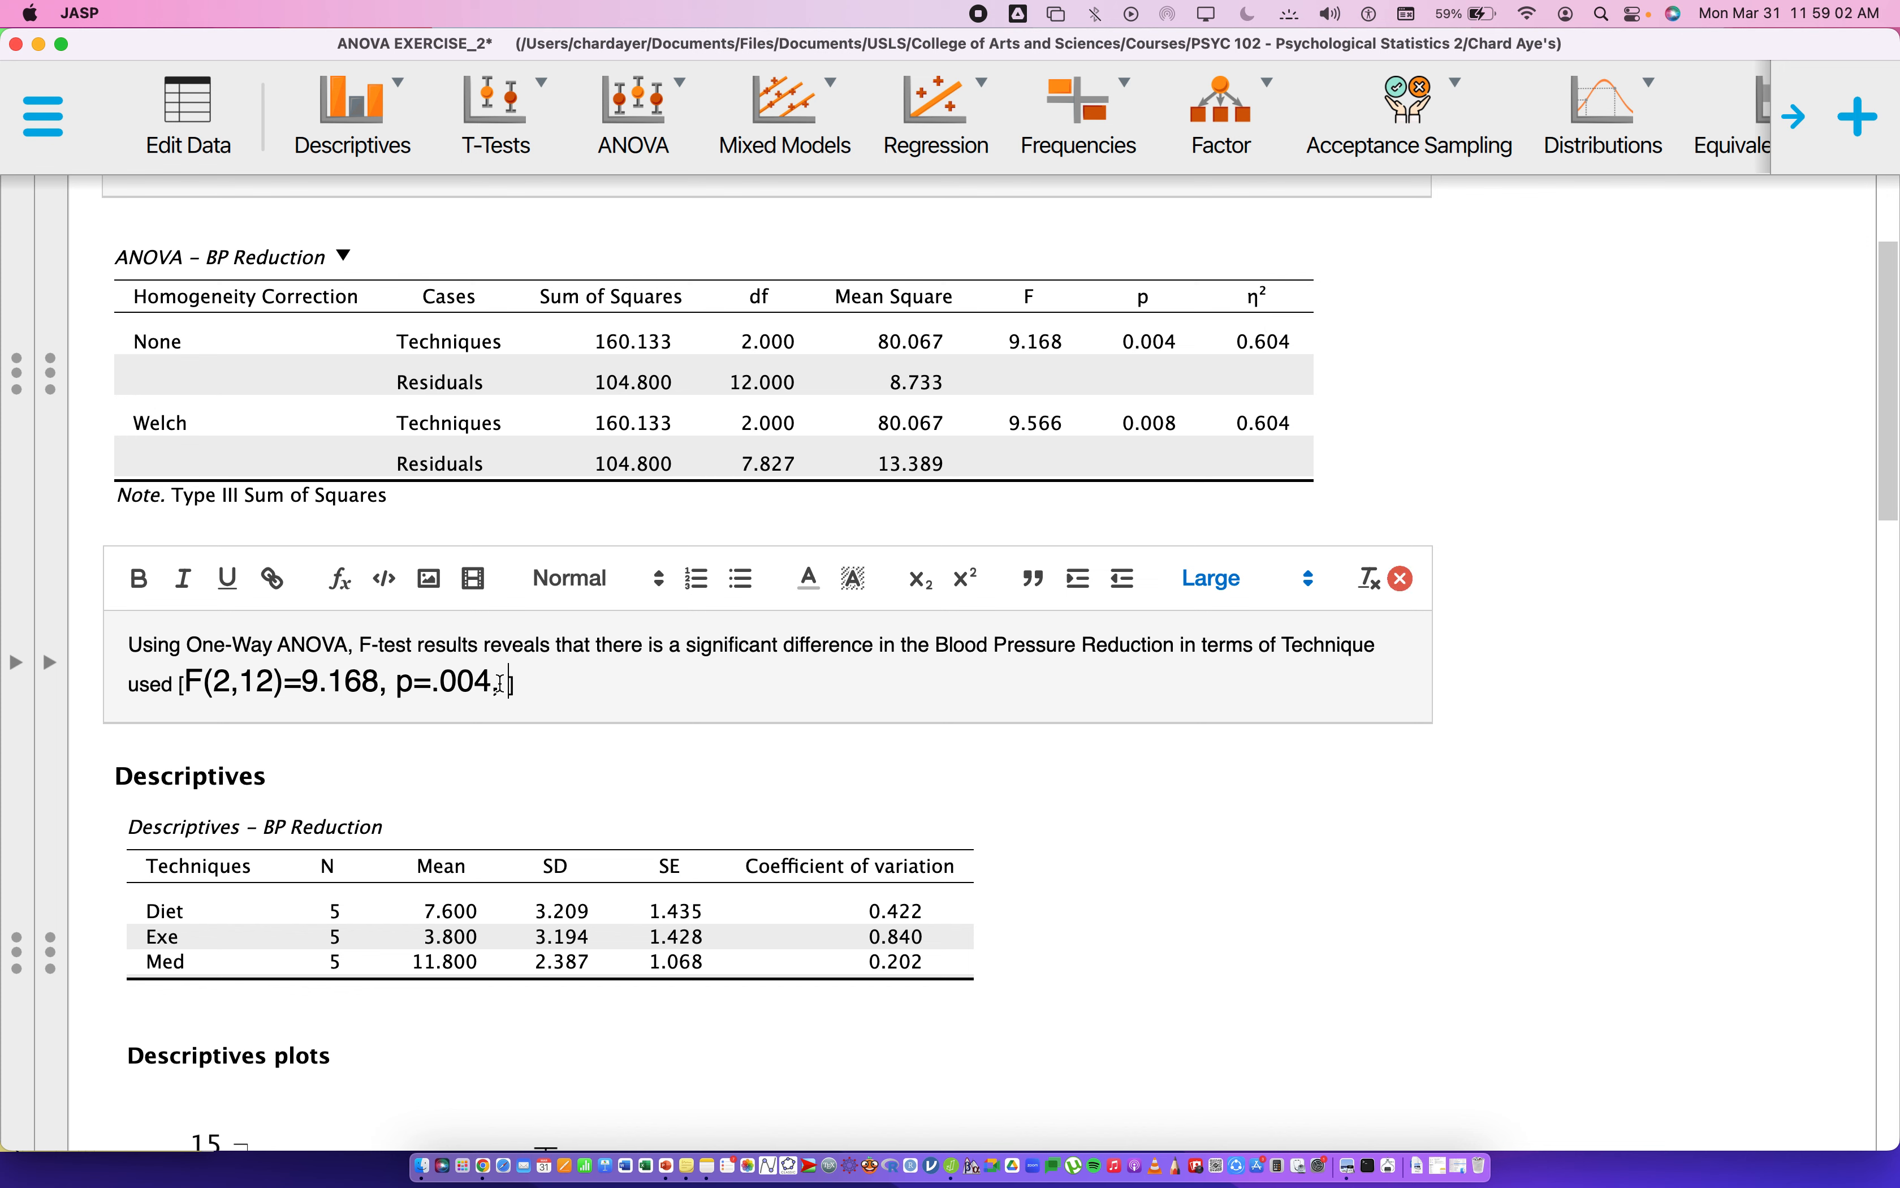
# - Insert the LaTeX formula \eta^2 after the p value inside the note's brackets
pyautogui.click(342, 579)
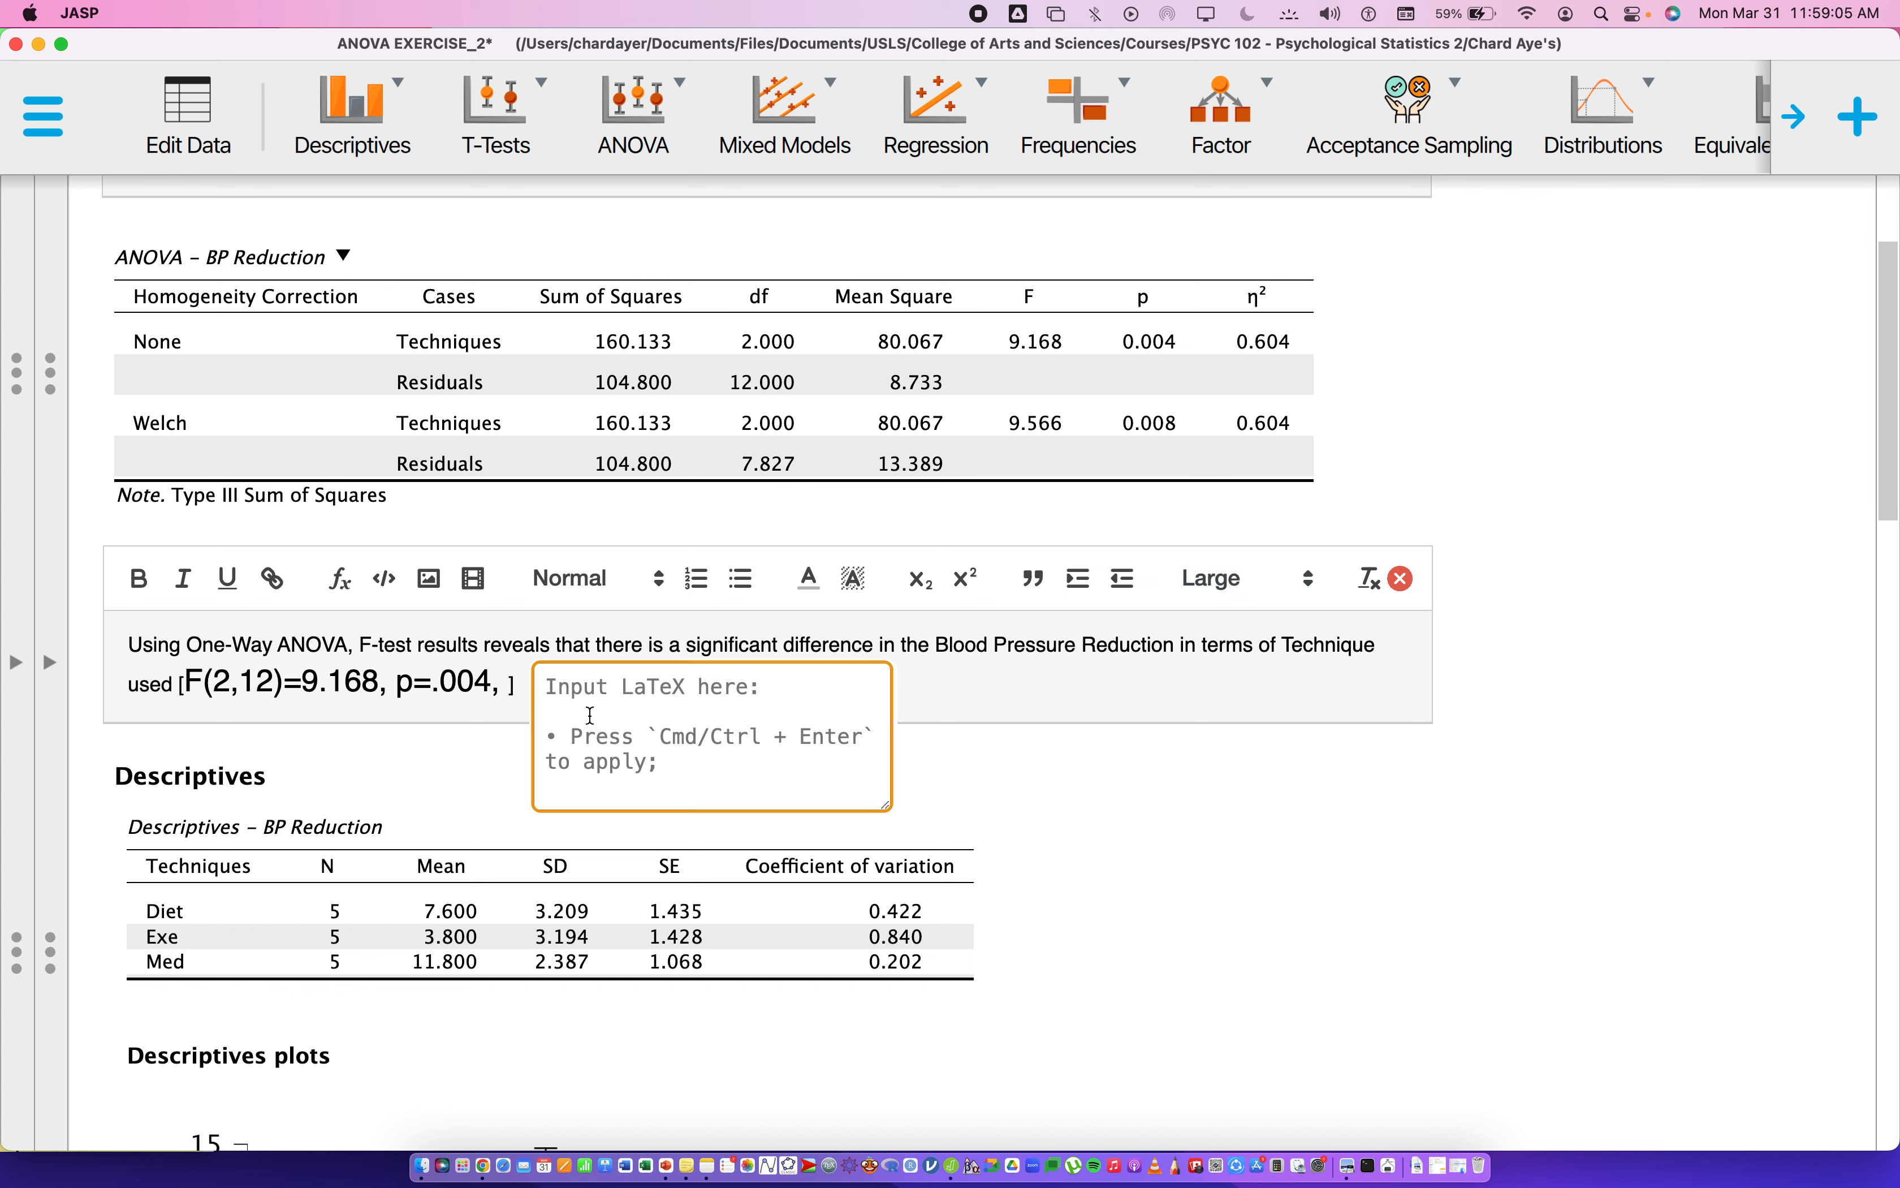
pyautogui.write('\\')
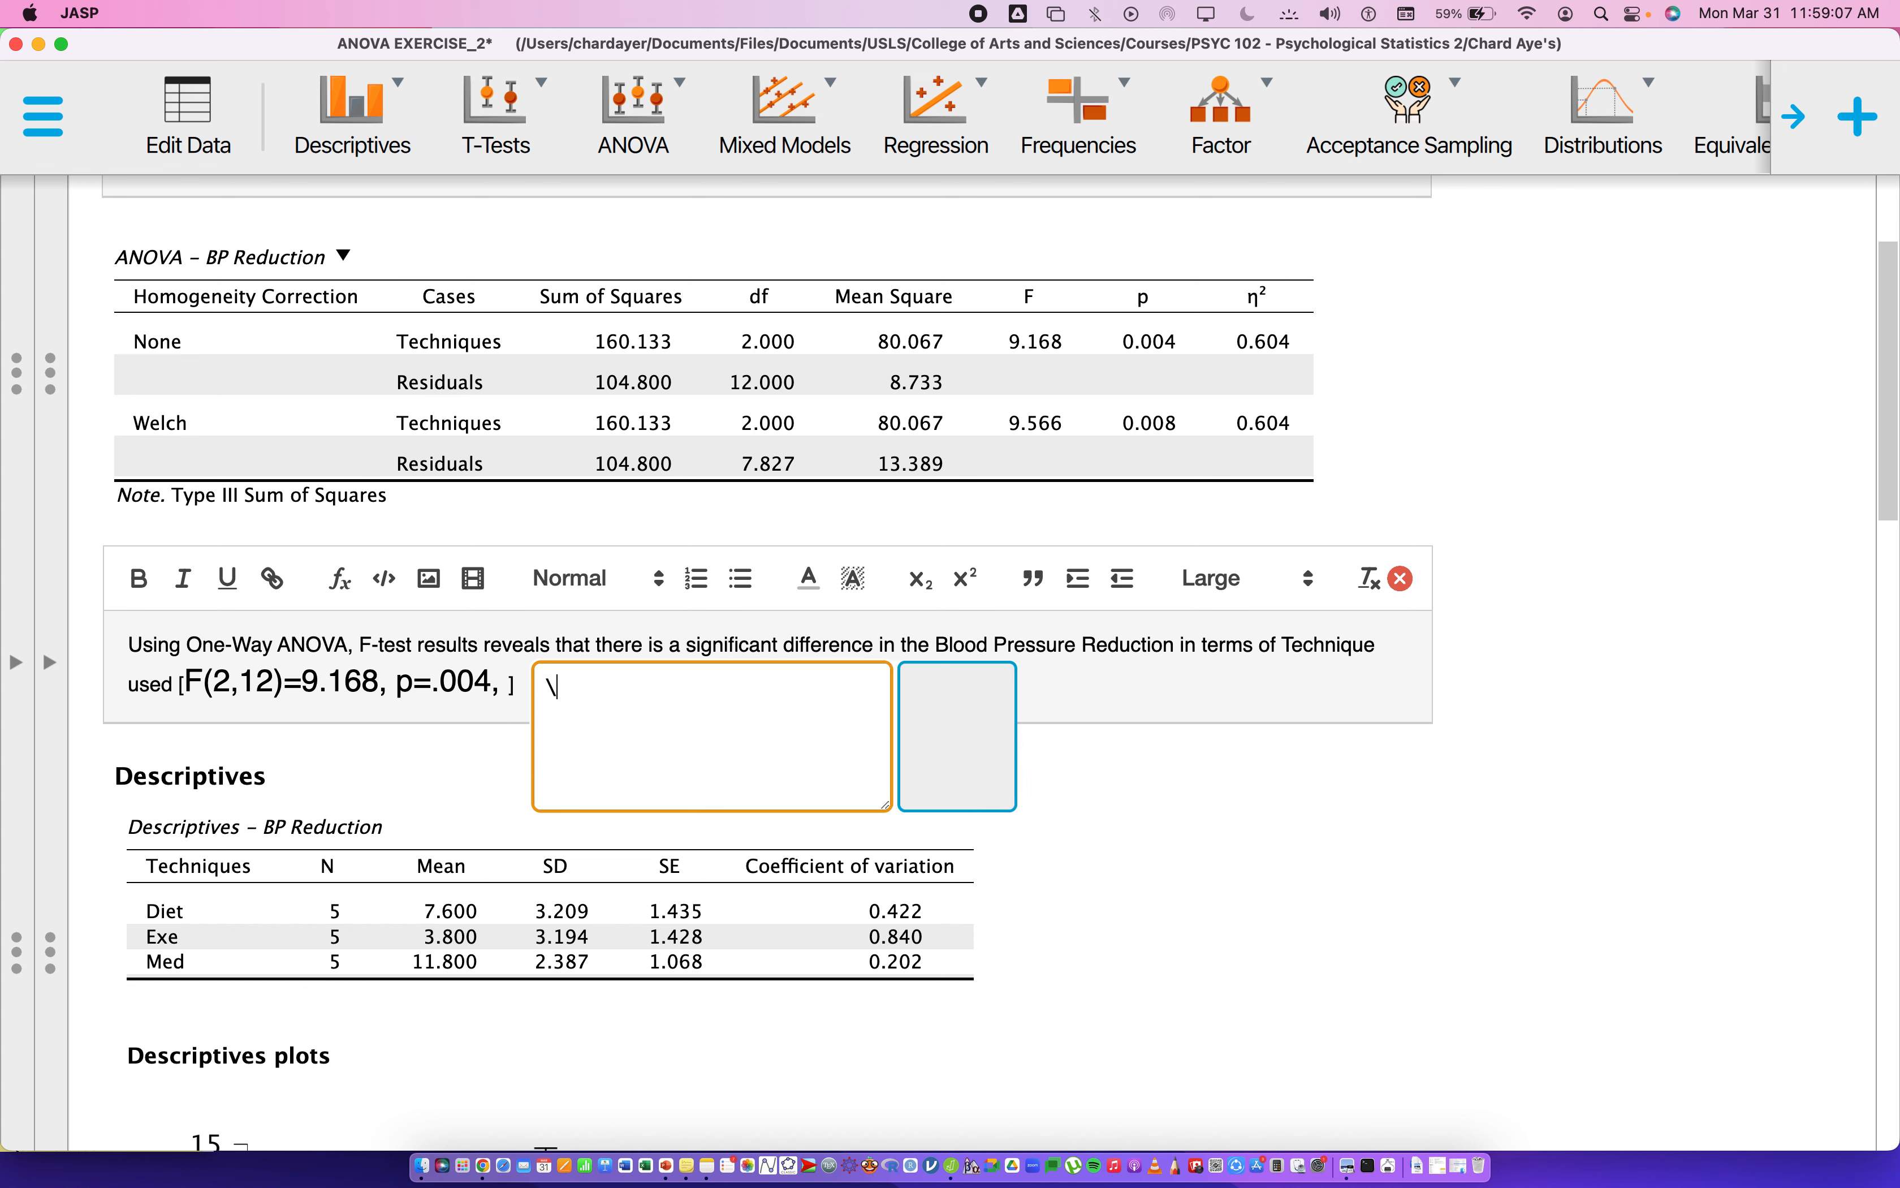
pyautogui.write('eta^2')
pyautogui.press('Return')
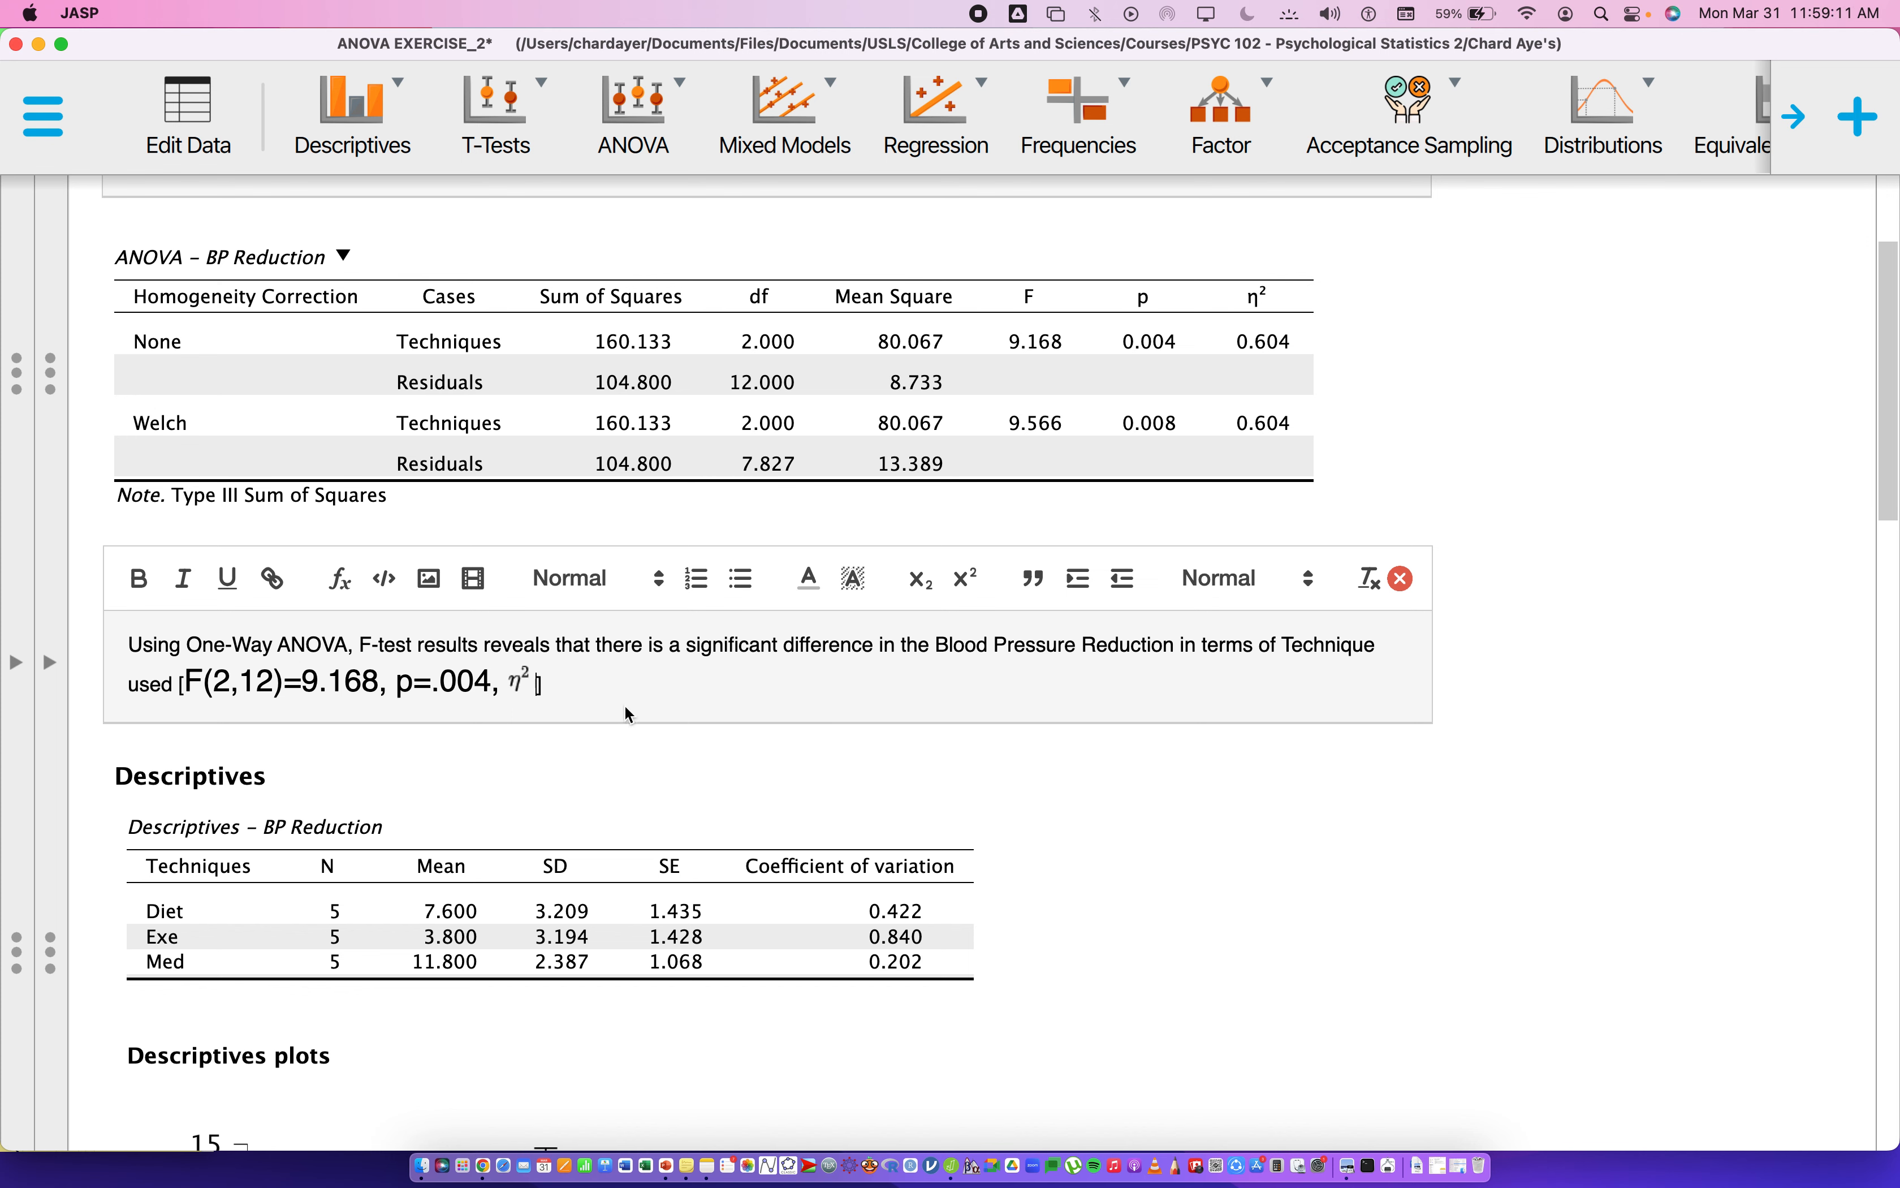
# - Add "=0.604" after the eta-squared symbol in the note and set it to Large font size
pyautogui.write('=0.604')
pyautogui.moveTo(602, 683); pyautogui.dragTo(536, 684)
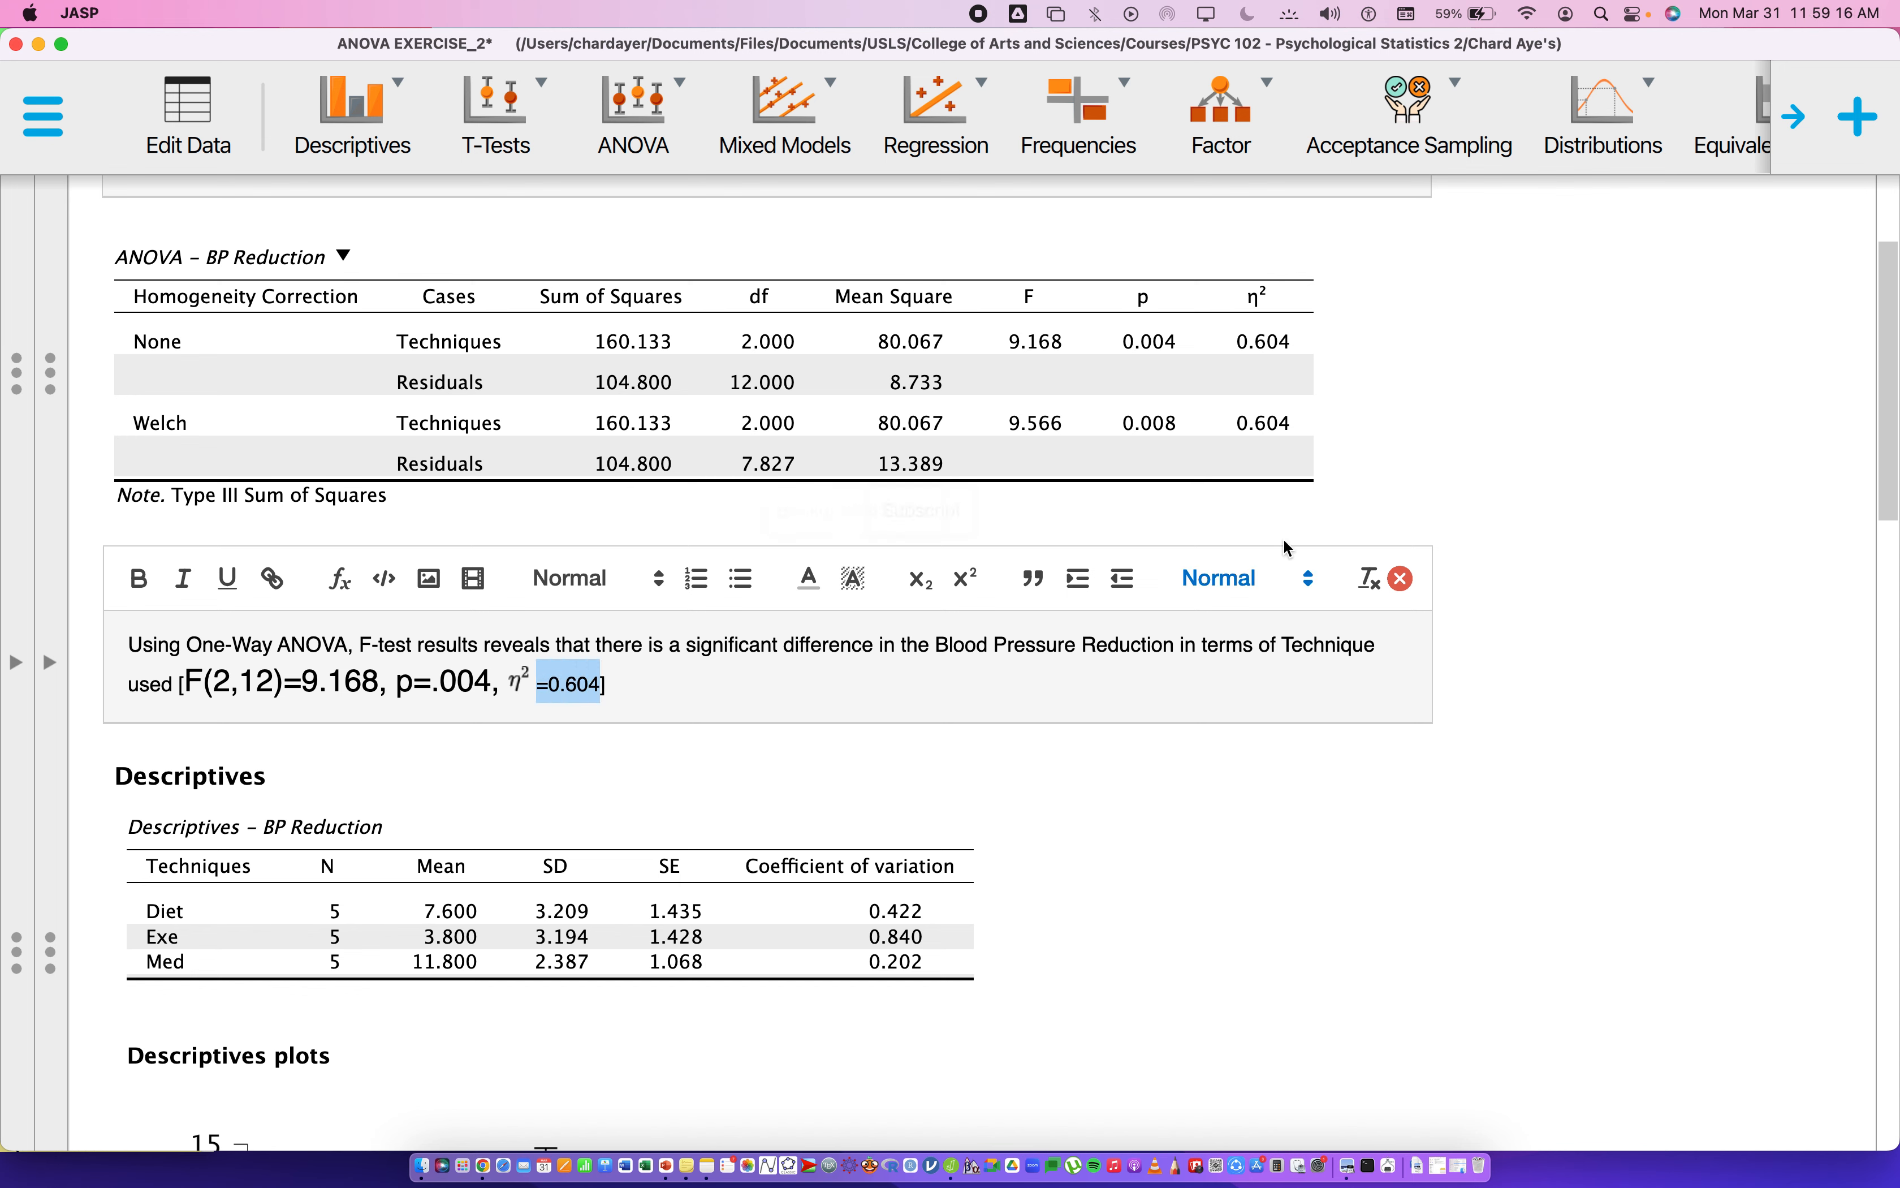
pyautogui.click(1278, 579)
pyautogui.click(1268, 721)
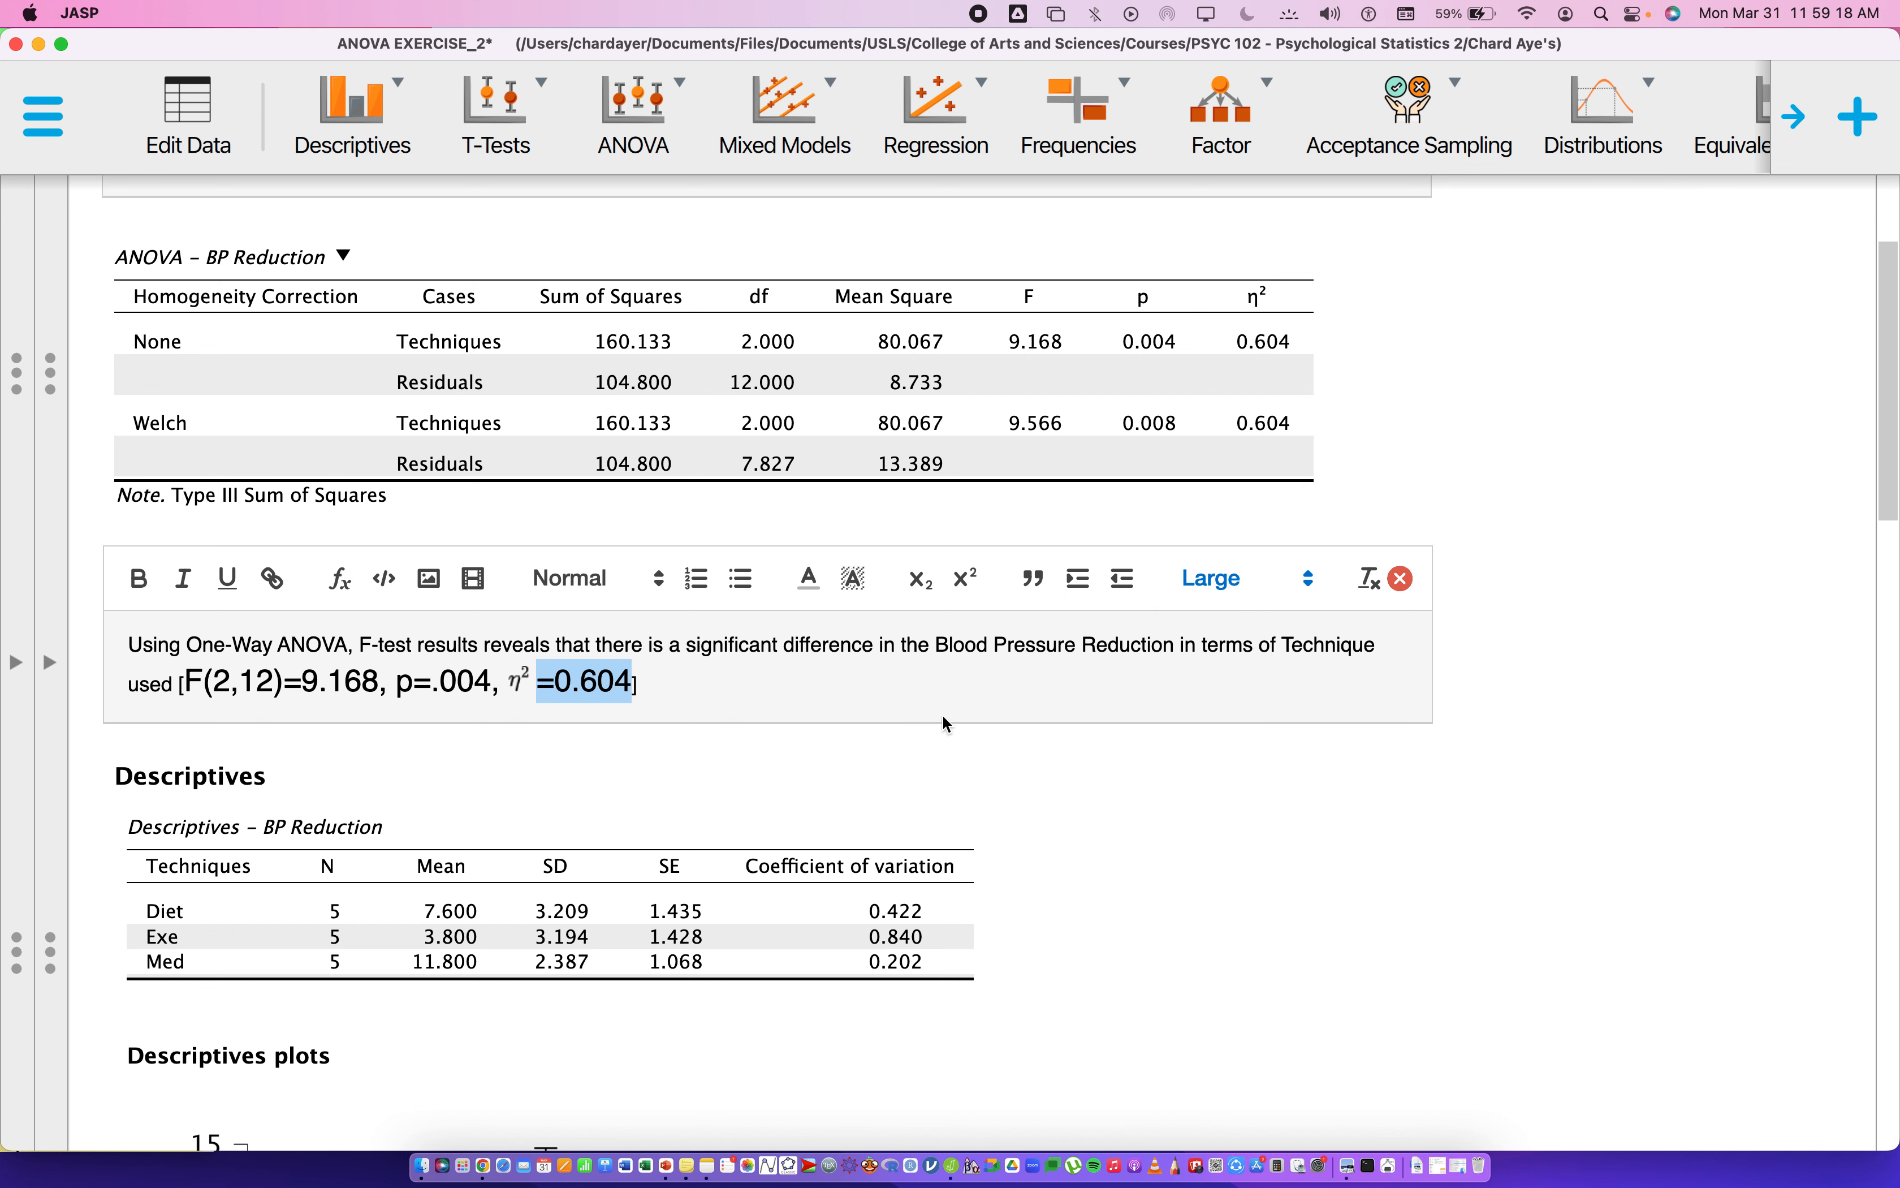
pyautogui.click(762, 687)
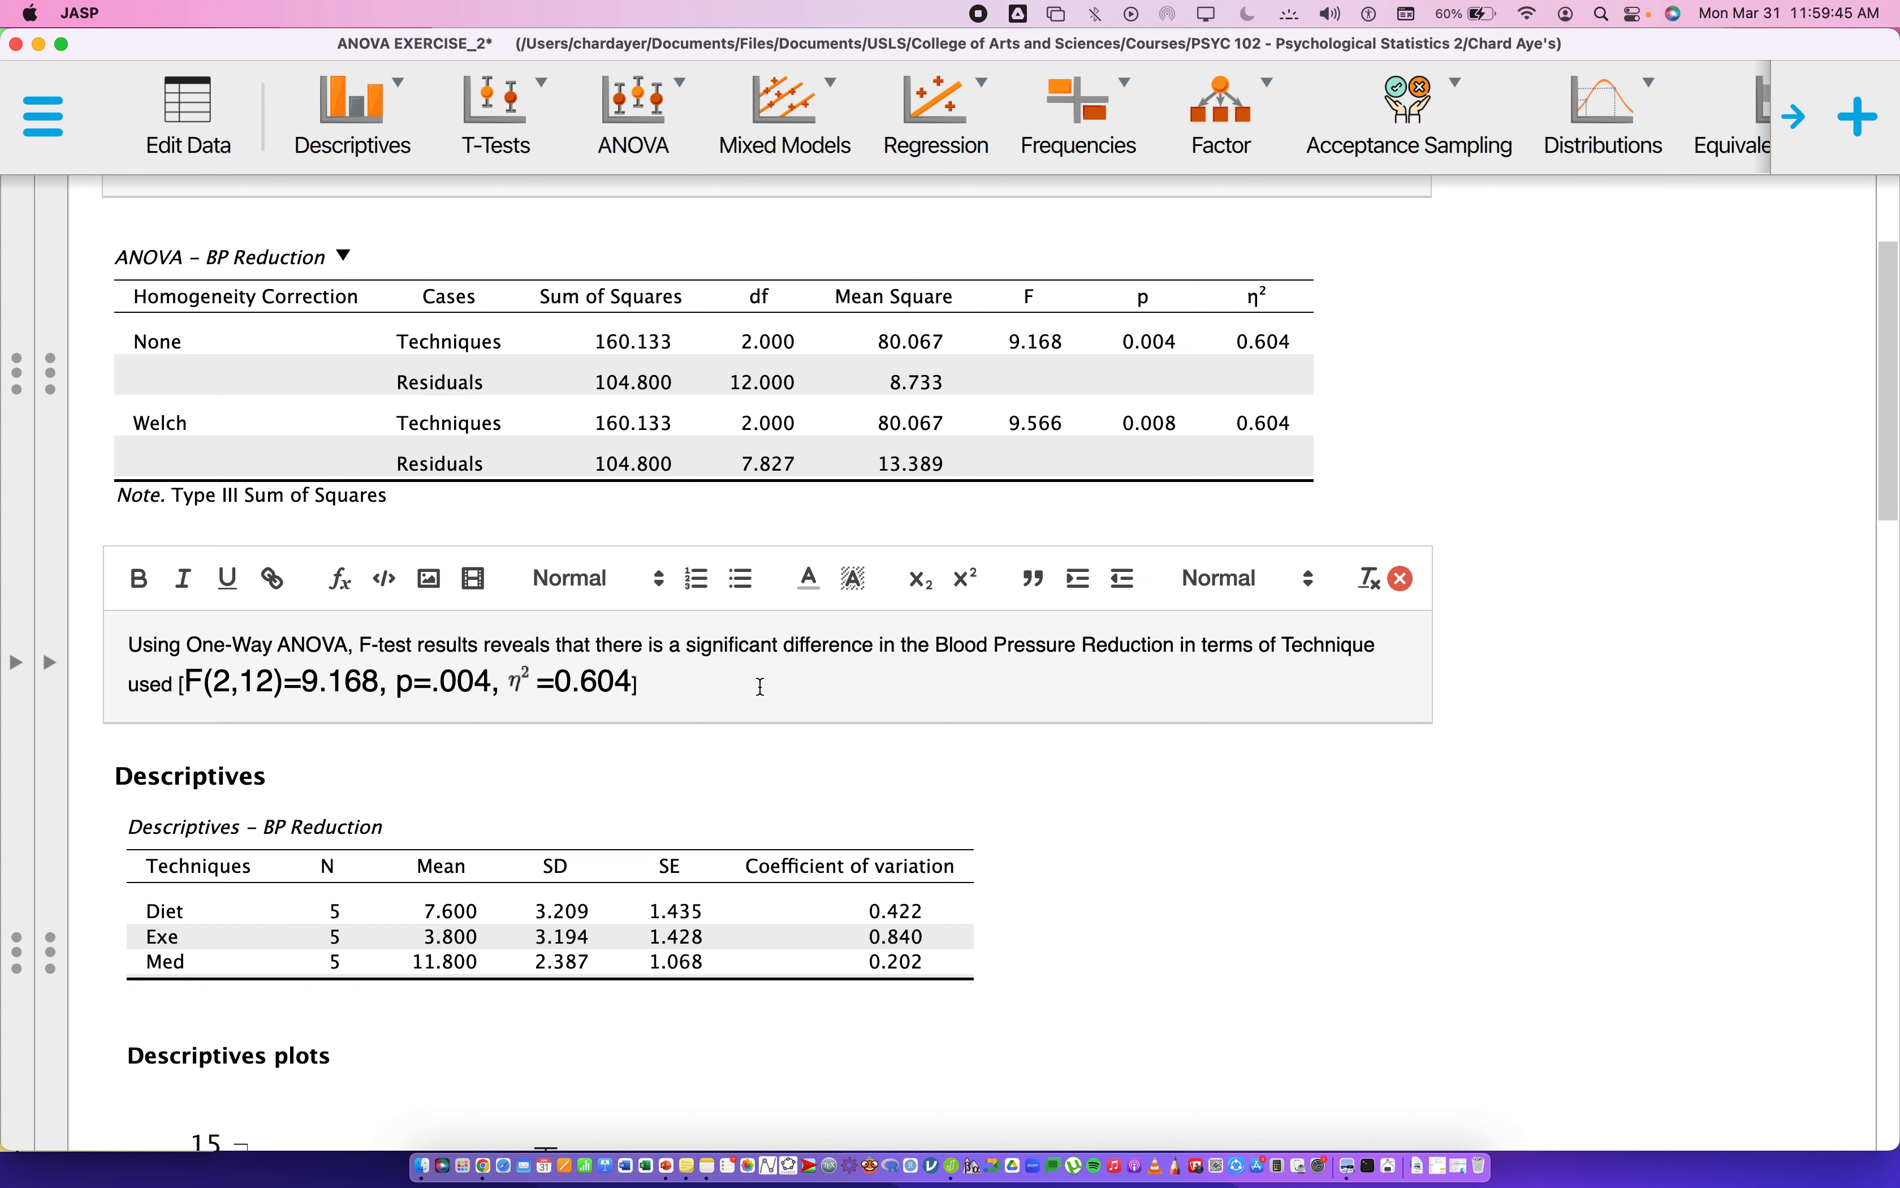
# - Review the p value in the note, check the effect size interpretation table in the browser, and return to JASP
pyautogui.click(470, 678)
pyautogui.moveTo(470, 679); pyautogui.dragTo(398, 680)
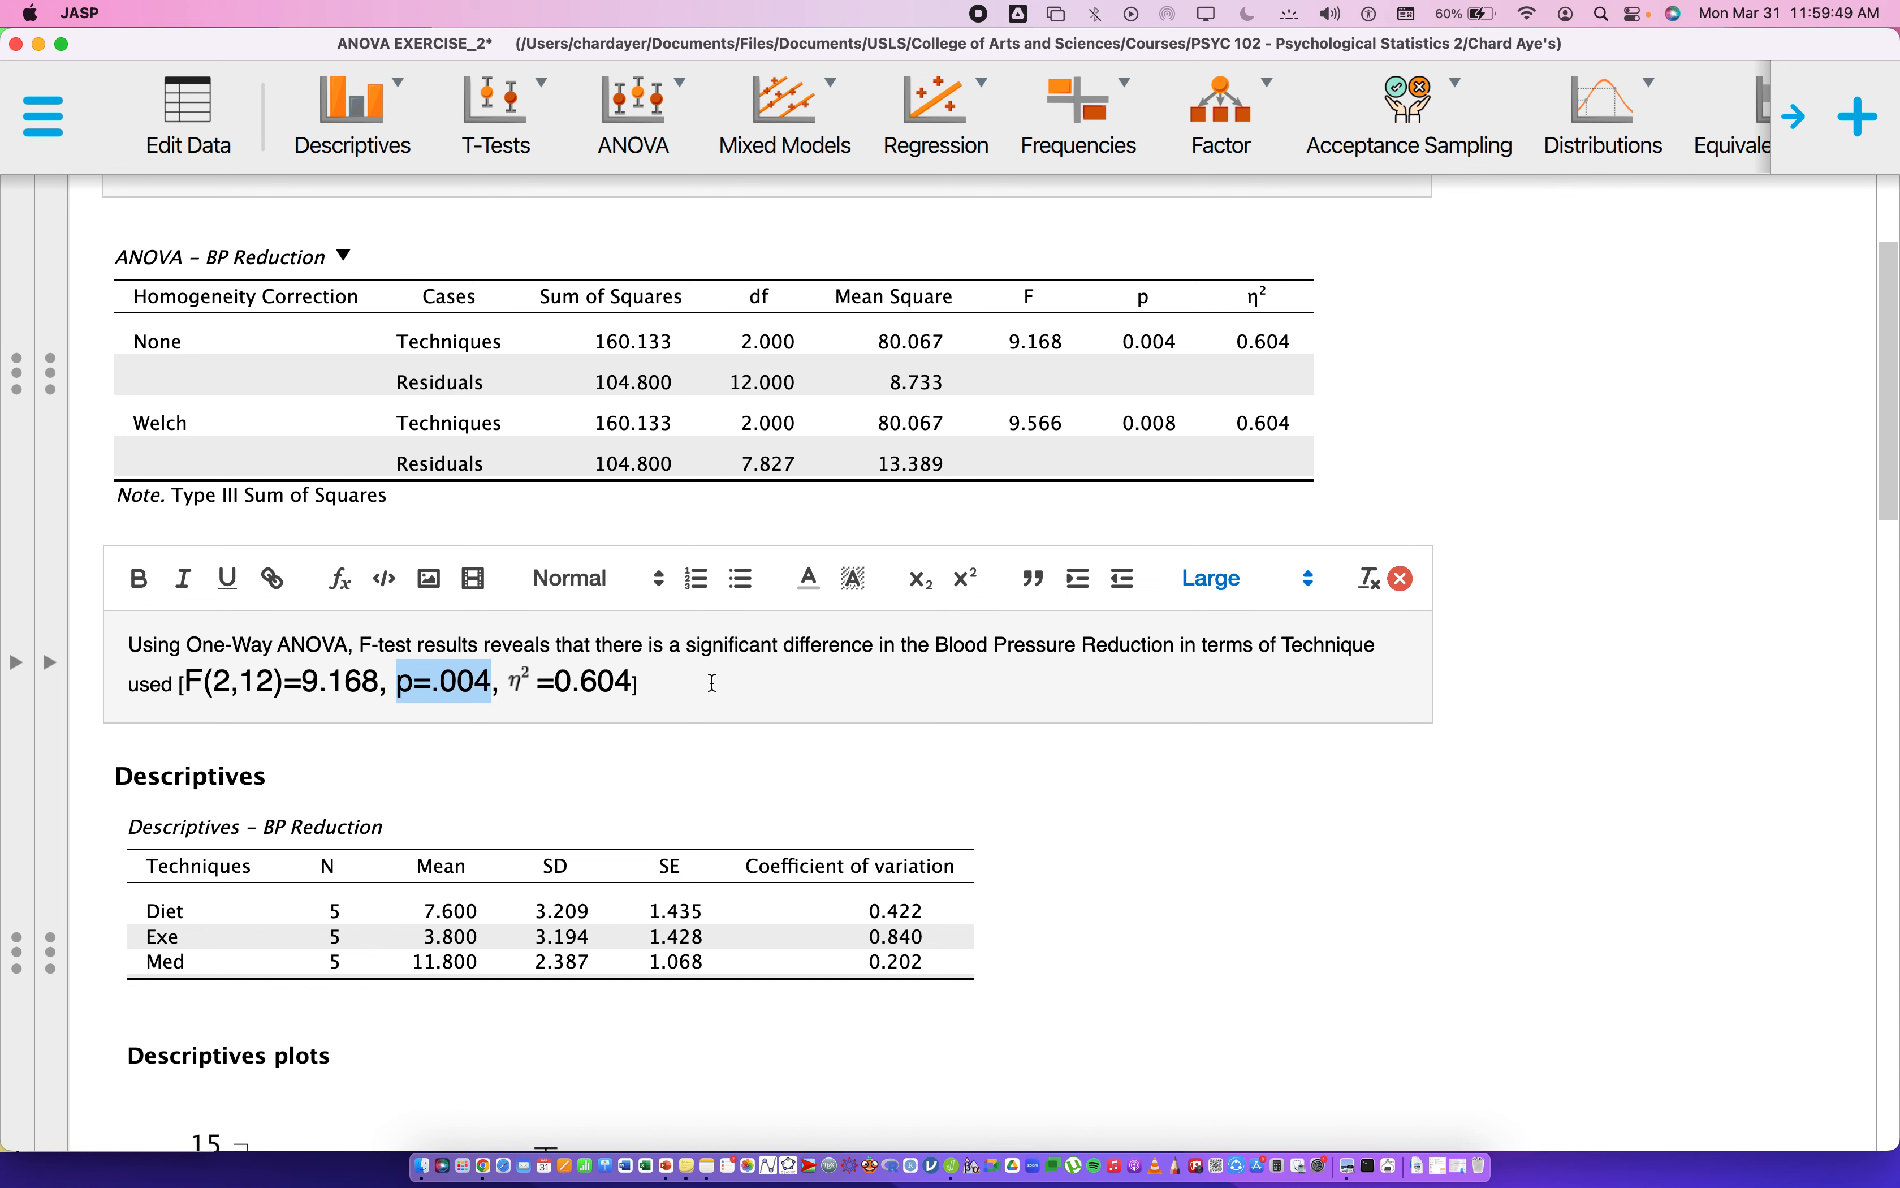
pyautogui.click(679, 686)
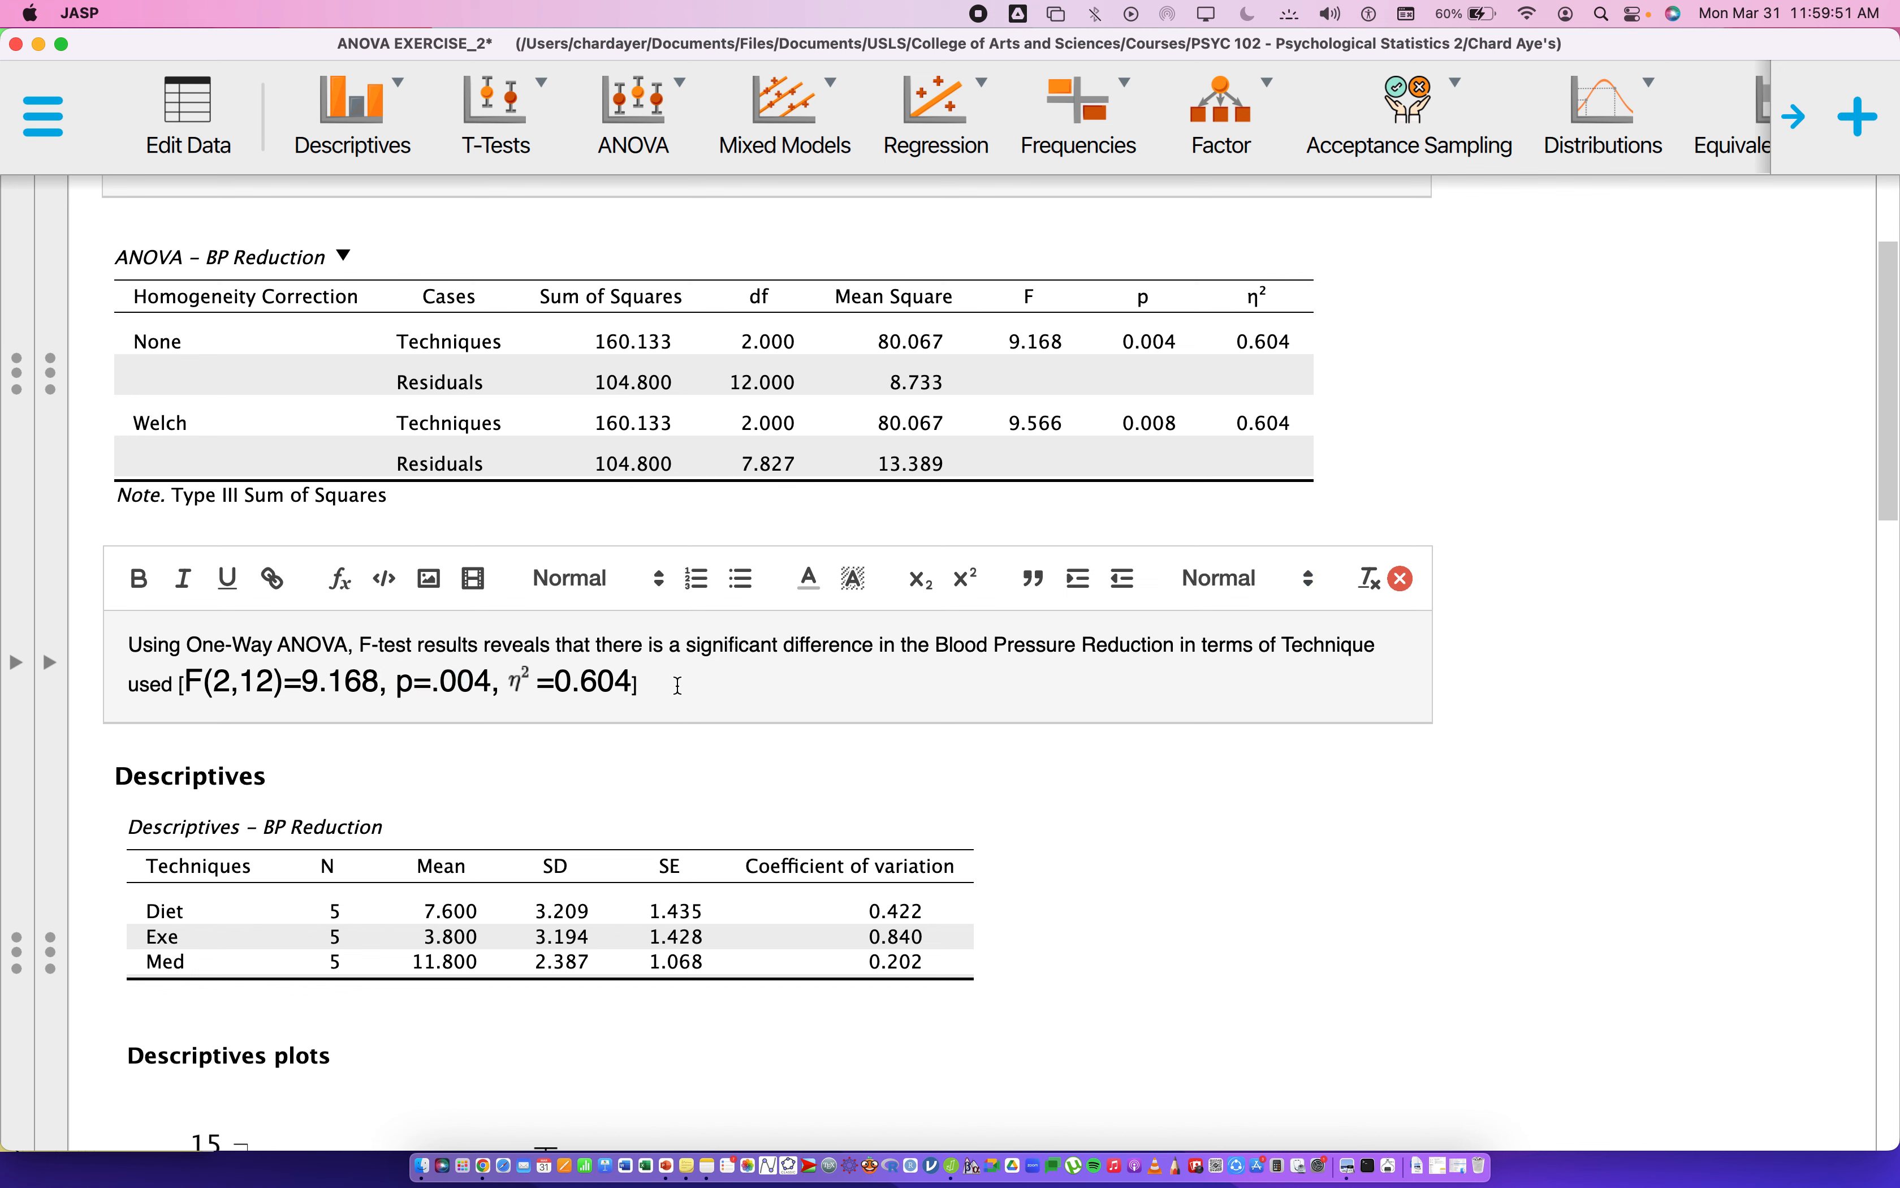
pyautogui.hotkey('ctrl', 'Right')
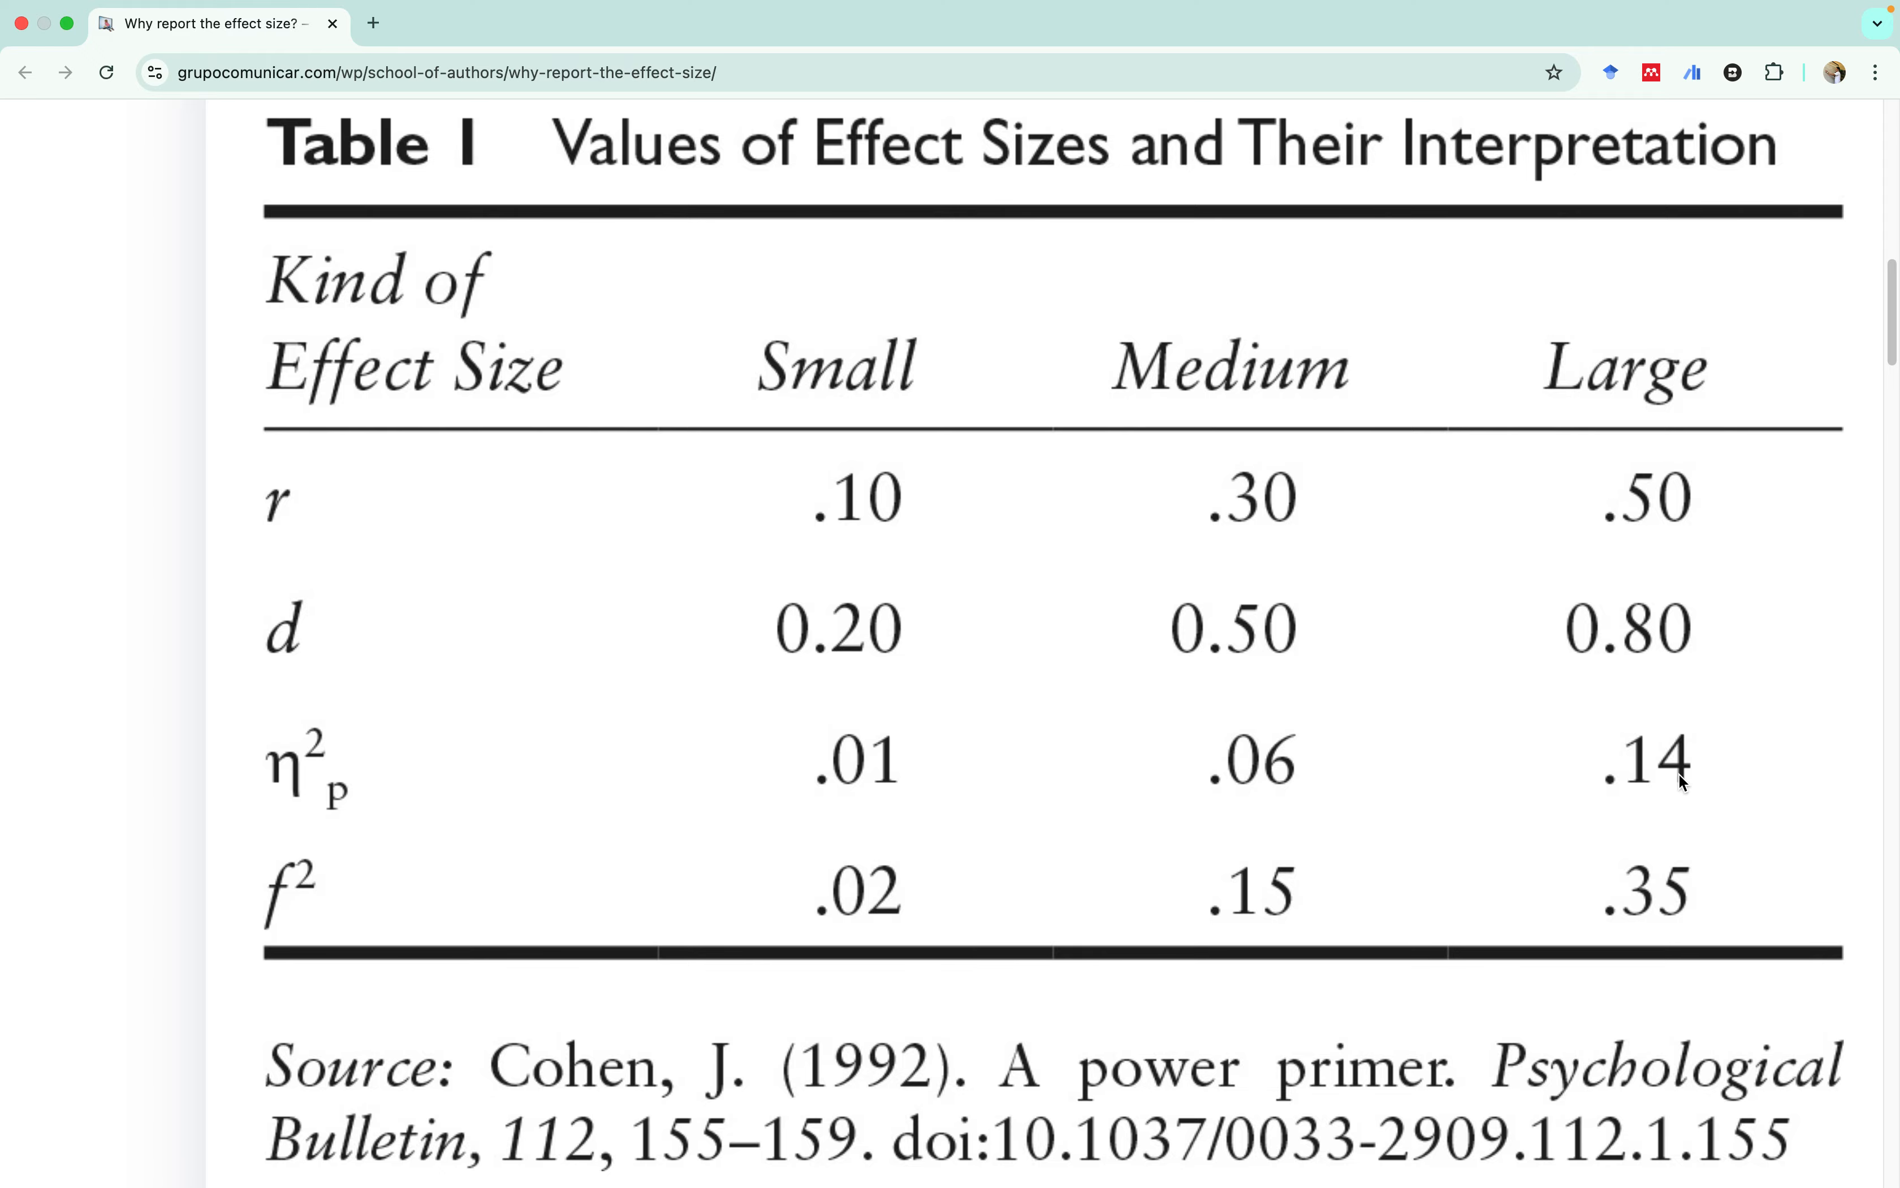
pyautogui.hotkey('ctrl', 'Left')
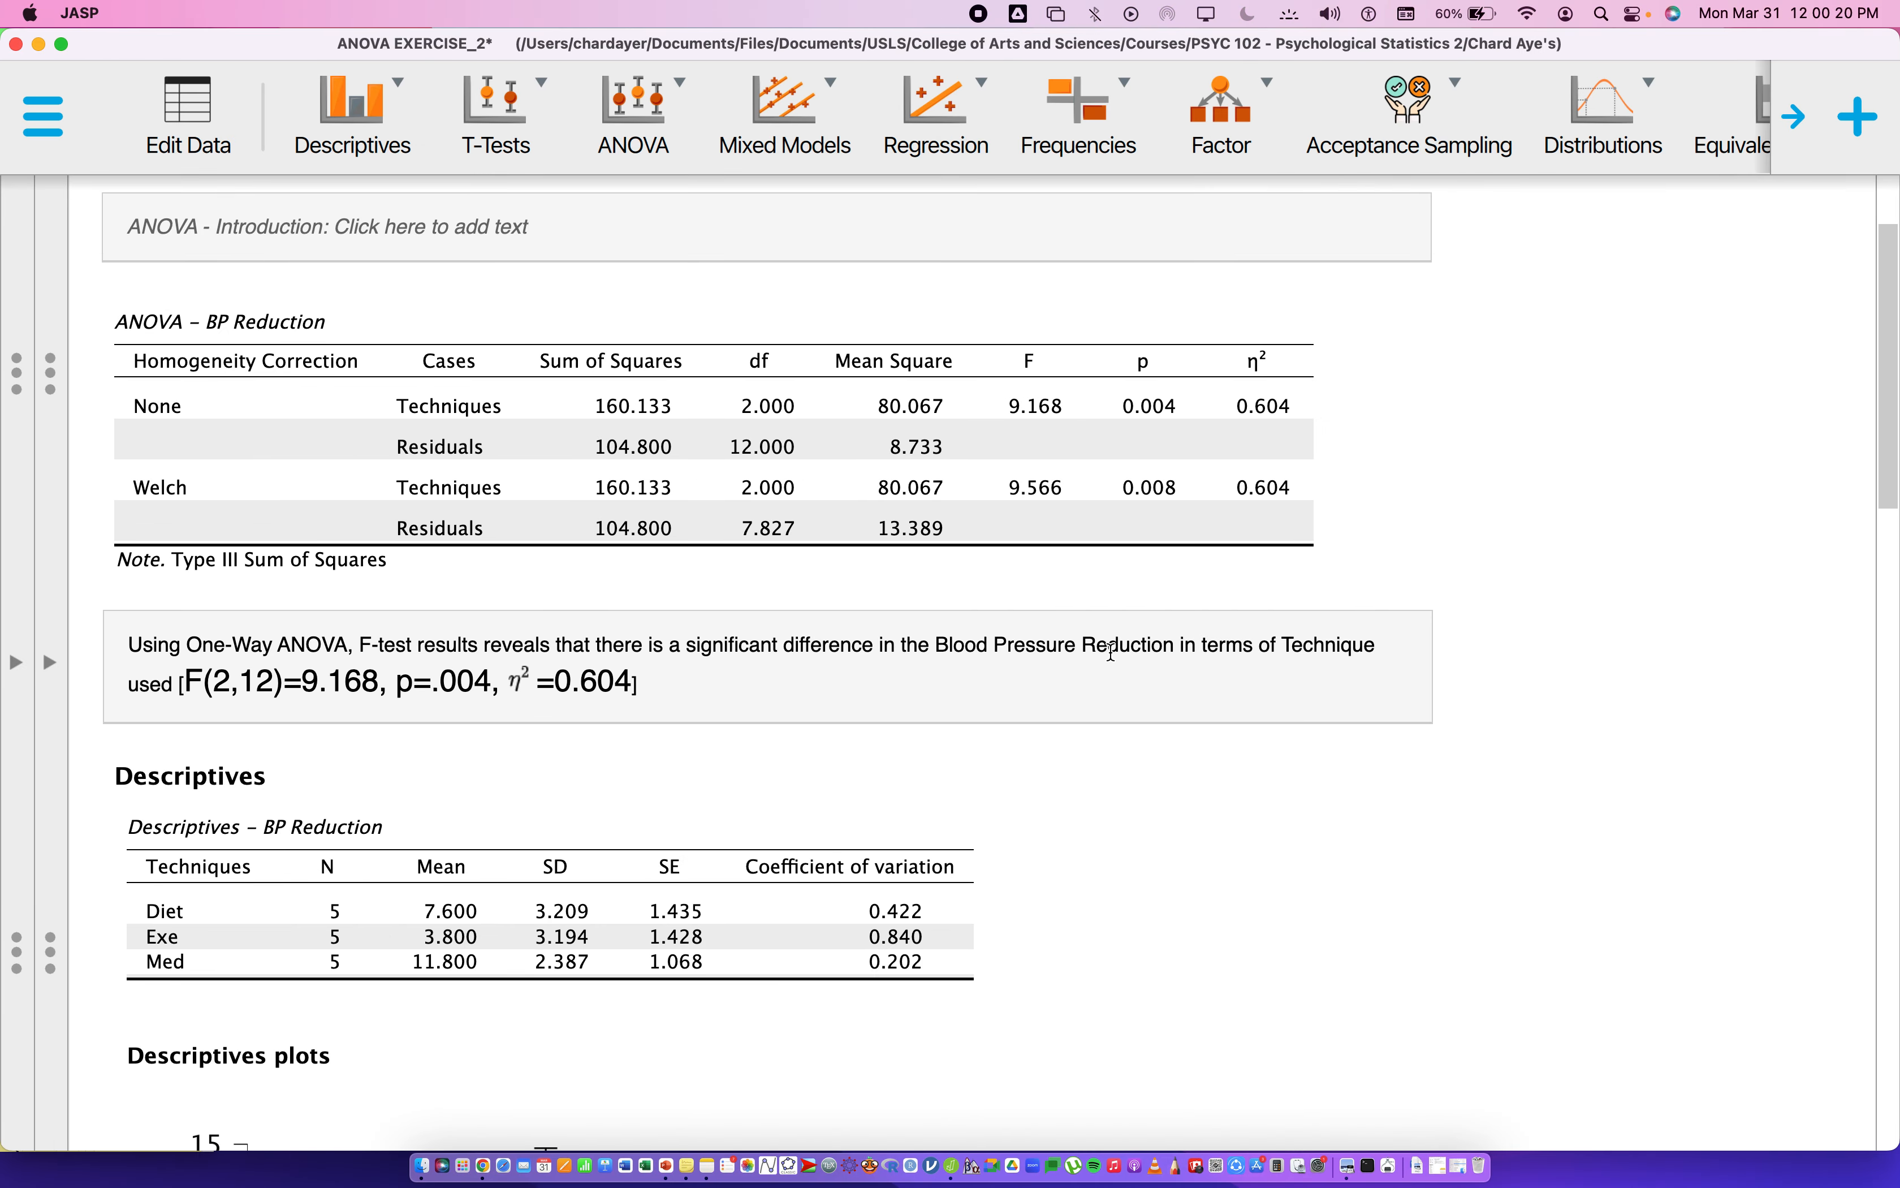
# - Append ". Results show that this is a large effect (Cohen, 1992)." to the end of the ANOVA table note
pyautogui.click(789, 691)
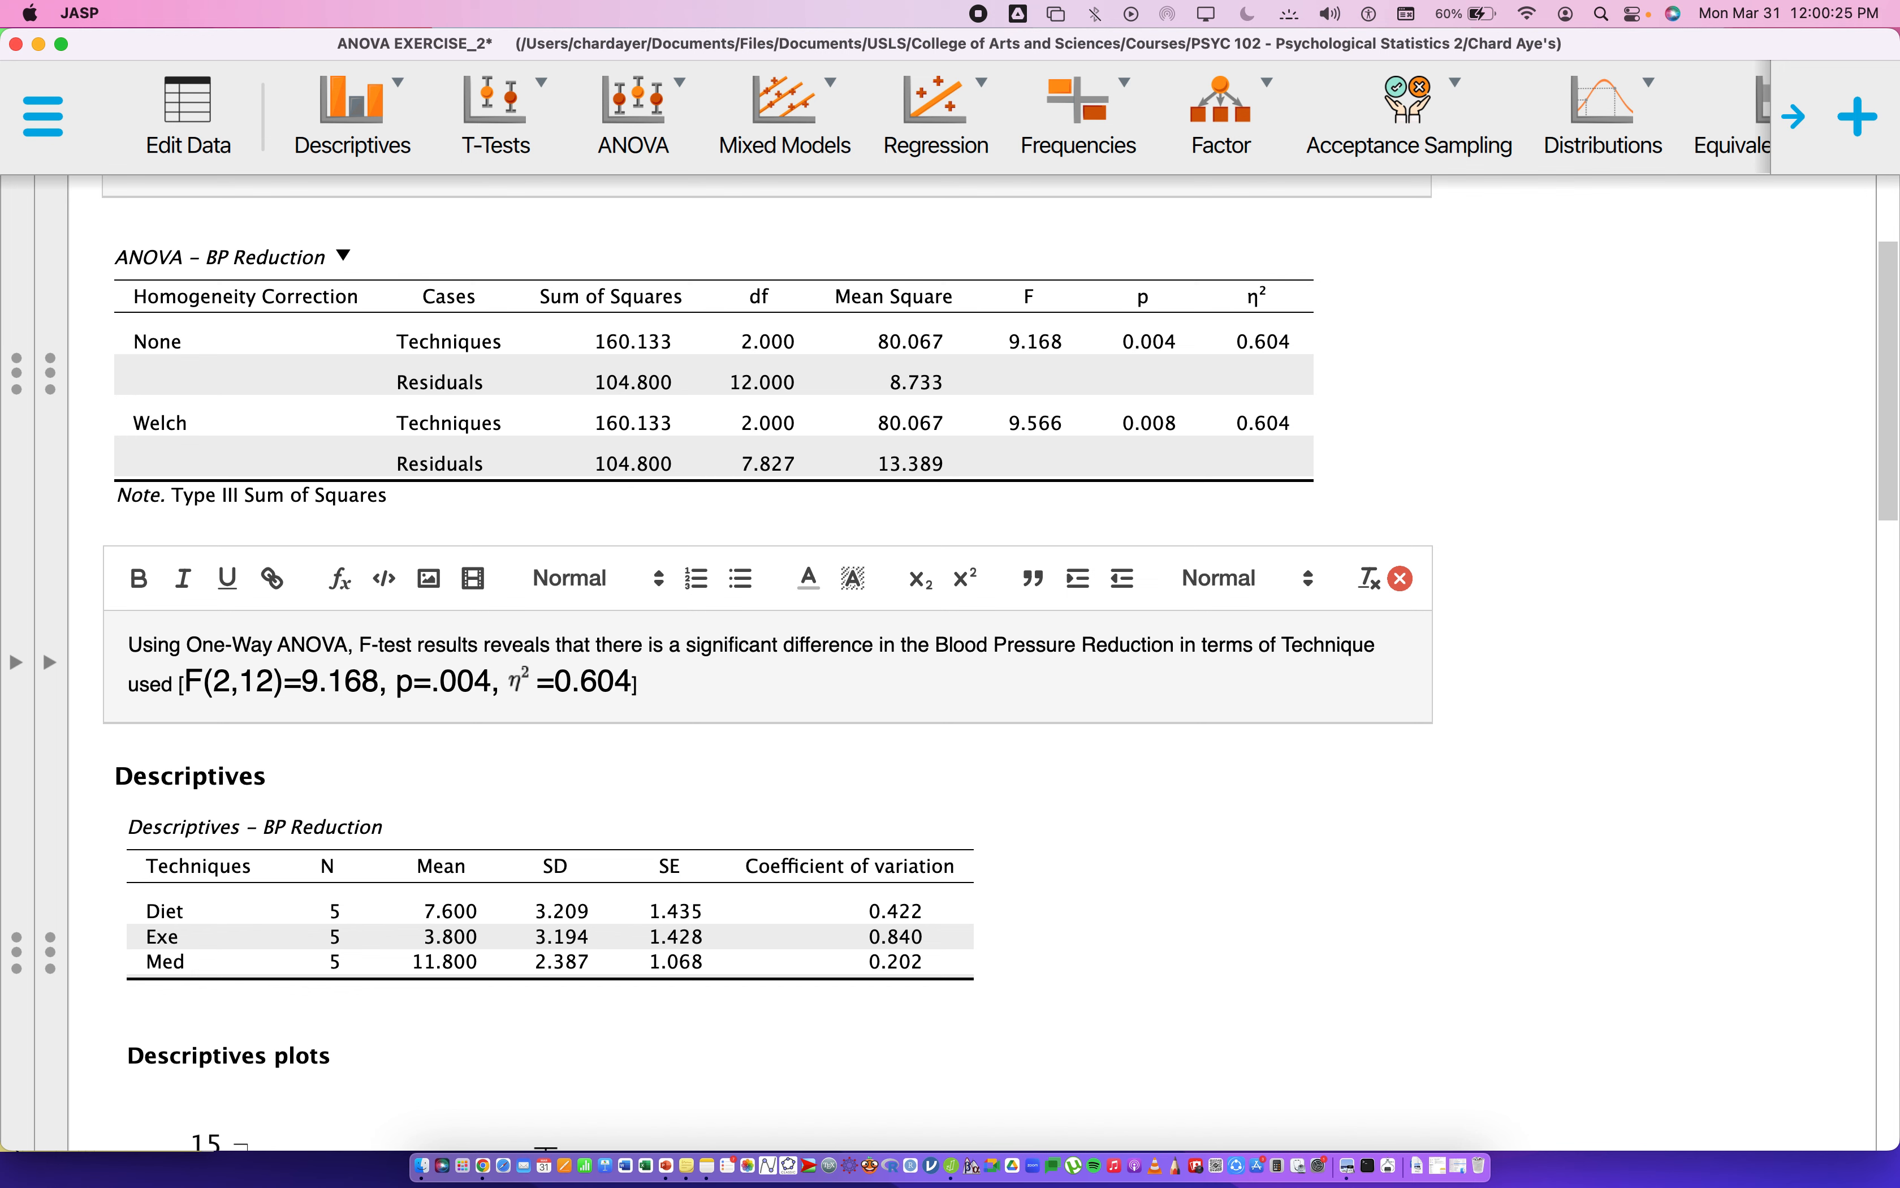
pyautogui.write('This indi')
pyautogui.press('BackSpace')
pyautogui.press('BackSpace')
pyautogui.press('BackSpace')
pyautogui.press('BackSpace')
pyautogui.press('BackSpace')
pyautogui.press('BackSpace')
pyautogui.press('BackSpace')
pyautogui.press('BackSpace')
pyautogui.press('BackSpace')
pyautogui.write('Results show that this is a ')
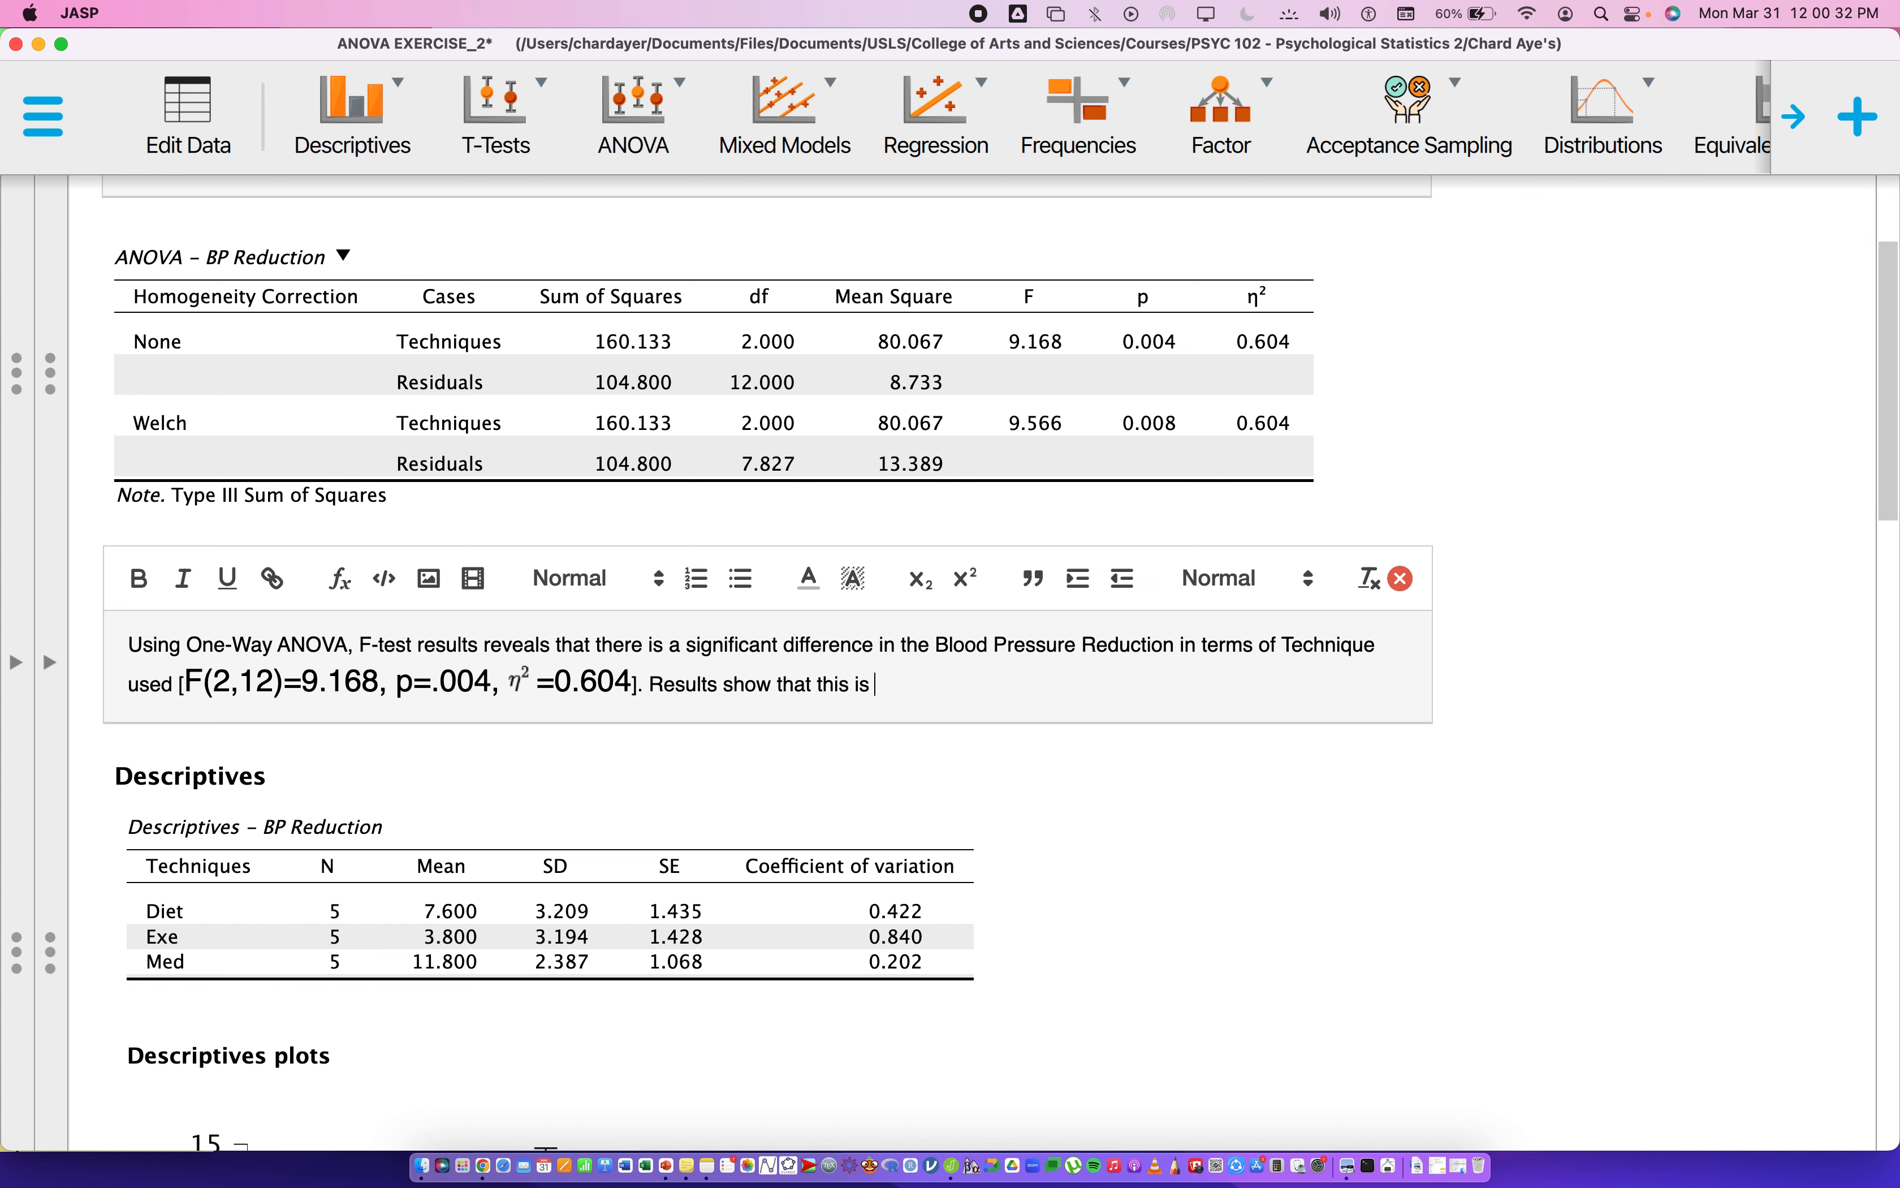
pyautogui.write('large effect (Cohen')
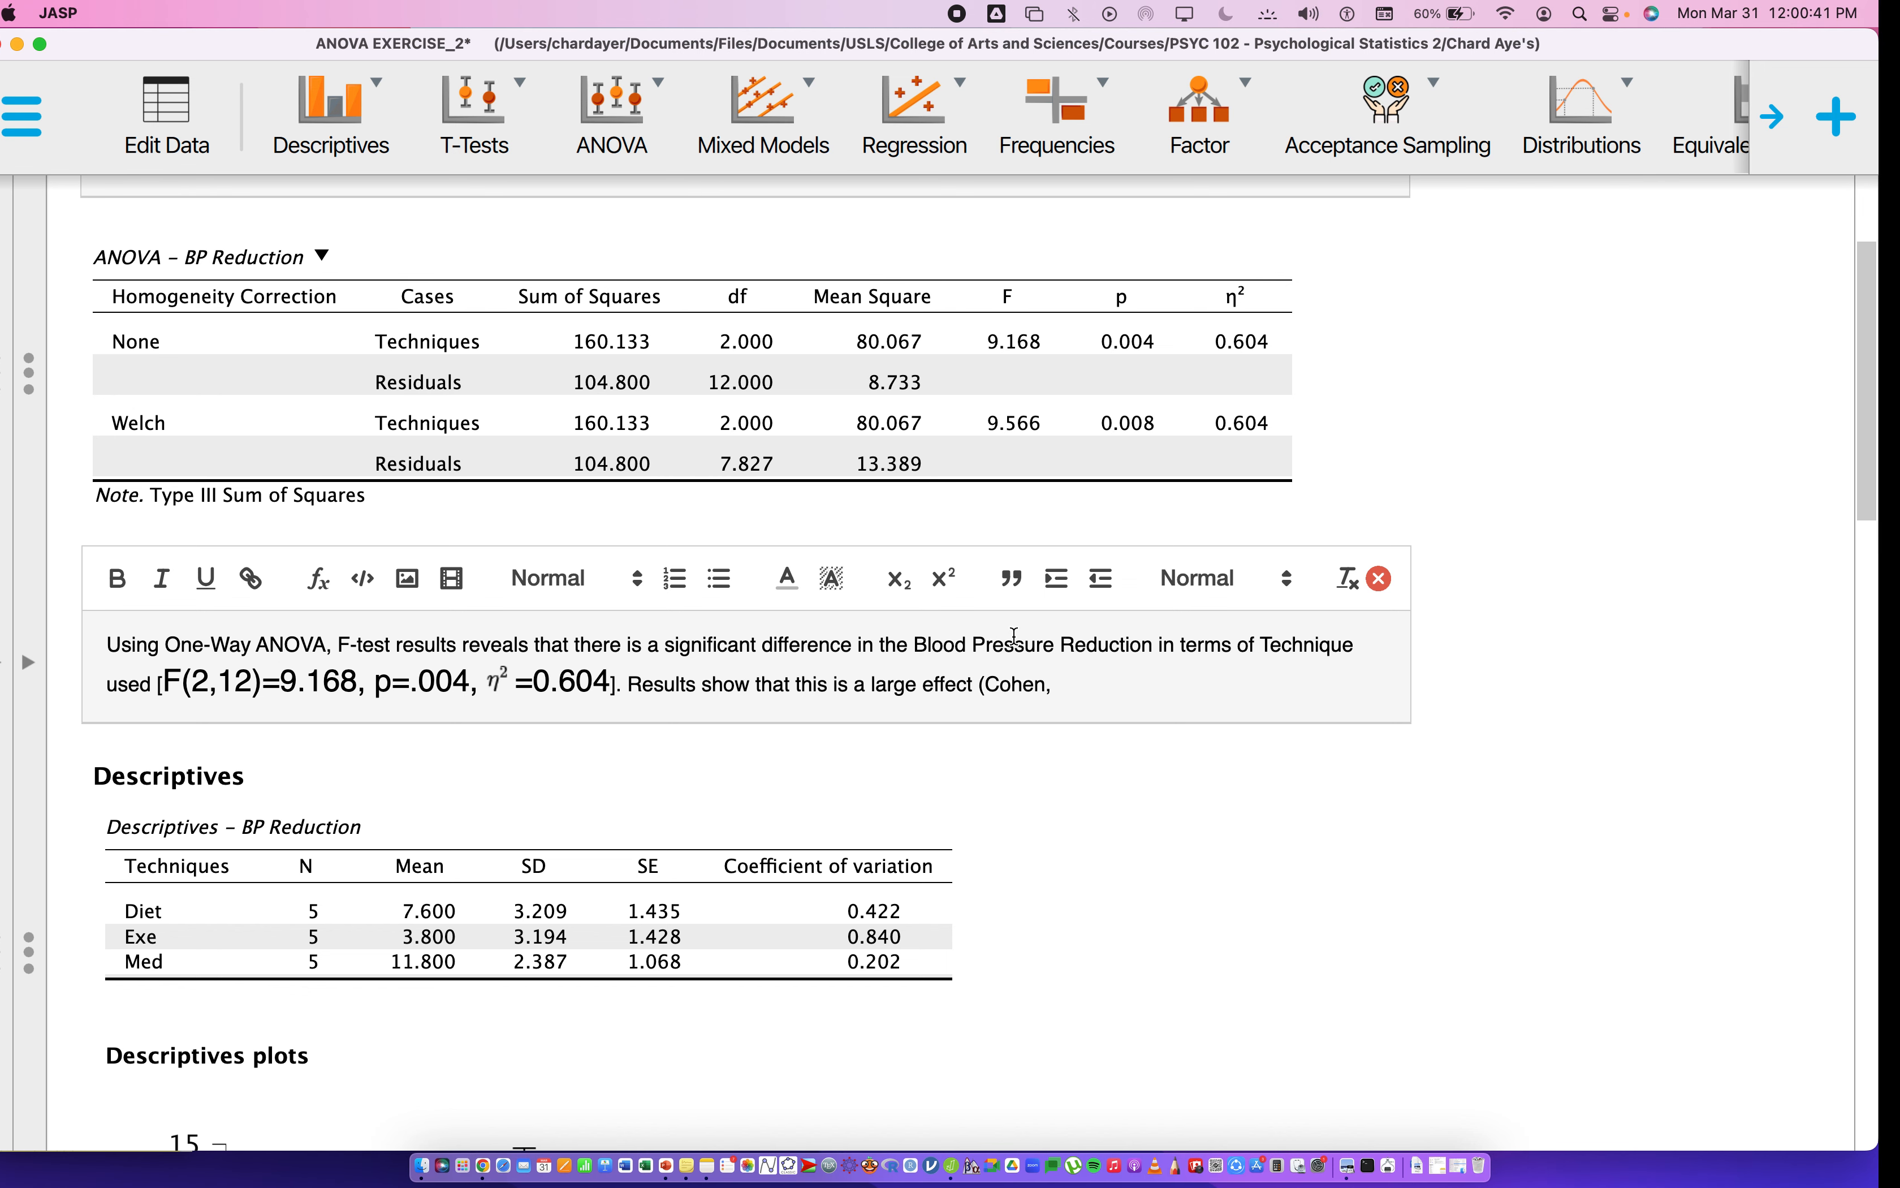
pyautogui.write(', 1992).')
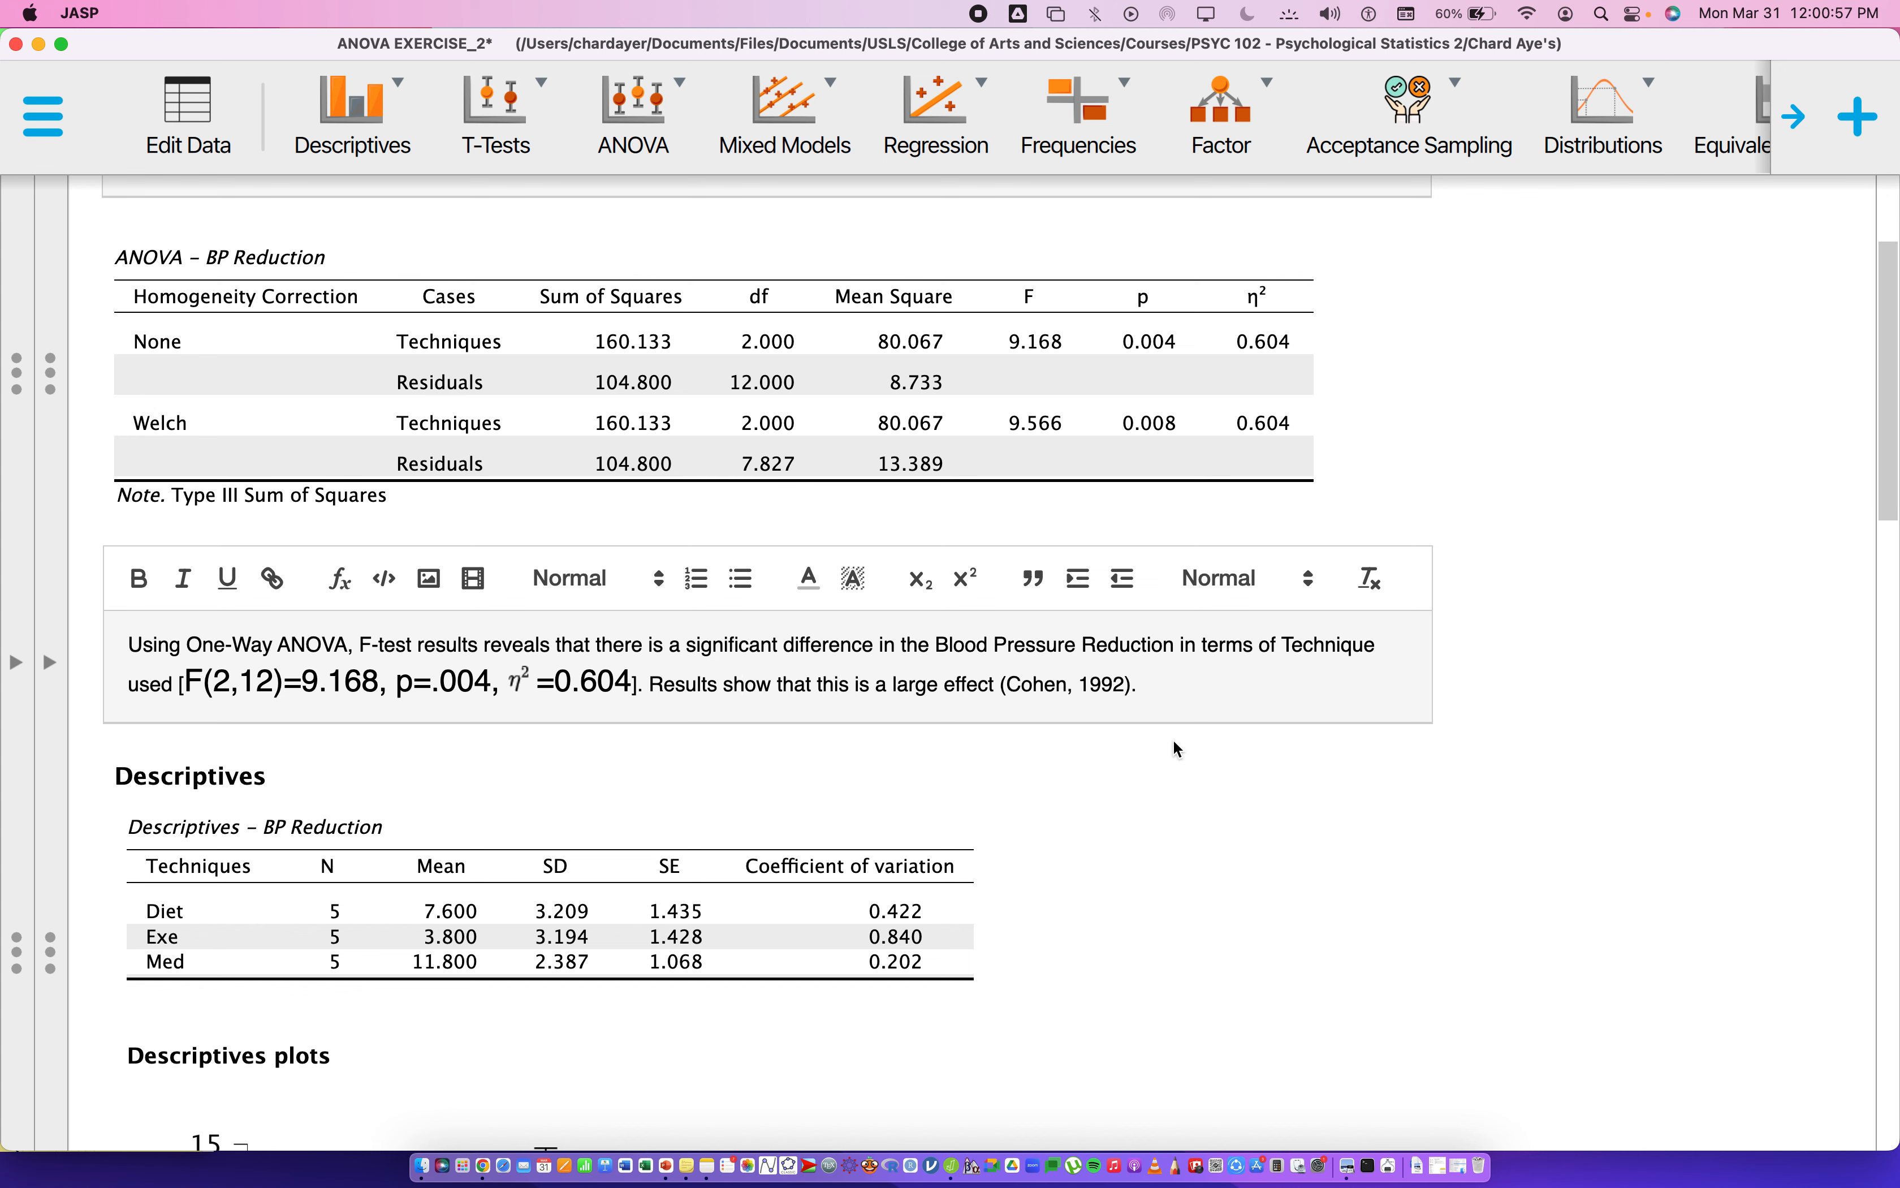
pyautogui.scroll(-20, 1178, 748)
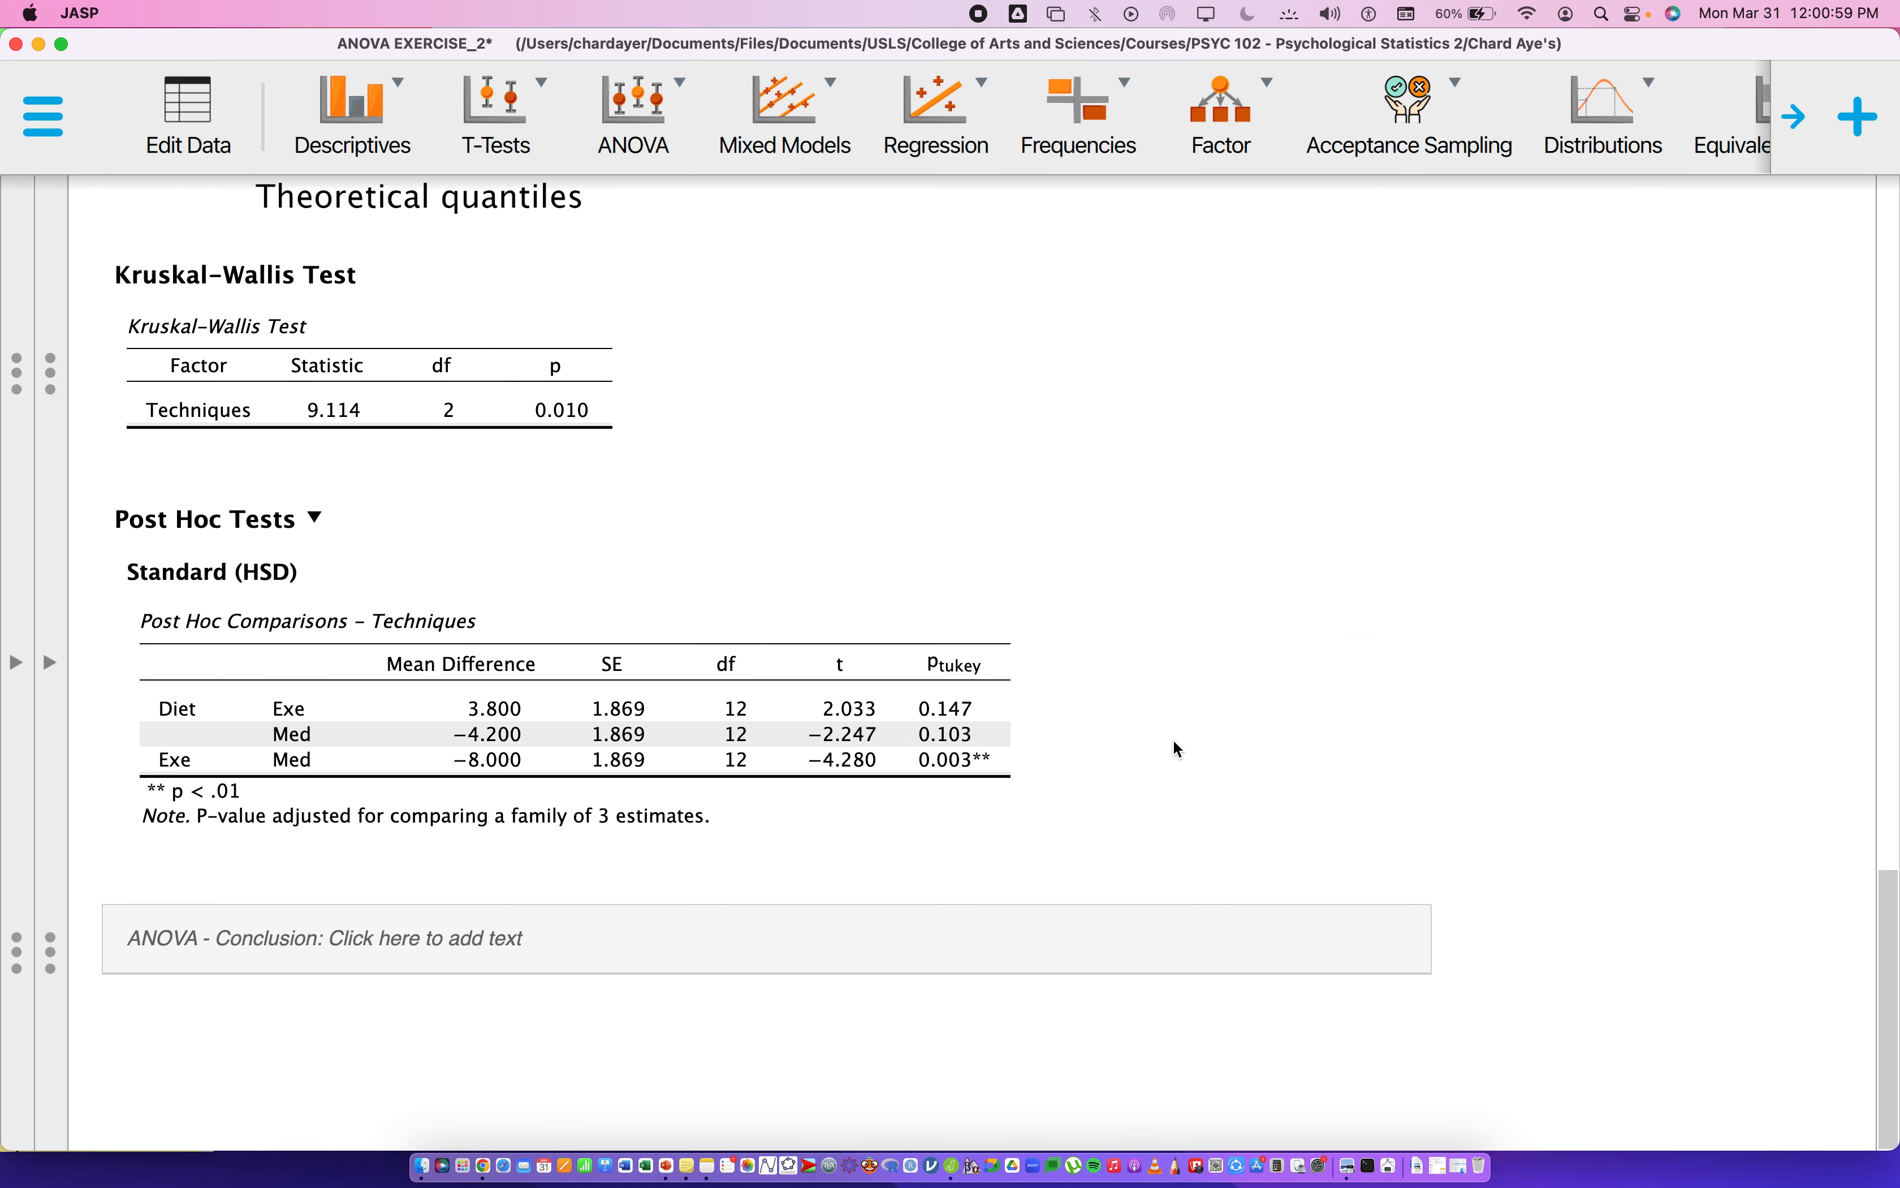
pyautogui.click(320, 605)
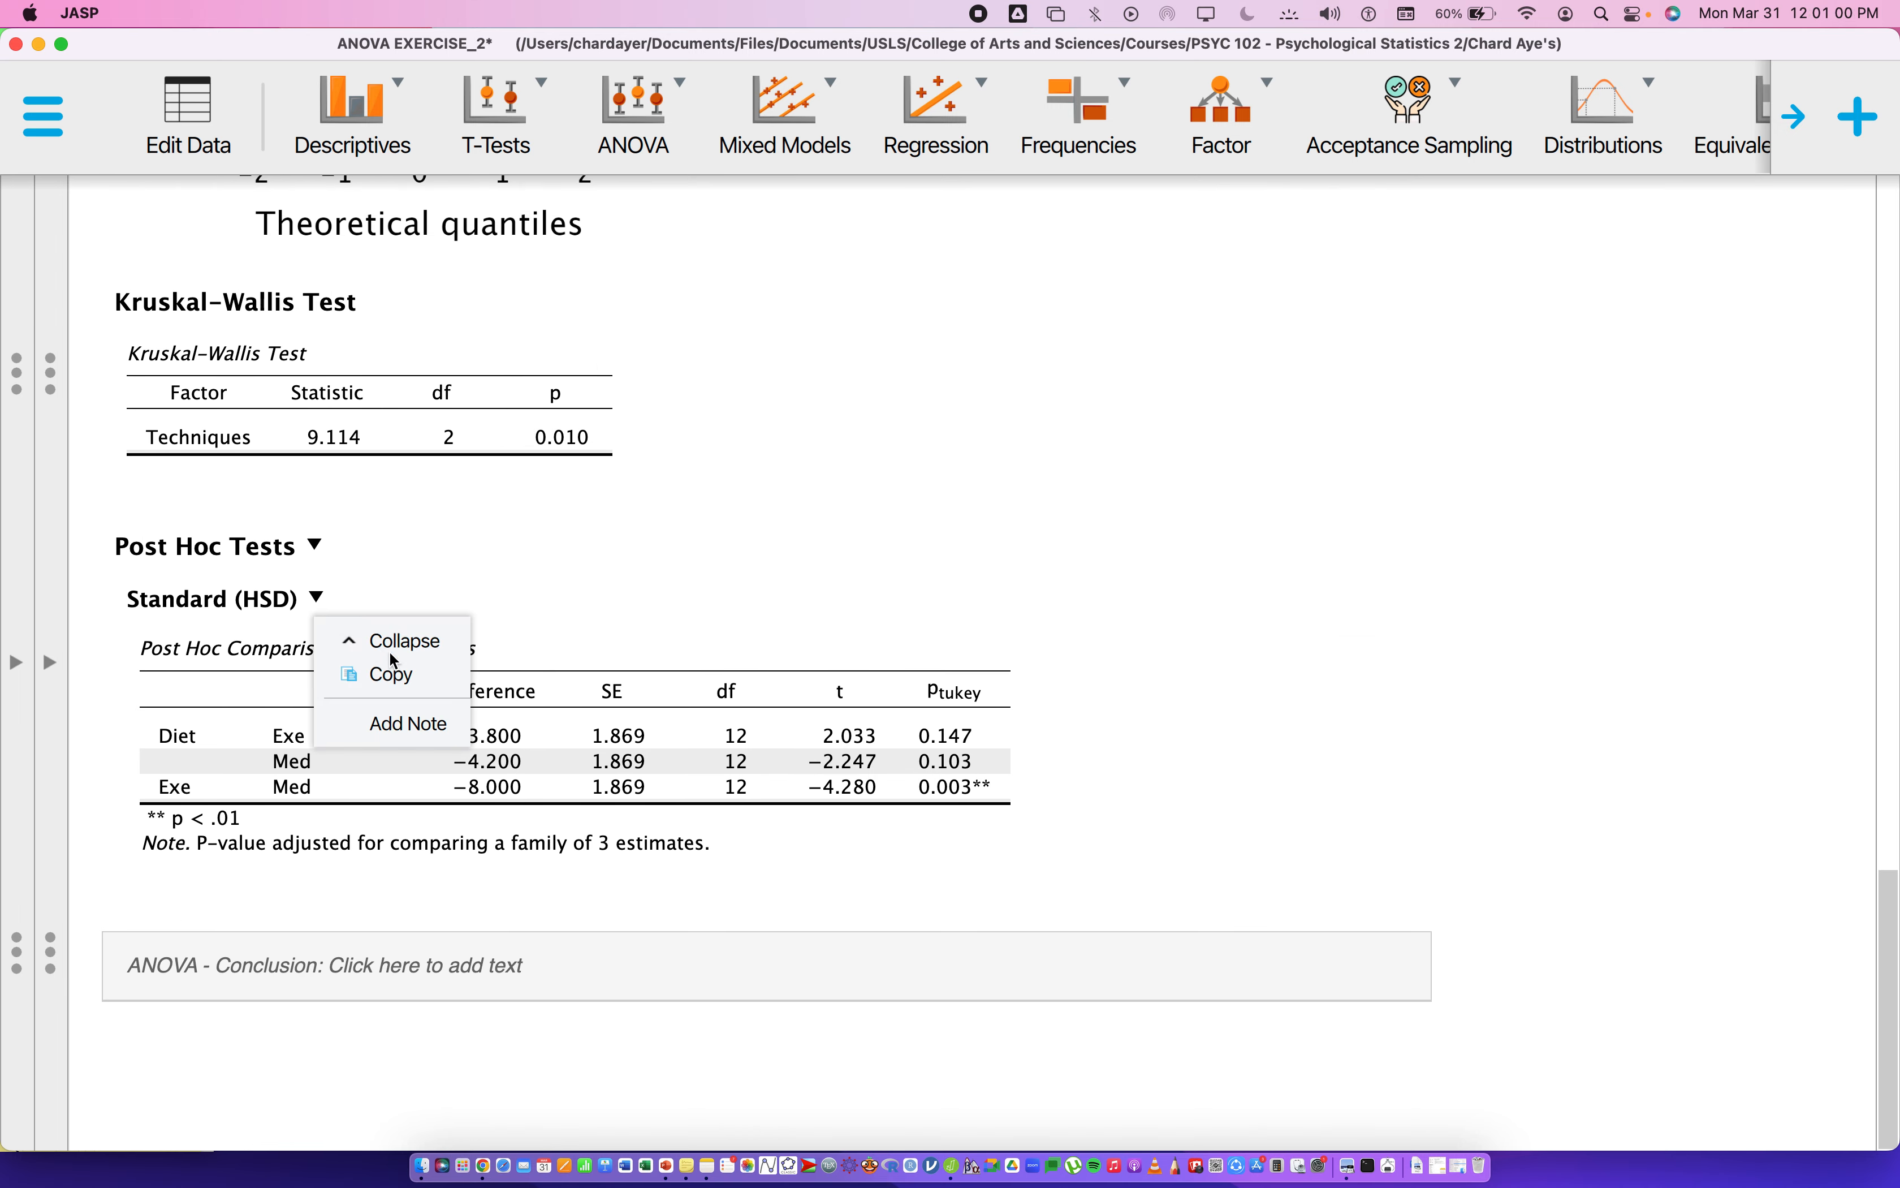
pyautogui.click(414, 790)
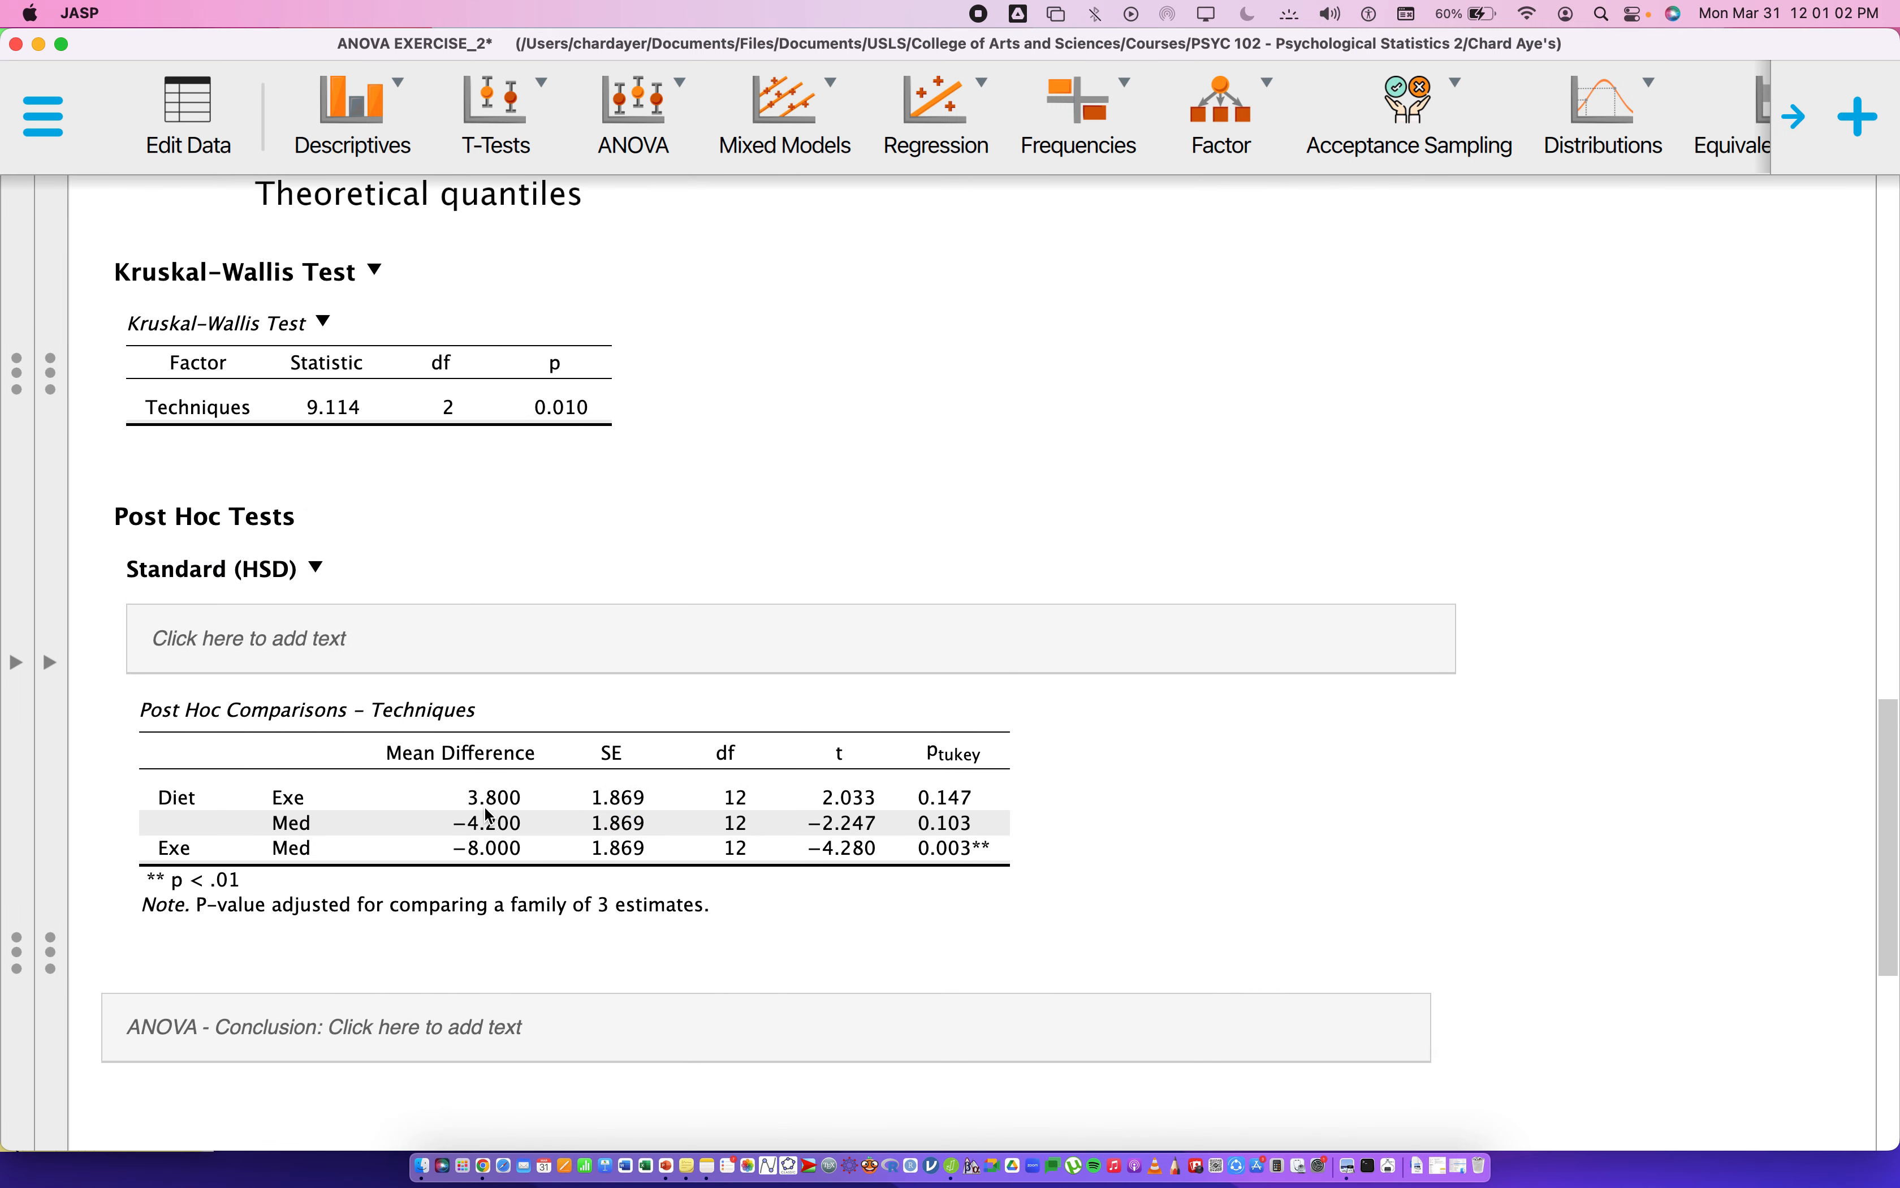
pyautogui.scroll(-2, 493, 807)
pyautogui.click(495, 646)
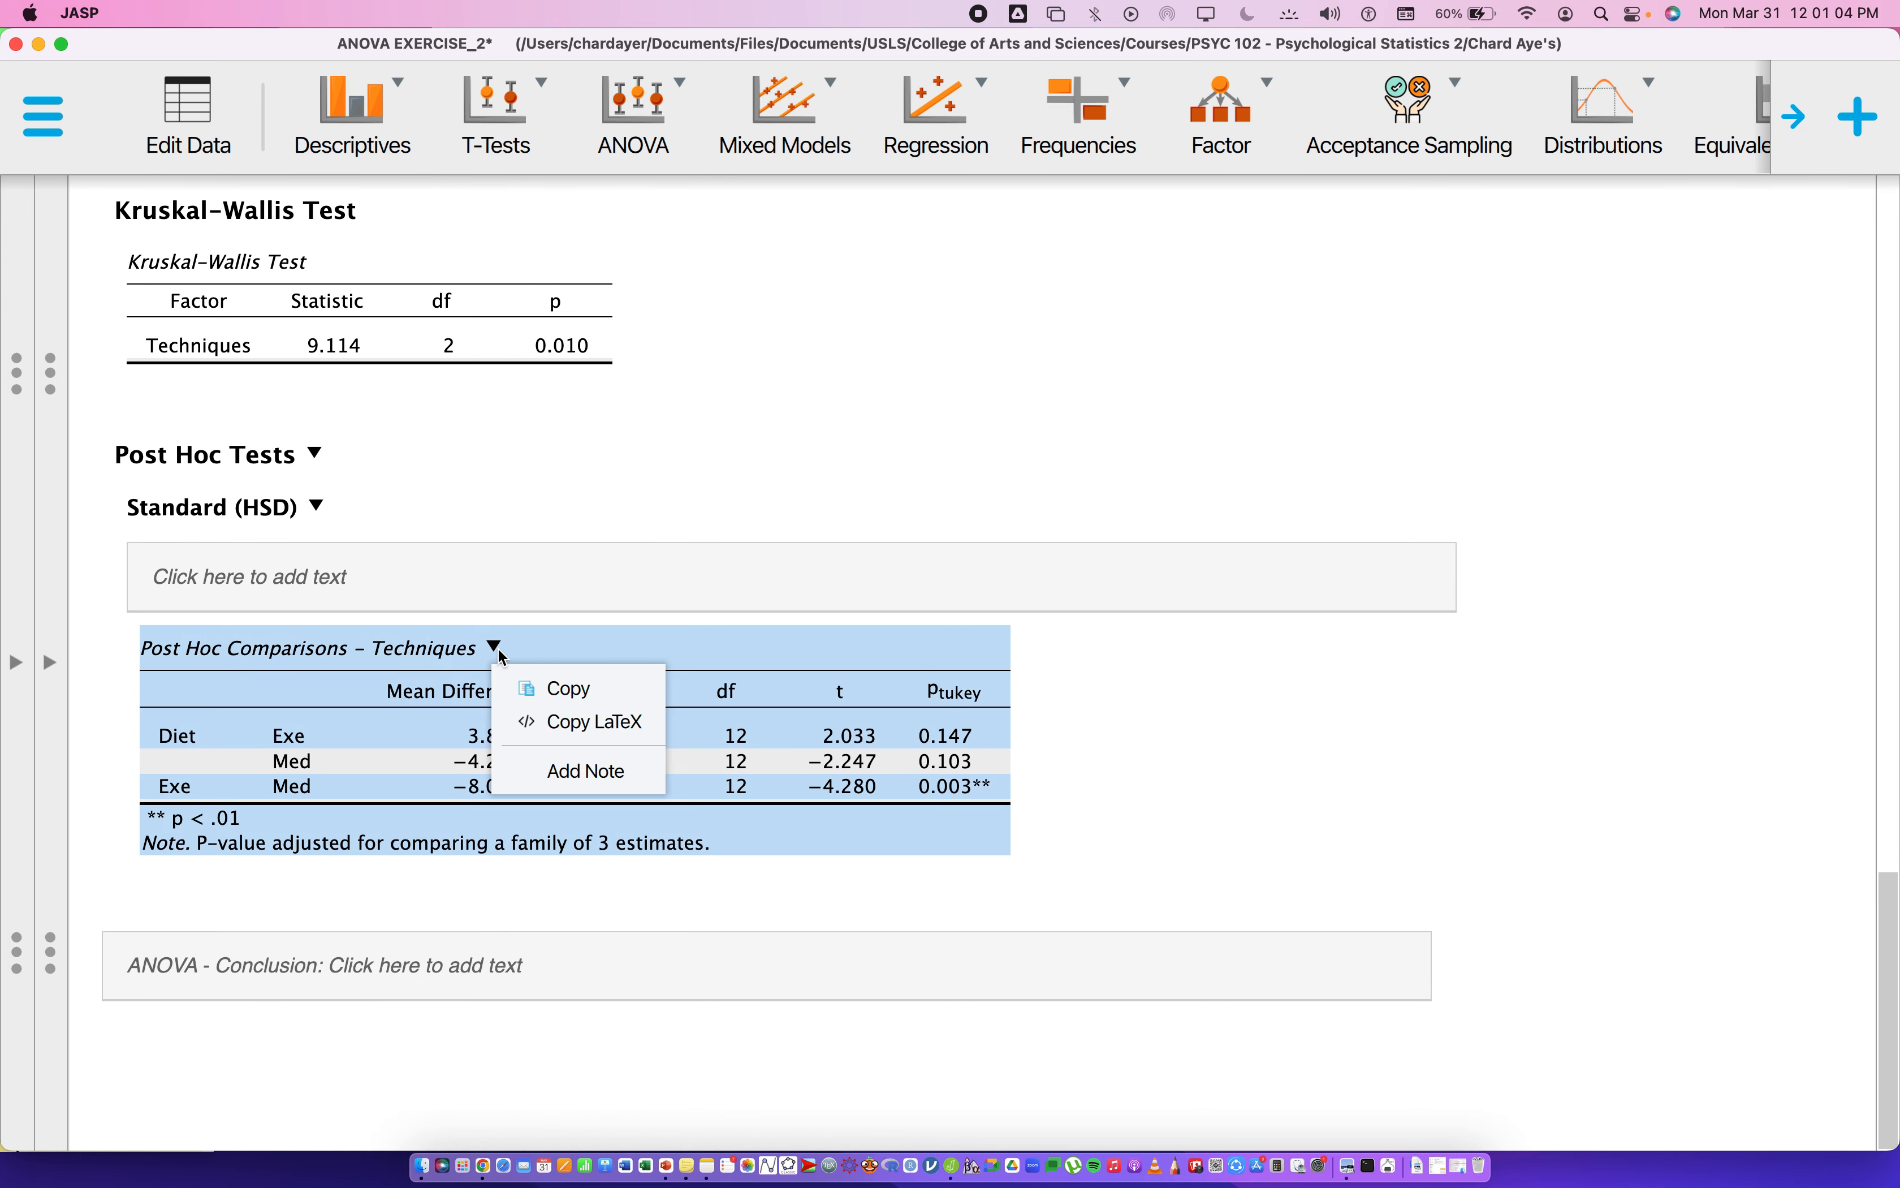
pyautogui.click(1432, 567)
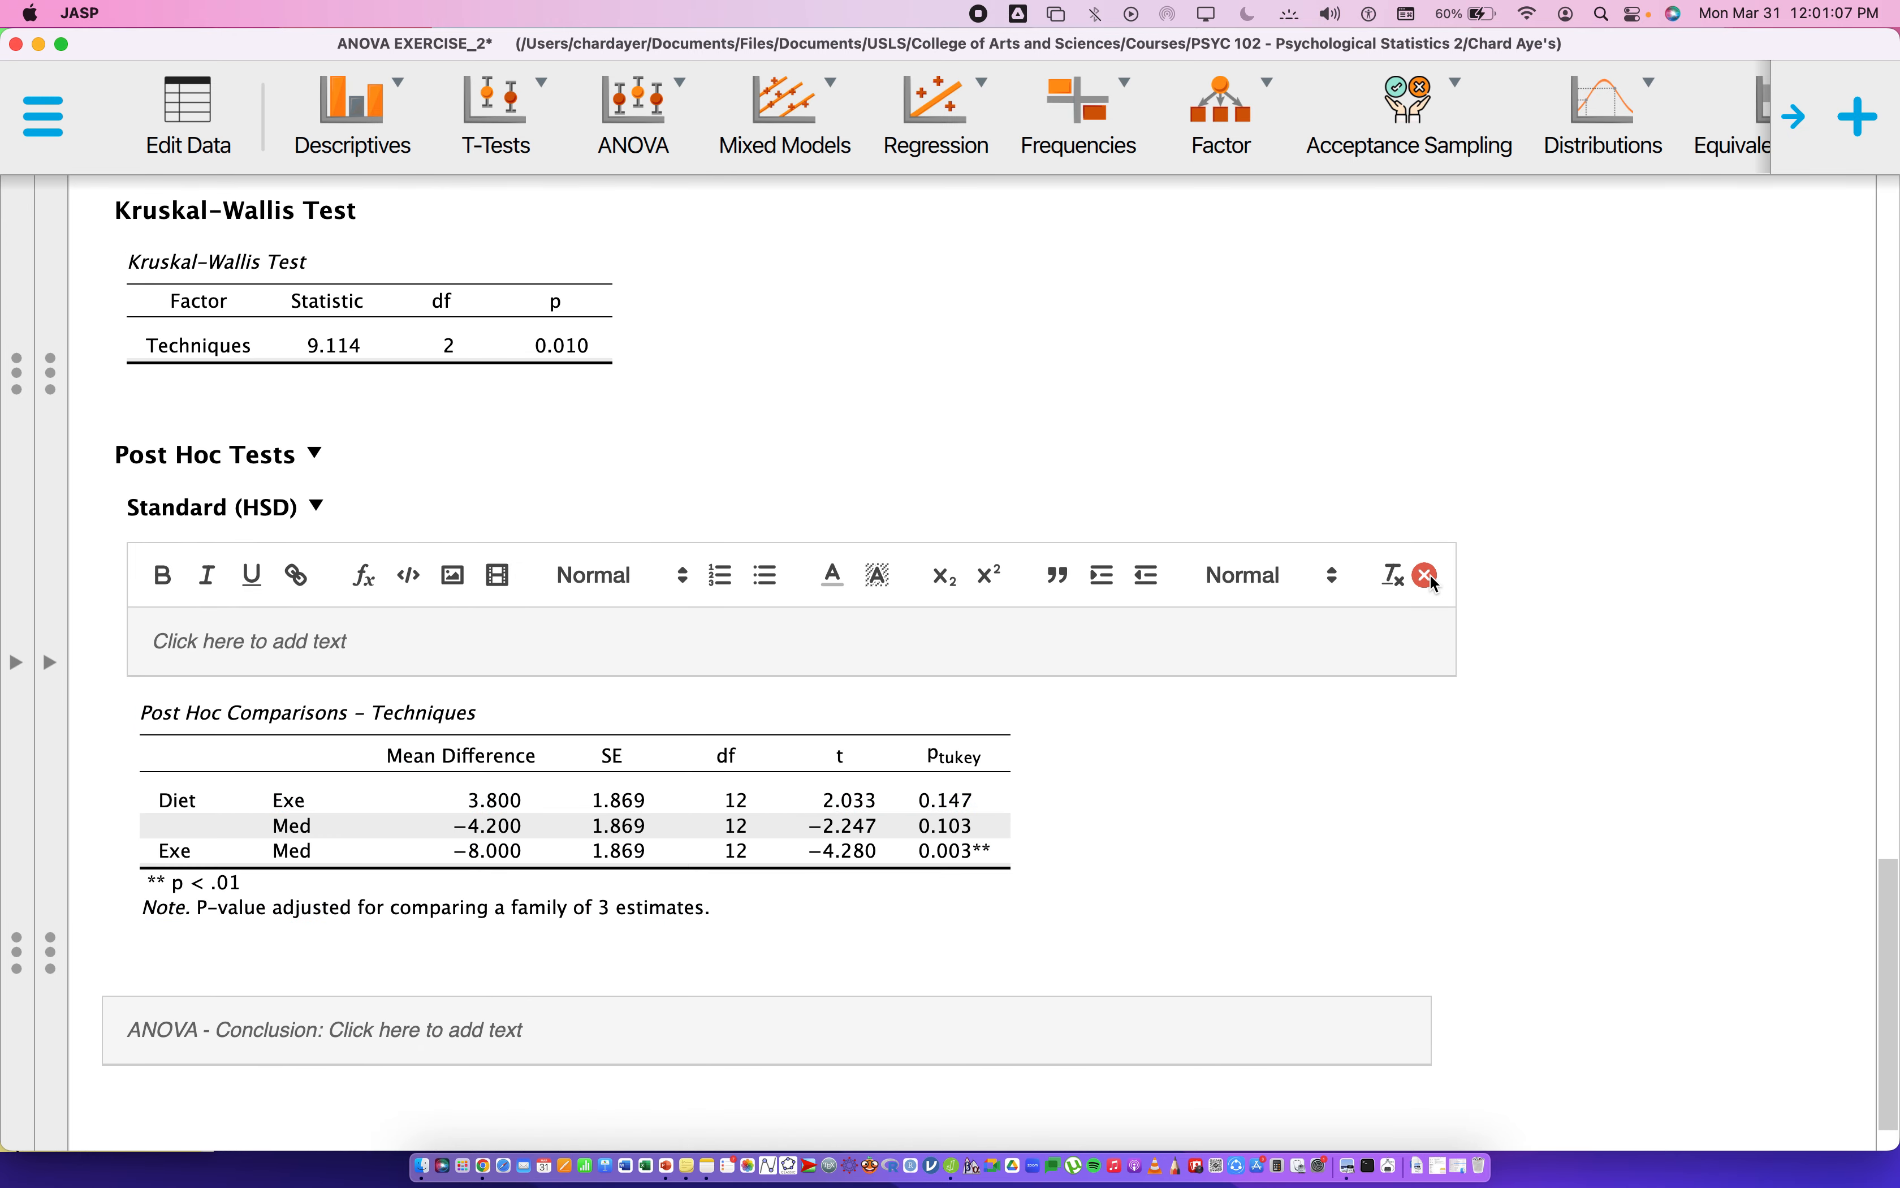
pyautogui.click(1427, 575)
# - Add a note to the Post Hoc Comparisons table and begin it with "Since One-Way ANOVA shows a significant result"
pyautogui.click(495, 646)
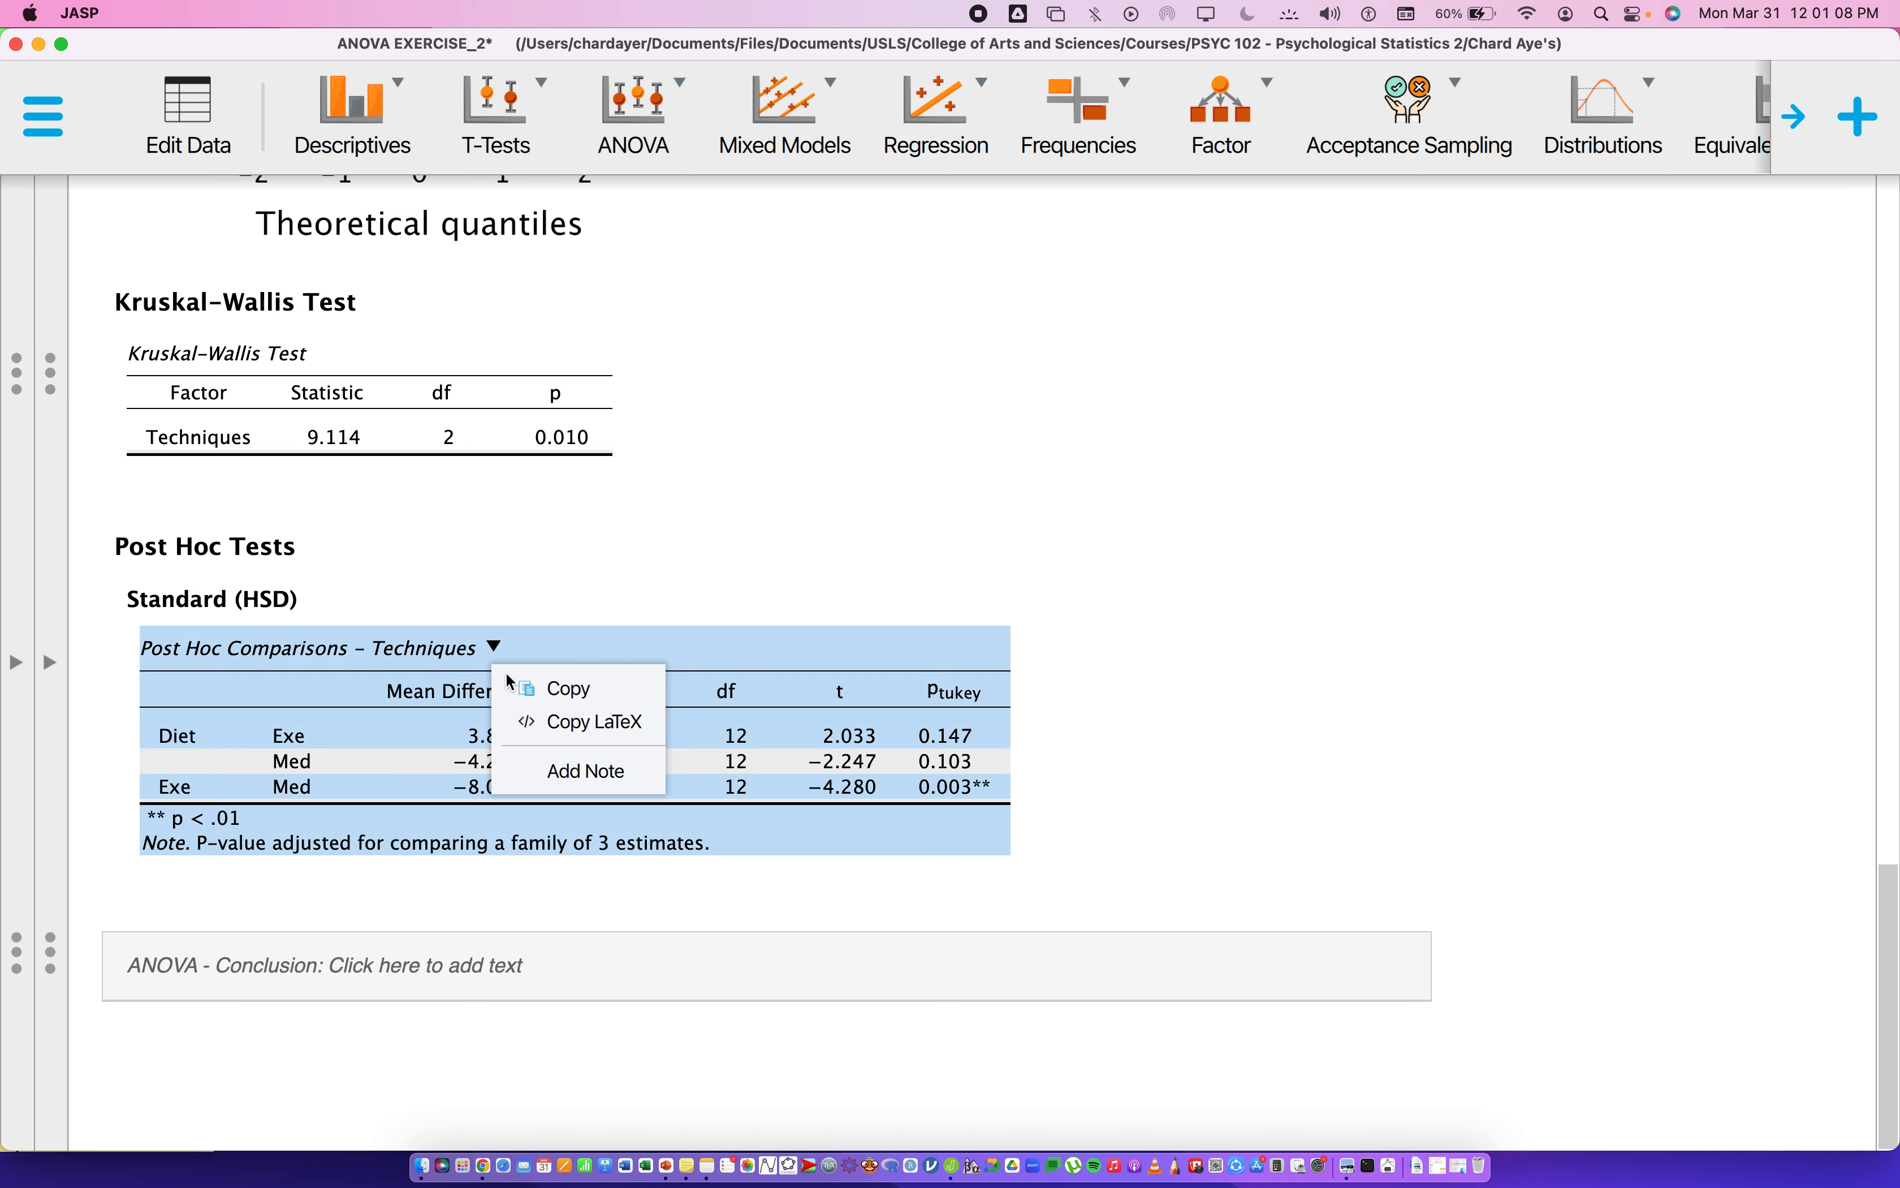
pyautogui.click(573, 772)
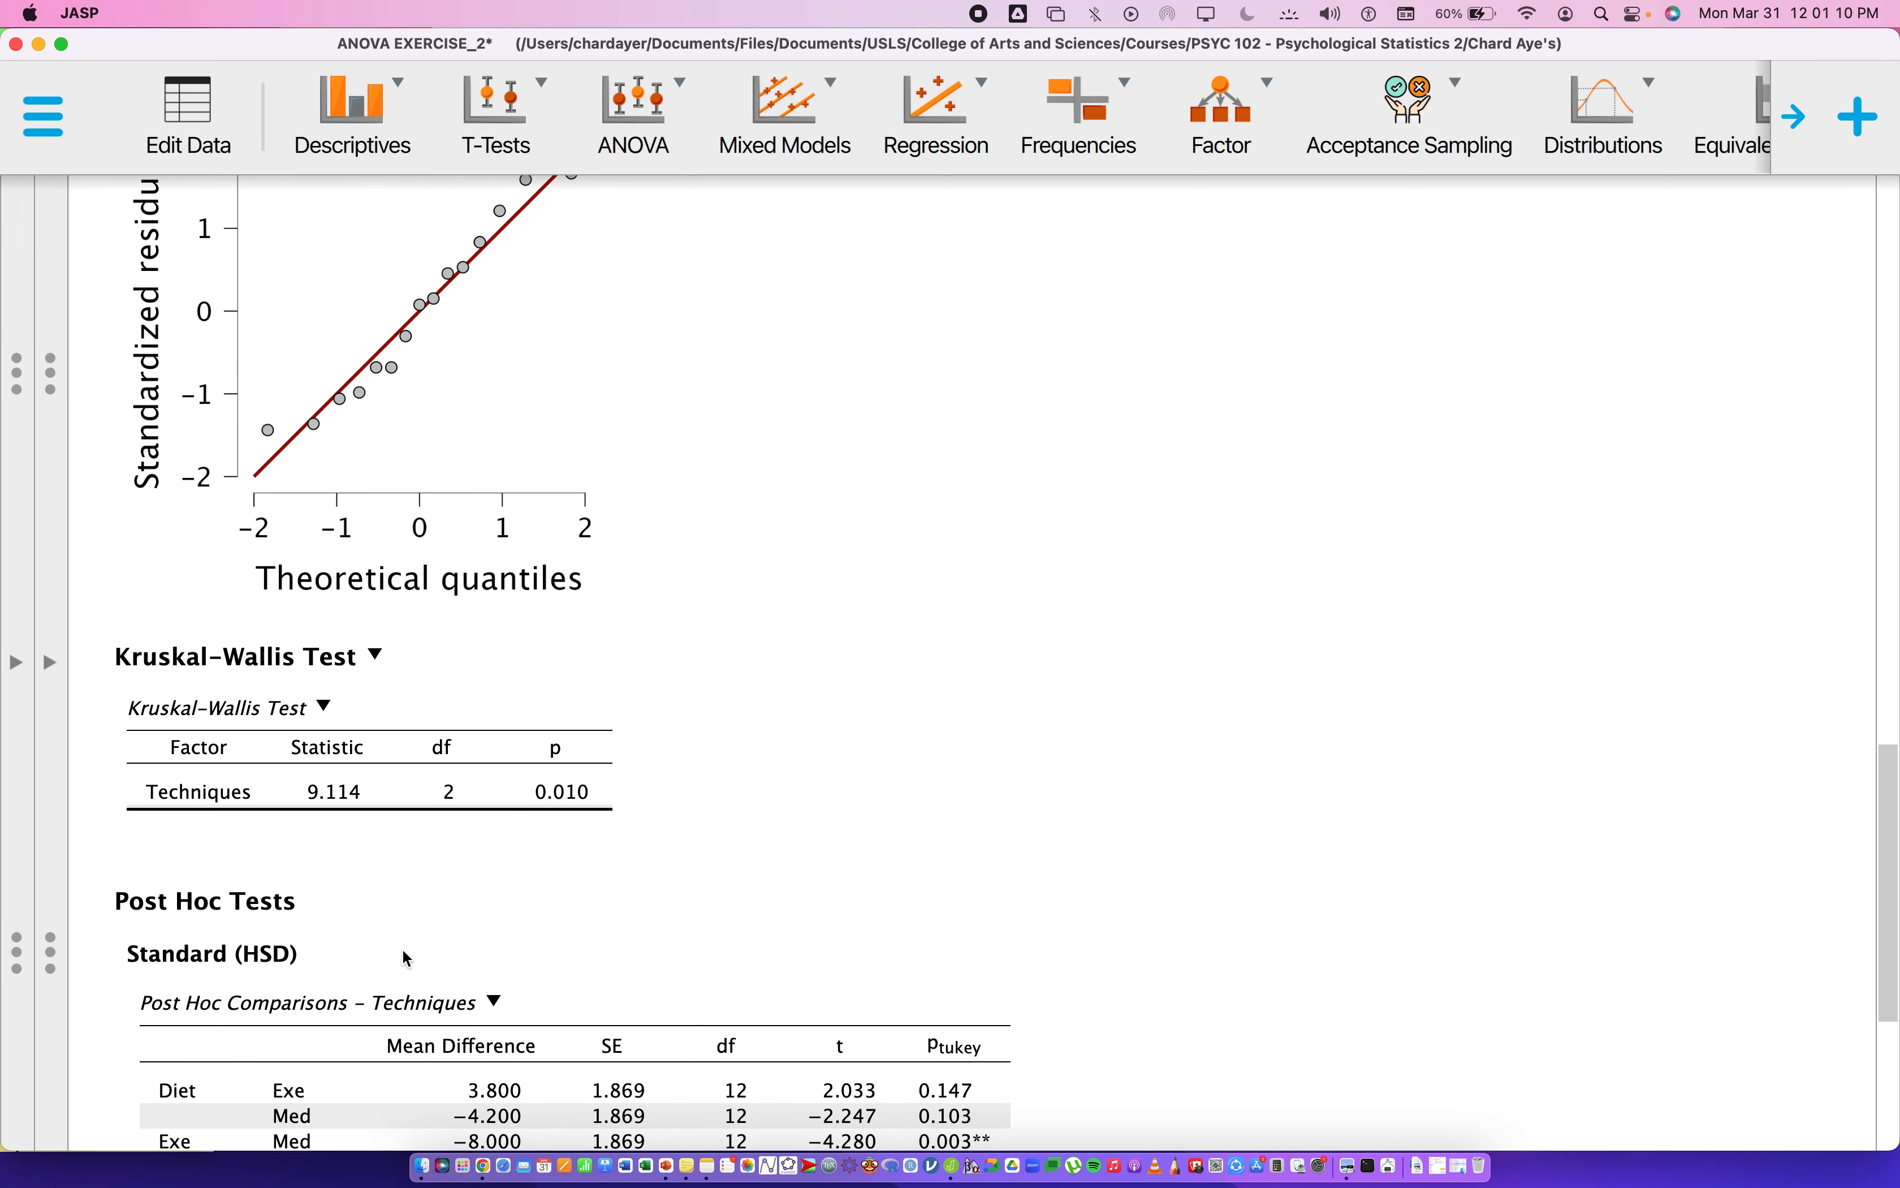
pyautogui.click(440, 842)
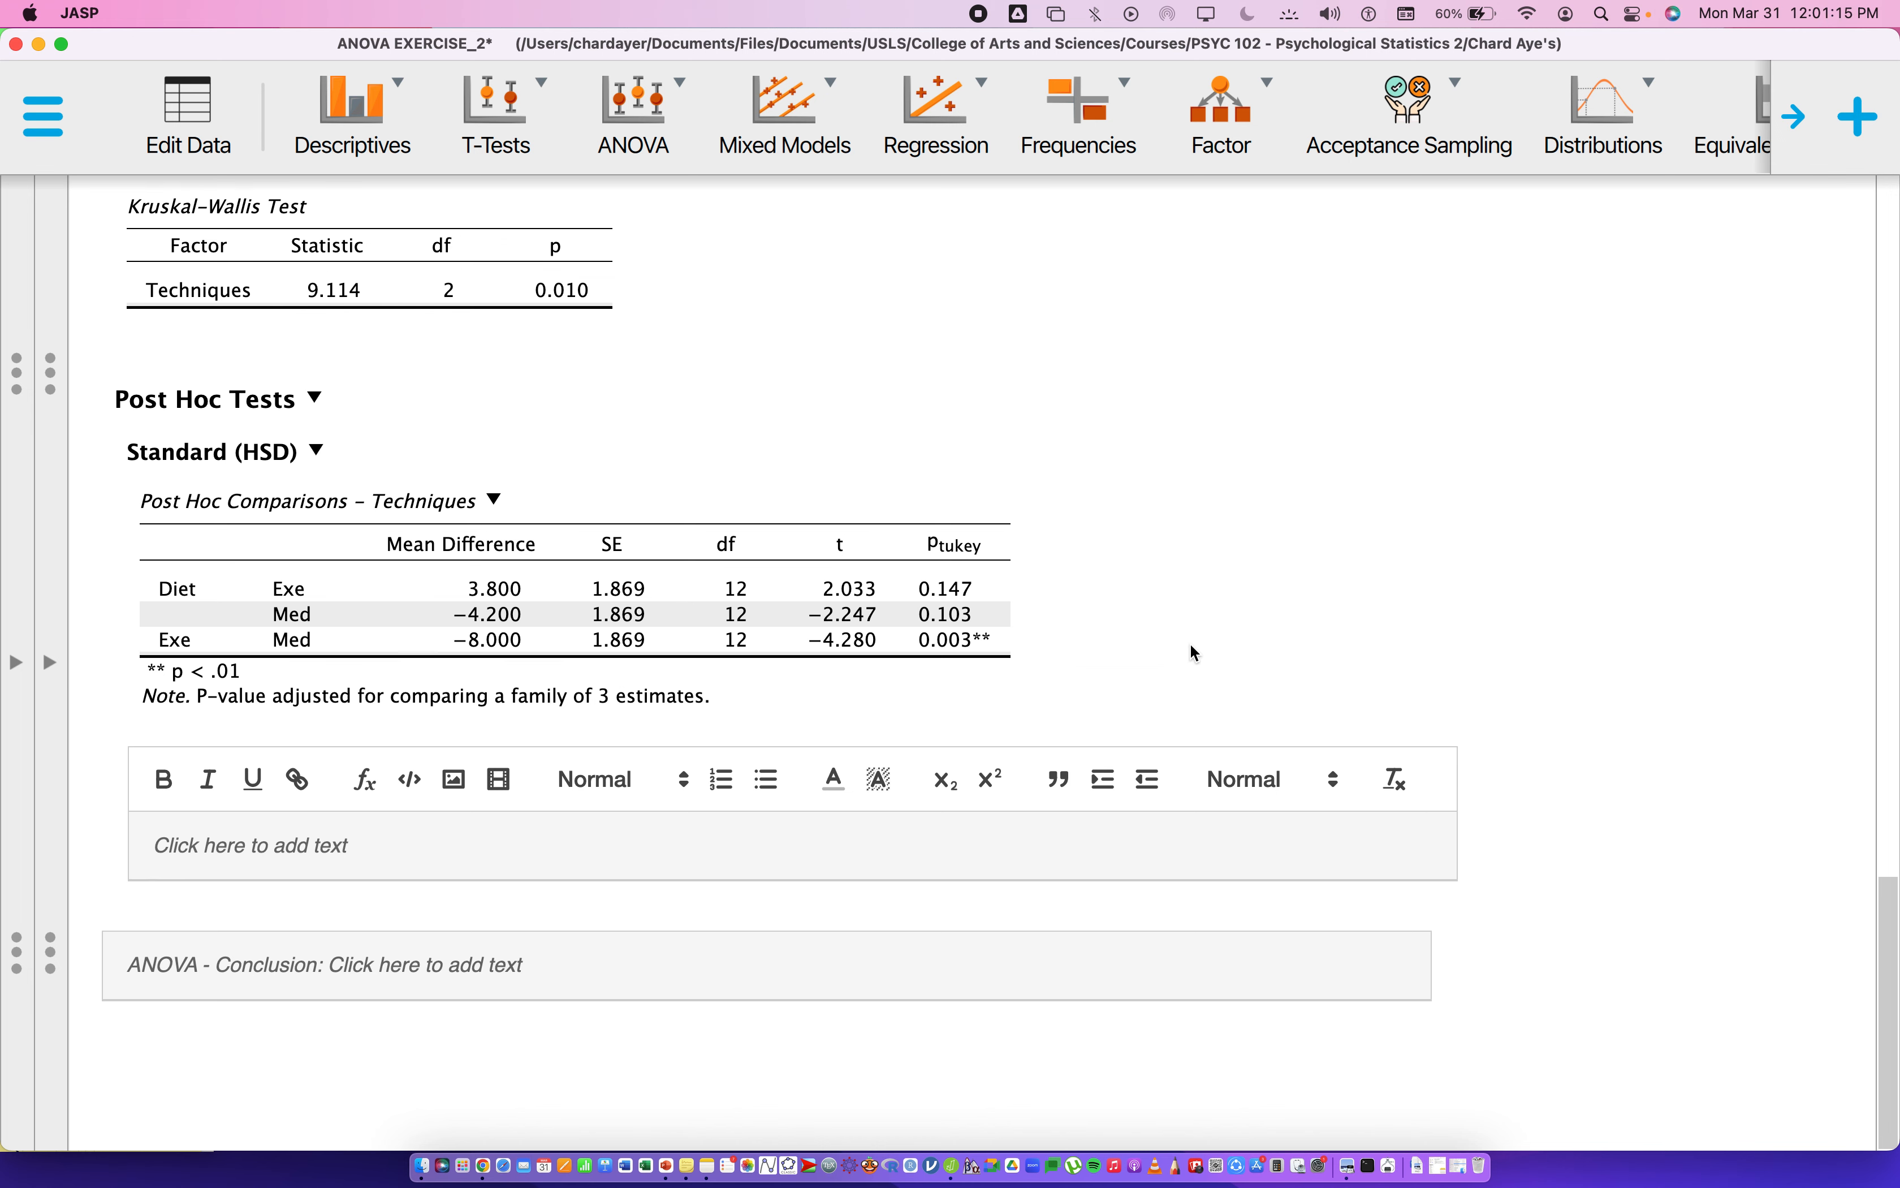
pyautogui.write('Since On-e')
pyautogui.press('BackSpace')
pyautogui.press('BackSpace')
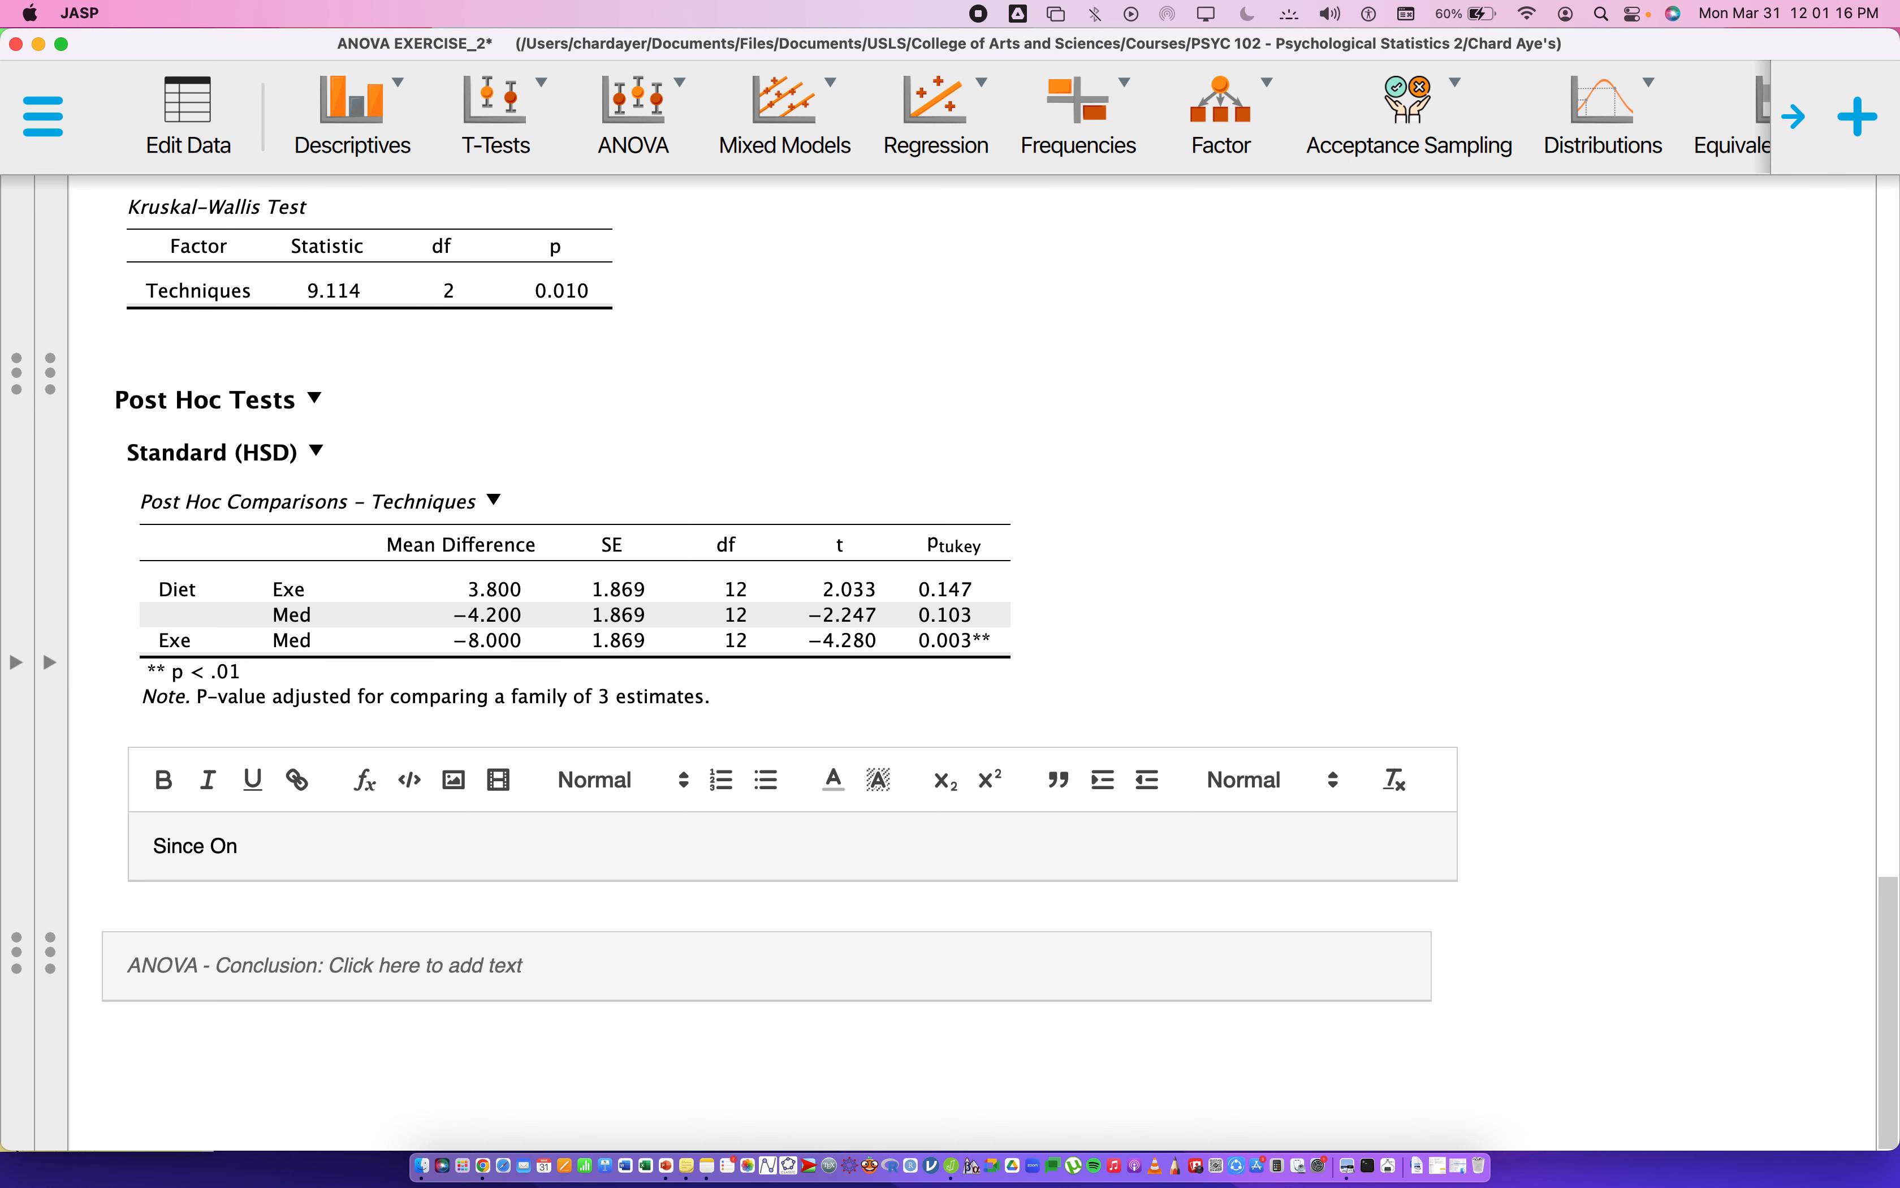
pyautogui.write('e-Way ANOVA show')
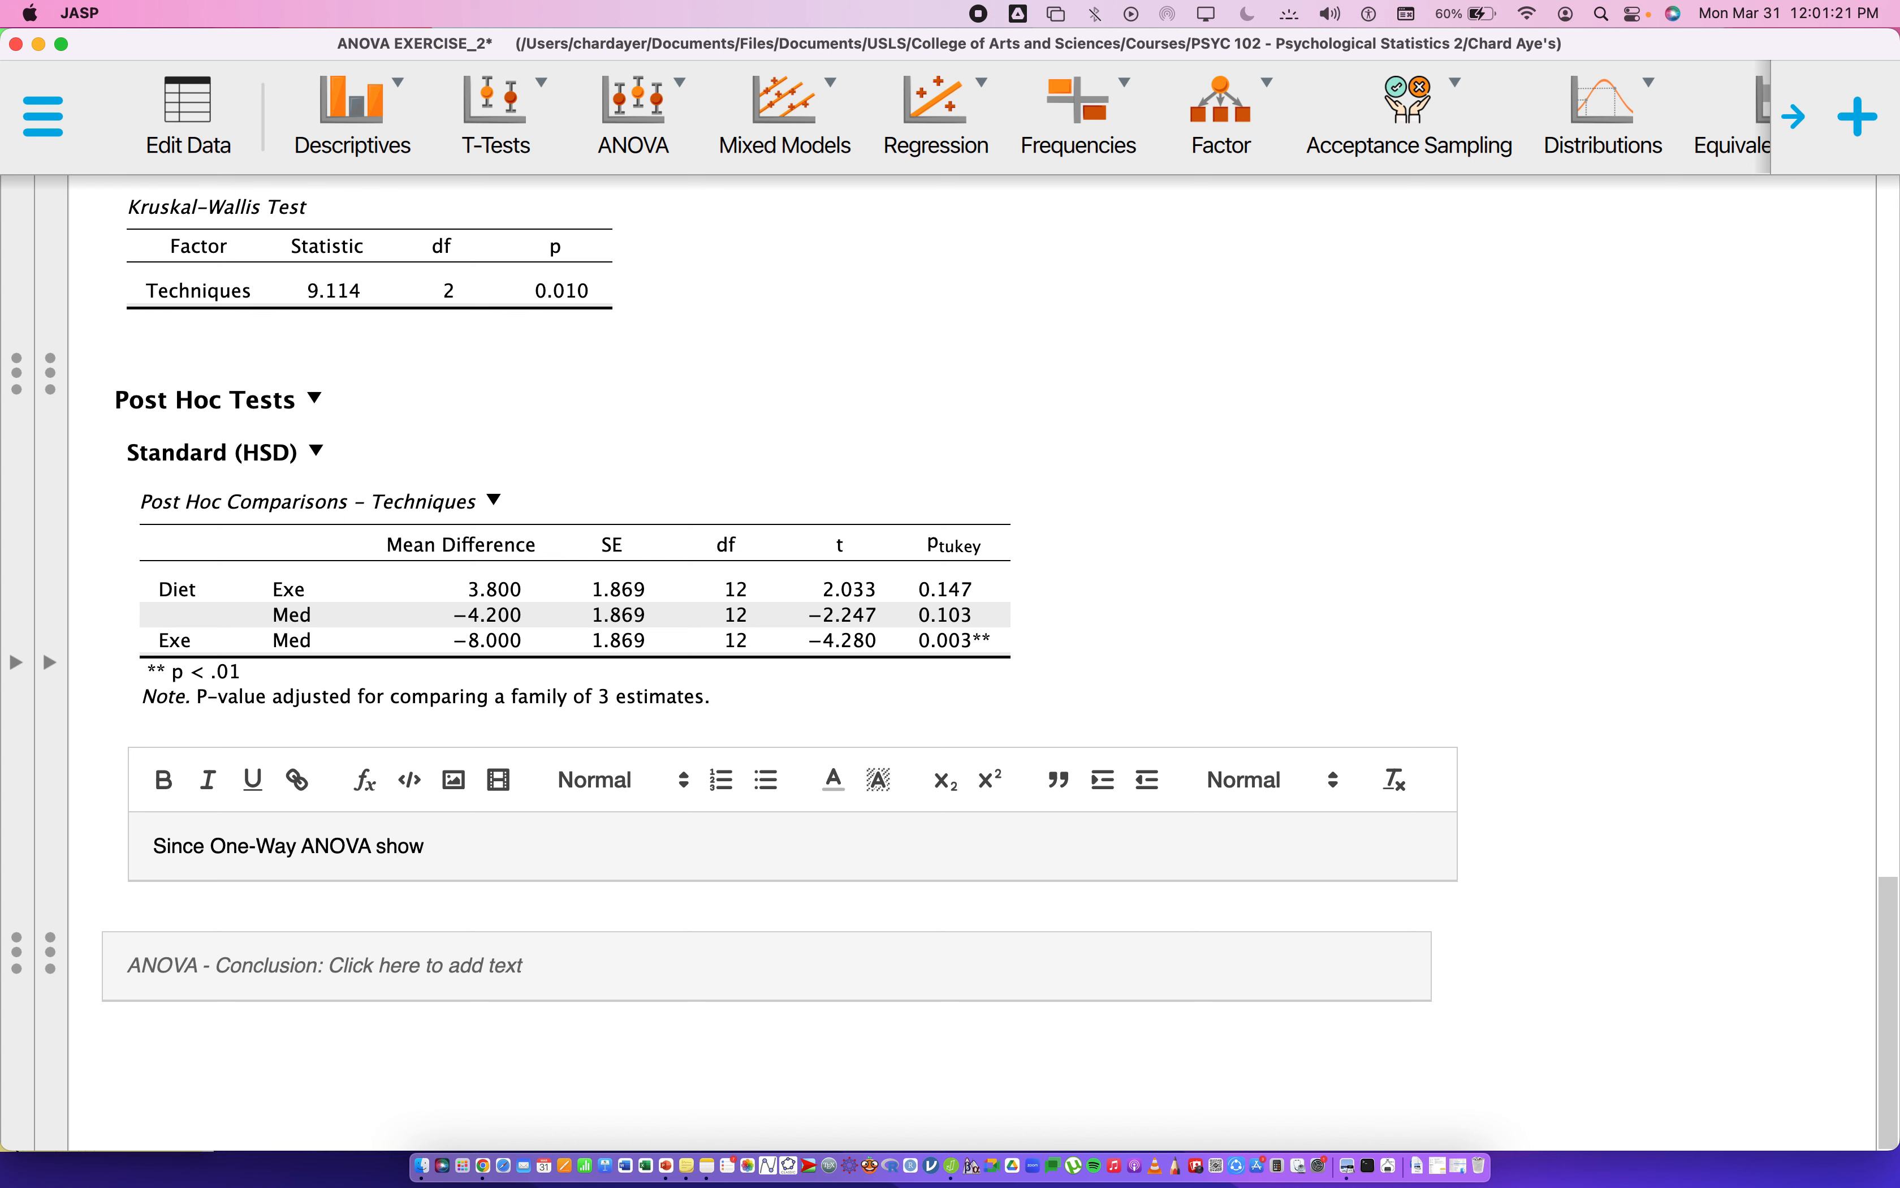
pyautogui.write('s a significnat')
pyautogui.press('BackSpace')
pyautogui.press('BackSpace')
pyautogui.press('BackSpace')
pyautogui.press('BackSpace')
pyautogui.write('ant result')
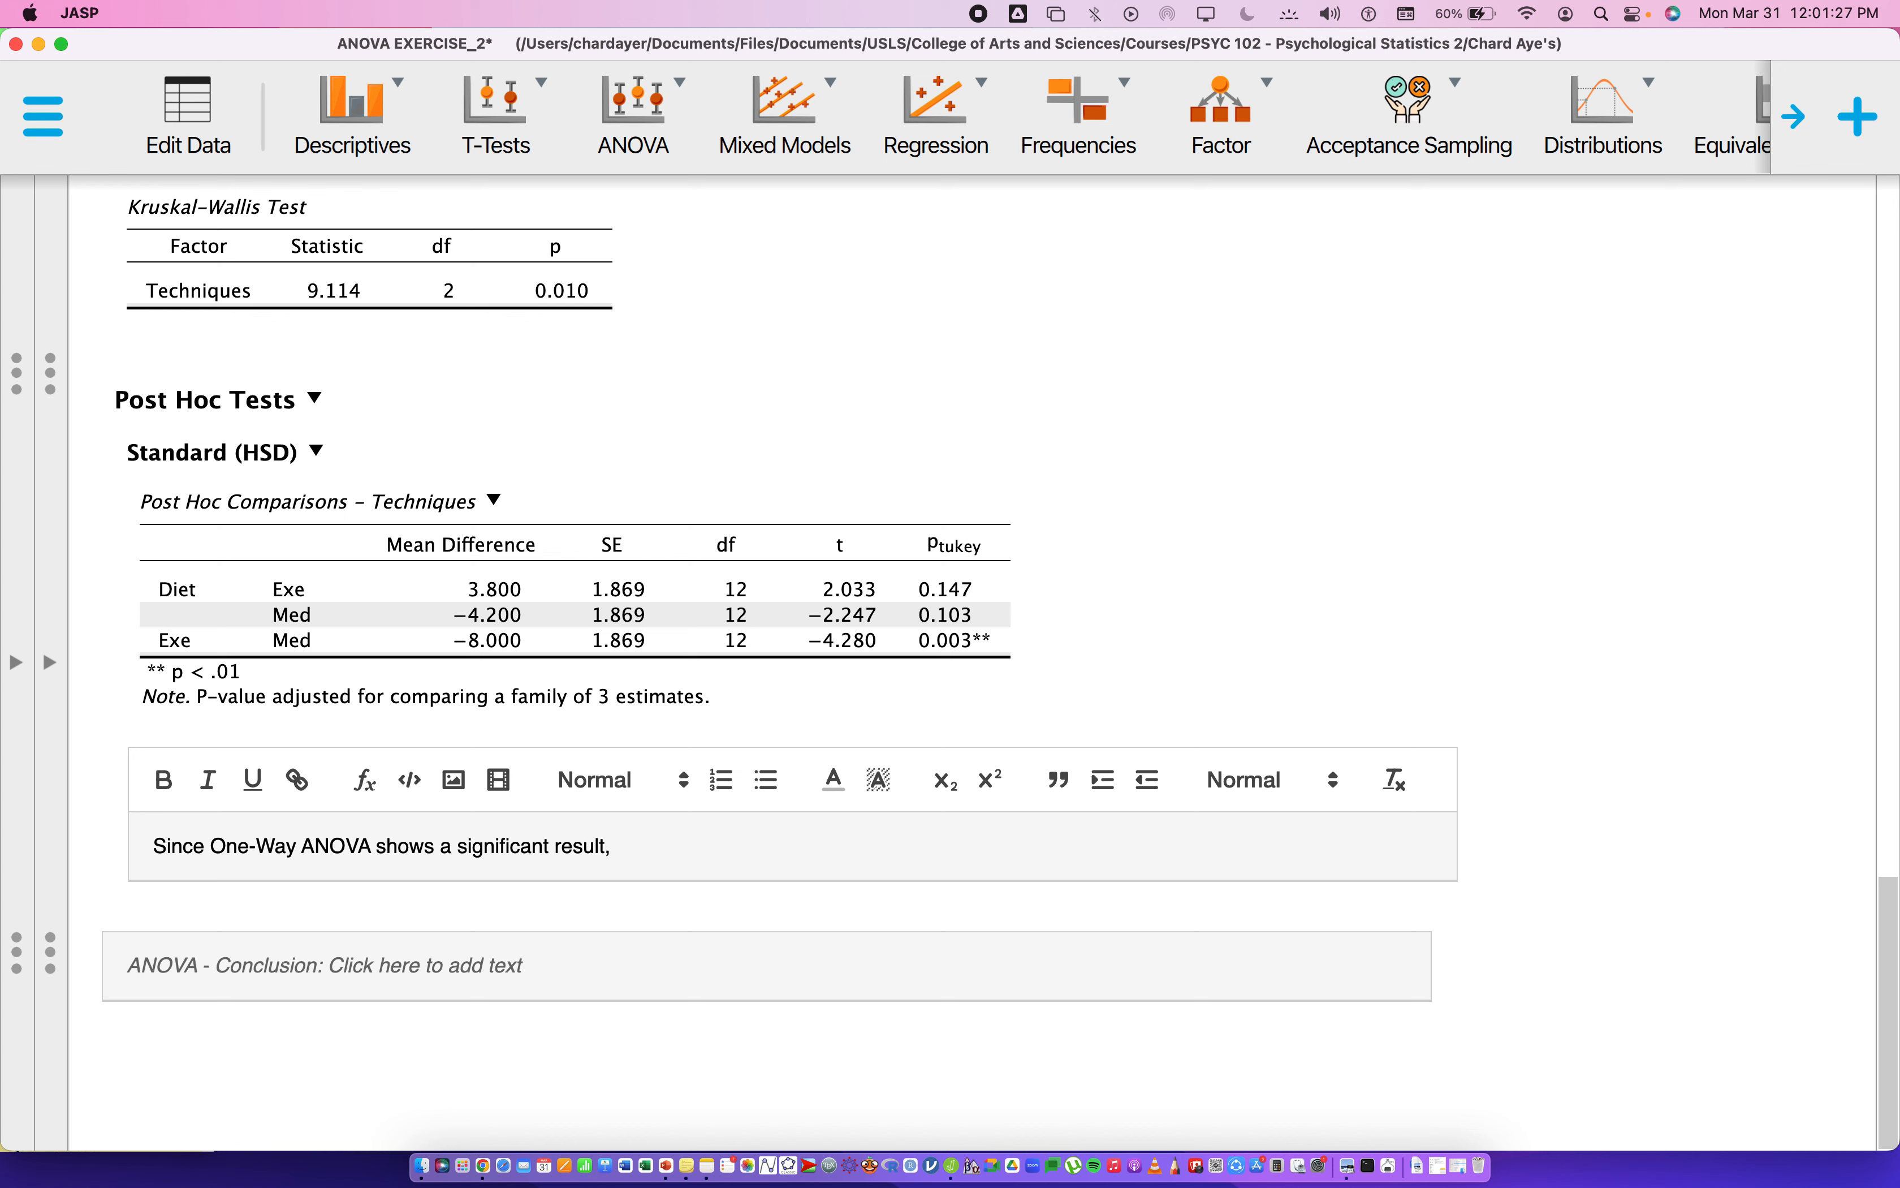
# - Complete the note's first sentence with ", we will use a Post-Hoc Test to determine where the significant difference lie."
pyautogui.write(', we will use a Post-Hoc Te')
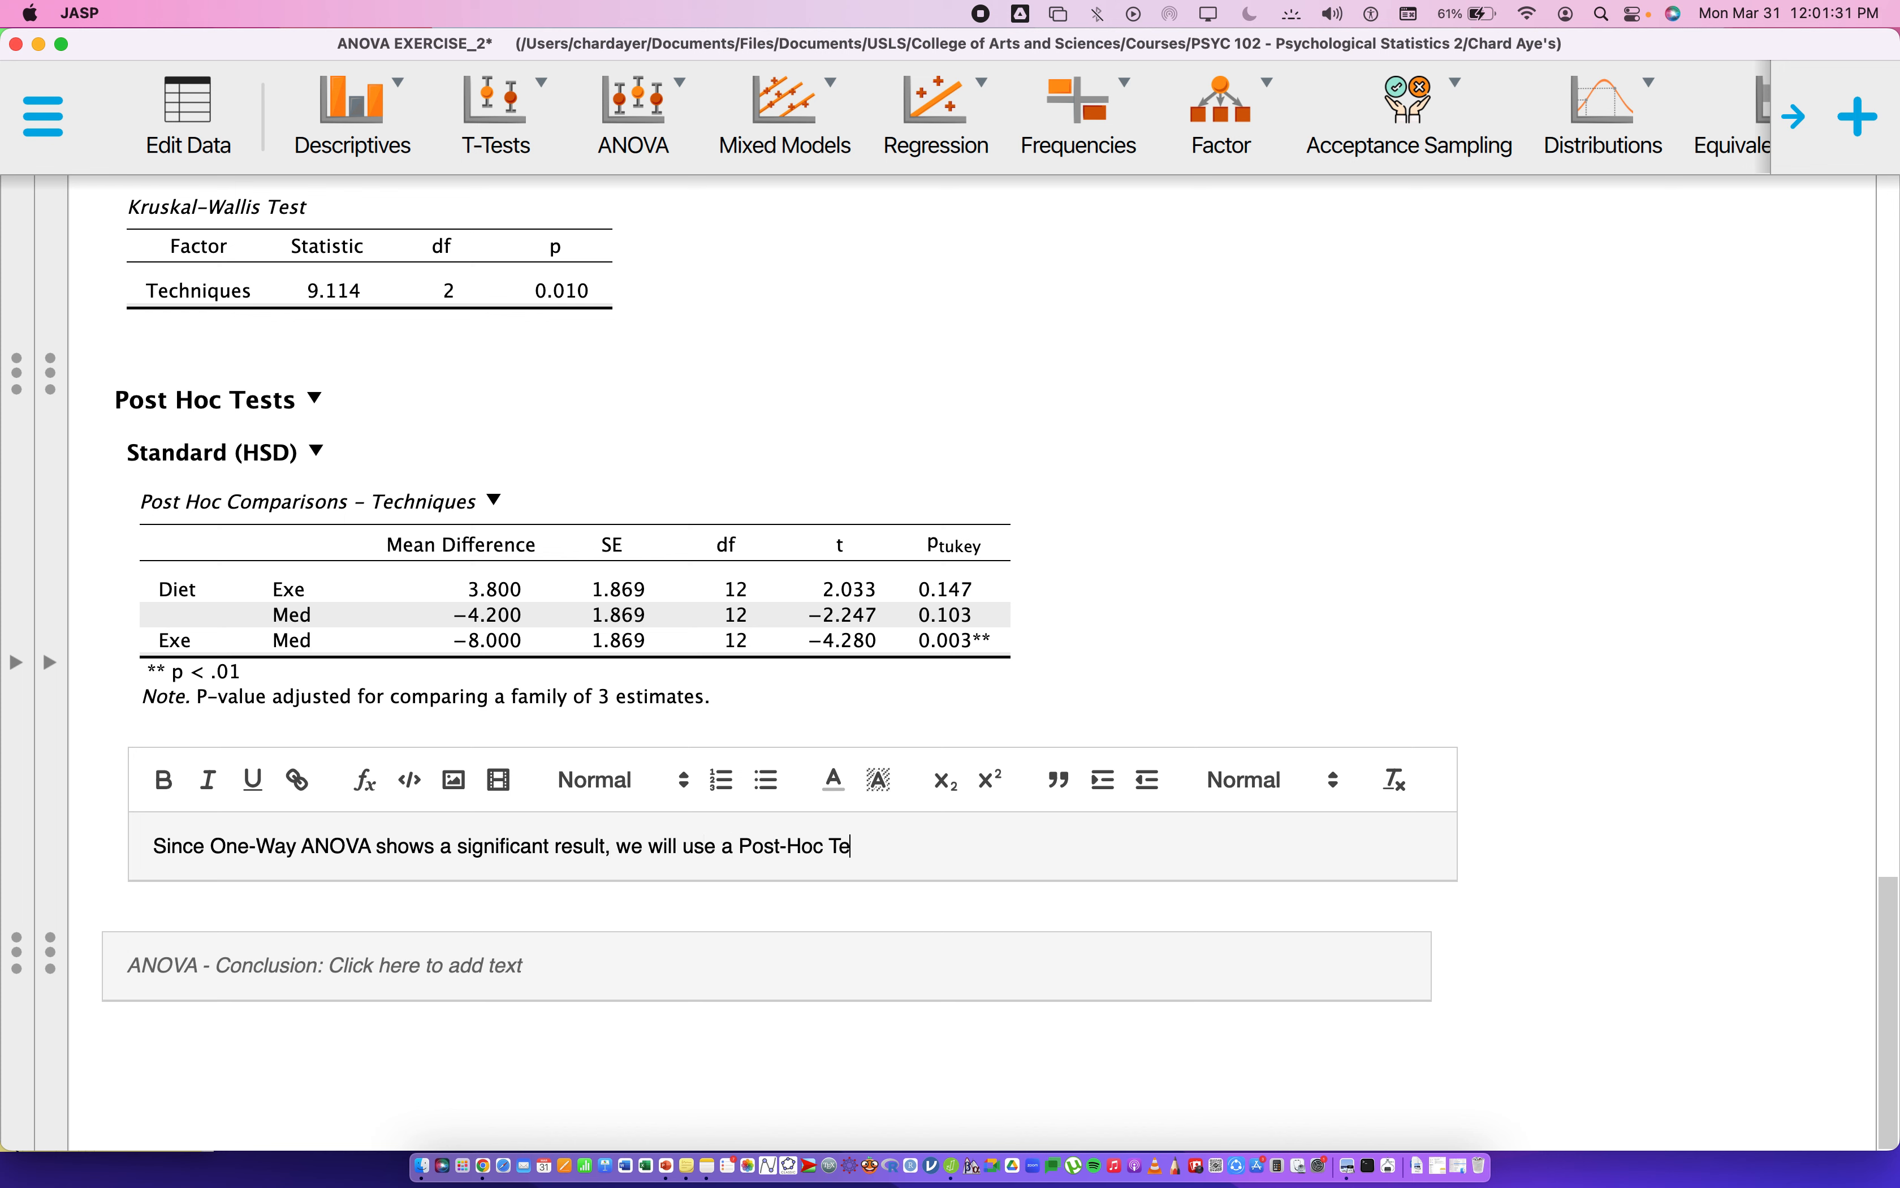
pyautogui.write('st to determine where the signifi')
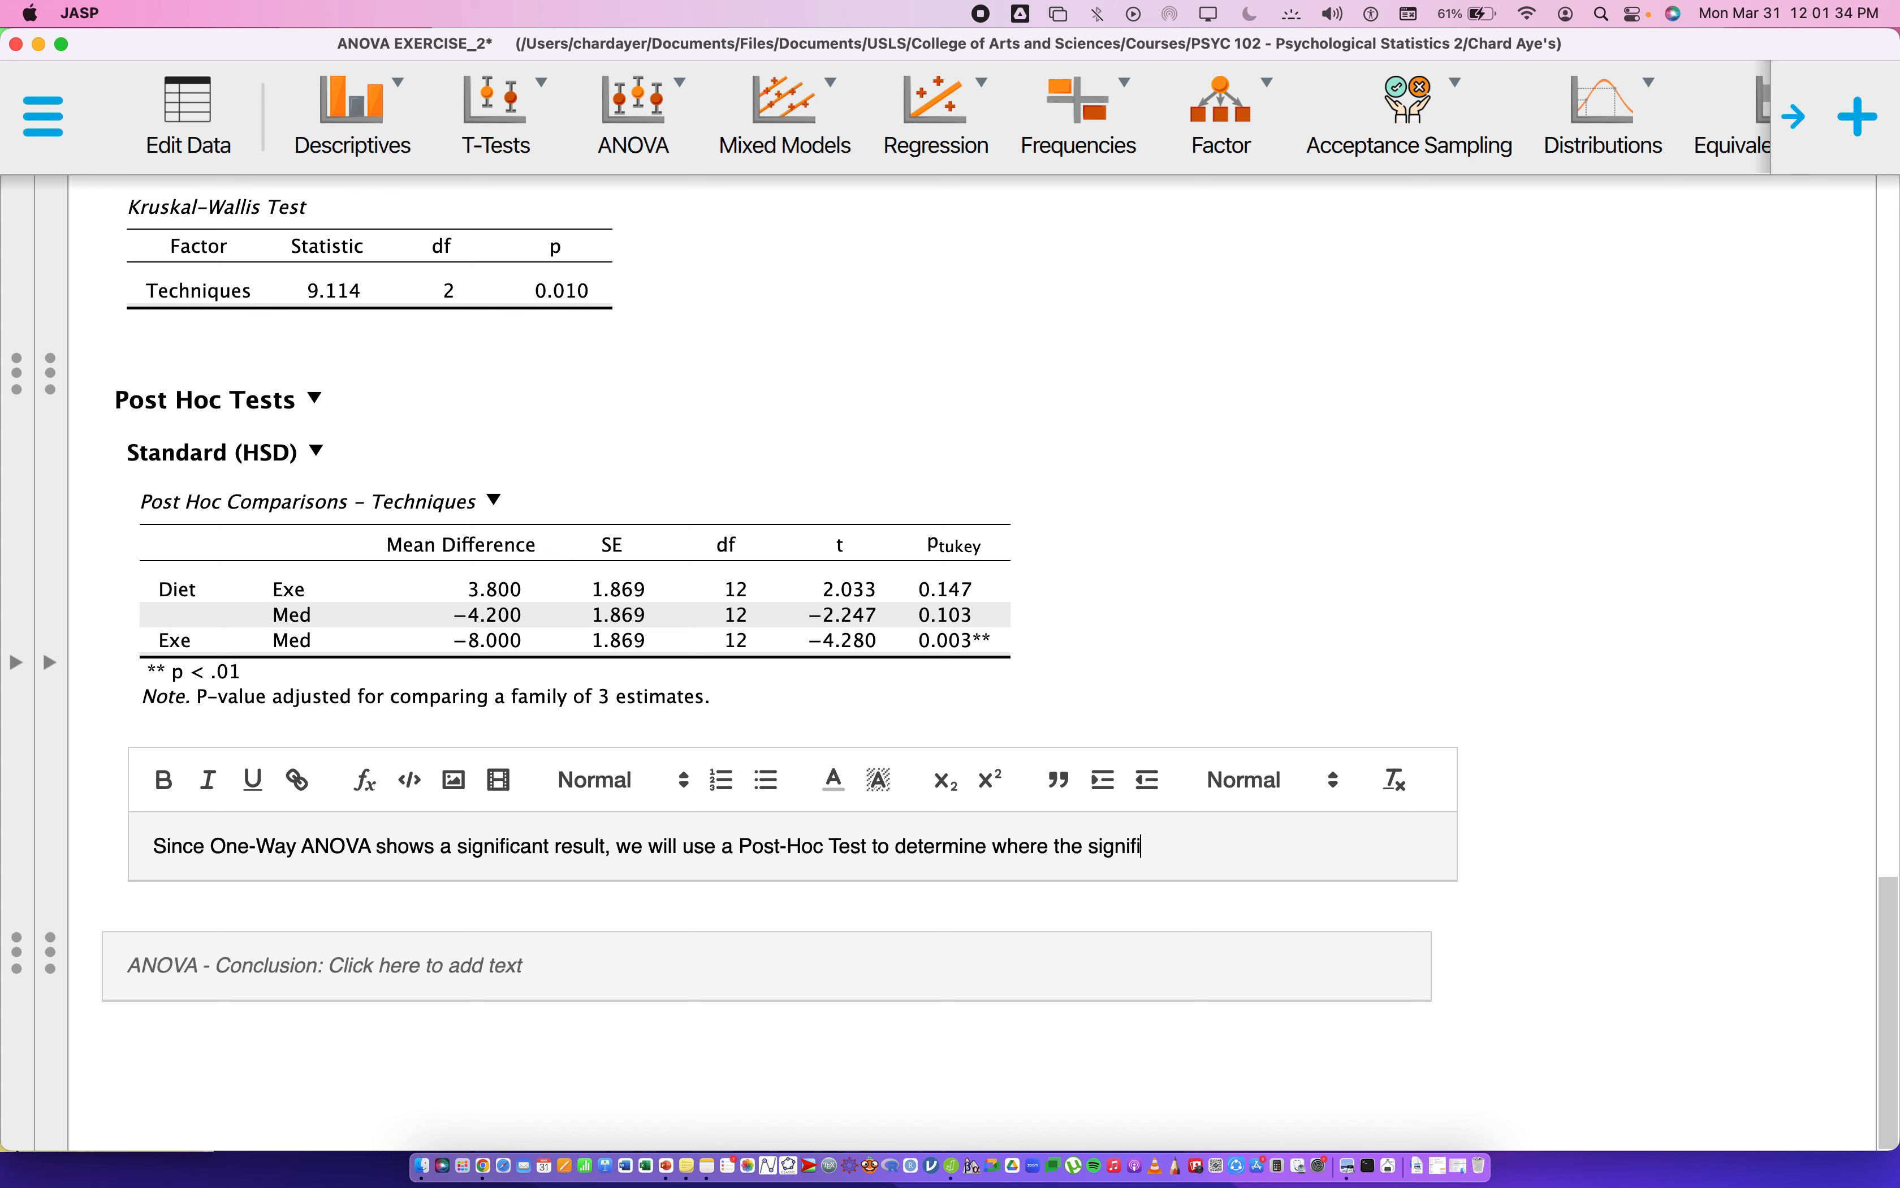
pyautogui.write('cant difference lies')
pyautogui.press('BackSpace')
pyautogui.write('.')
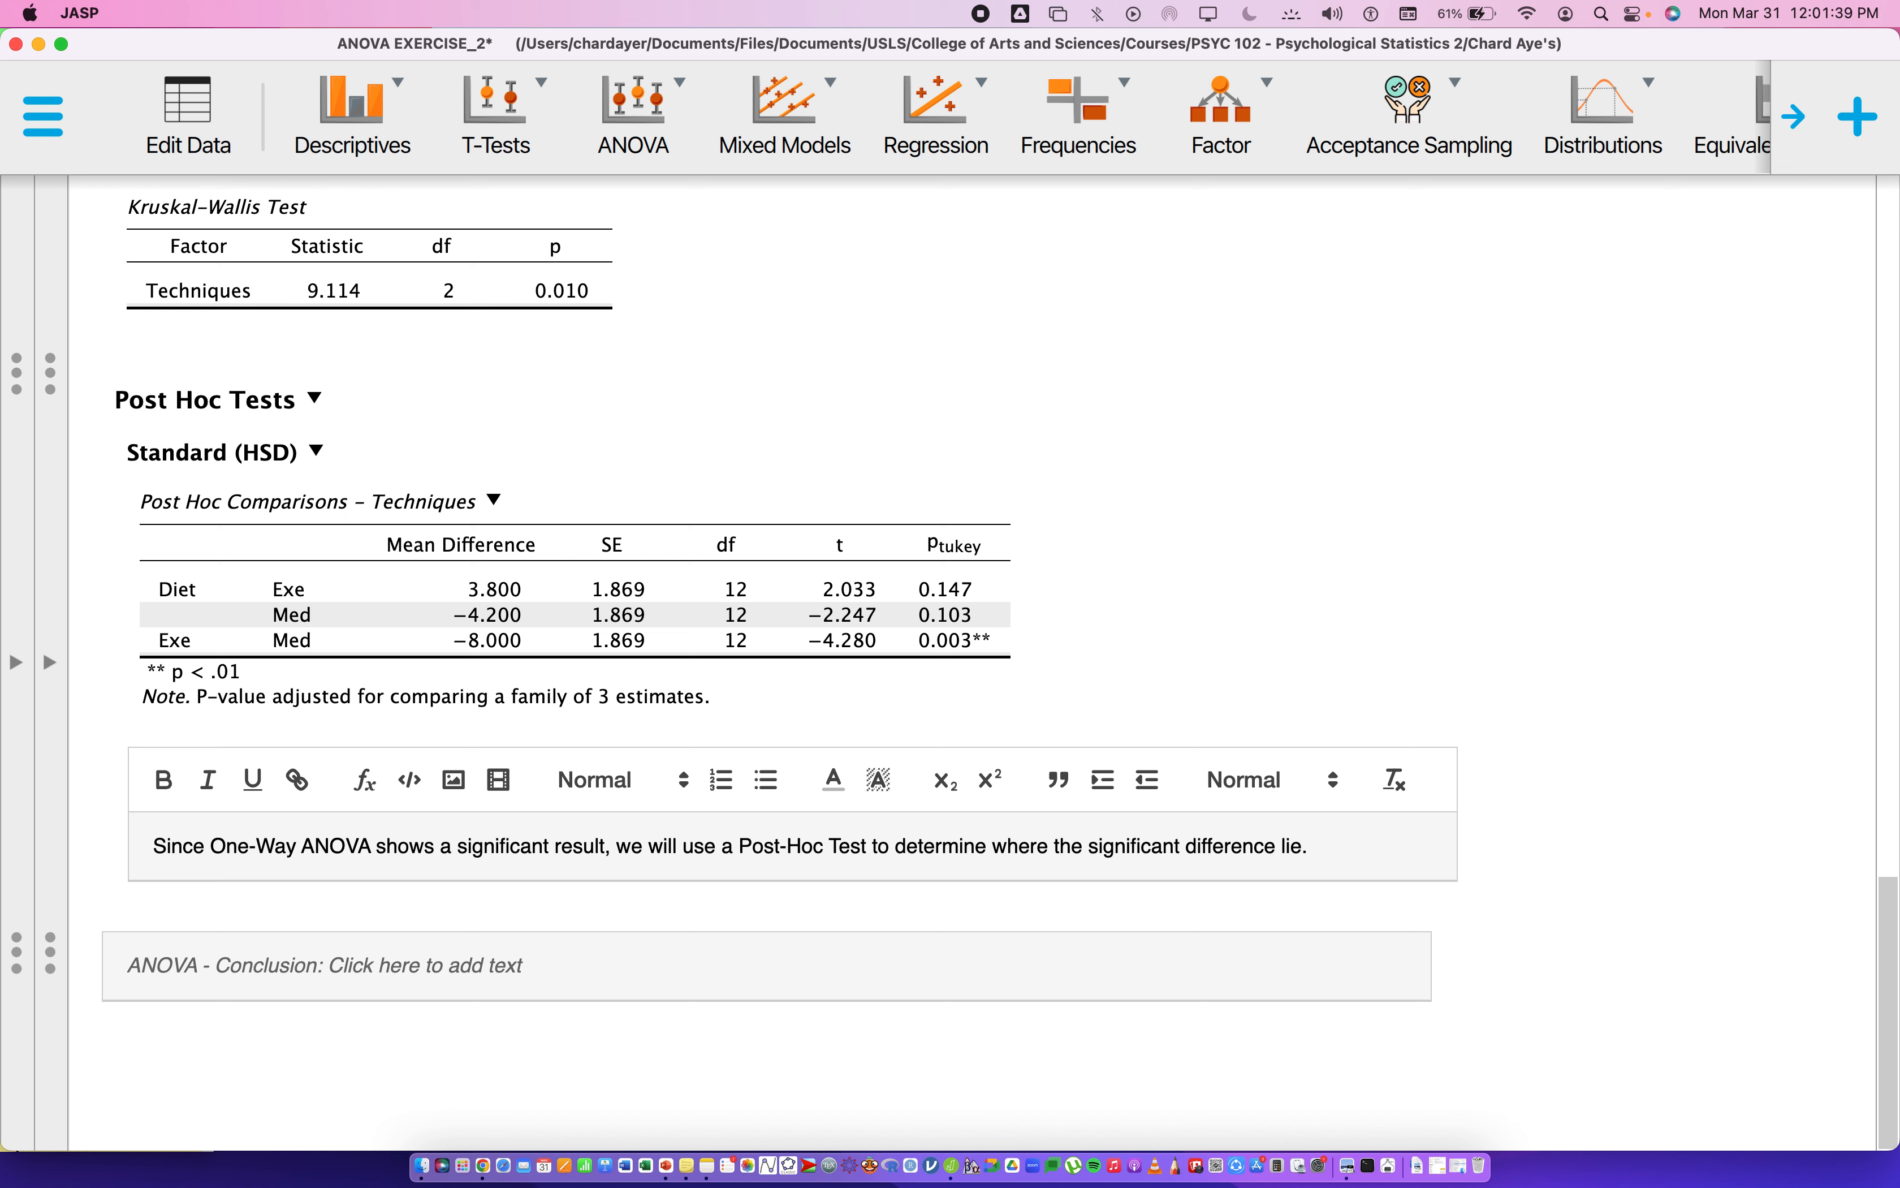
# - Continue the note with "Using Tukey HSD Test, results show that there is a significant difference when we compare the Medication Technique ("
pyautogui.write(' Using Tukey')
pyautogui.write('HSD ')
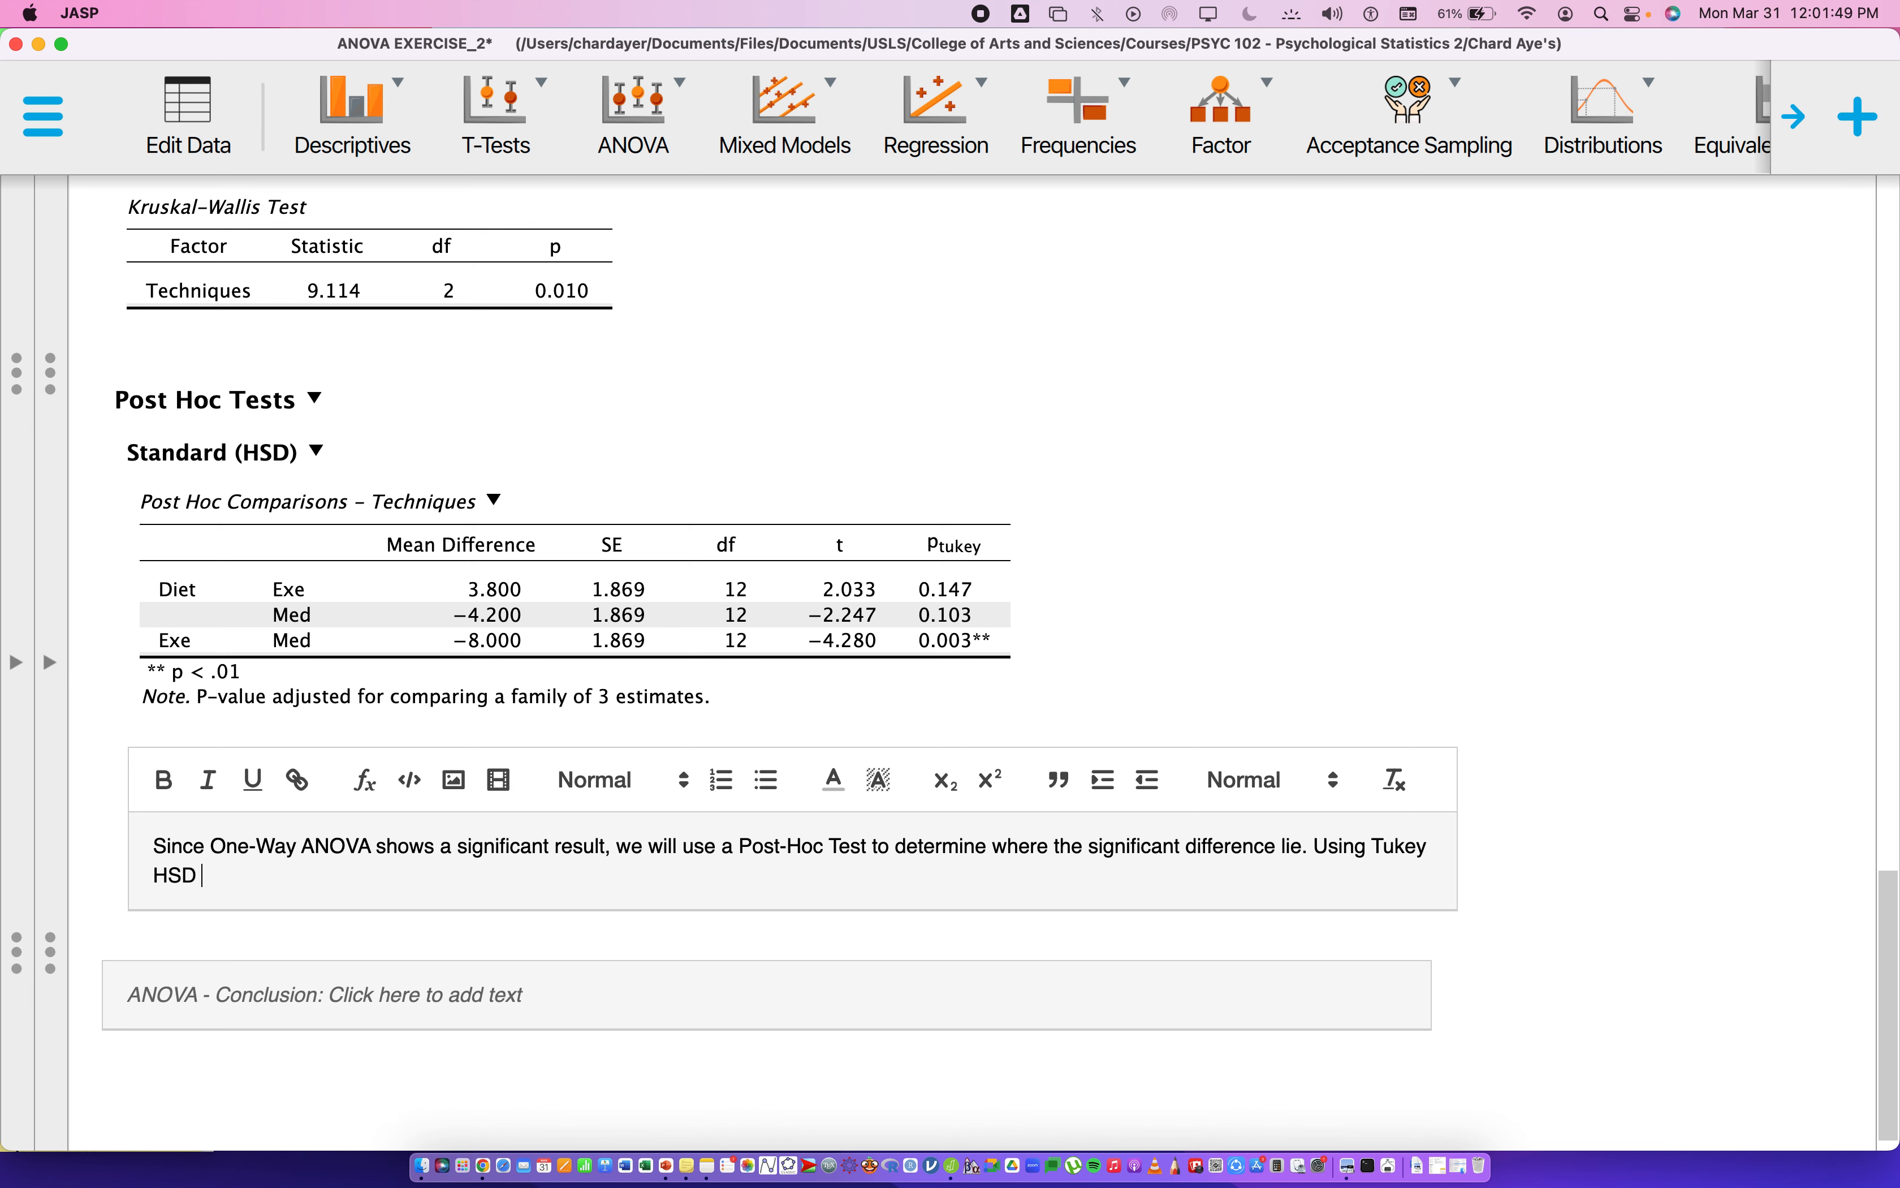
pyautogui.write('Test, results show tha')
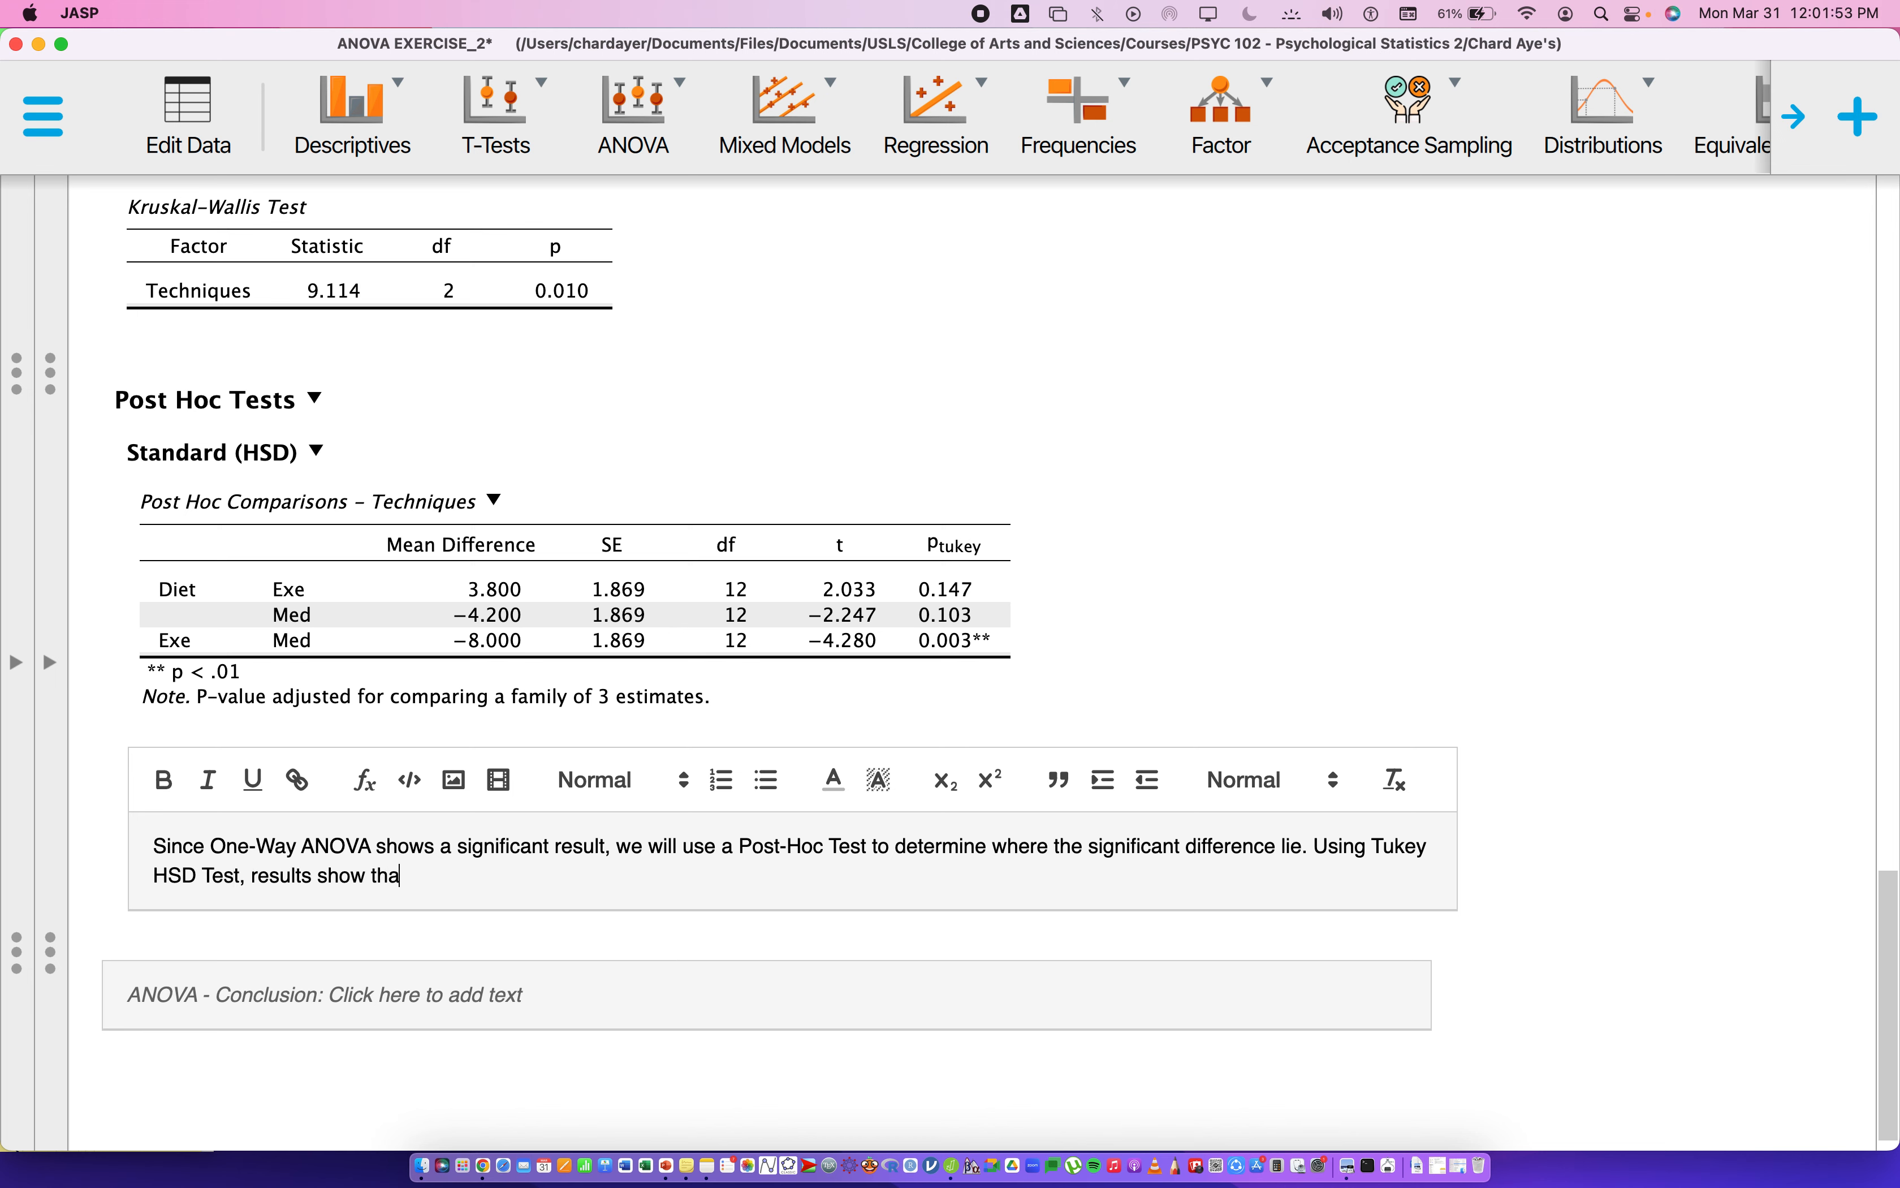
pyautogui.write('t there is a signfiicant')
pyautogui.press('BackSpace')
pyautogui.press('BackSpace')
pyautogui.press('BackSpace')
pyautogui.press('BackSpace')
pyautogui.press('BackSpace')
pyautogui.press('BackSpace')
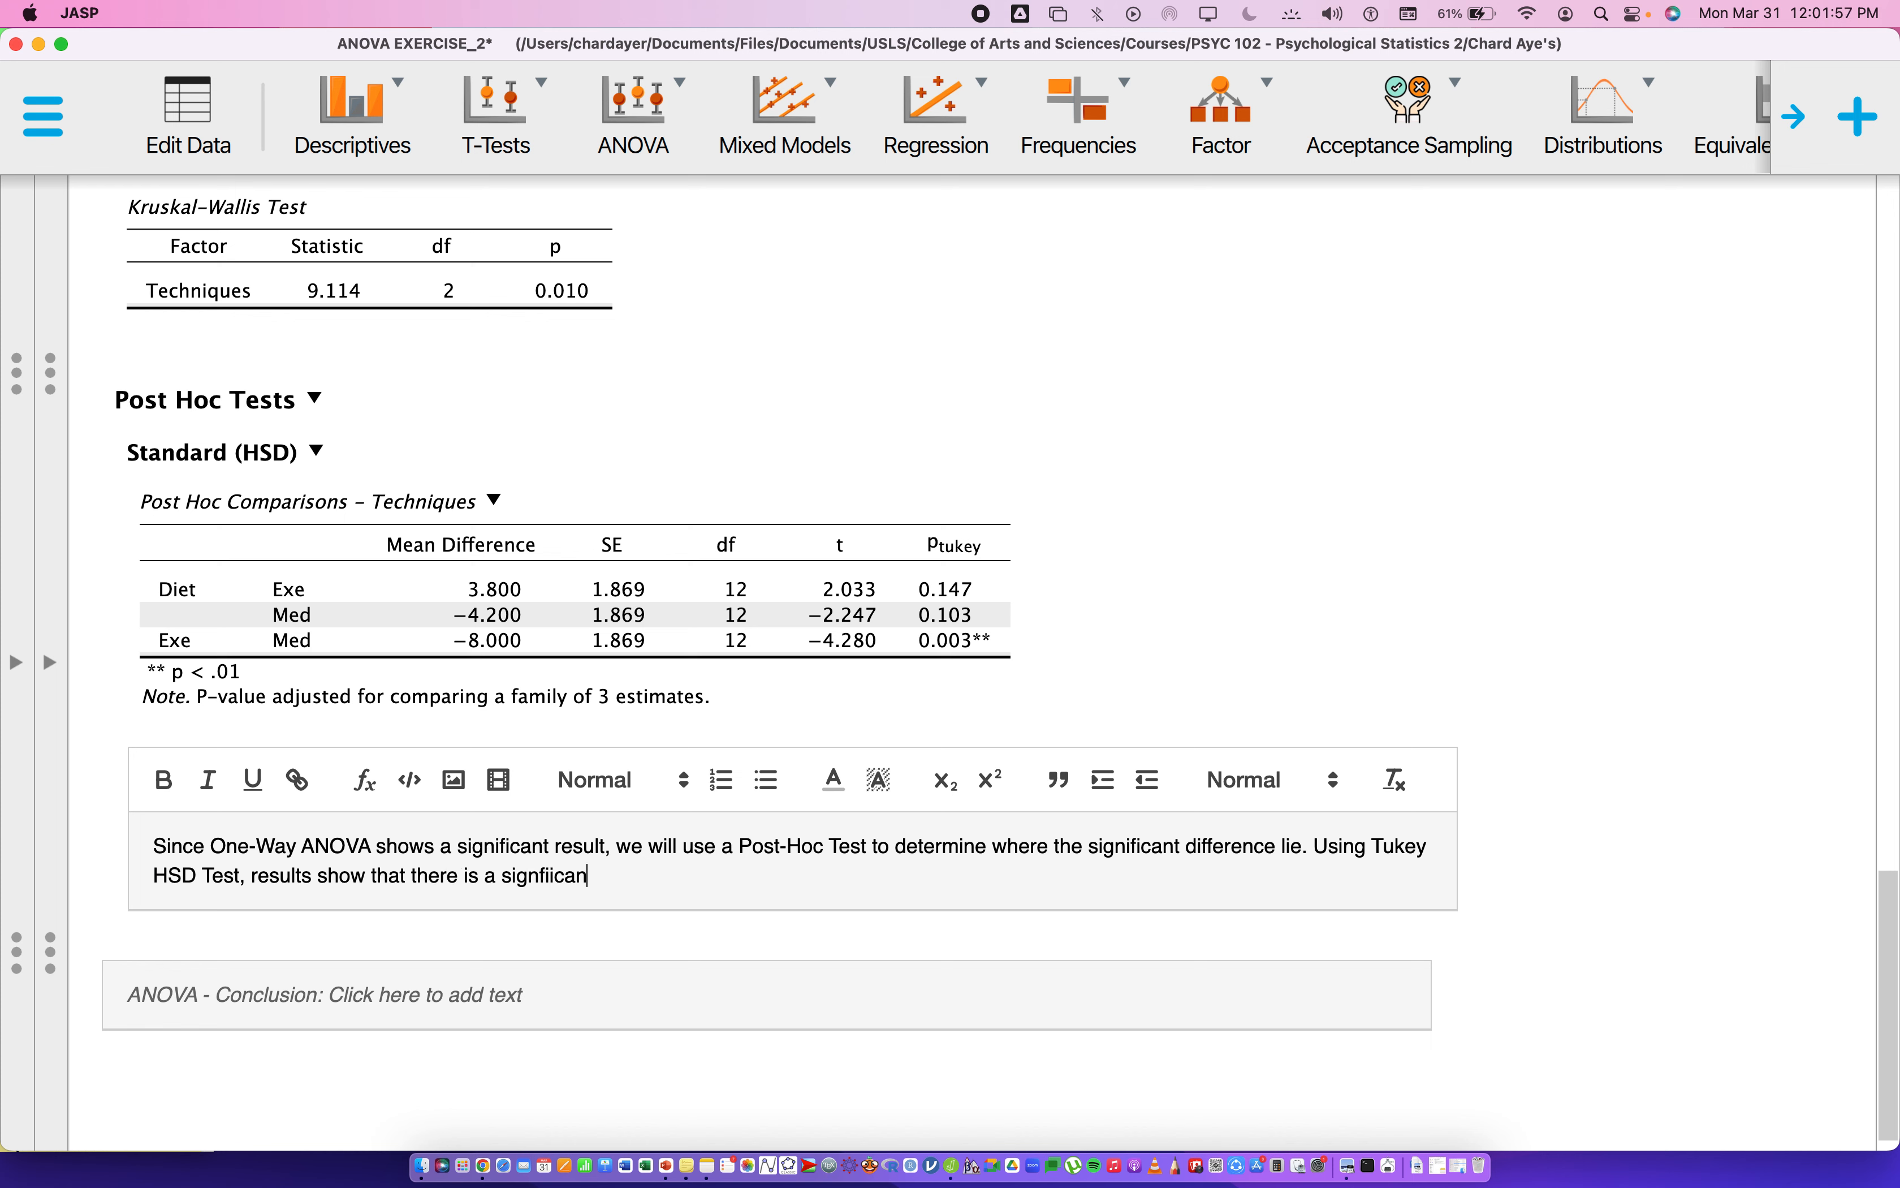
pyautogui.write('ficant difference when we comp')
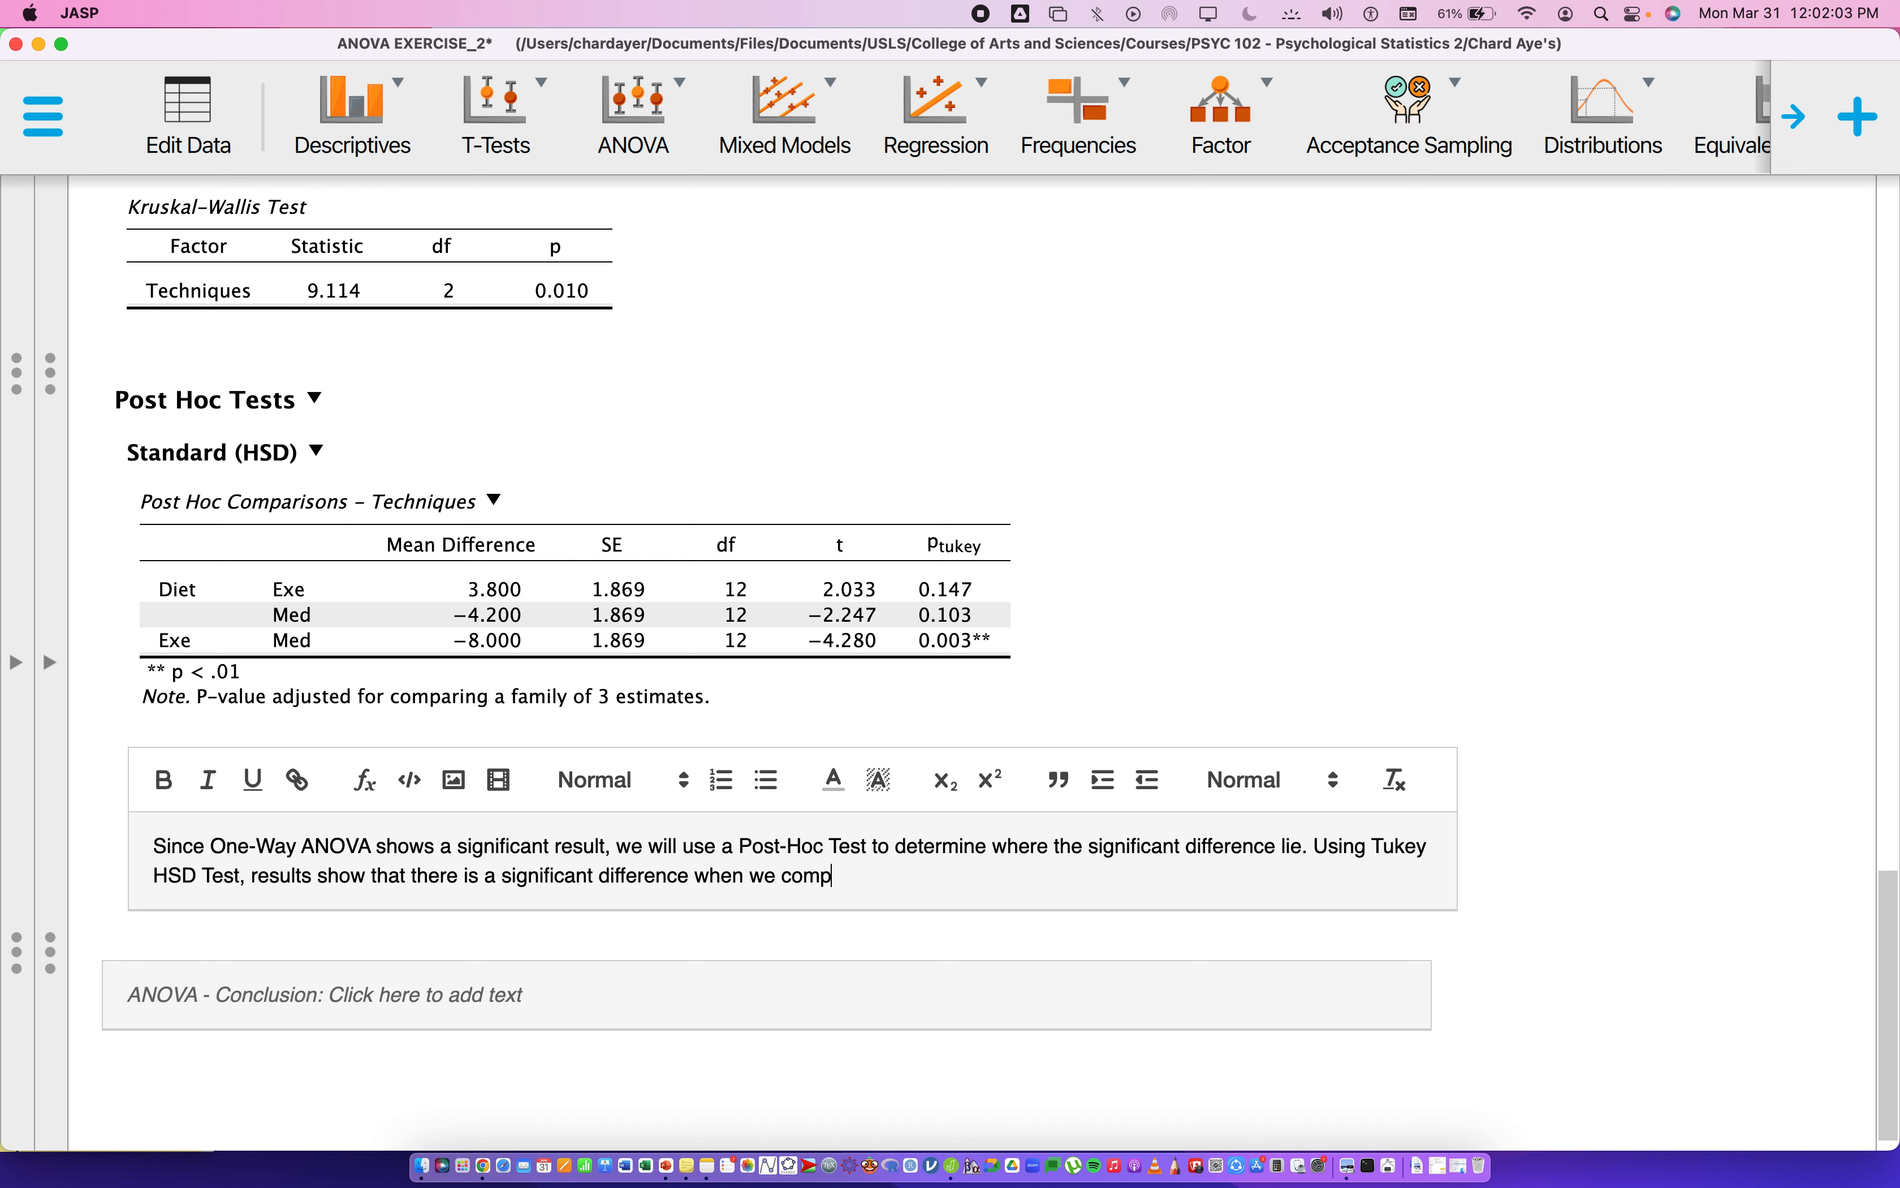
pyautogui.write('are the Medication Technique (')
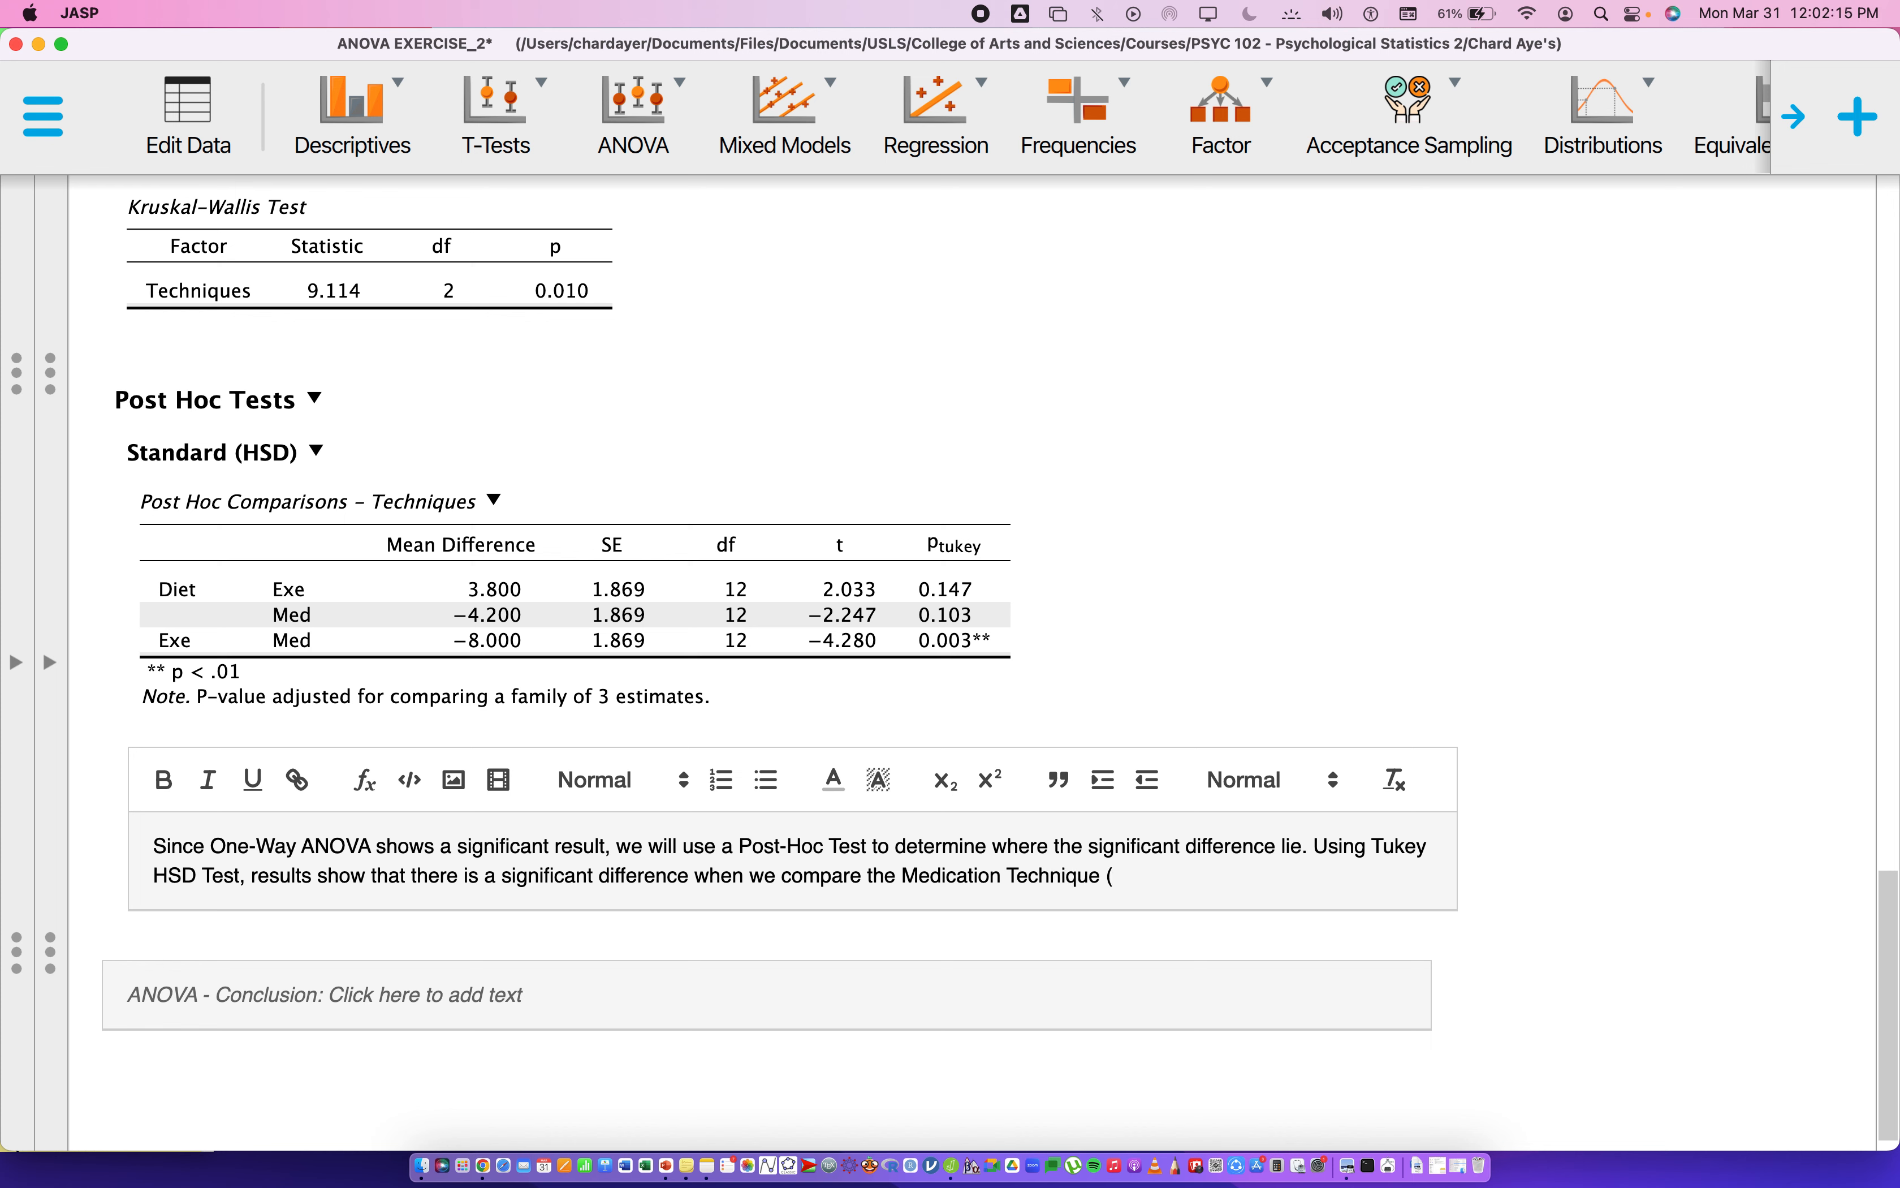
# - Look up Medication's mean and SD in the Descriptives table, enter "M=11.800, SD=2.387)" in the note, and continue with "and the Exercise"
pyautogui.write('M=')
pyautogui.scroll(12, 875, 489)
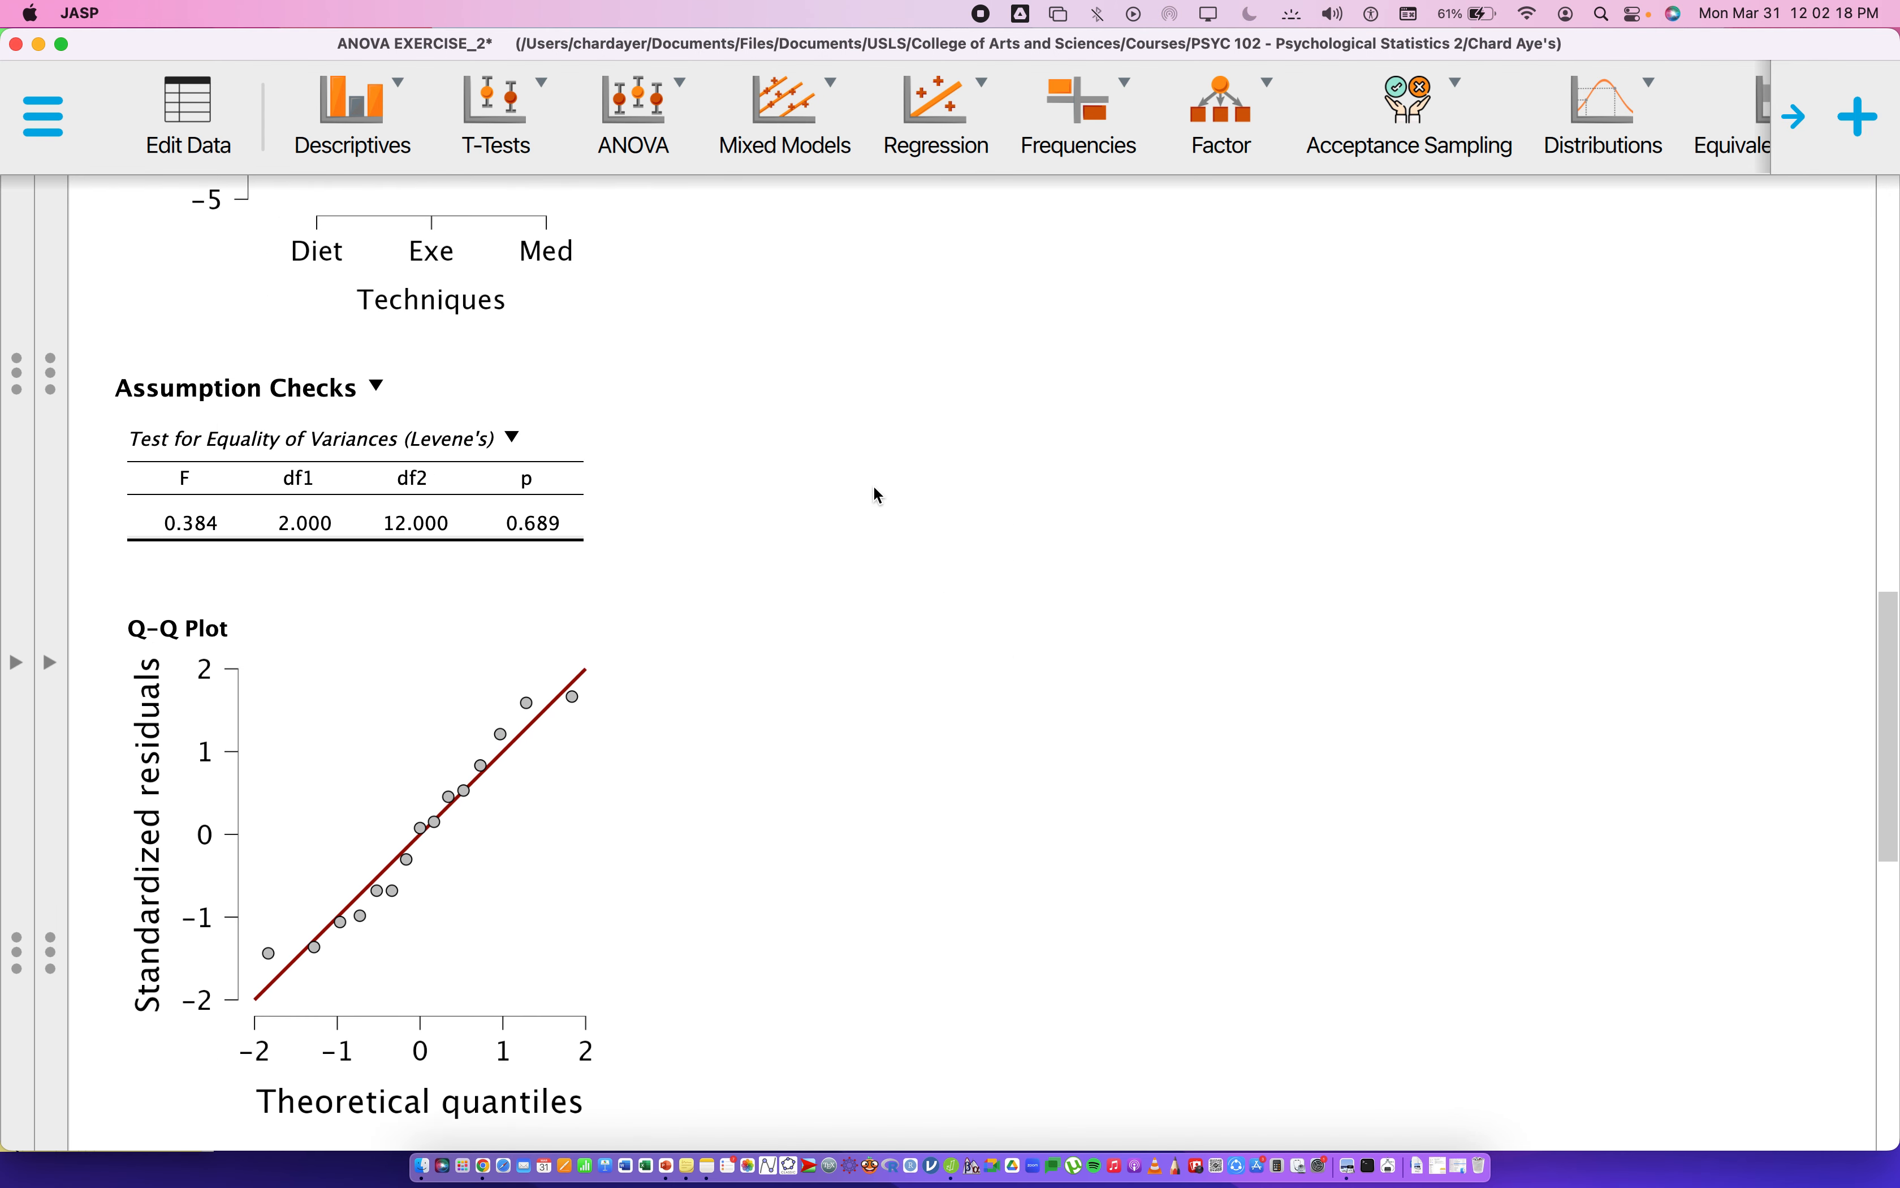
pyautogui.scroll(8, 879, 495)
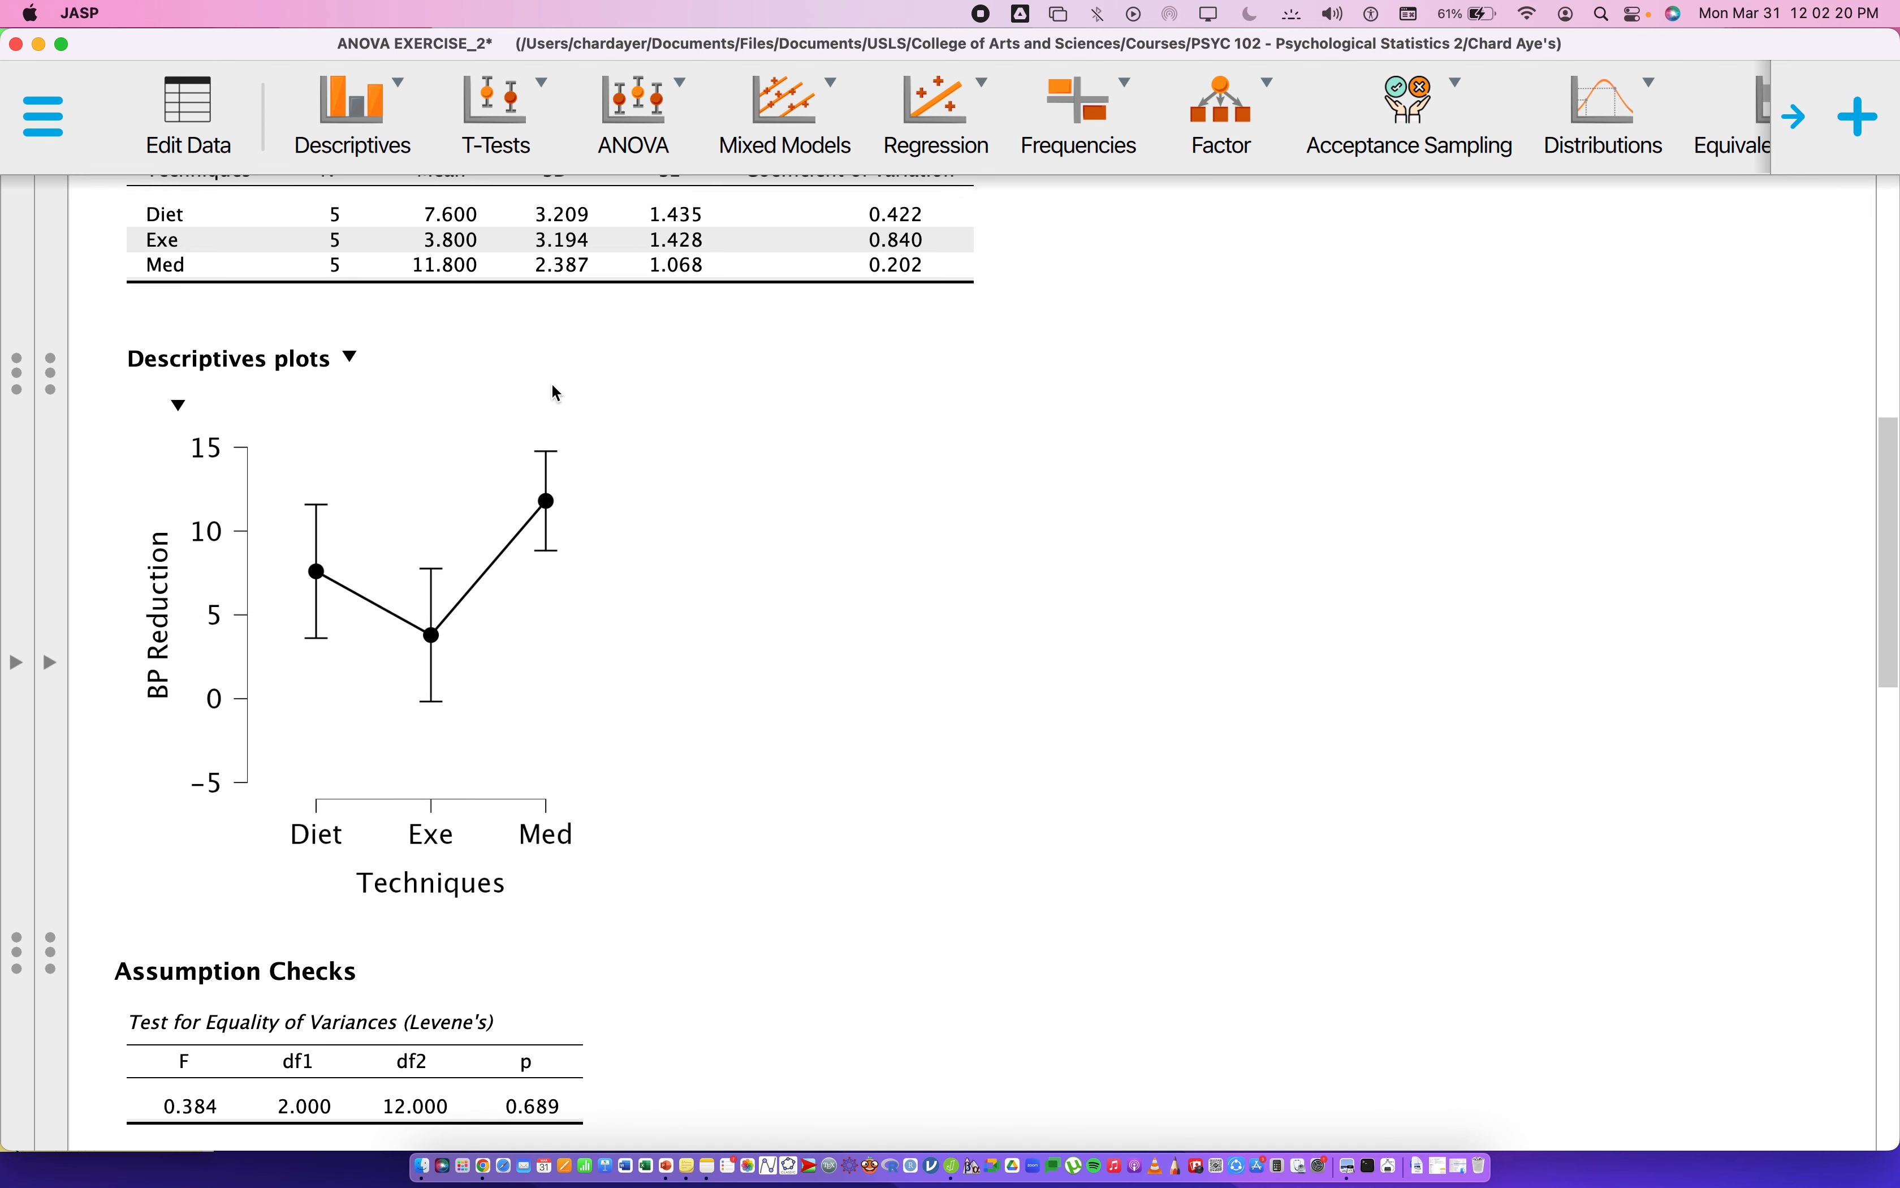
pyautogui.scroll(2, 596, 377)
pyautogui.scroll(-20, 788, 518)
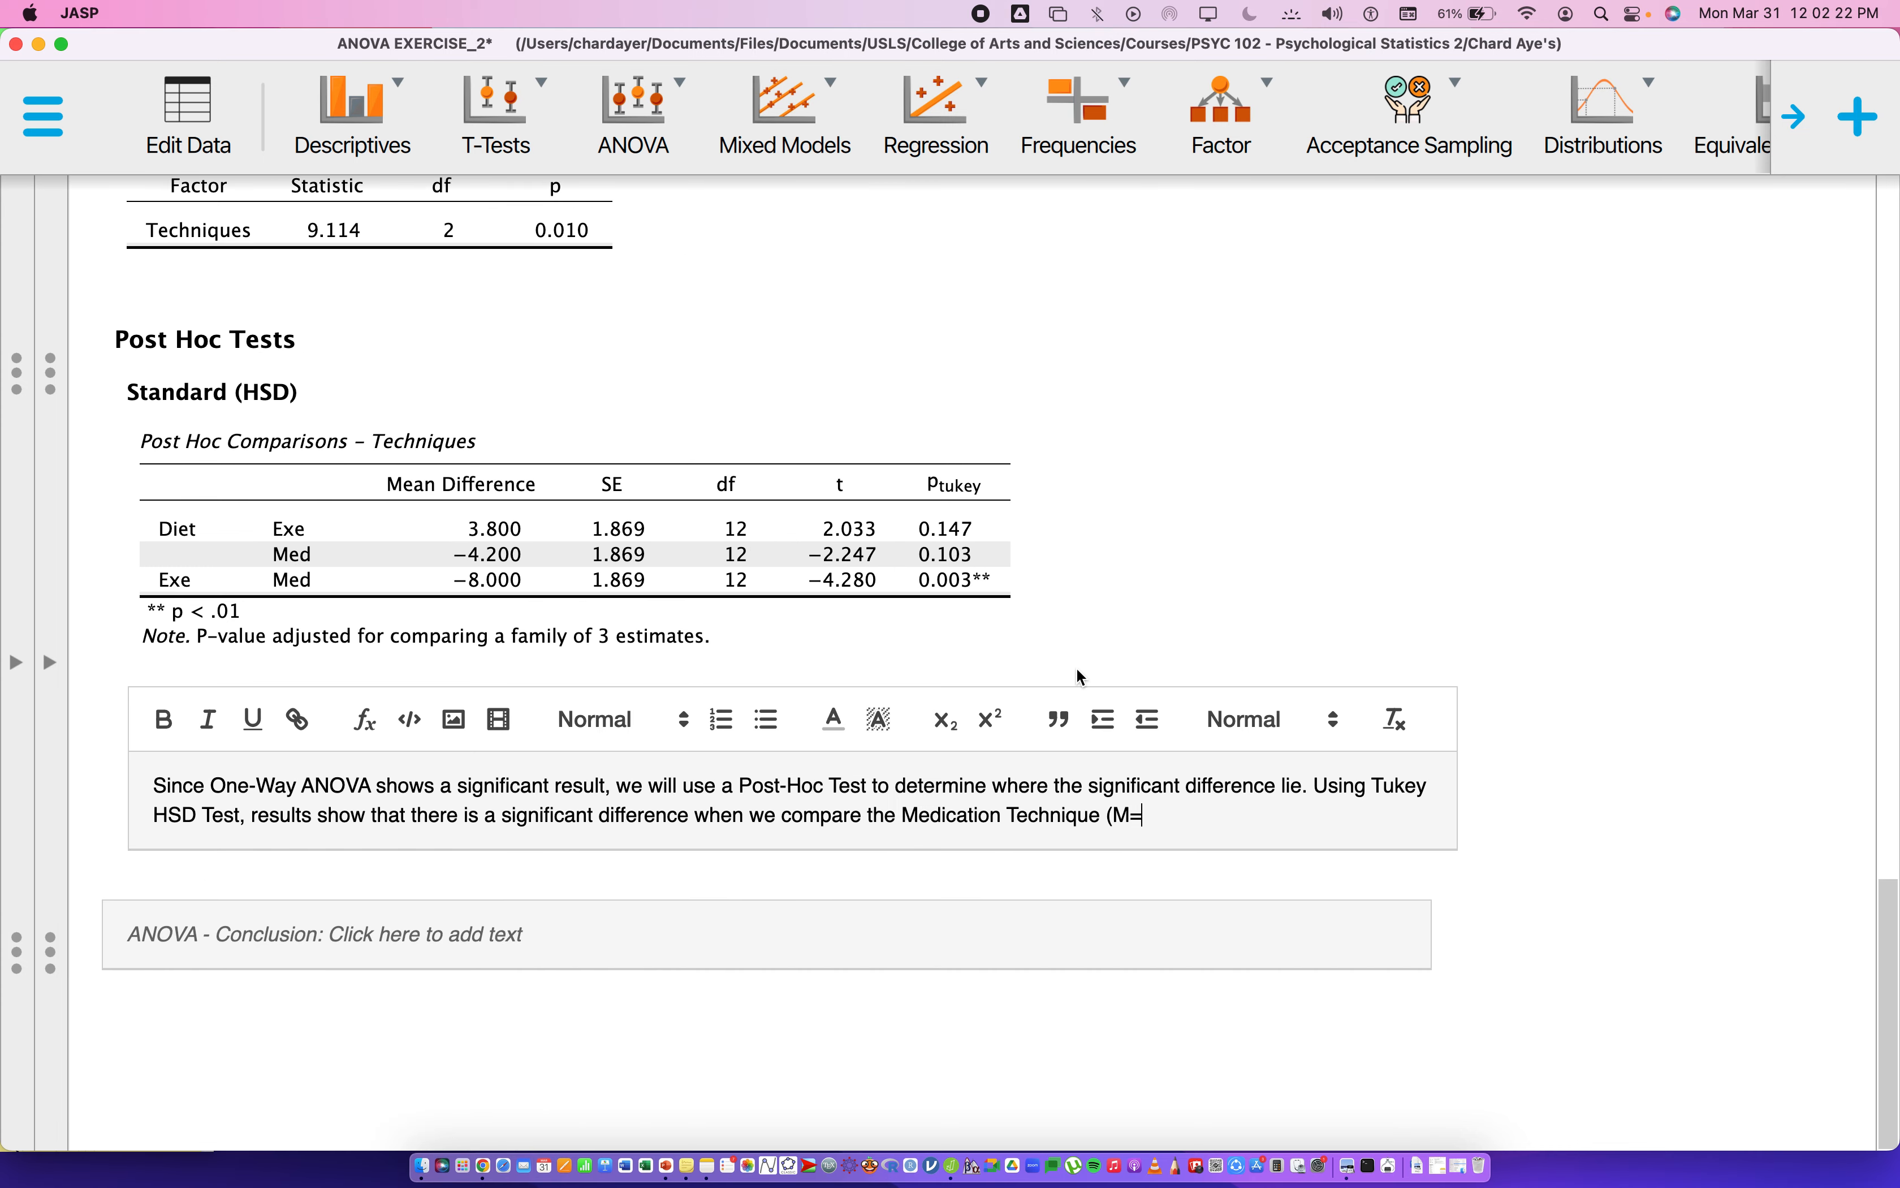
pyautogui.write('8')
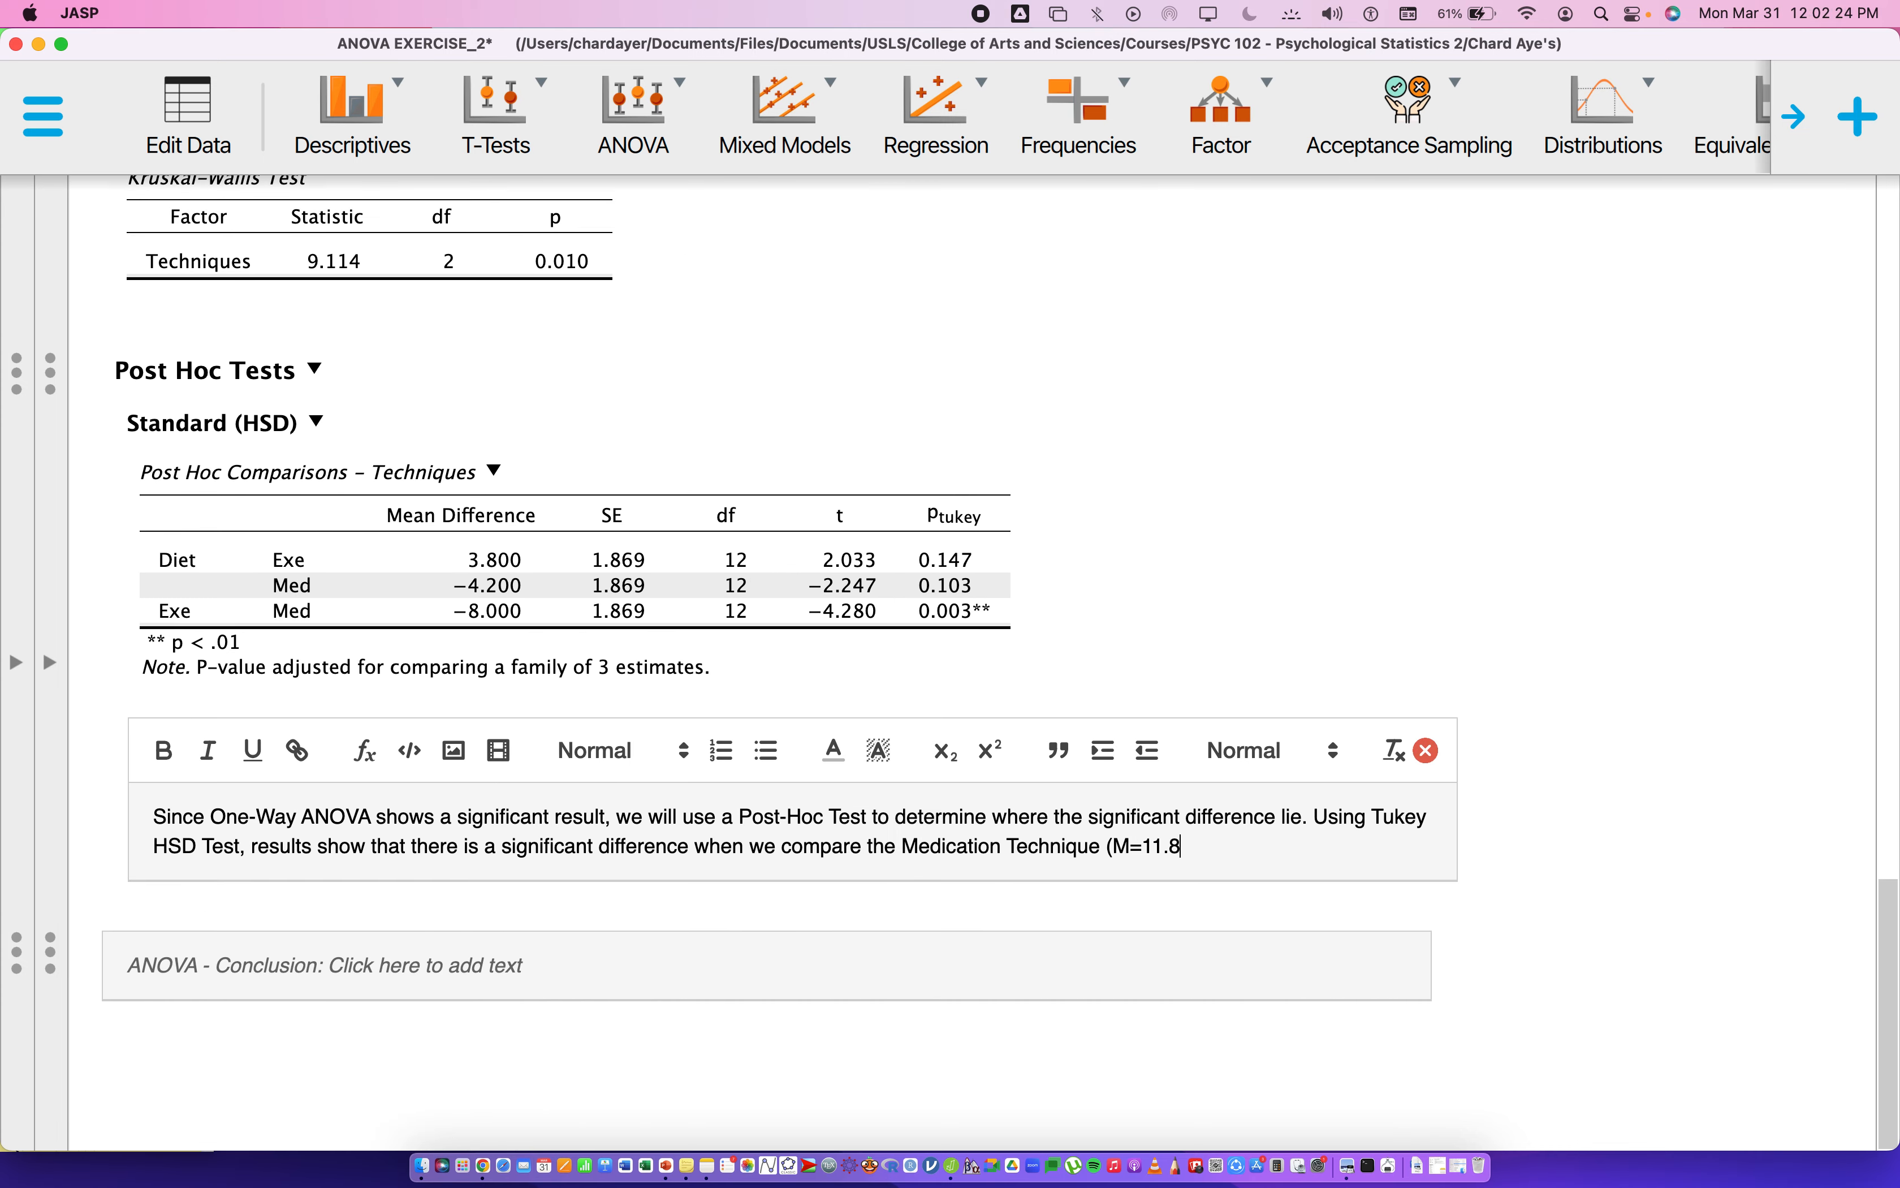
pyautogui.scroll(15, 942, 660)
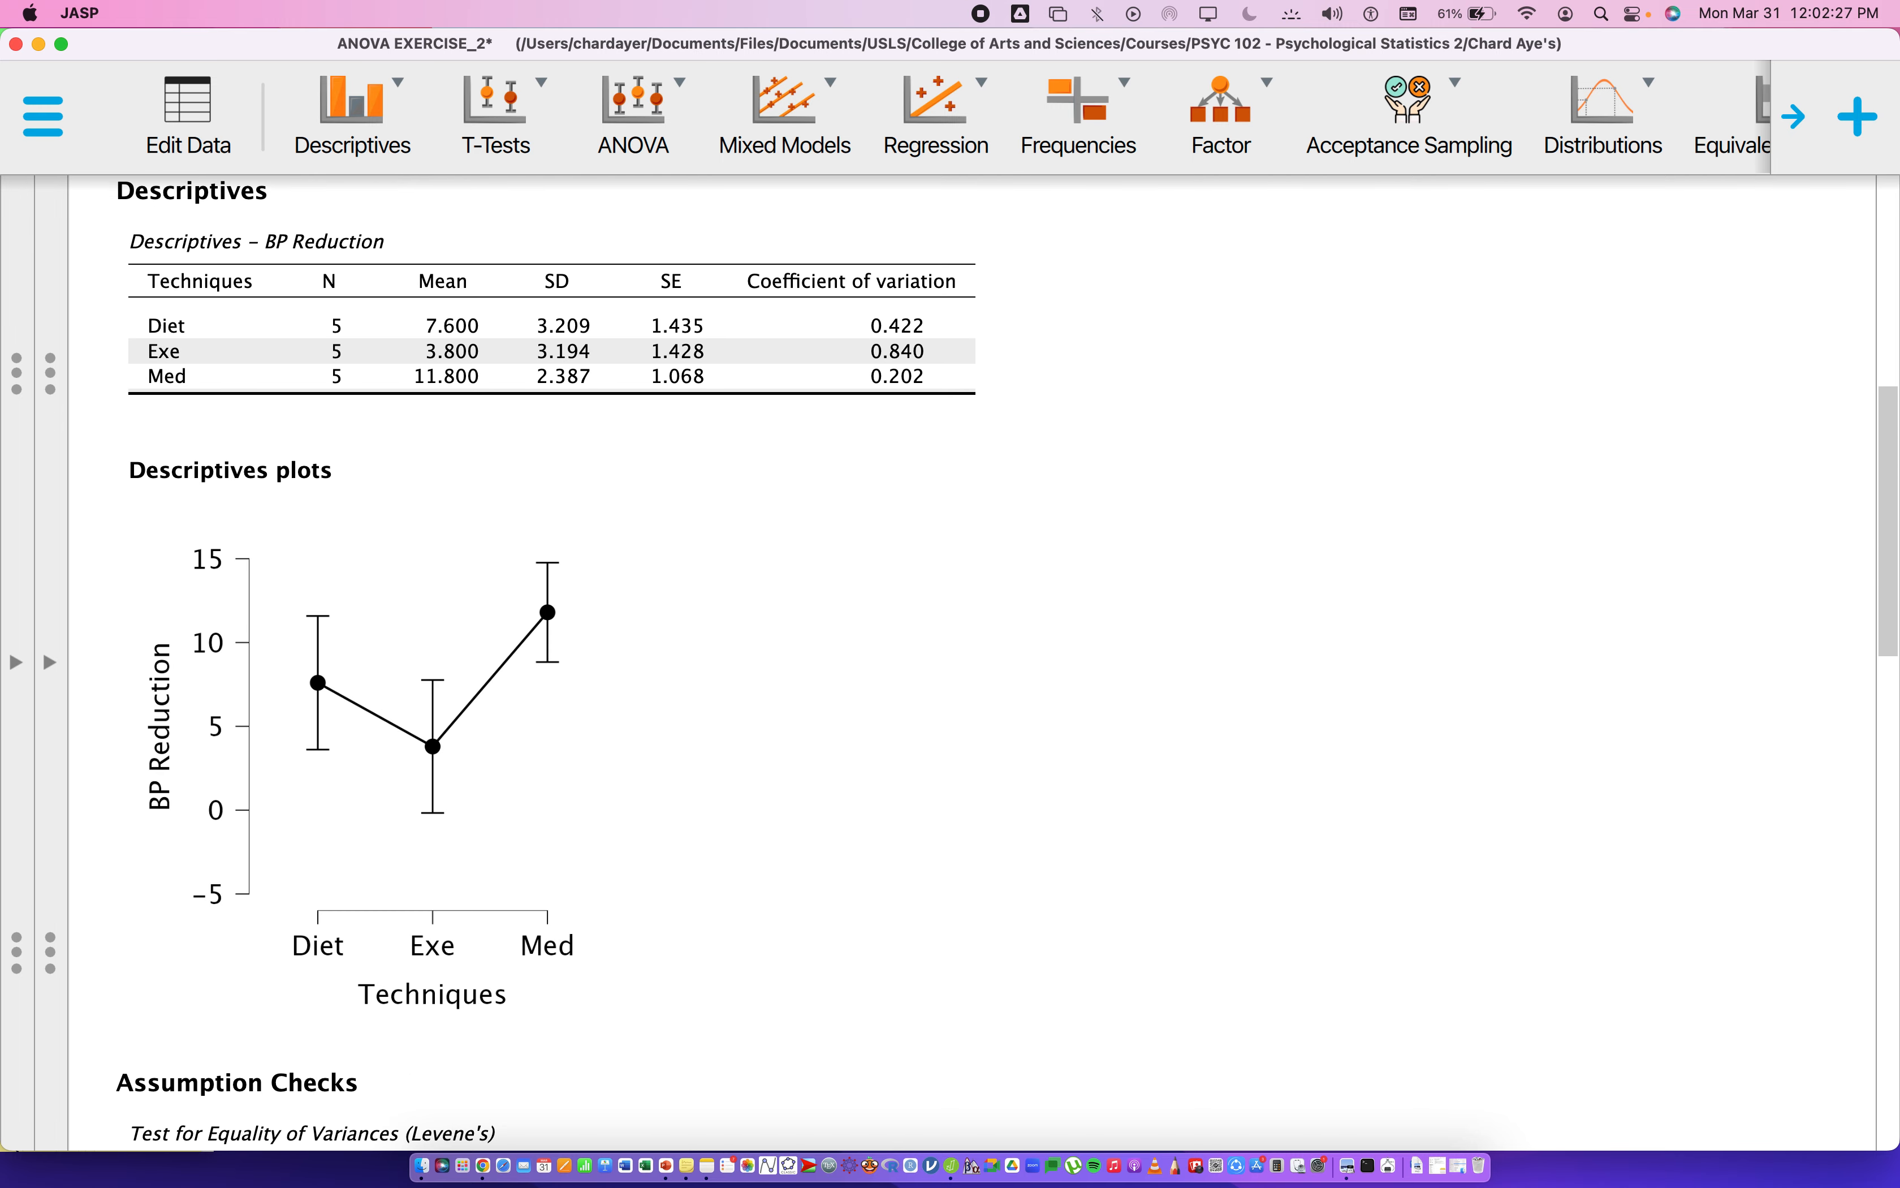
pyautogui.scroll(-15, 942, 660)
pyautogui.scroll(2, 943, 660)
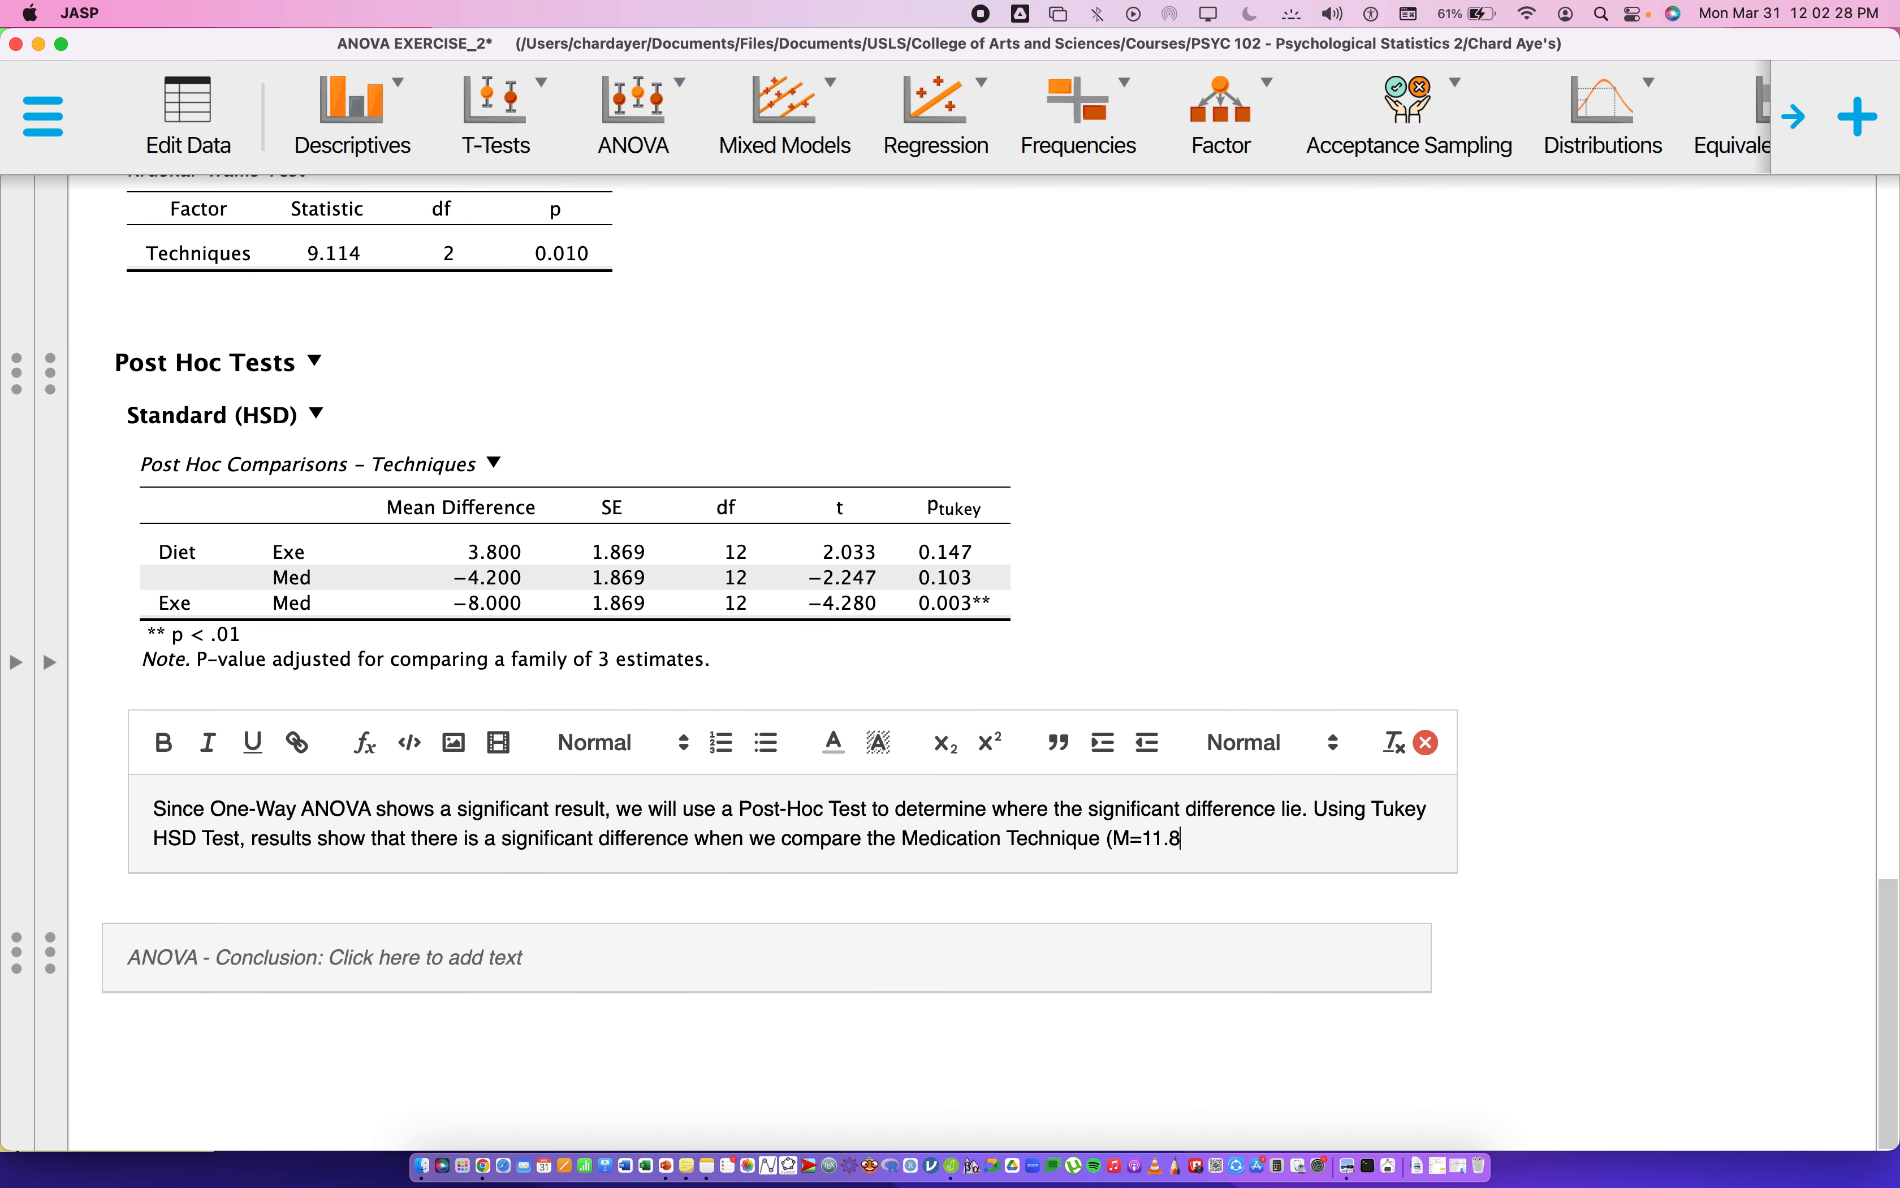
pyautogui.write('00, S=')
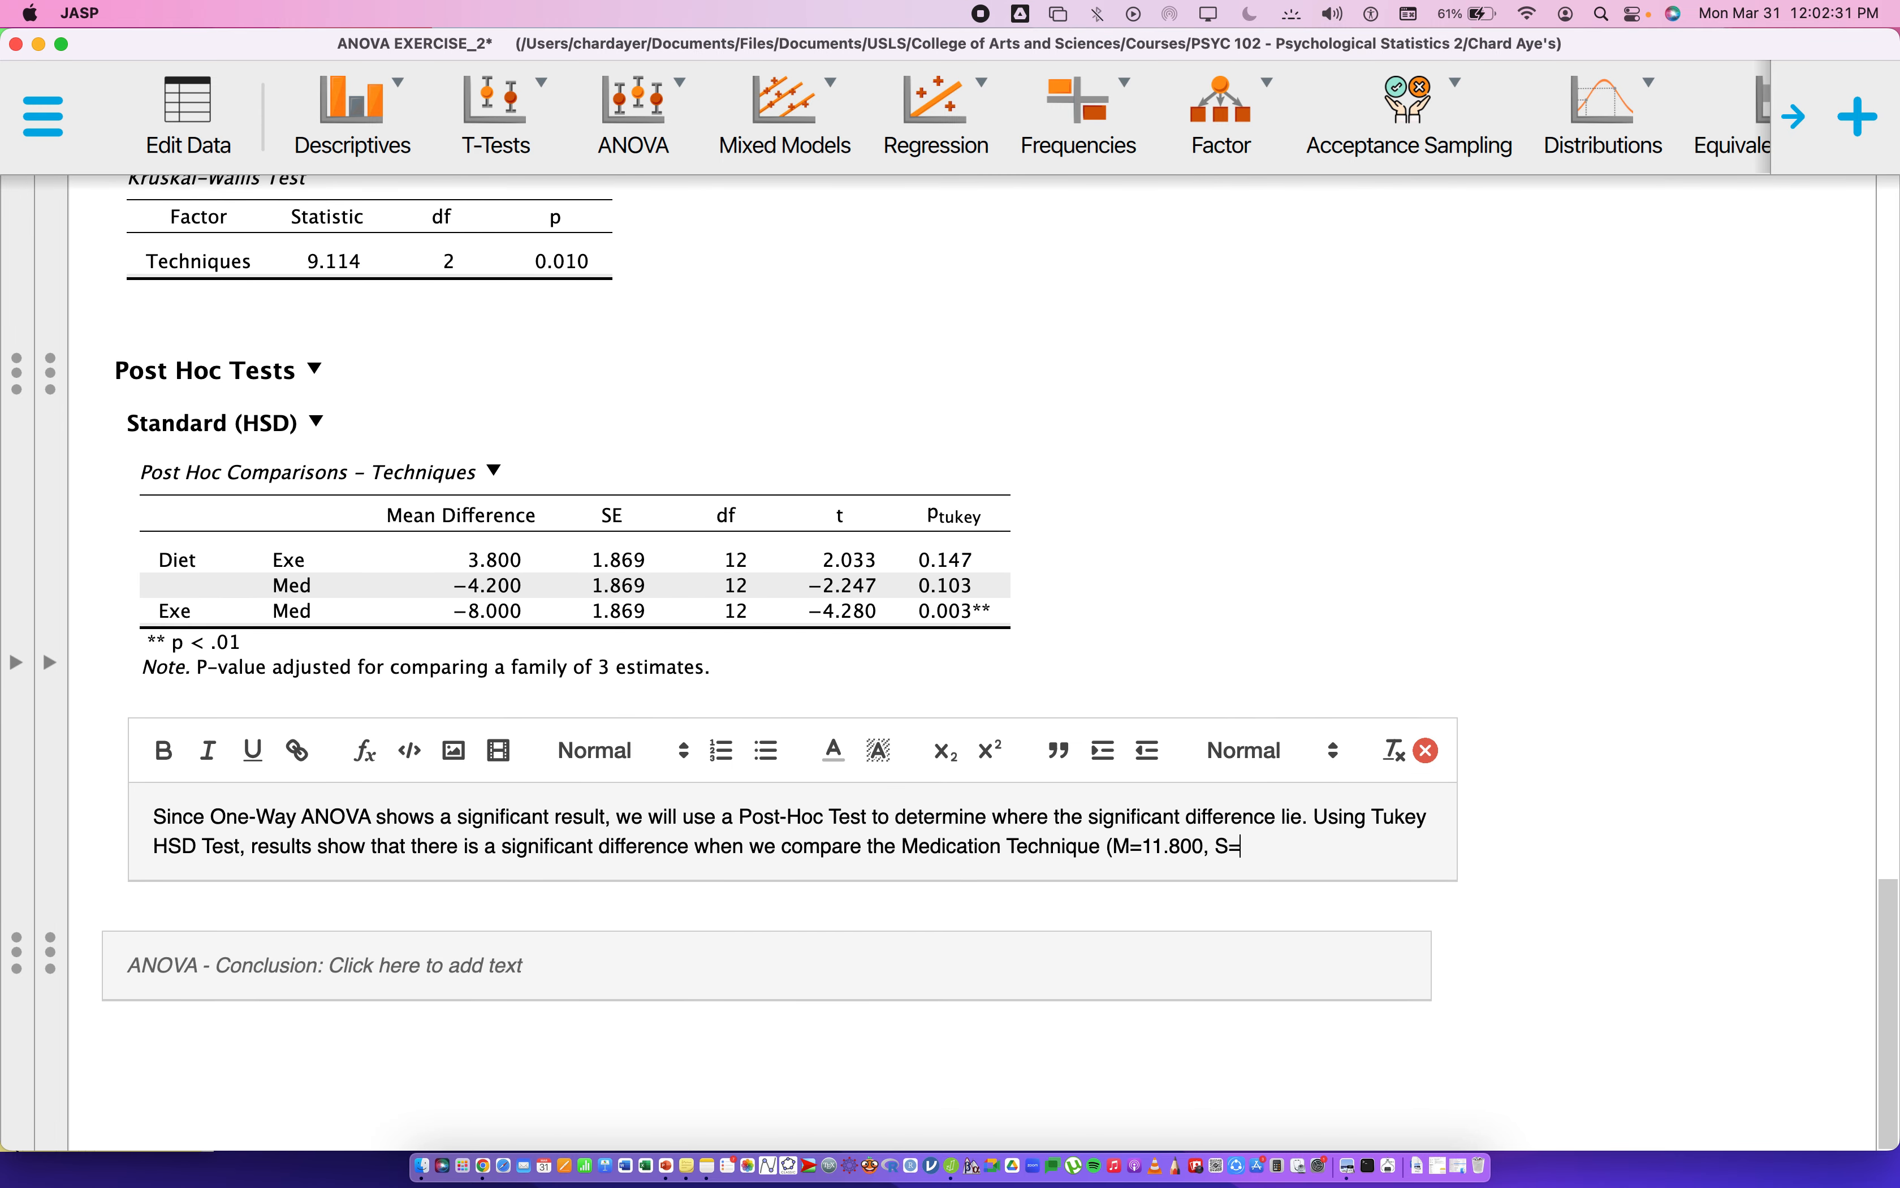
pyautogui.press('BackSpace')
pyautogui.write('D=2.387) and the Exercise Te')
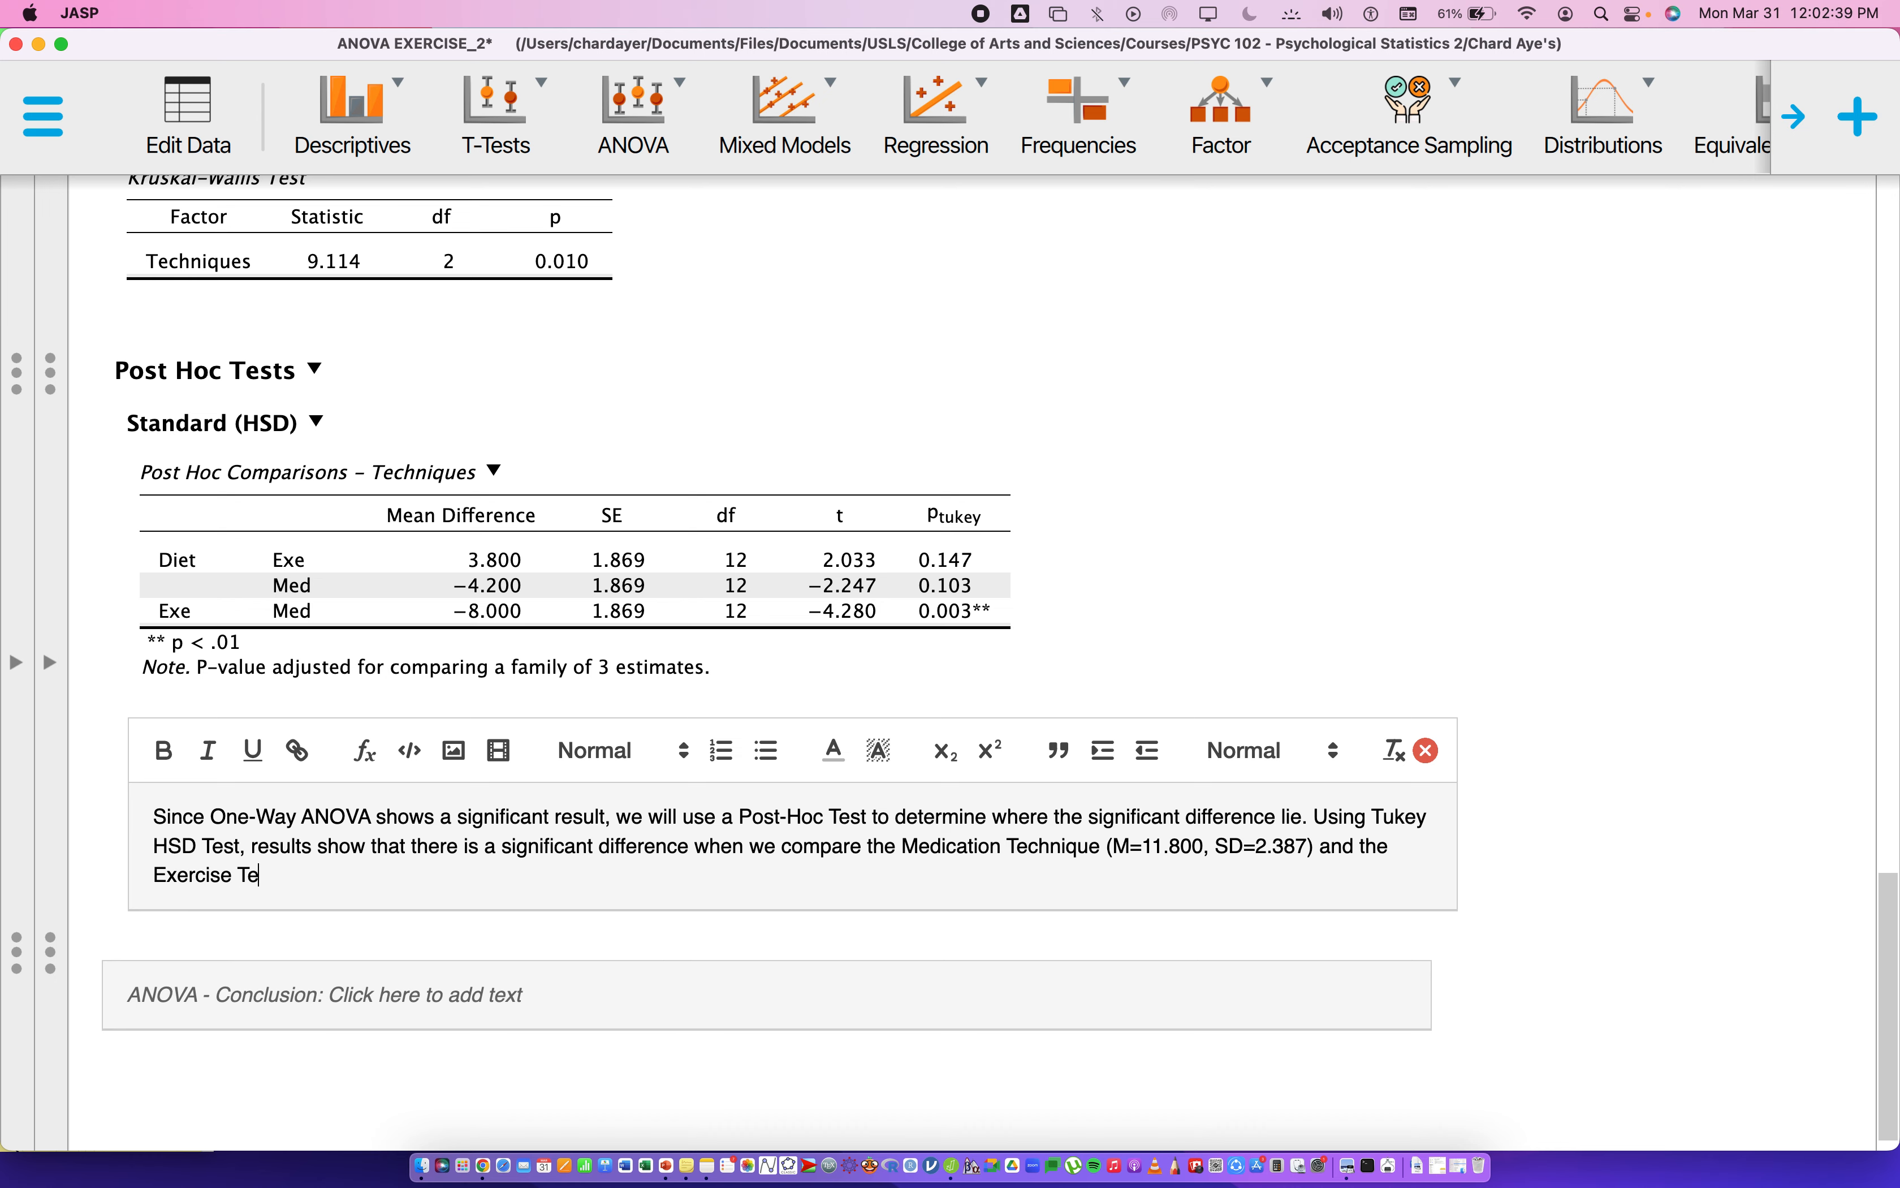
# - Complete the word "Technique" and add the Exercise mean and SD from the Descriptives table as "(M=3.800, SD=3.194)"
pyautogui.write('chnique (M=')
pyautogui.scroll(15, 943, 660)
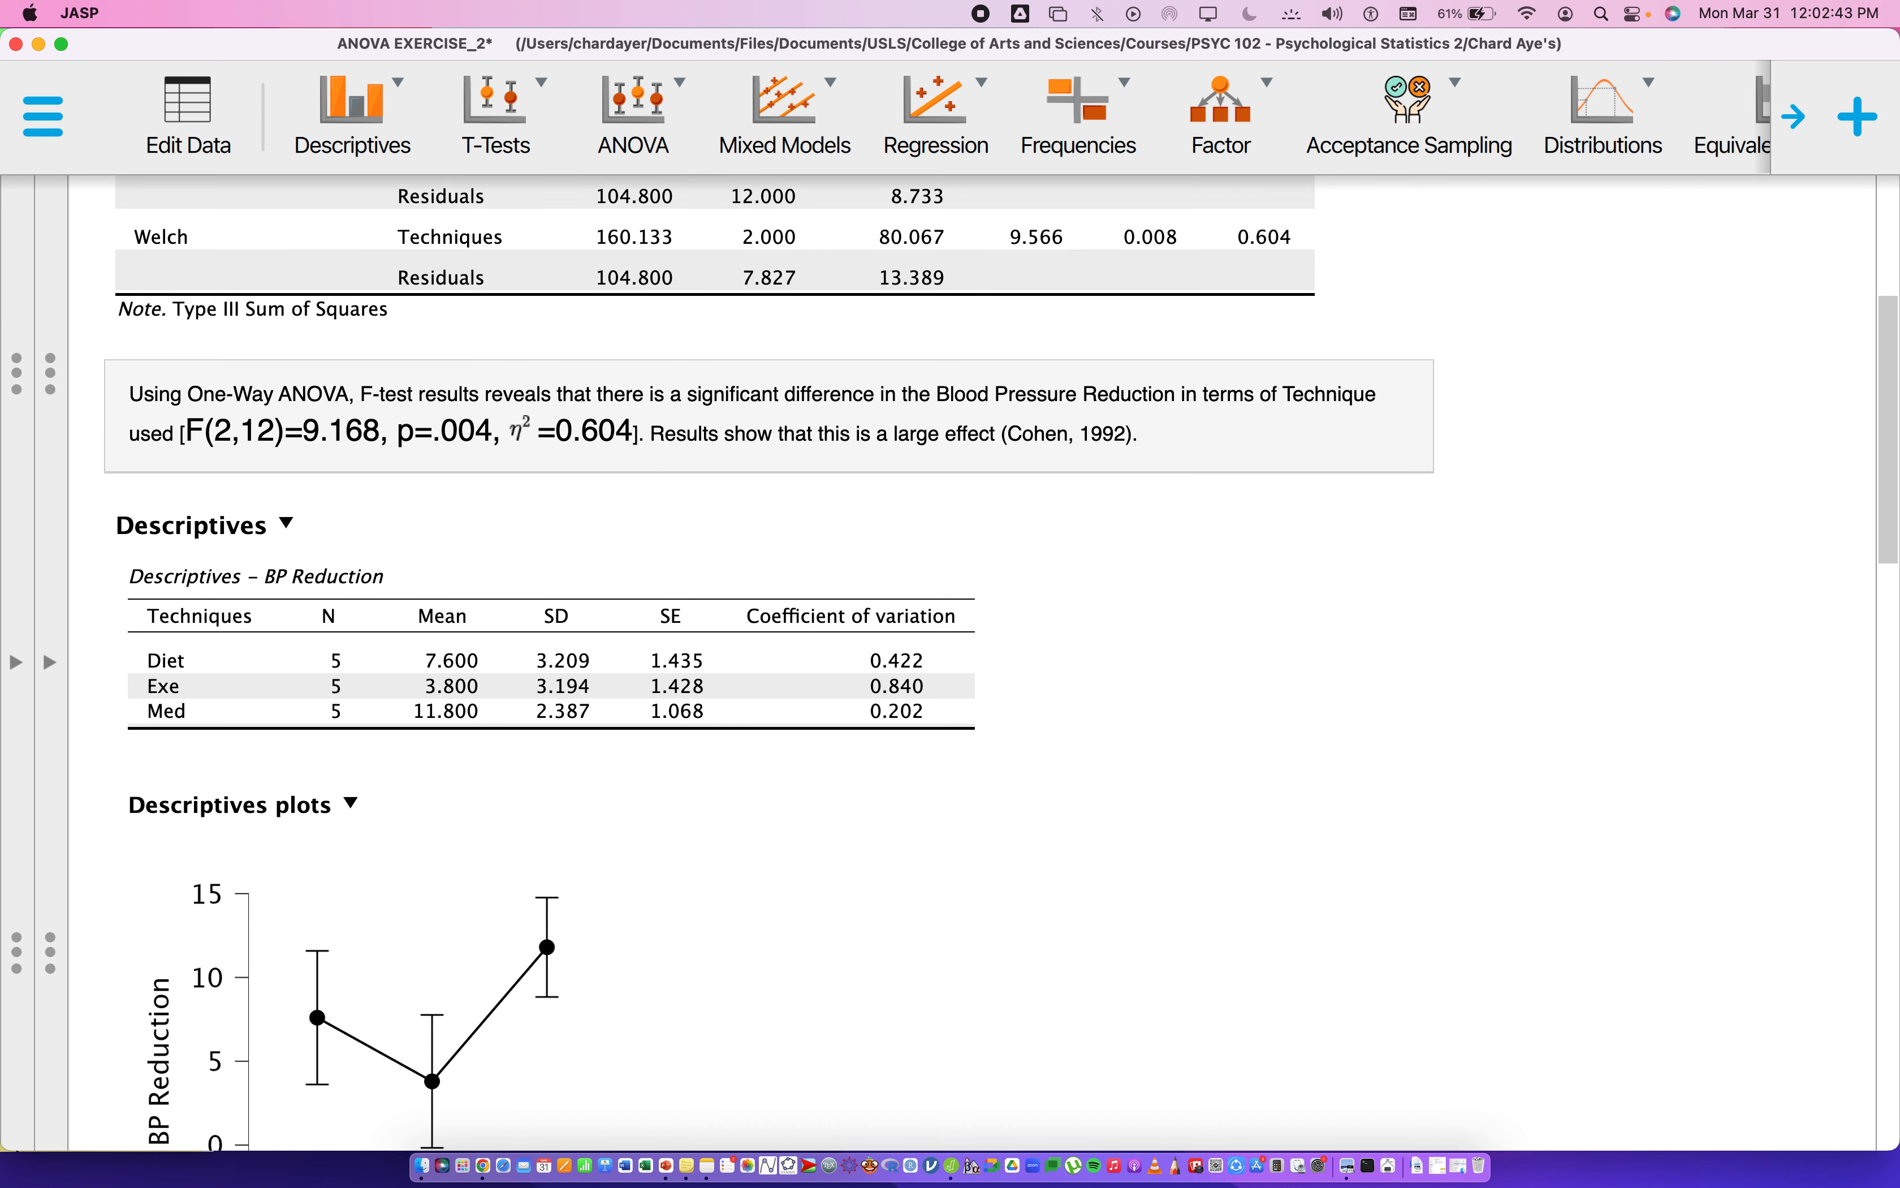
pyautogui.scroll(1, 355, 723)
pyautogui.scroll(-5, 659, 919)
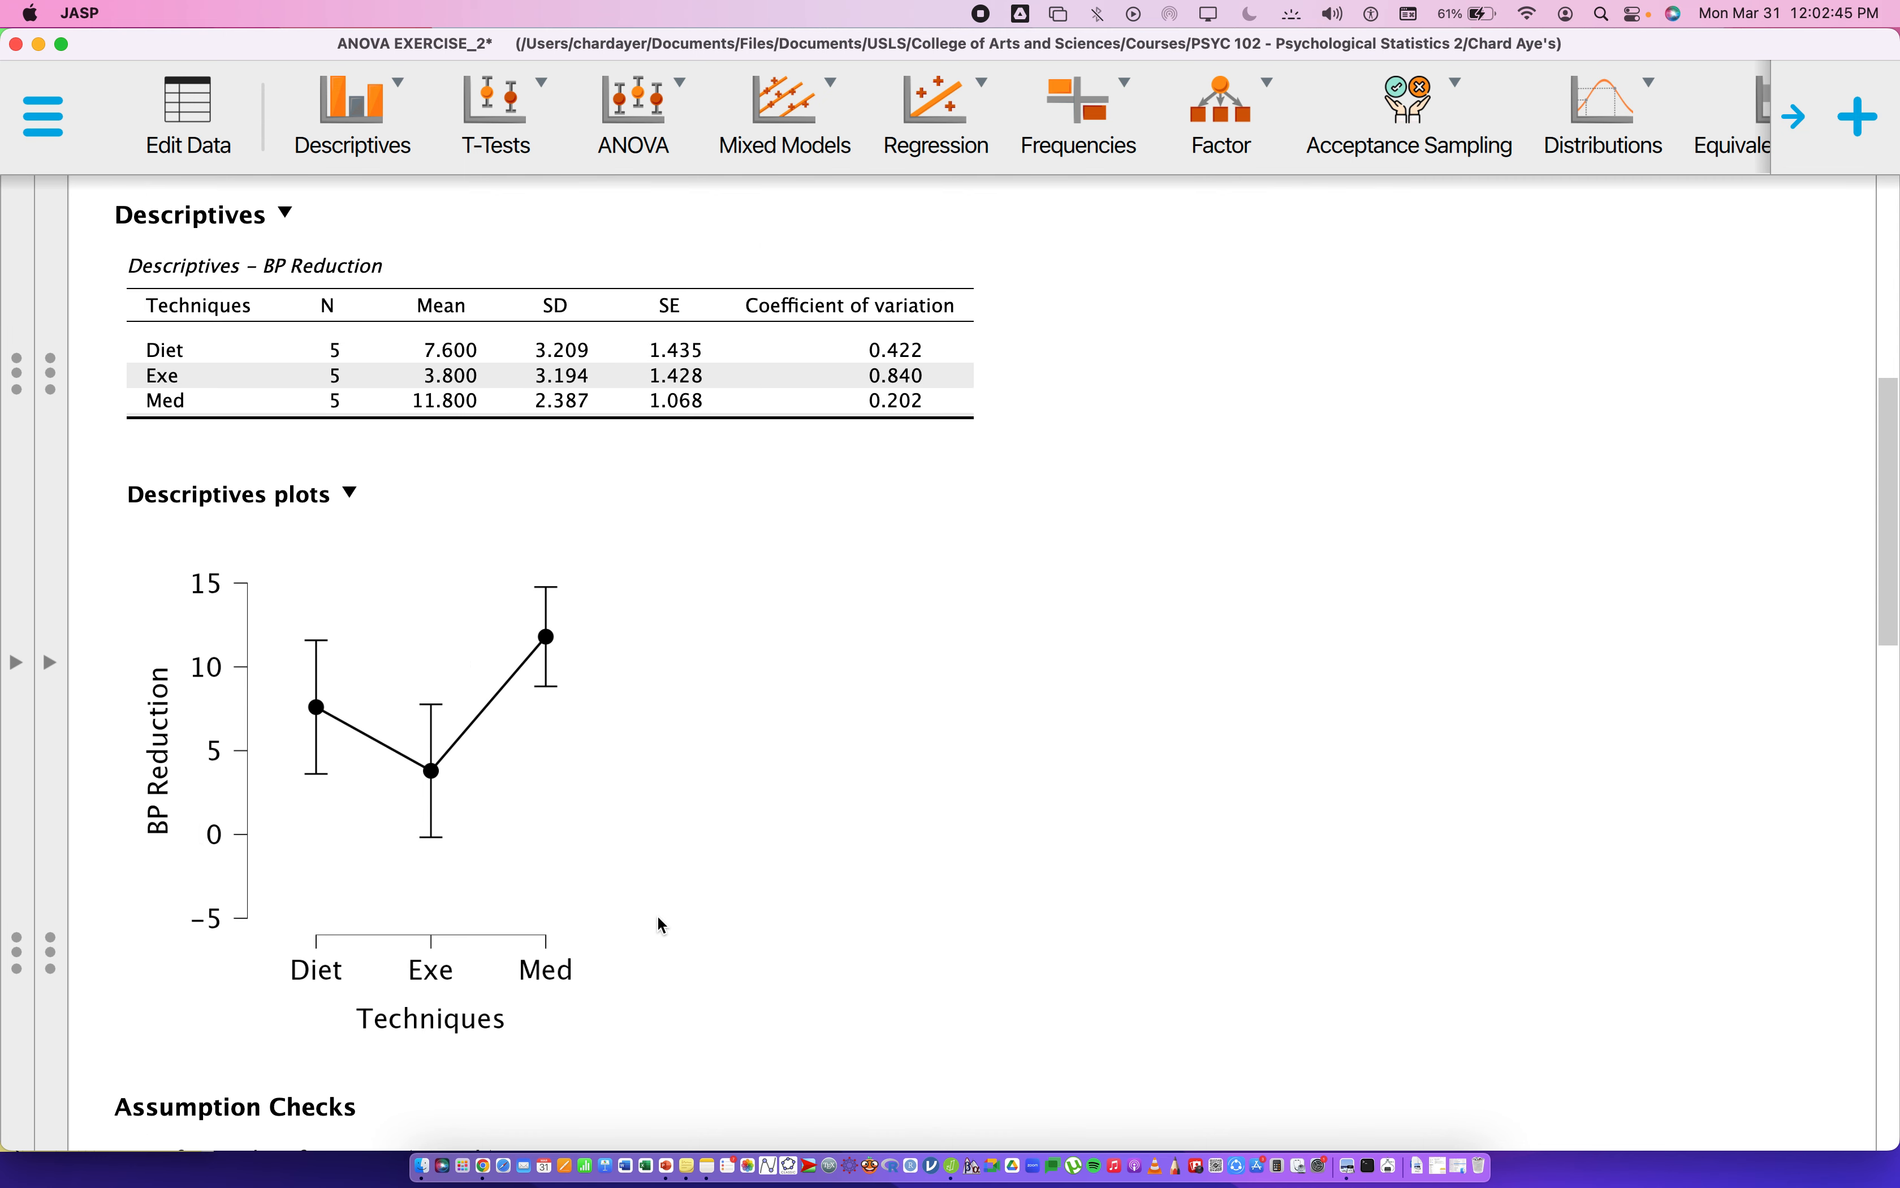
pyautogui.scroll(-12, 918, 856)
pyautogui.scroll(3, 916, 849)
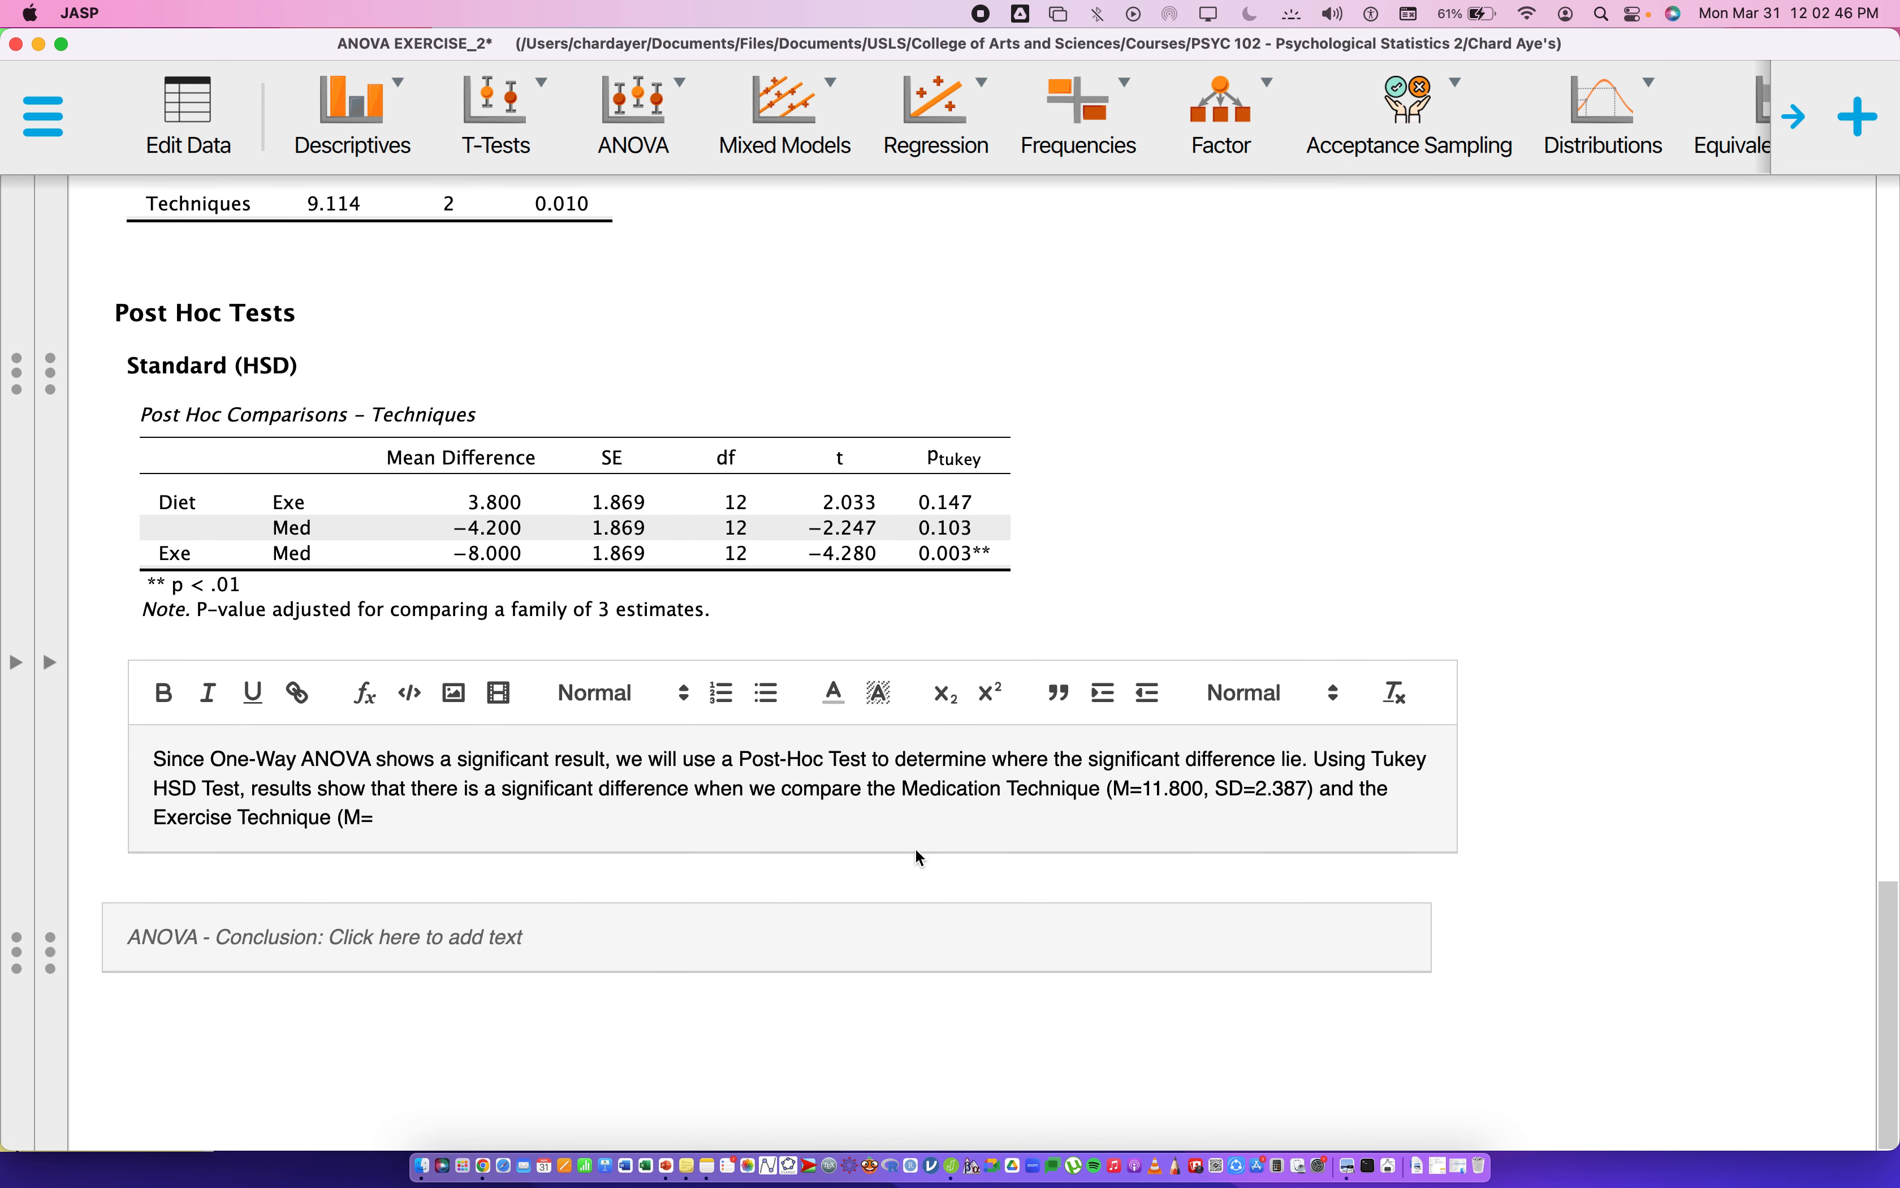
pyautogui.write('3.80')
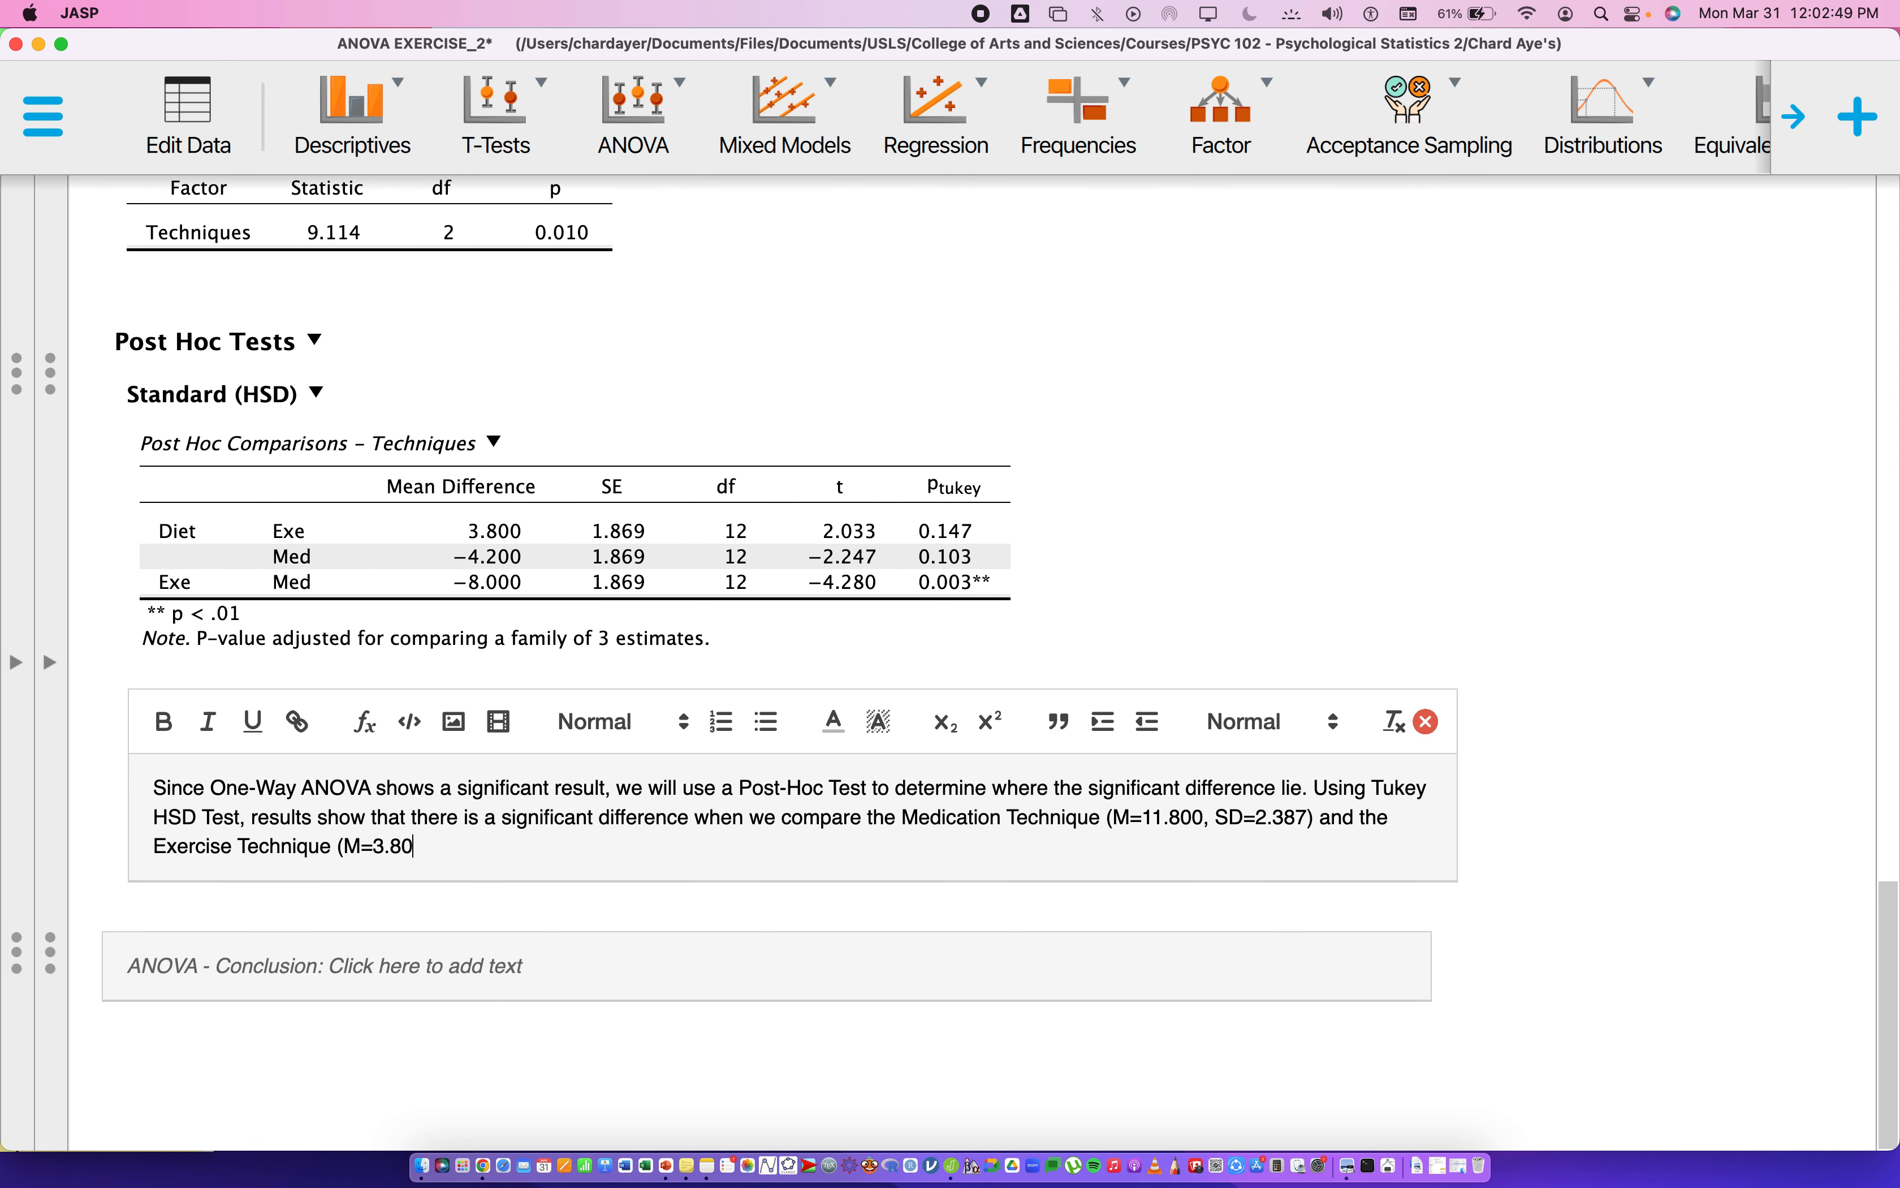
pyautogui.write('0, SD=')
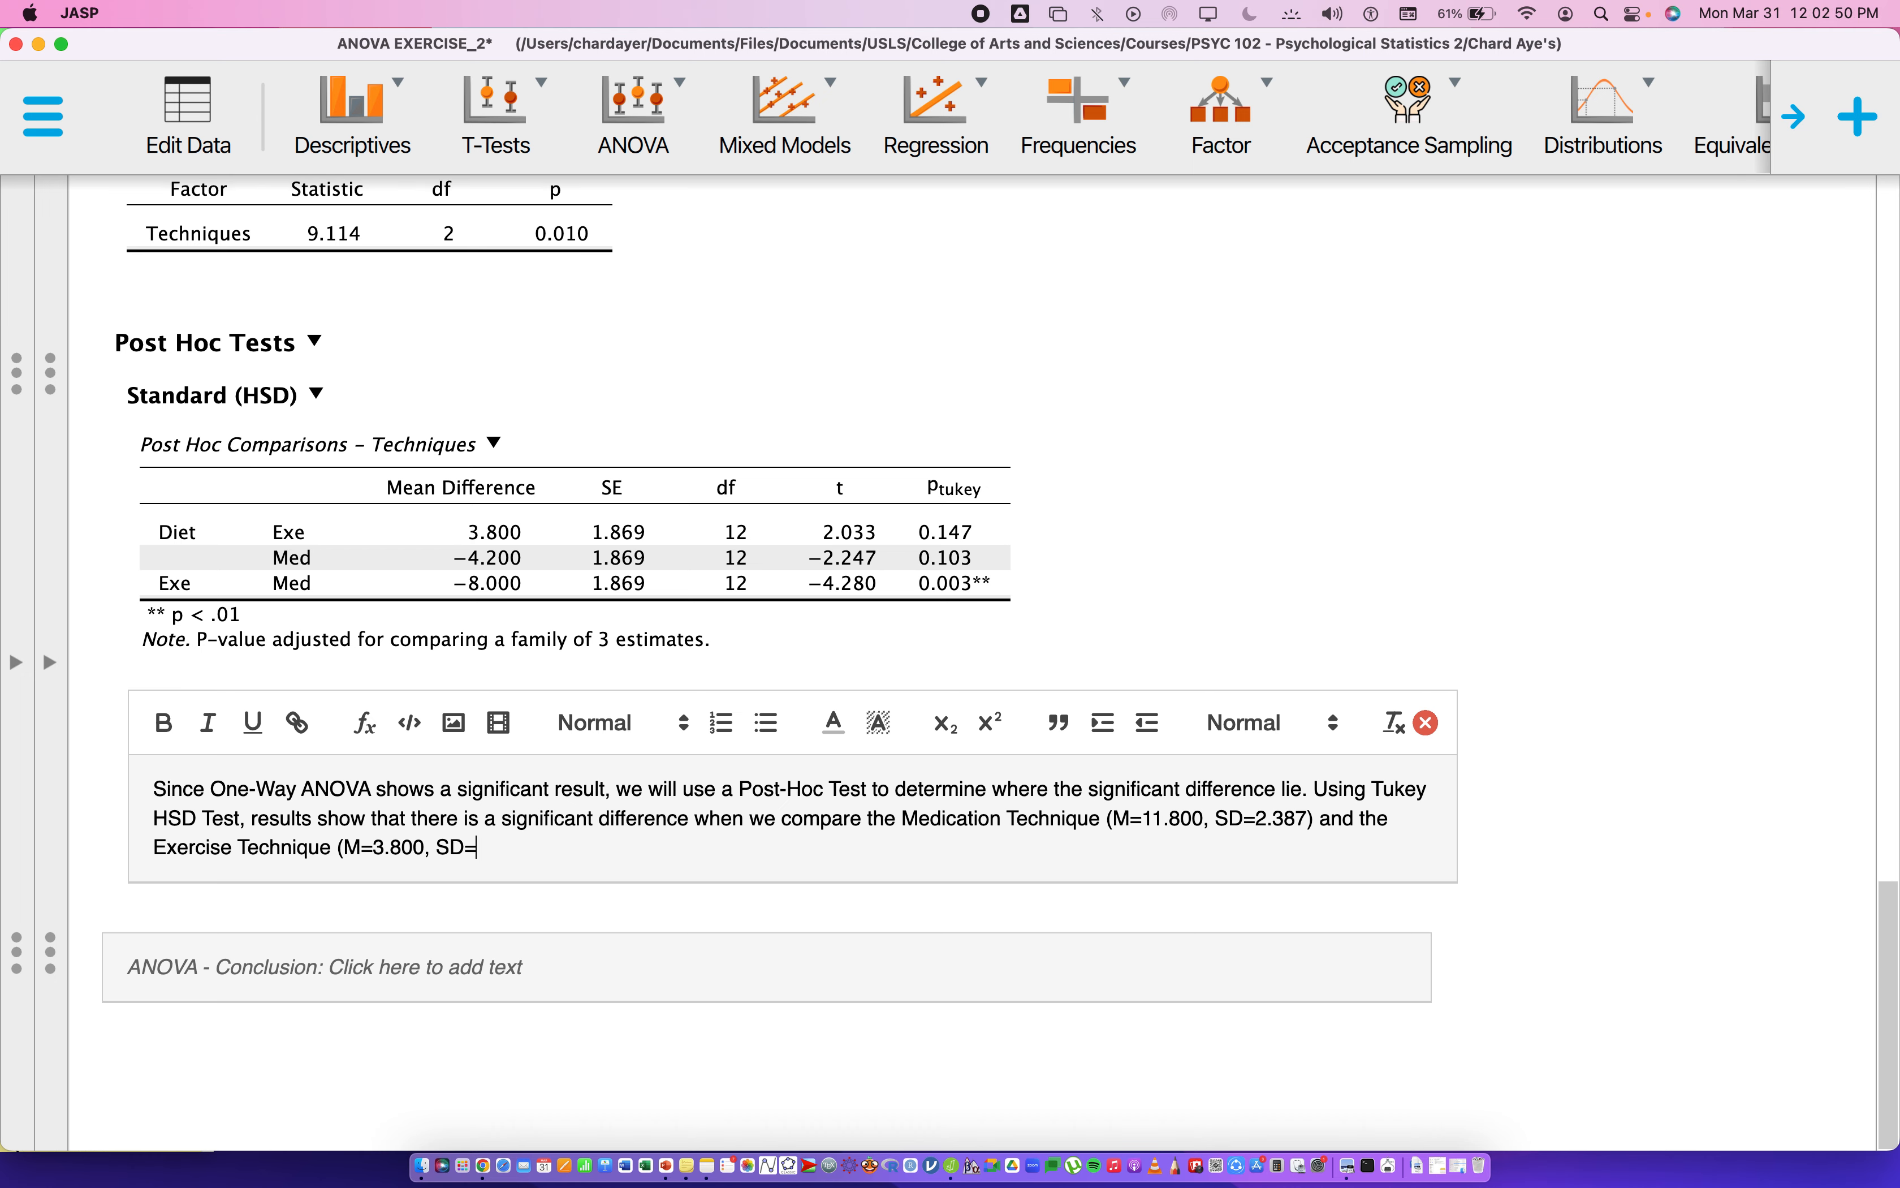
pyautogui.scroll(15, 950, 660)
pyautogui.scroll(1, 950, 660)
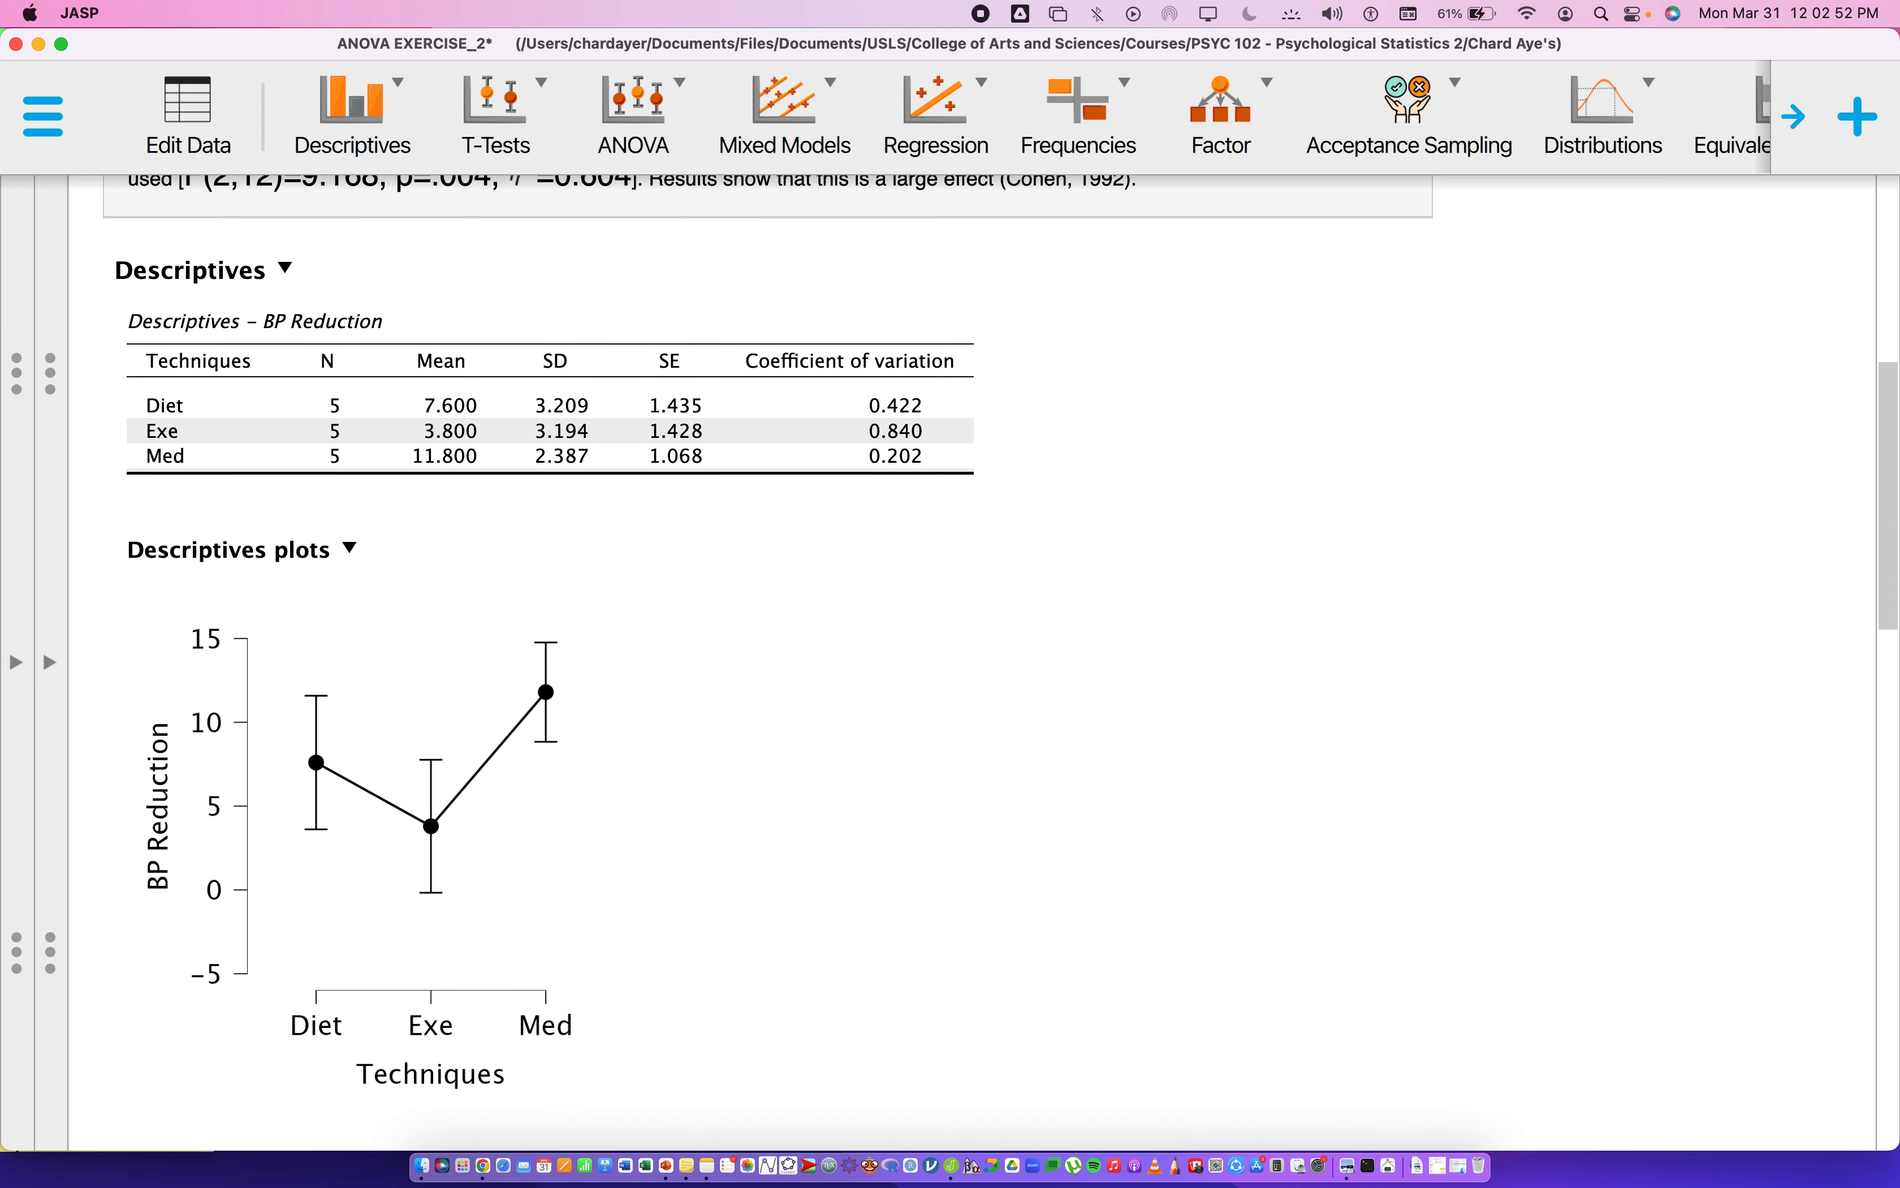
pyautogui.scroll(-15, 778, 660)
pyautogui.write('3.800, SD=')
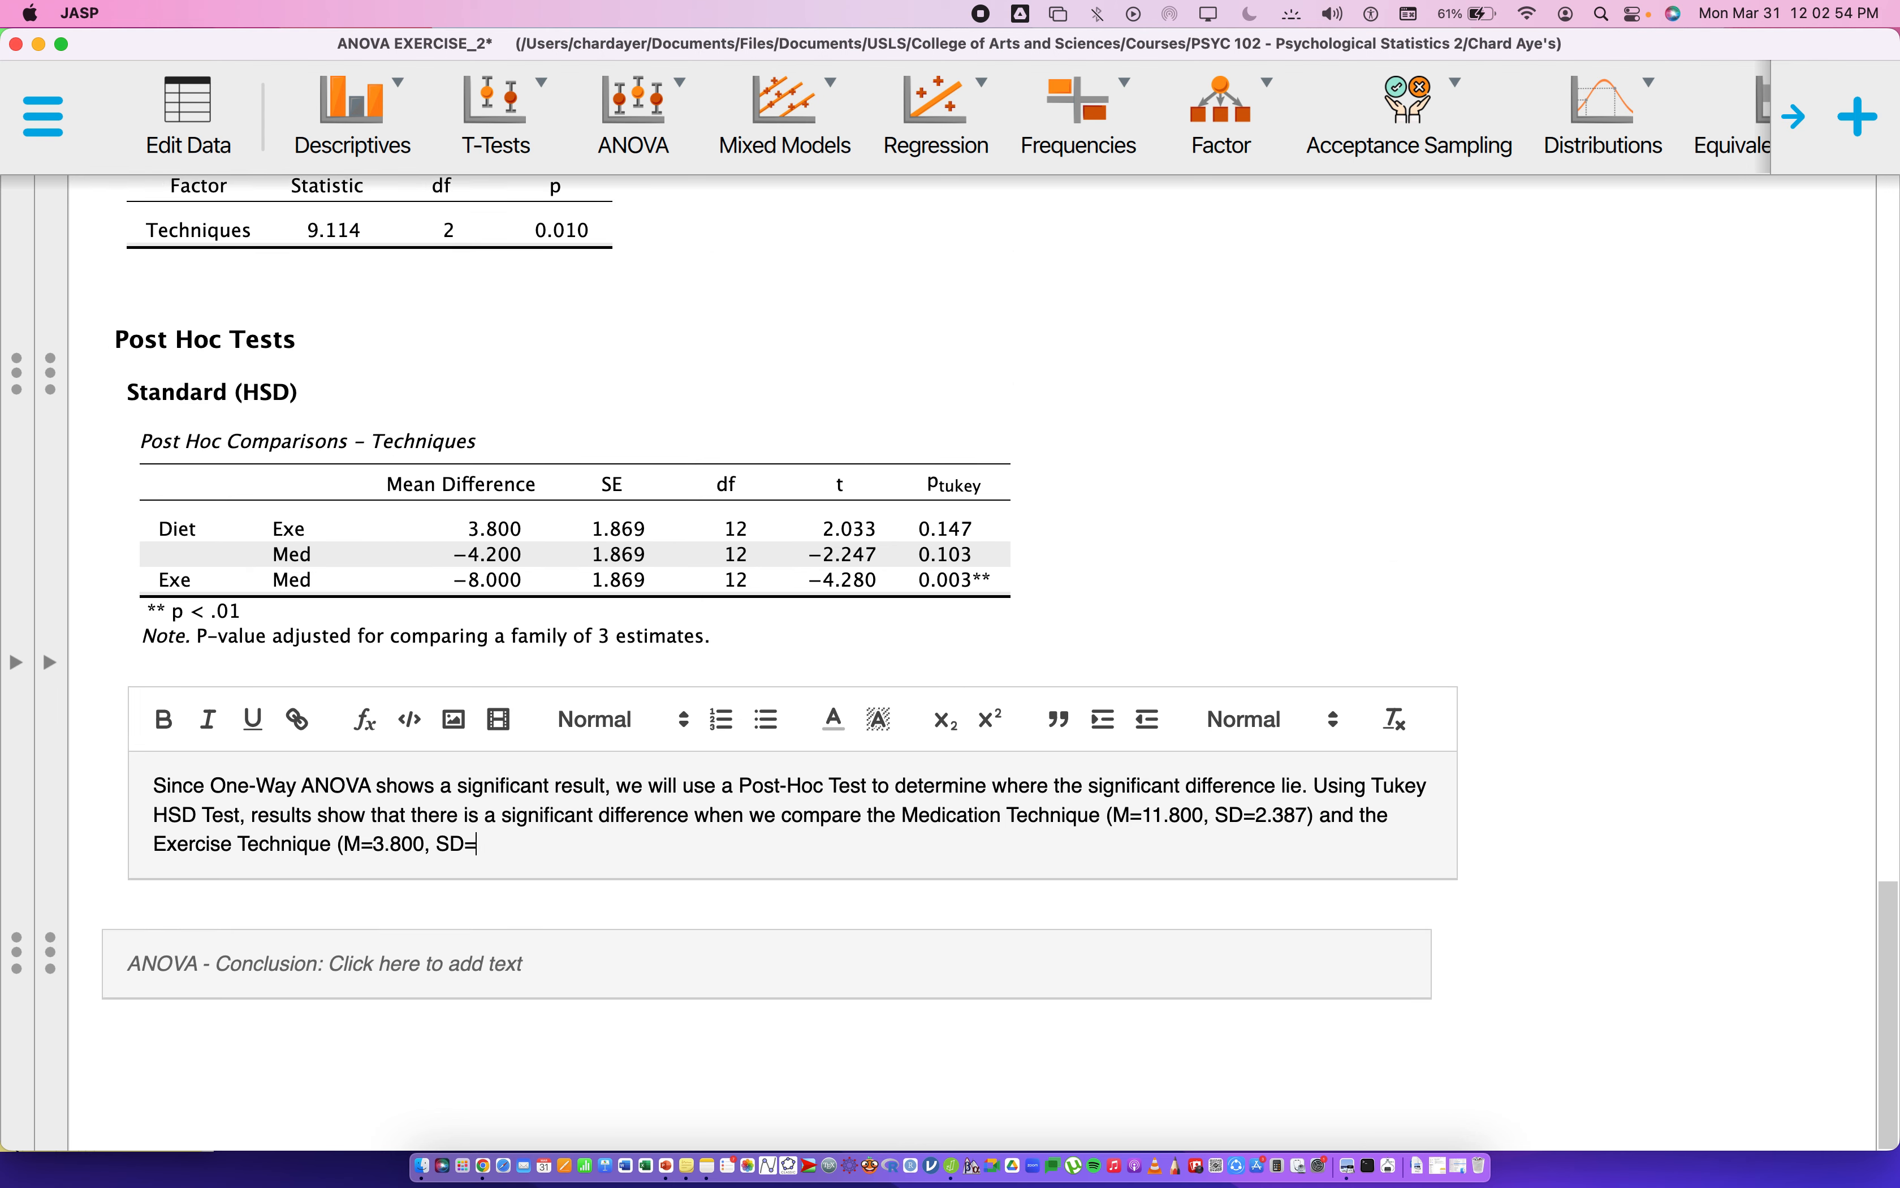
pyautogui.write('194)')
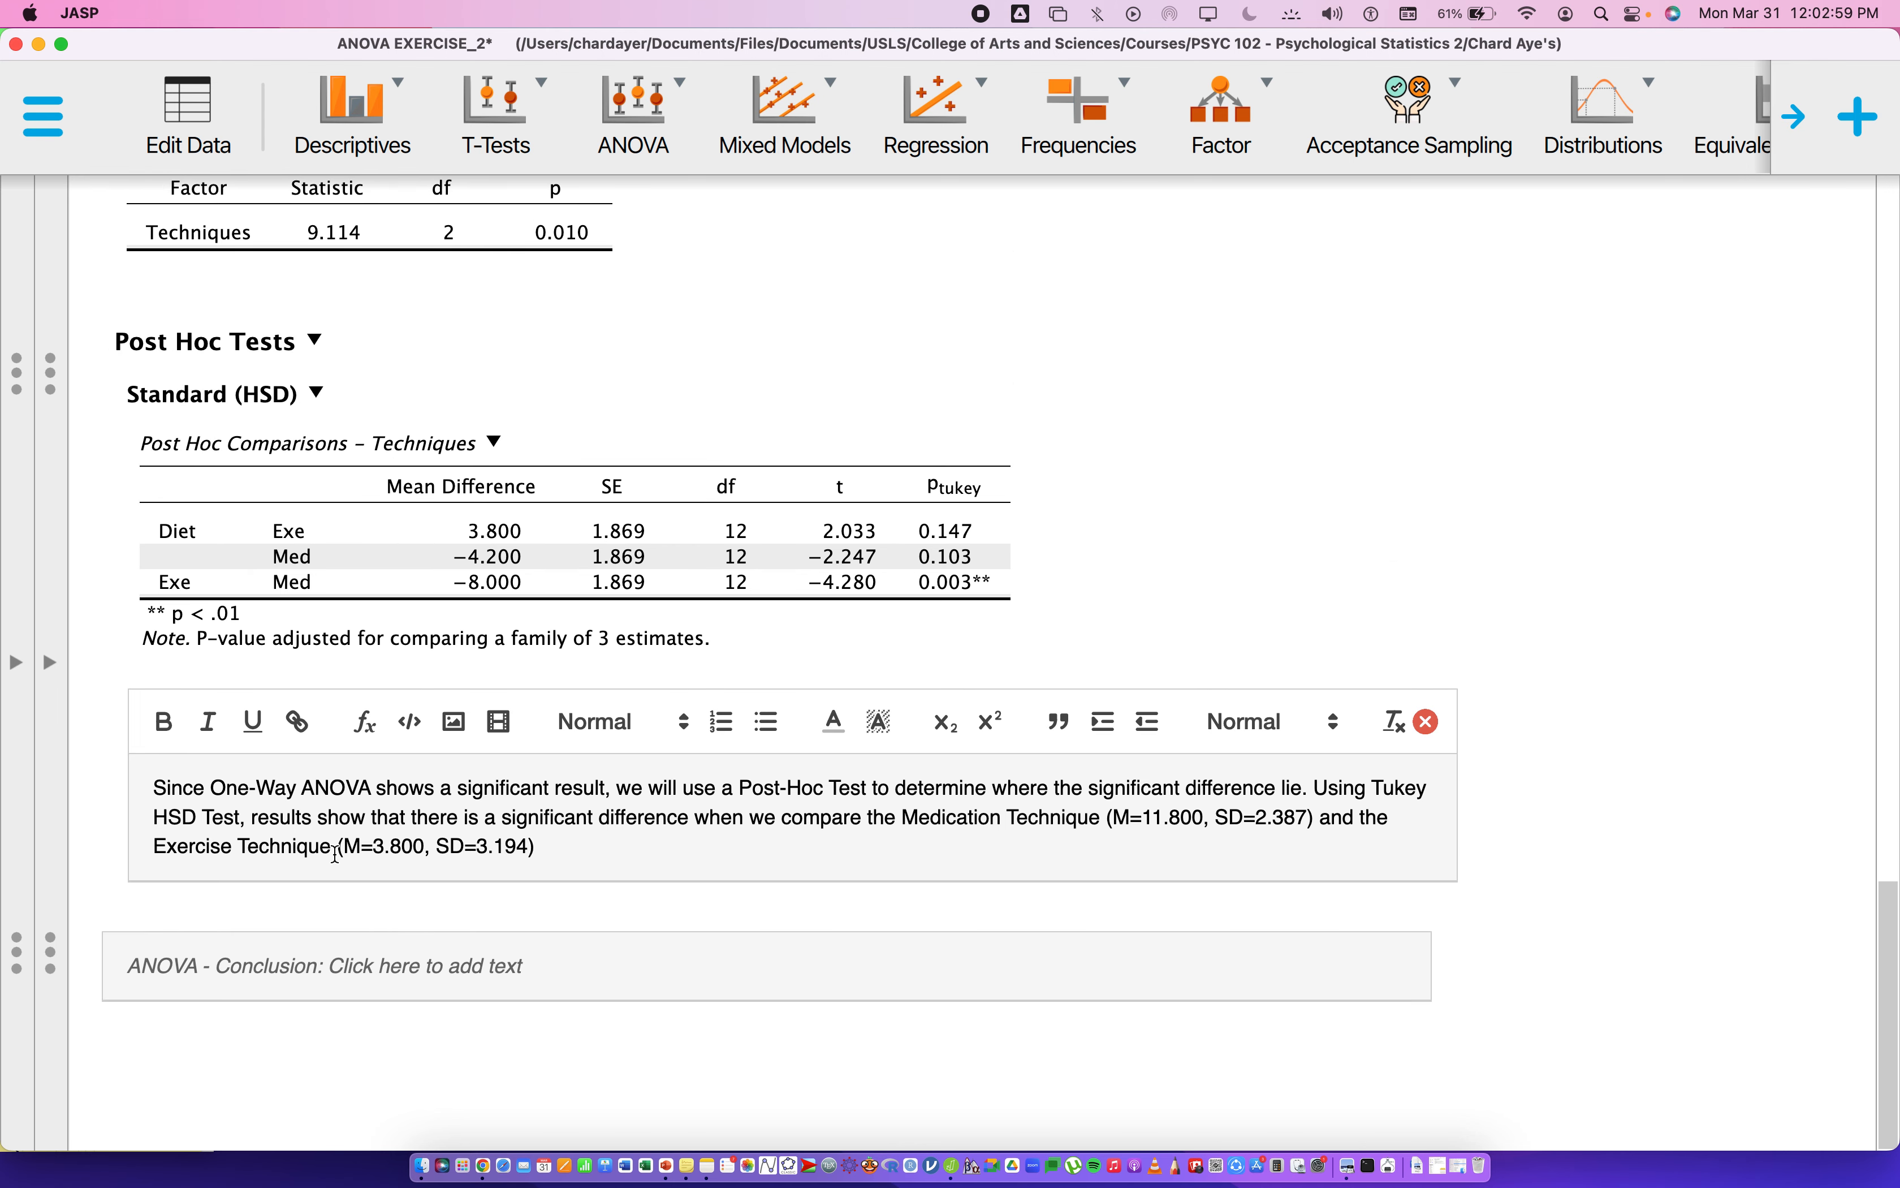
# - Set the bracketed mean and SD values of both the Exercise and Medication techniques to Large font size
pyautogui.moveTo(345, 846); pyautogui.dragTo(528, 847)
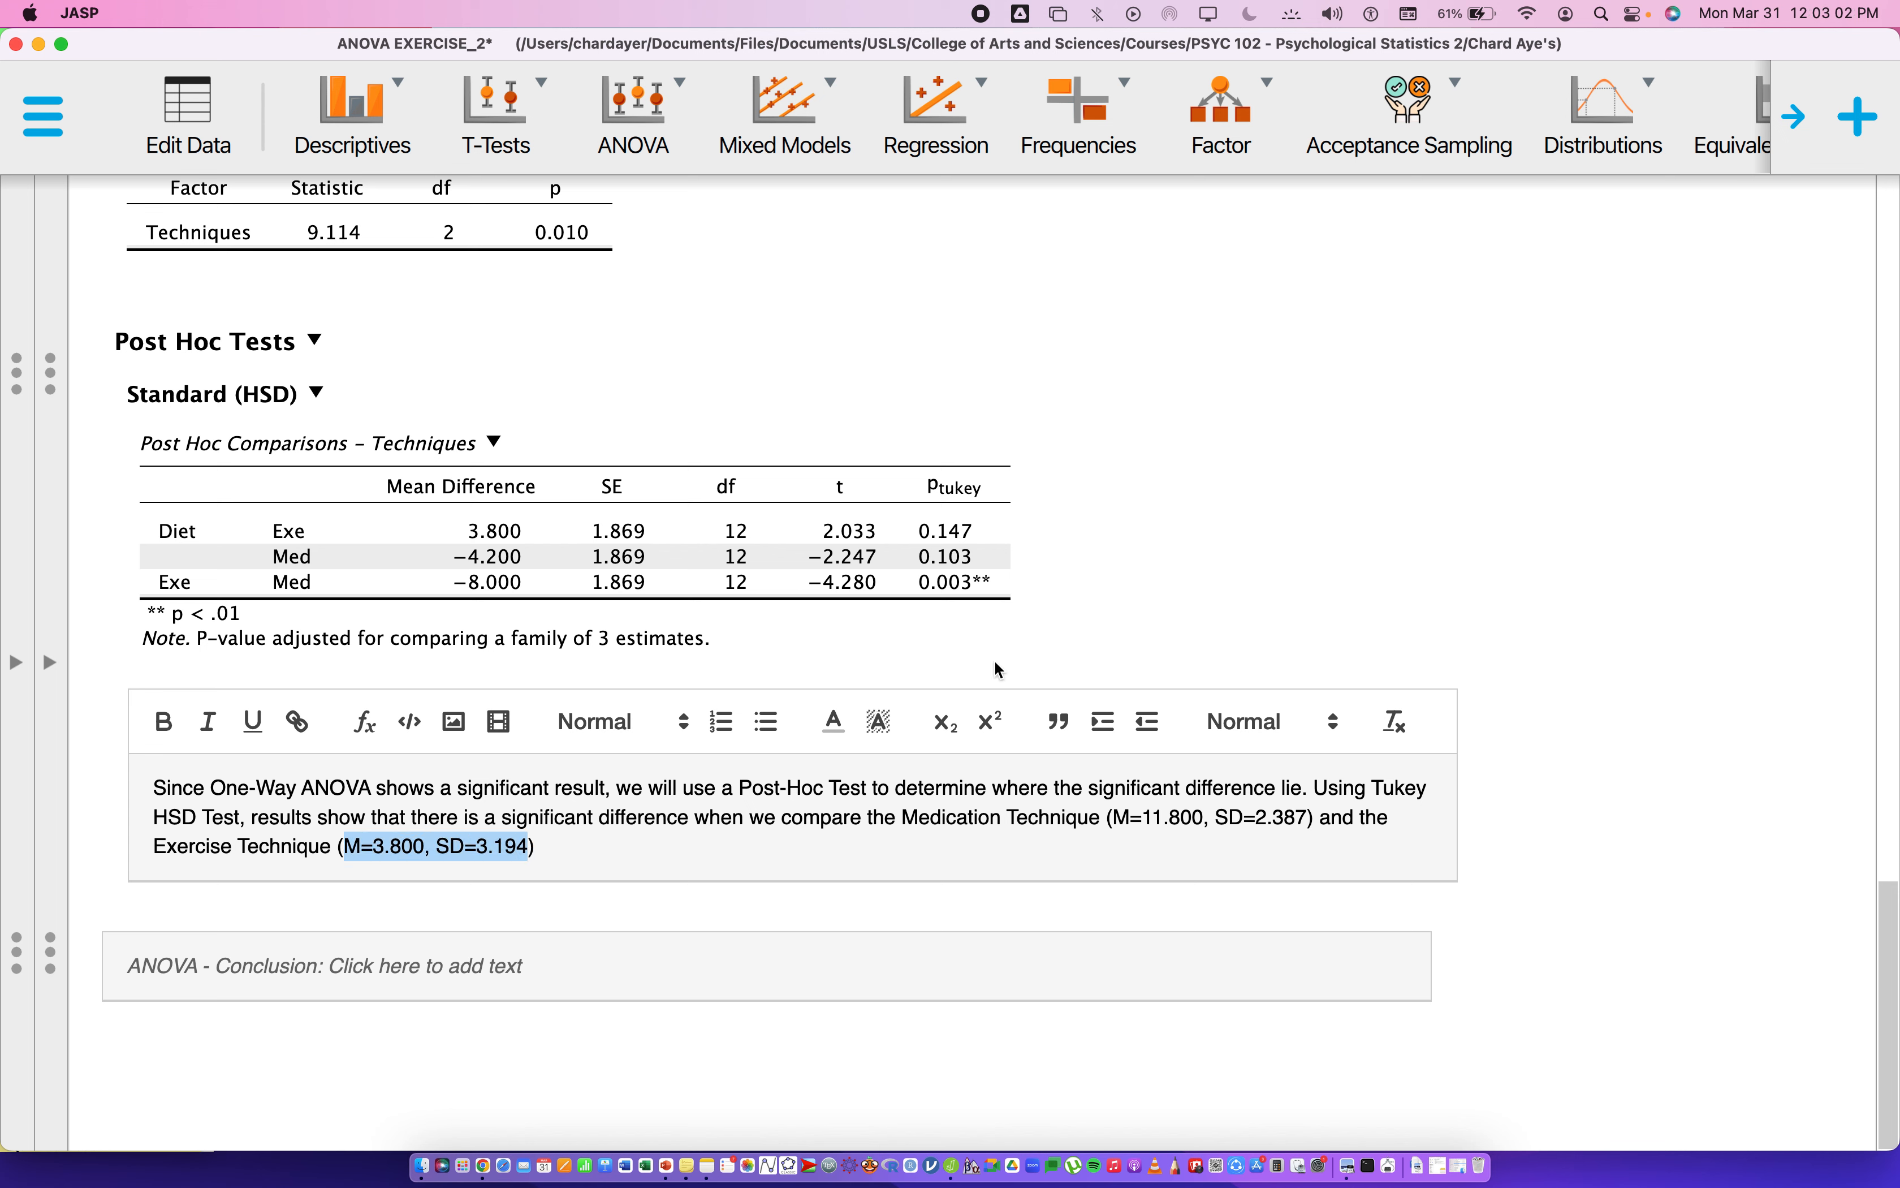
pyautogui.click(1314, 742)
pyautogui.click(1298, 864)
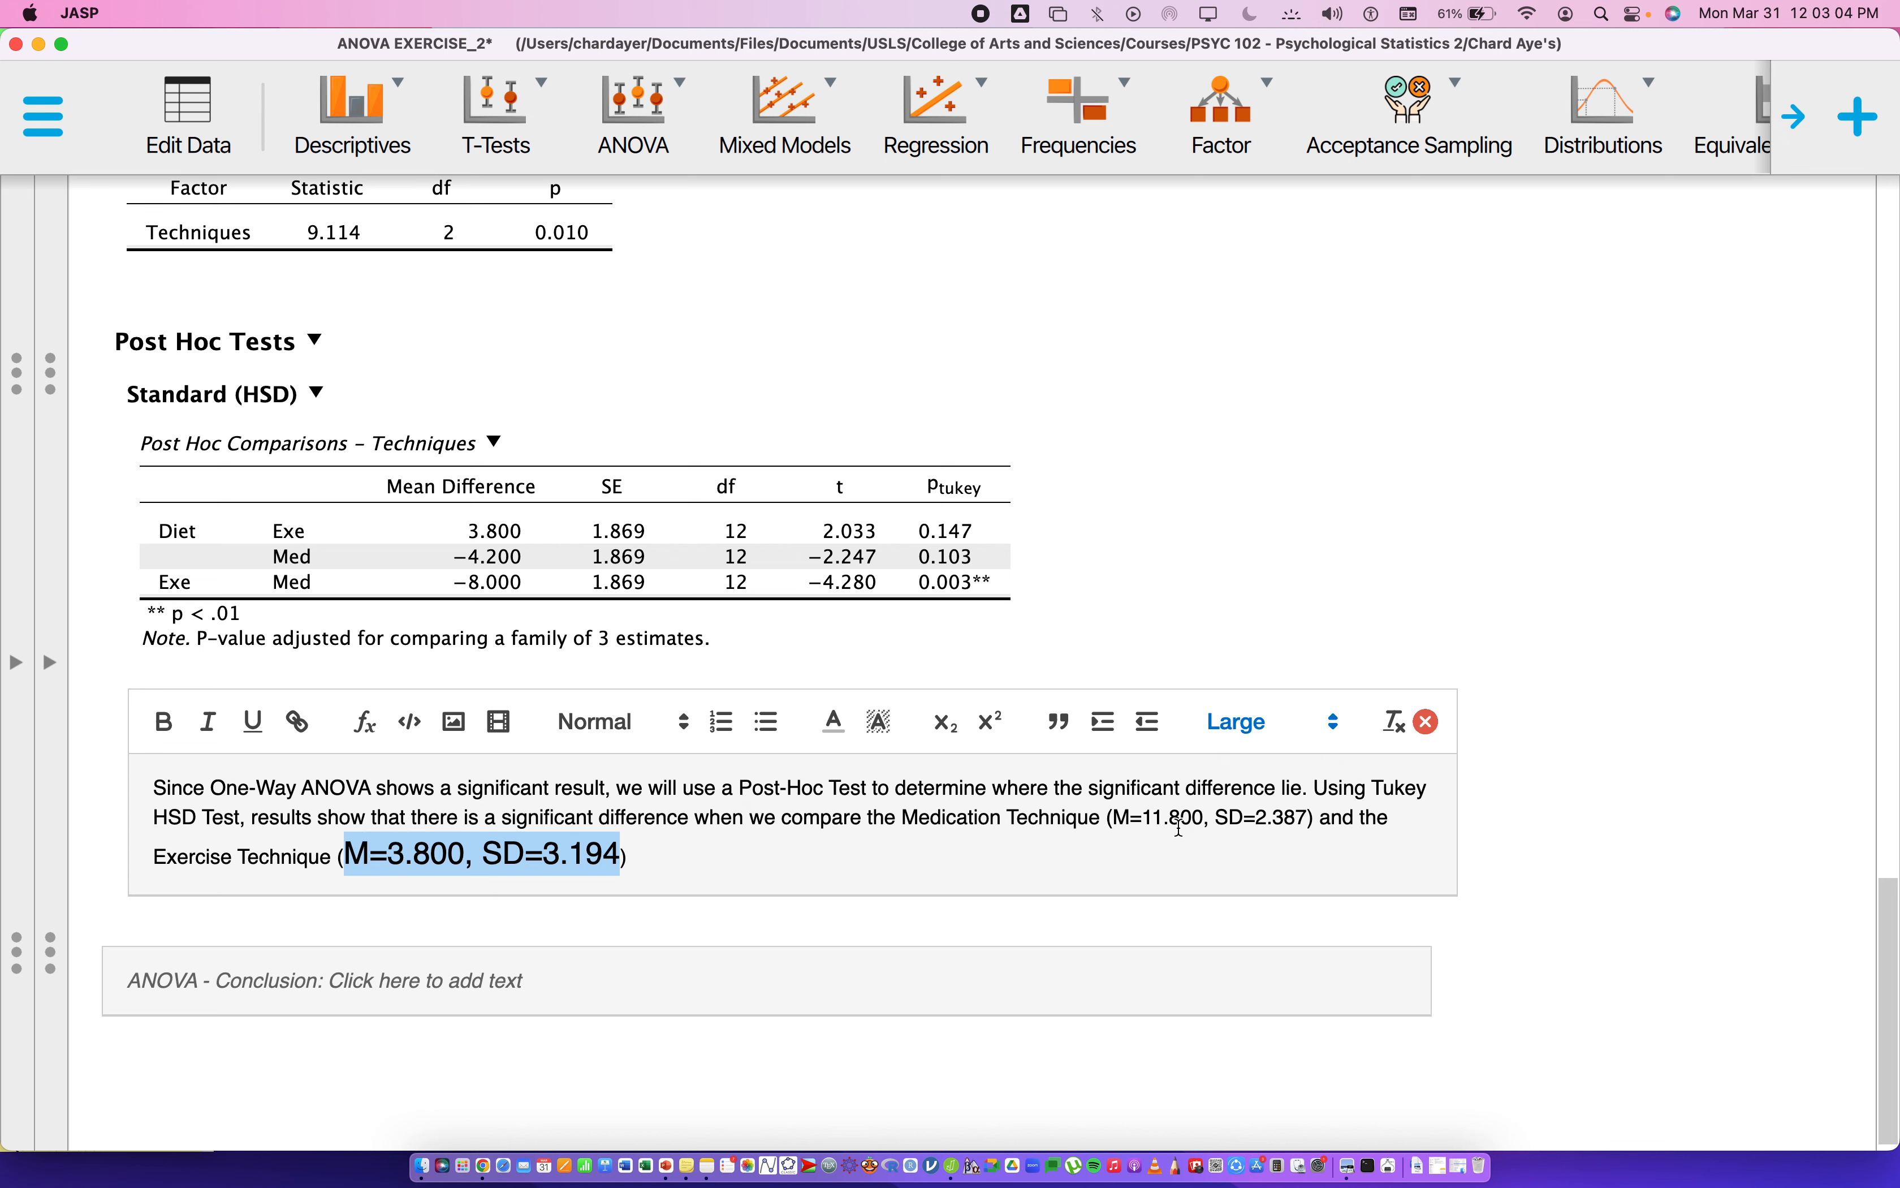
pyautogui.moveTo(1118, 819); pyautogui.dragTo(1305, 817)
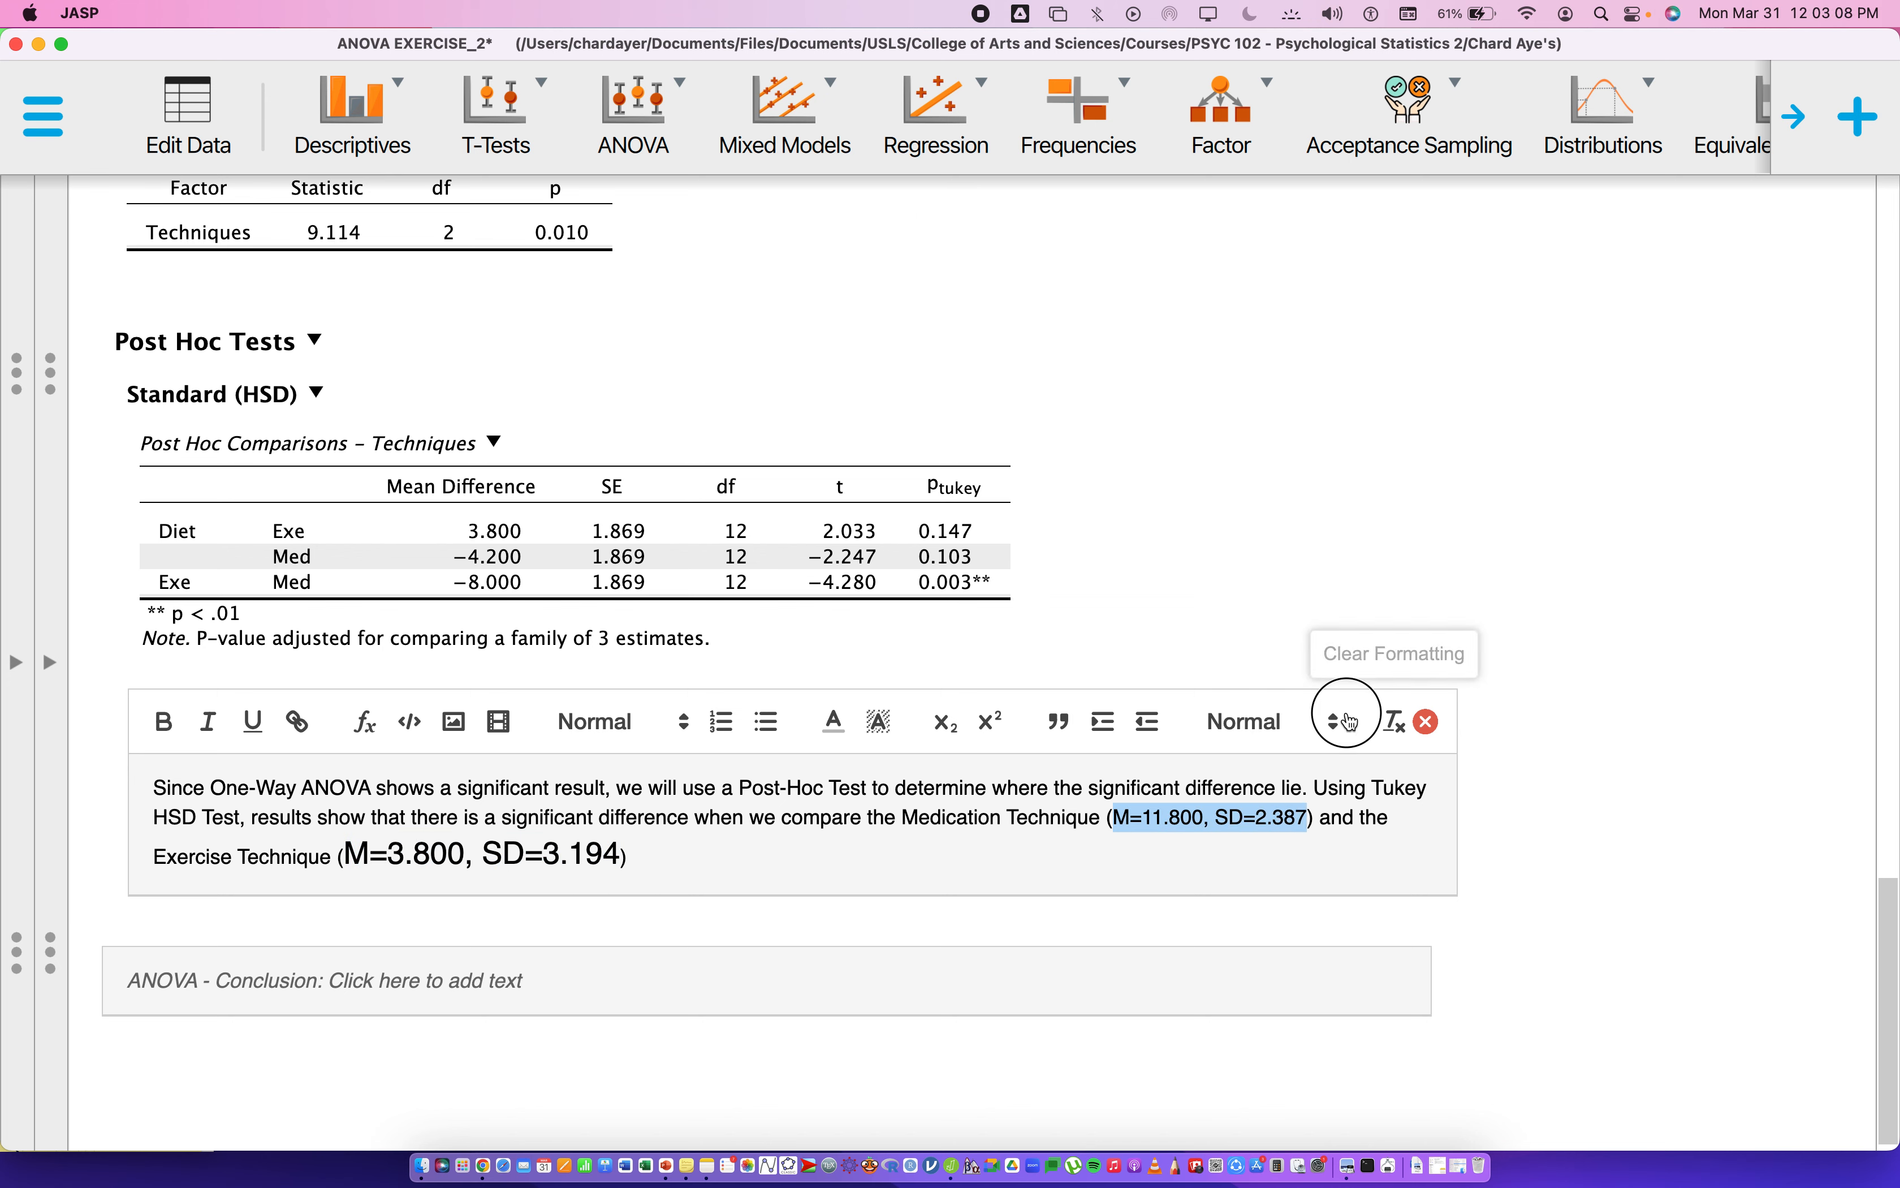
pyautogui.click(1296, 721)
pyautogui.click(1255, 858)
pyautogui.click(784, 880)
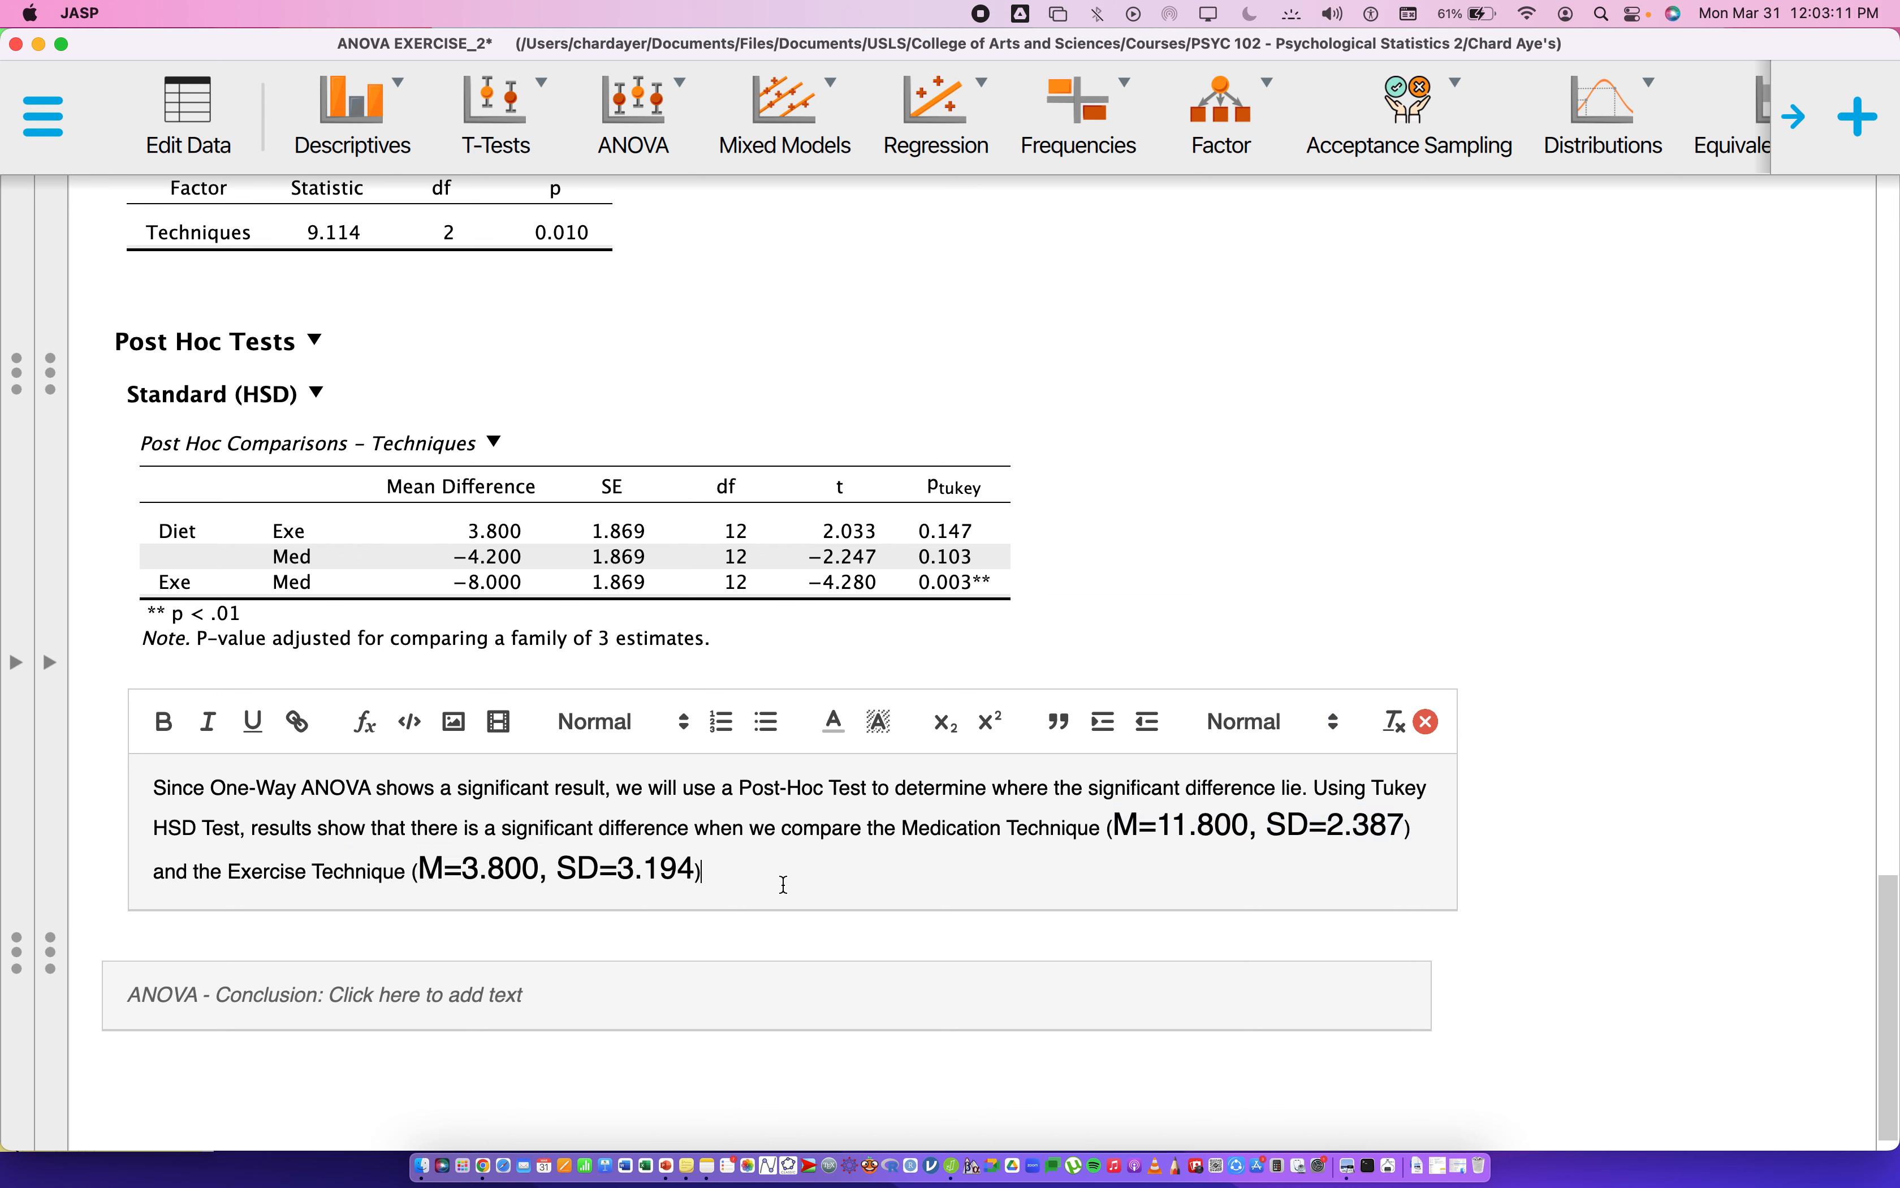
# - Add "(p=.003)." after the Exercise technique's bracketed mean and SD in the post hoc note
pyautogui.write('a')
pyautogui.press('BackSpace')
pyautogui.write('(p=.003).')
# - Set "p=.003" in the post hoc note to Large font size
pyautogui.press('Left')
pyautogui.press('Left')
pyautogui.hotkey('shift', 'Left')
pyautogui.hotkey('shift', 'Left')
pyautogui.hotkey('shift', 'Left')
pyautogui.hotkey('shift', 'Left')
pyautogui.hotkey('shift', 'Left')
pyautogui.hotkey('shift', 'Left')
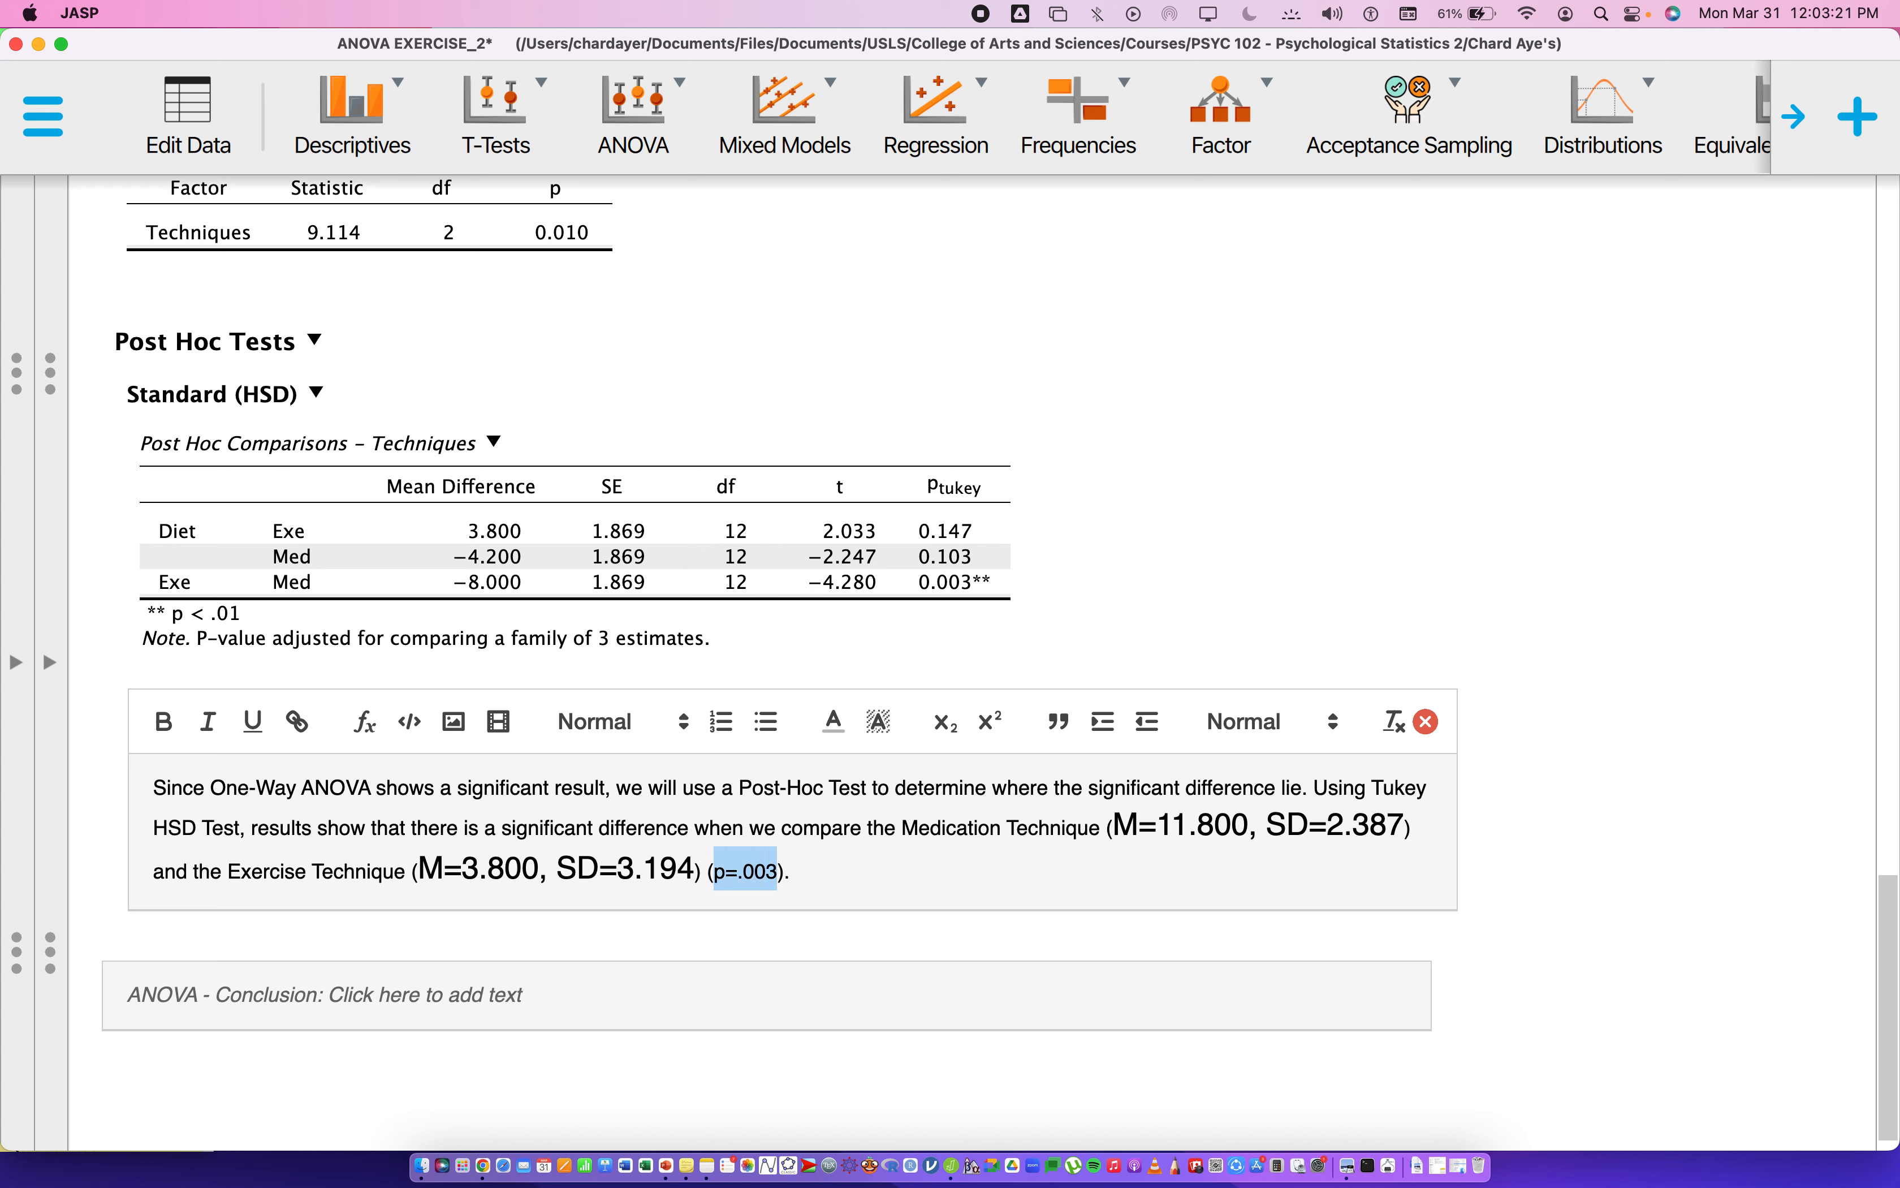
pyautogui.click(1284, 735)
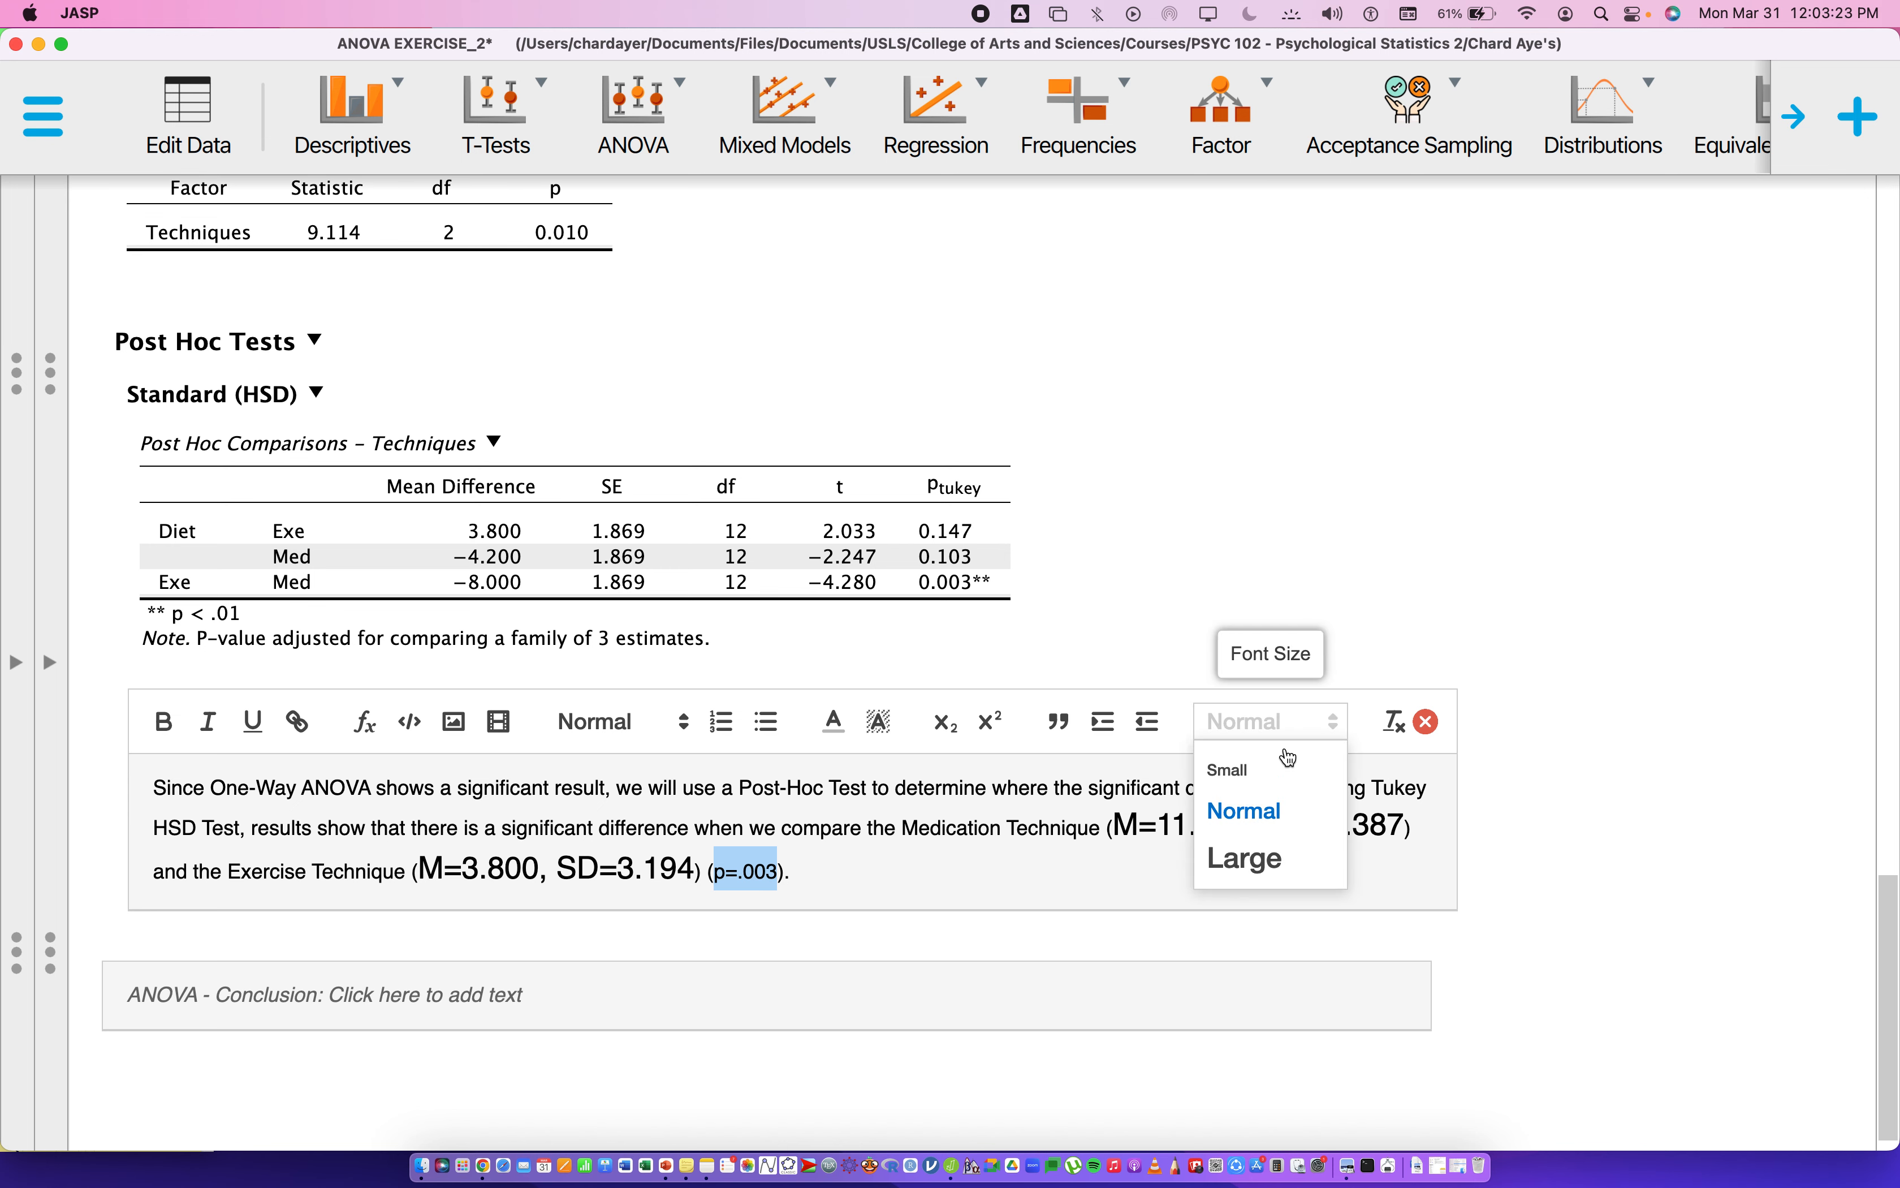
pyautogui.click(1272, 868)
# - End the post hoc note with "No other significant difference observed." and leave the note editor
pyautogui.click(946, 879)
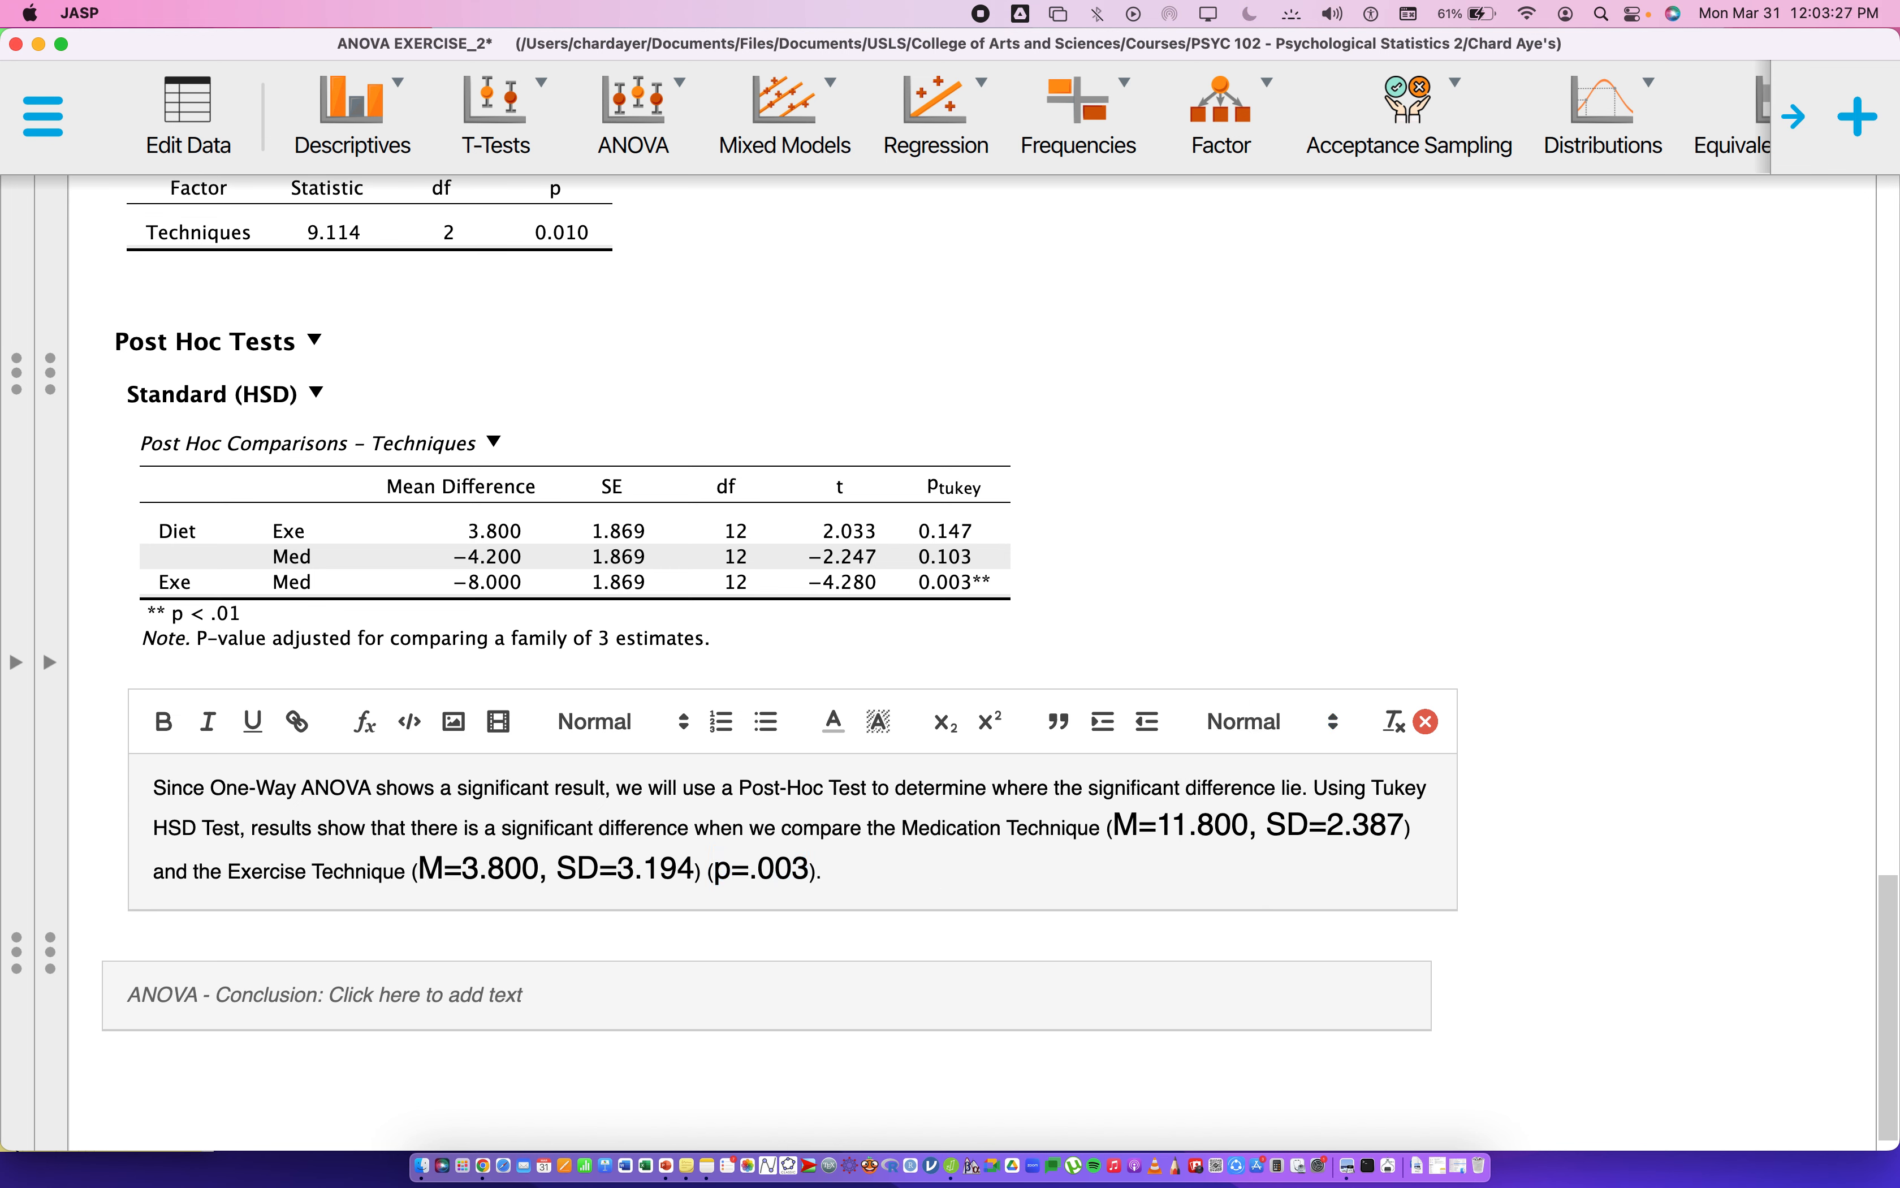
pyautogui.write('No other si')
pyautogui.write('ignfi')
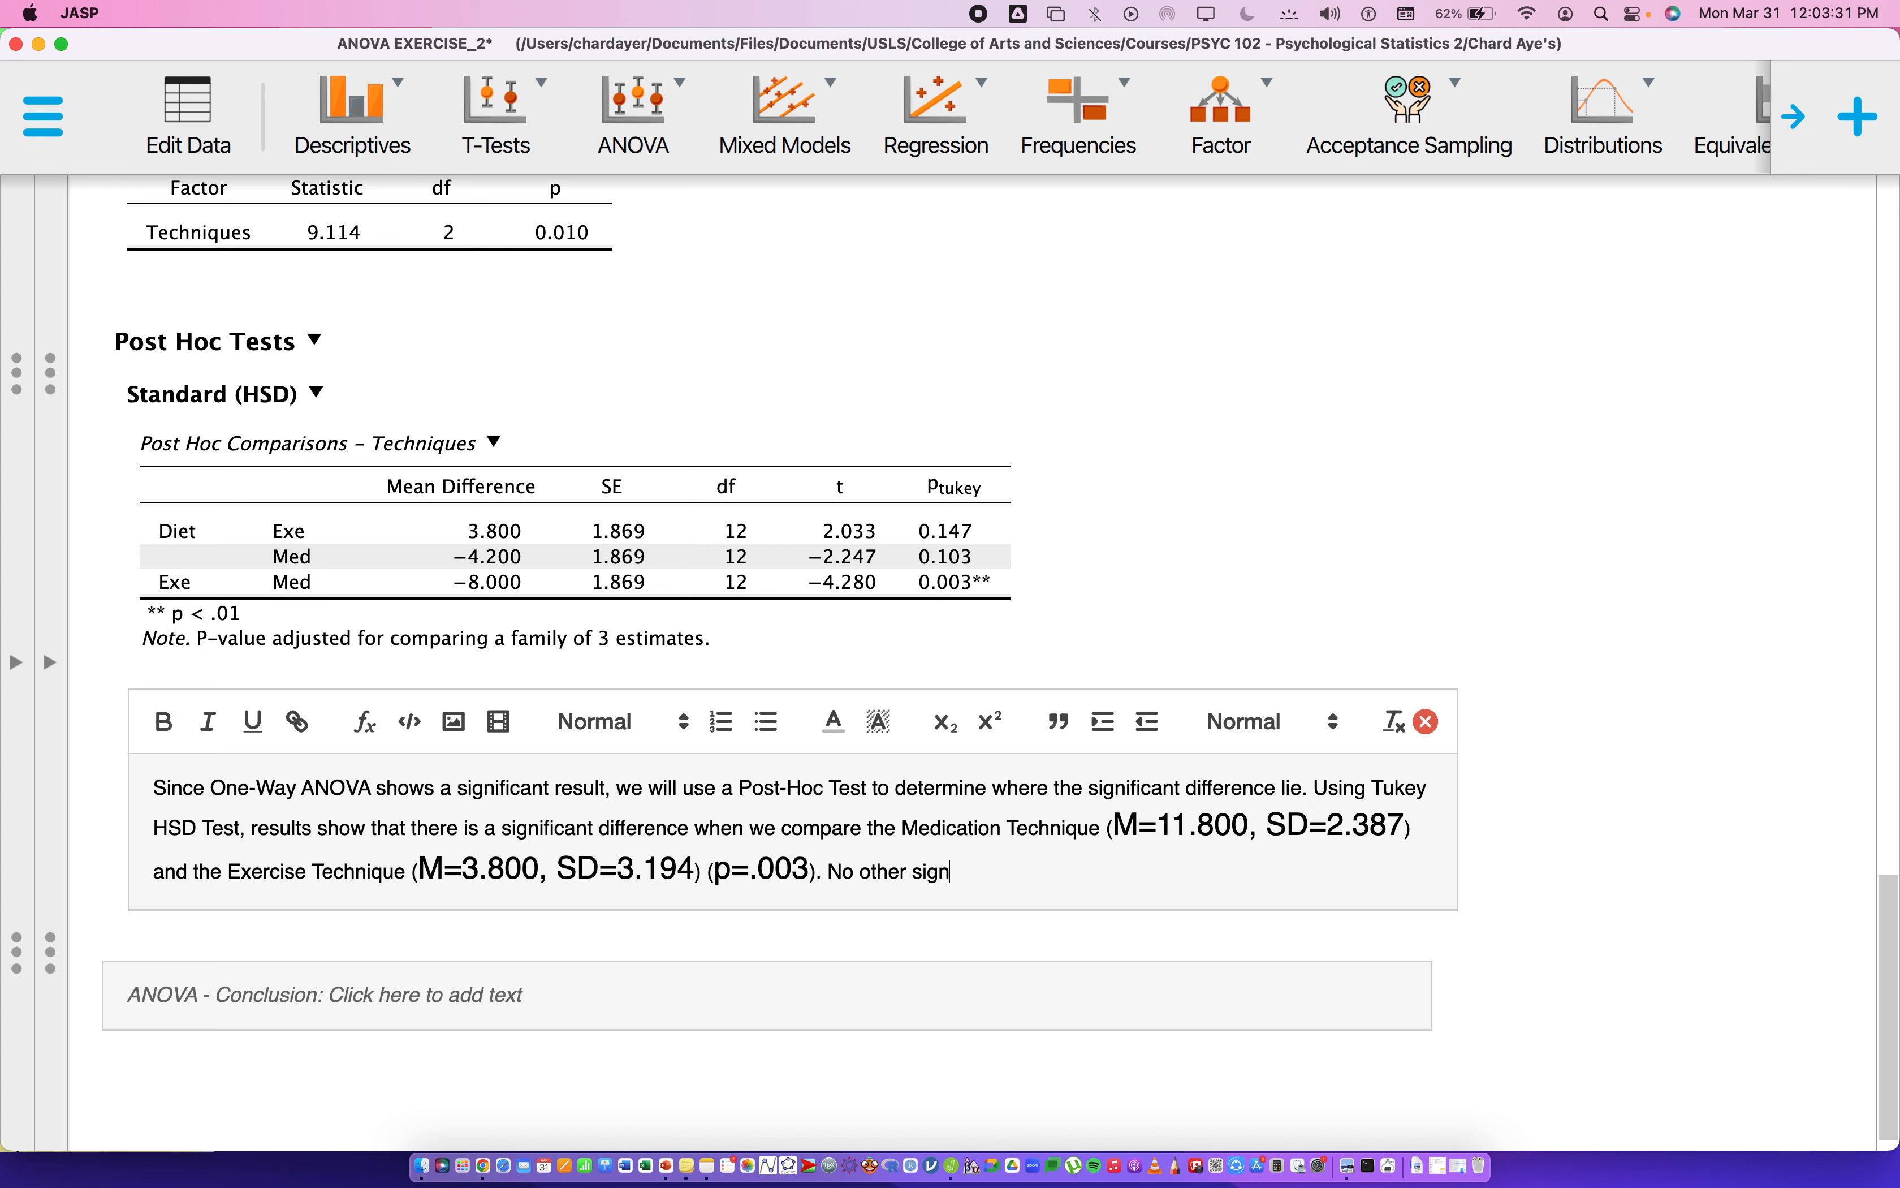
pyautogui.press('BackSpace')
pyautogui.press('BackSpace')
pyautogui.write('ificant difference observed.')
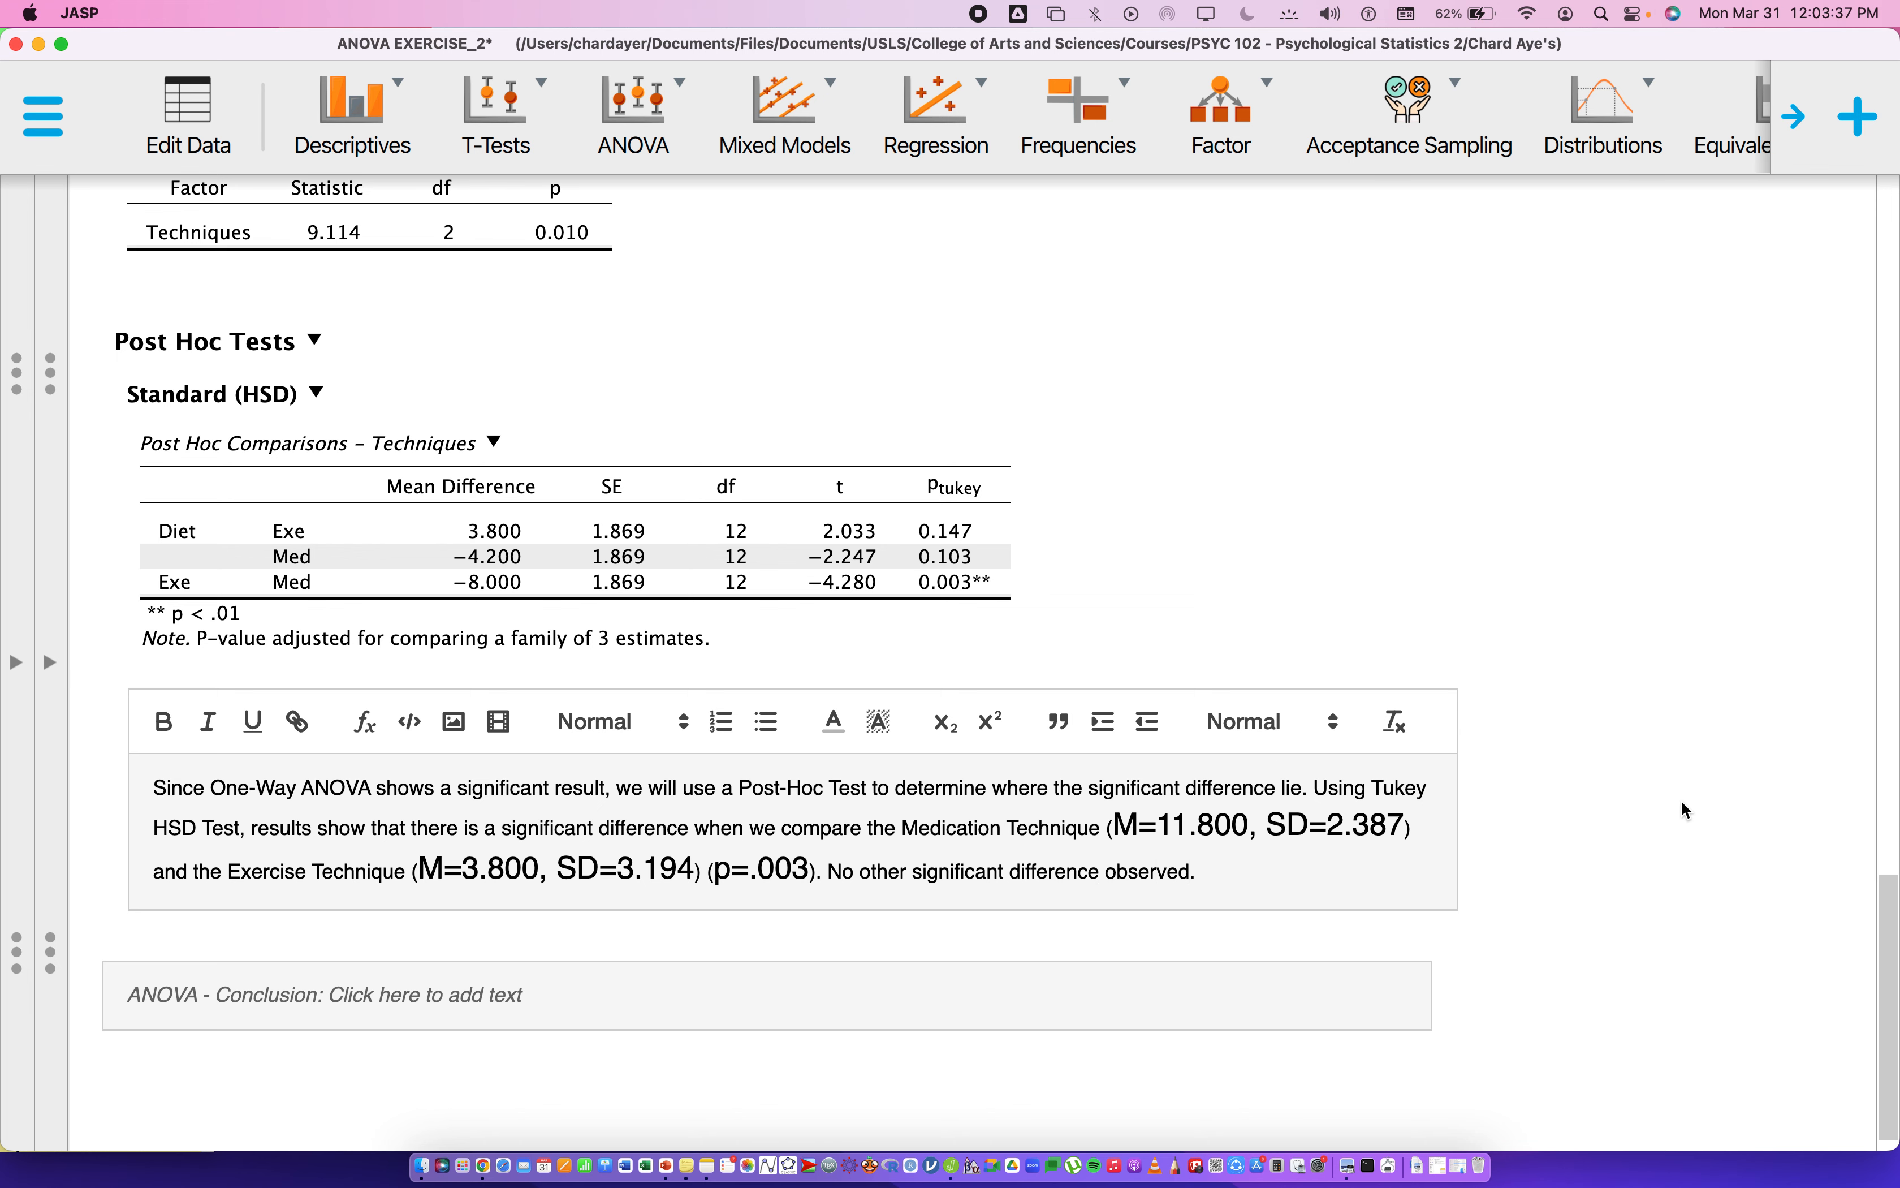
pyautogui.click(1685, 804)
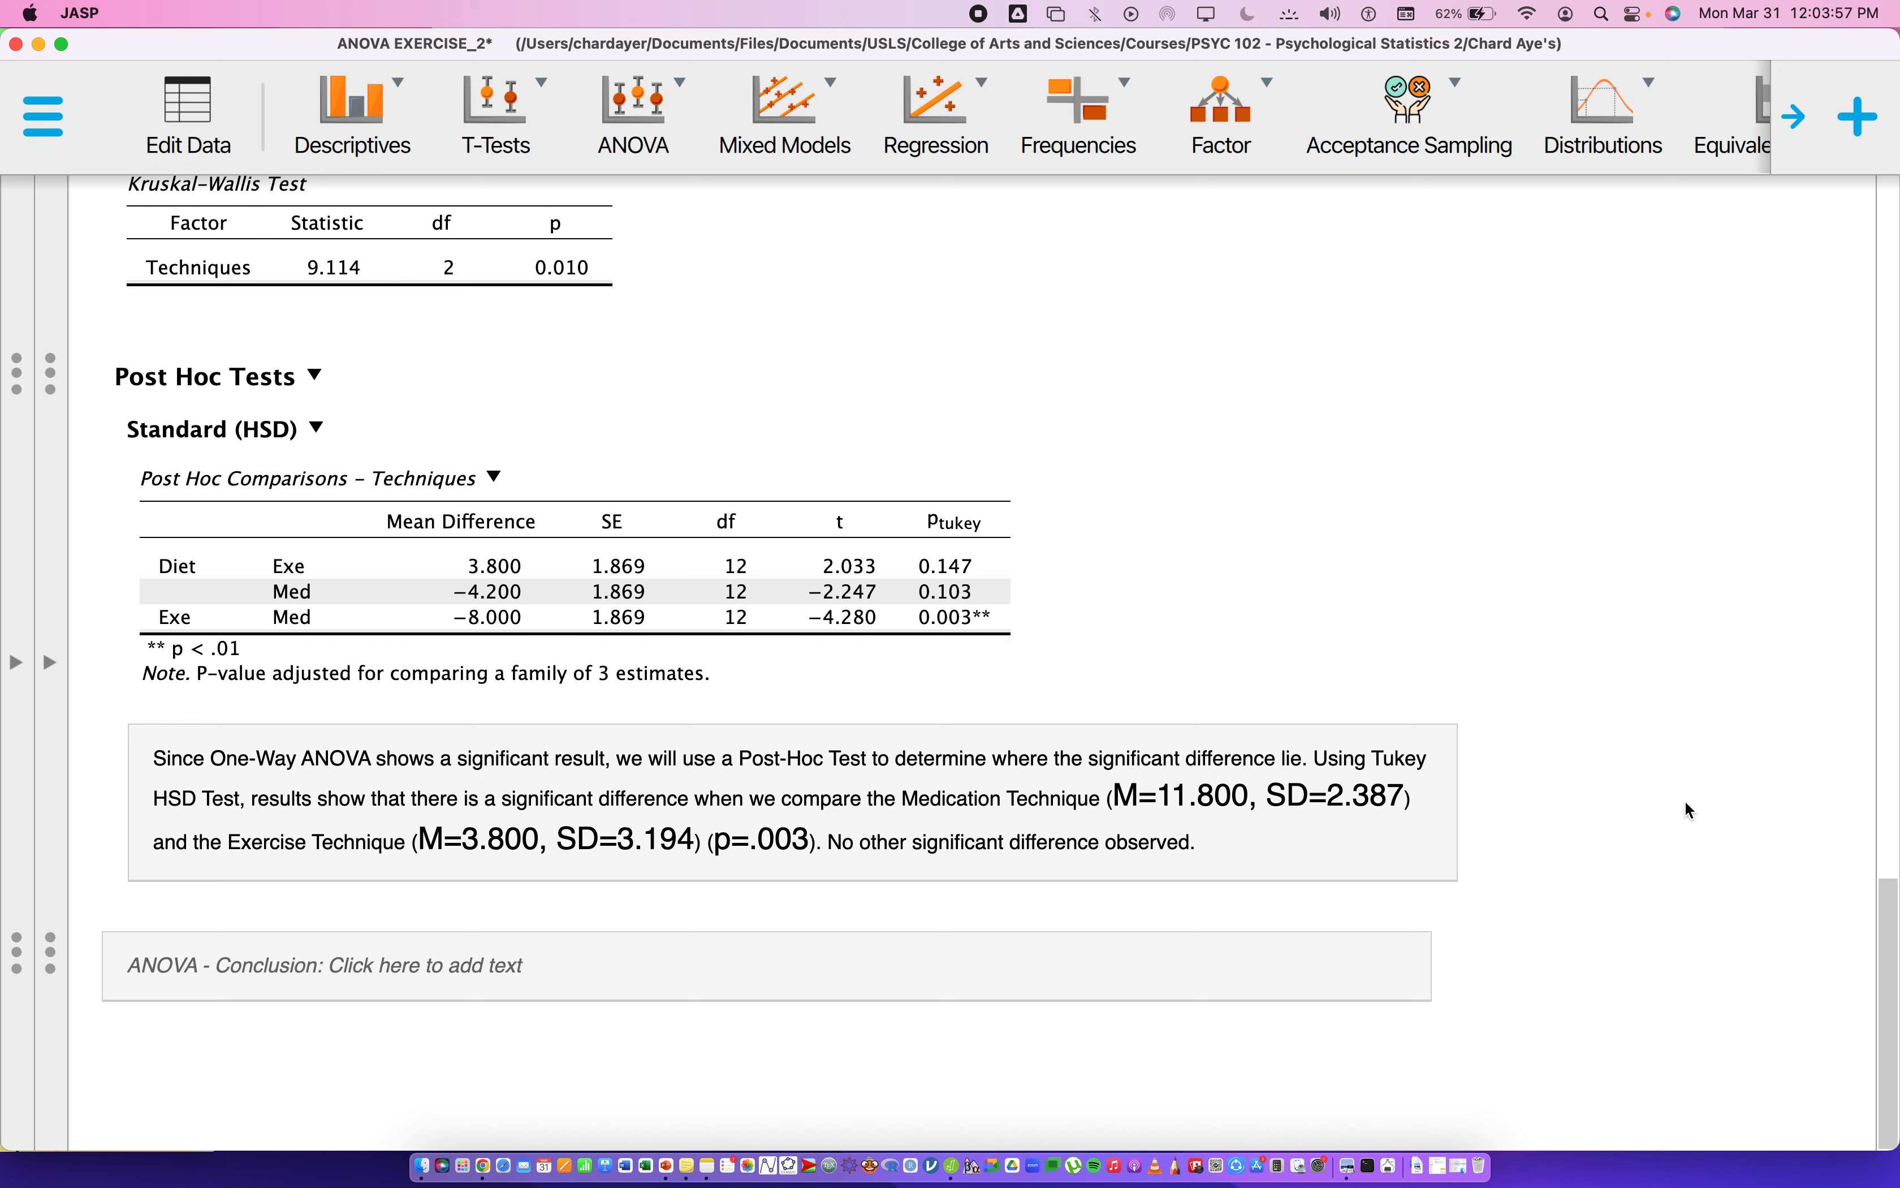
# - Review the F-test result and effect size sentence in the note under the ANOVA table, then return to the post hoc note
pyautogui.scroll(20, 1686, 800)
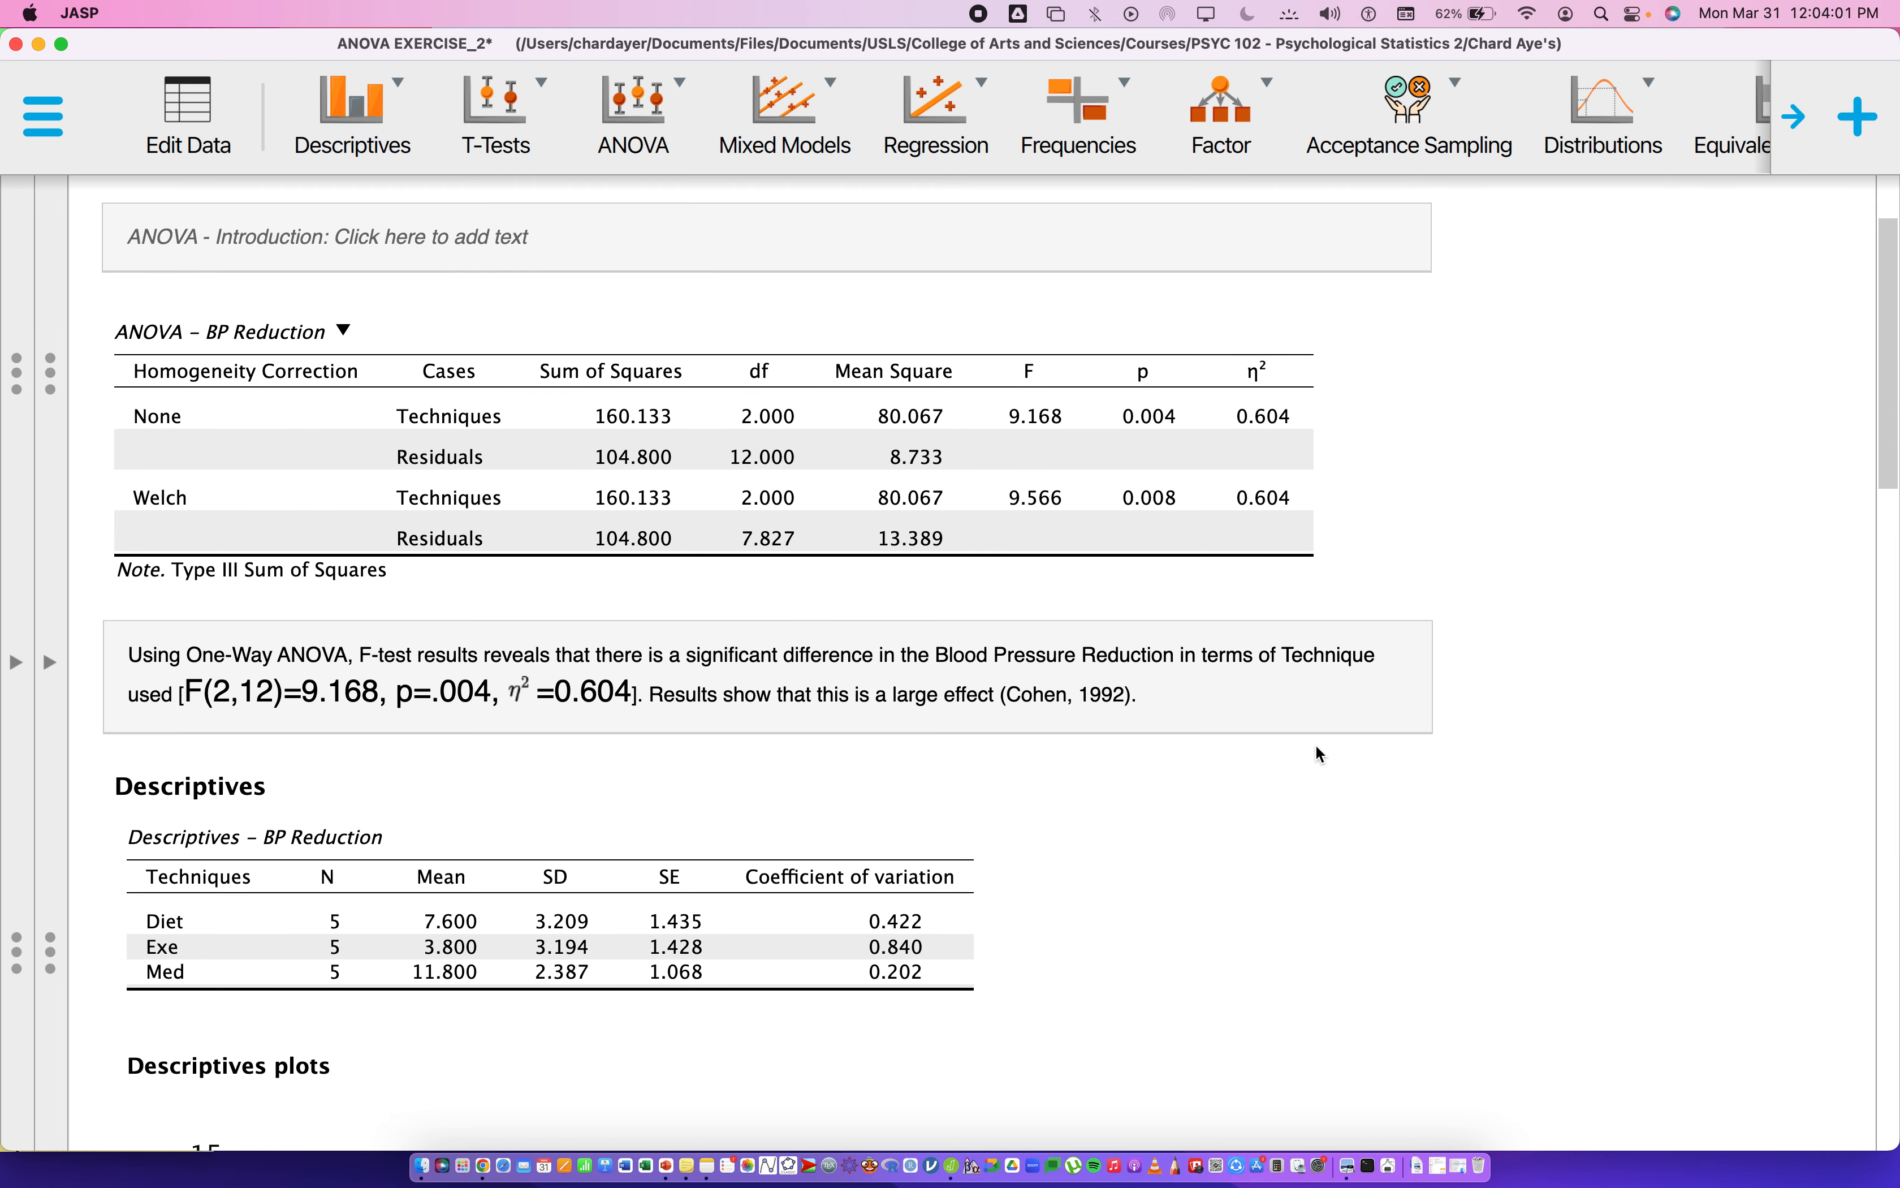
pyautogui.click(493, 694)
pyautogui.moveTo(576, 706); pyautogui.dragTo(629, 759)
pyautogui.click(628, 760)
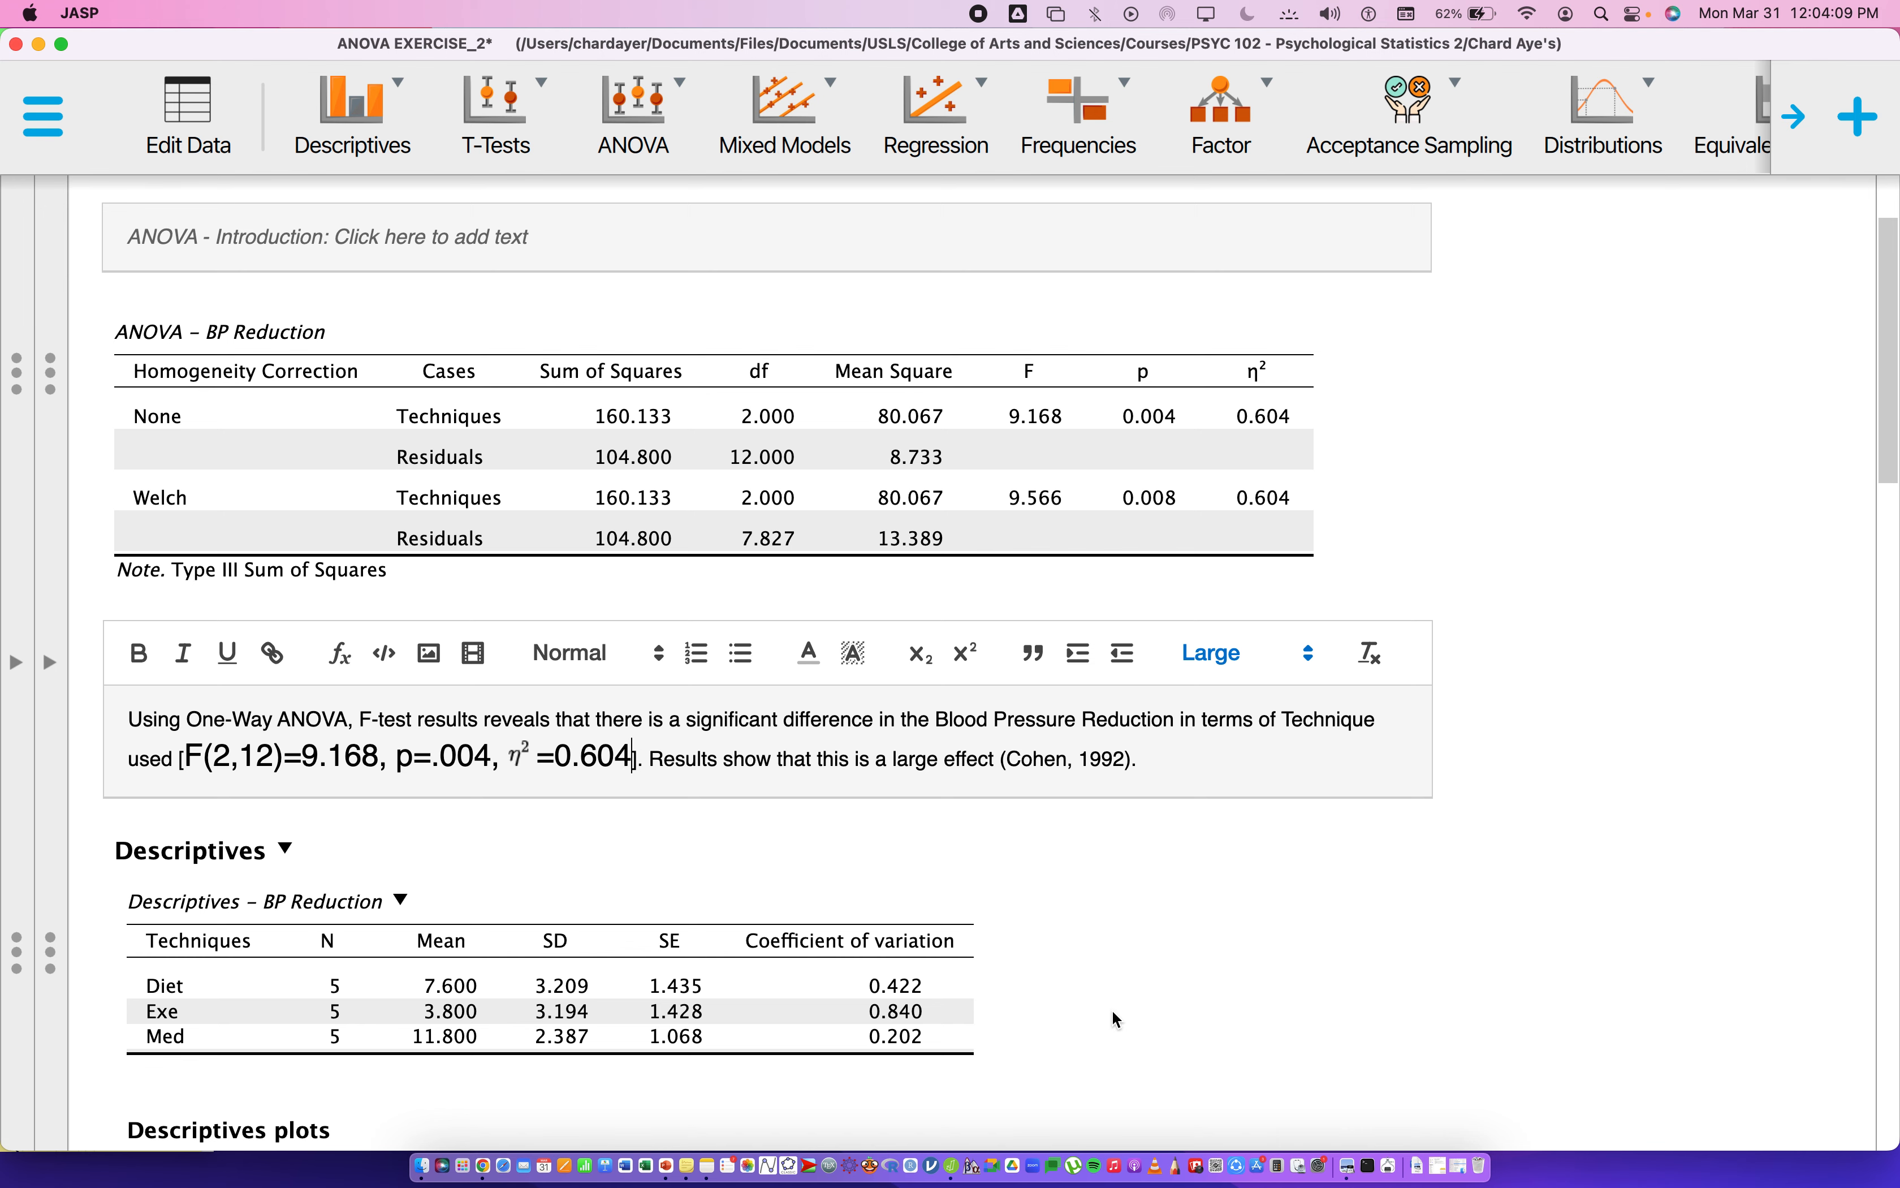
pyautogui.moveTo(1161, 762); pyautogui.dragTo(659, 761)
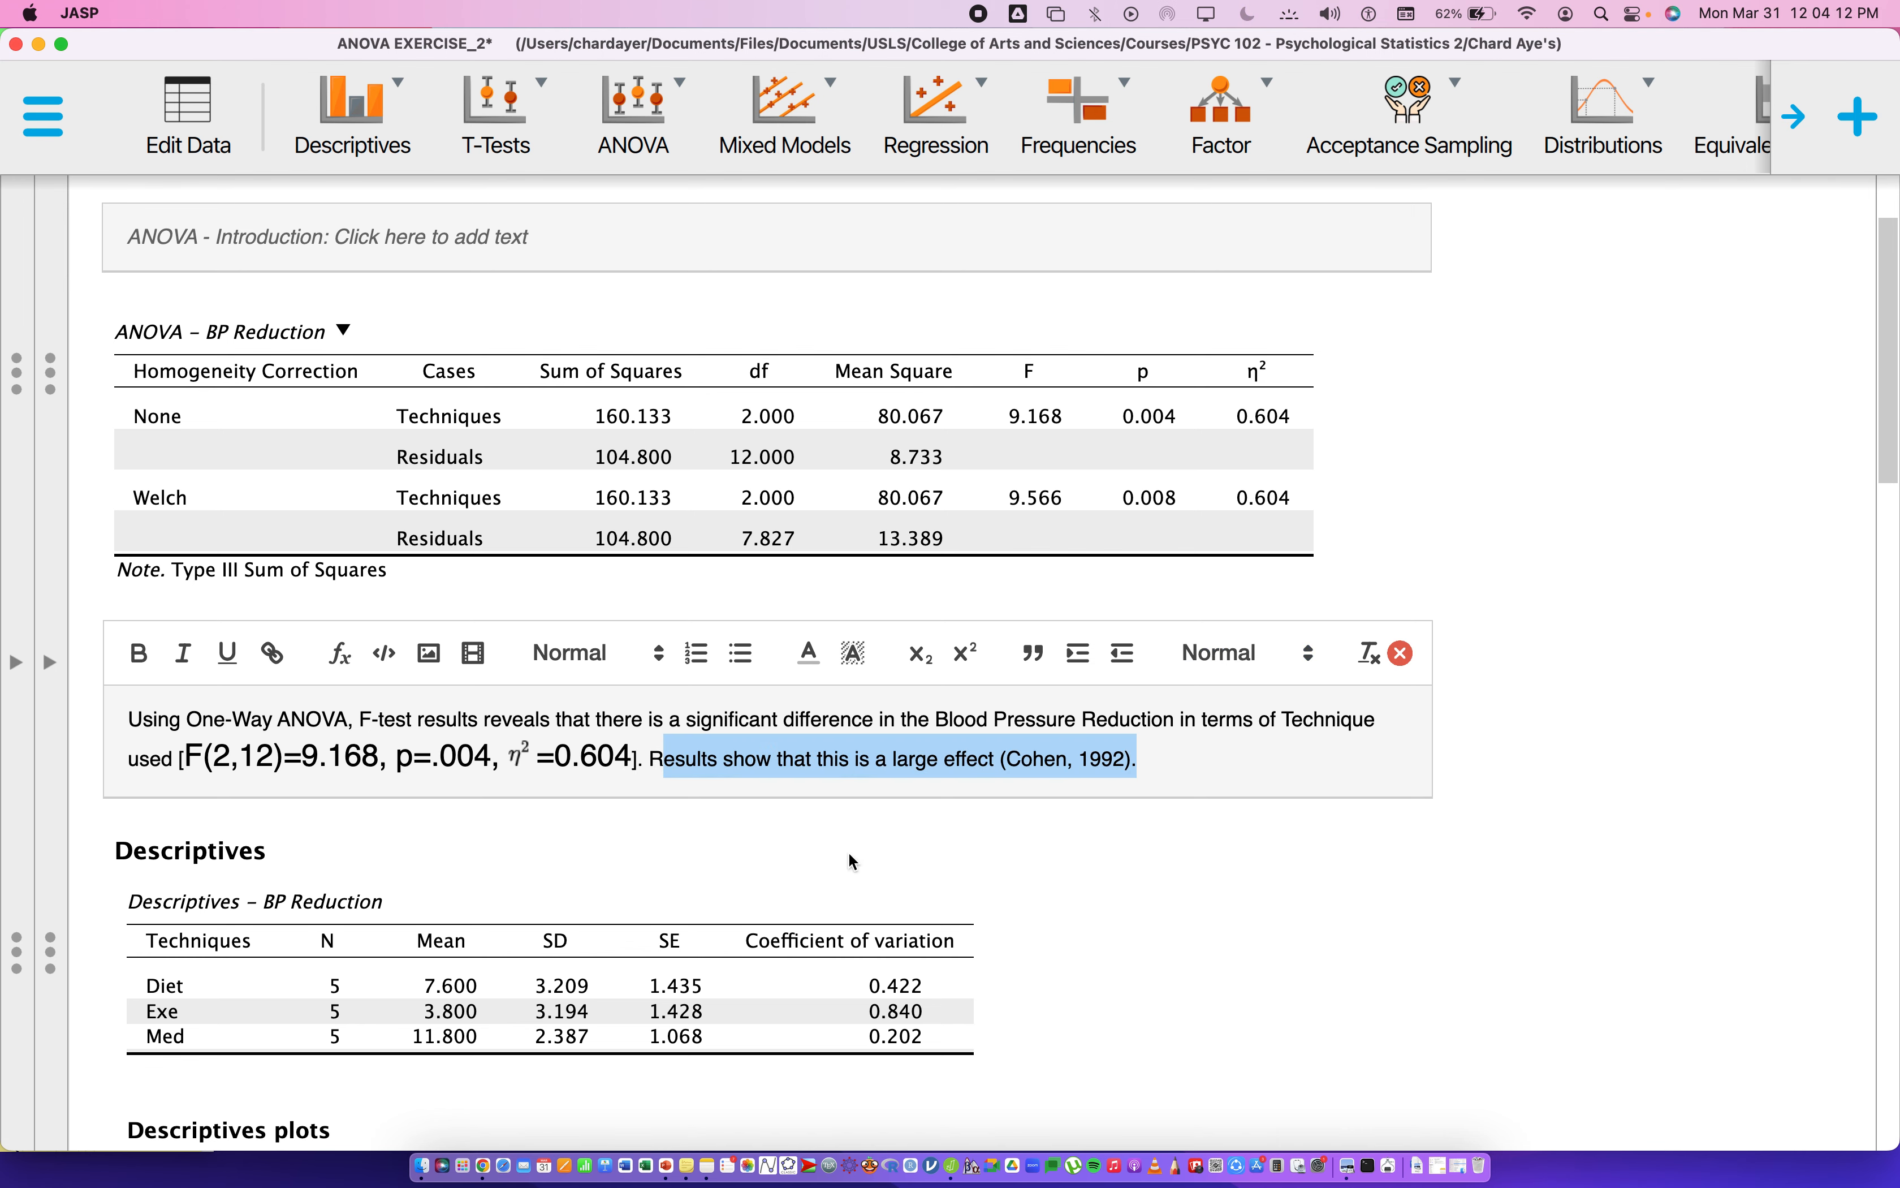
pyautogui.click(1262, 442)
pyautogui.scroll(-15, 1338, 794)
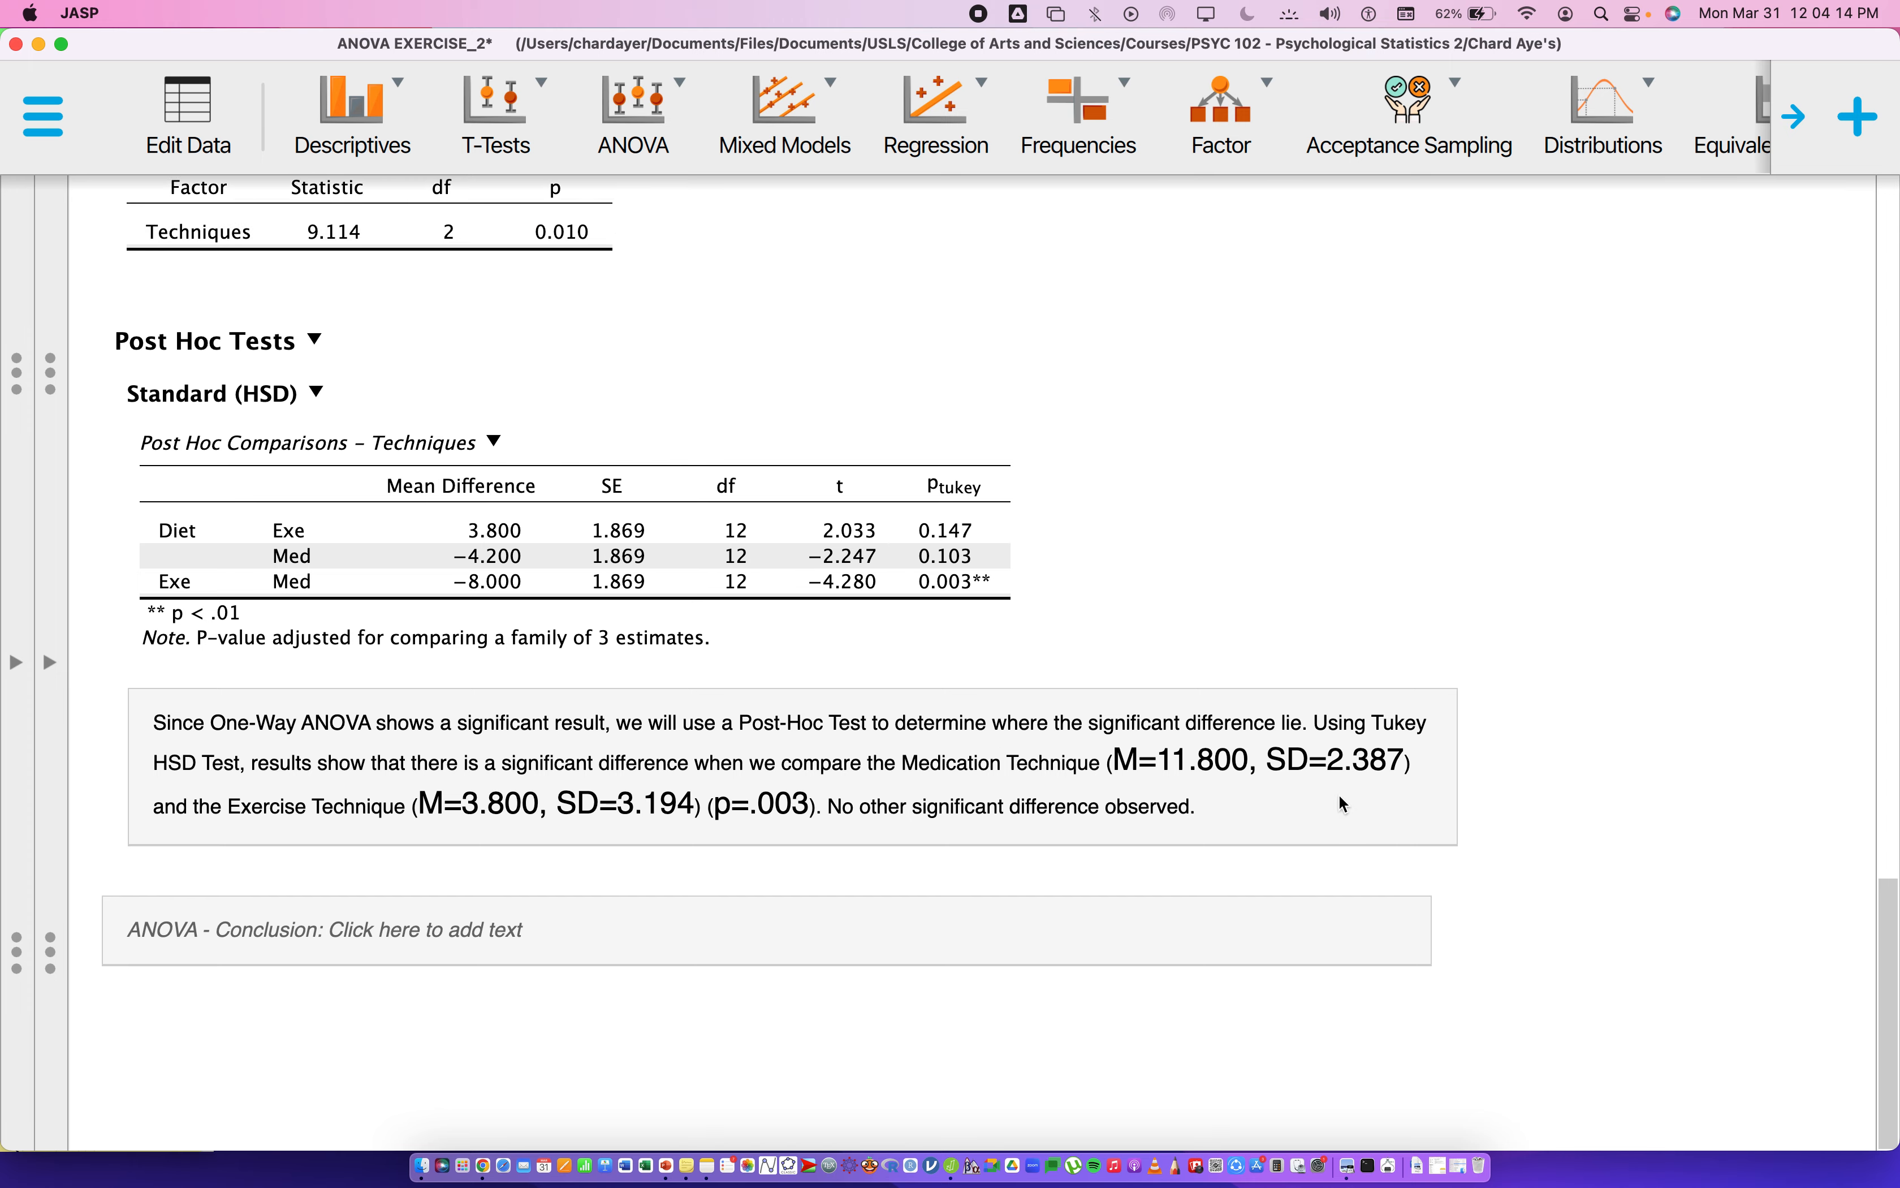